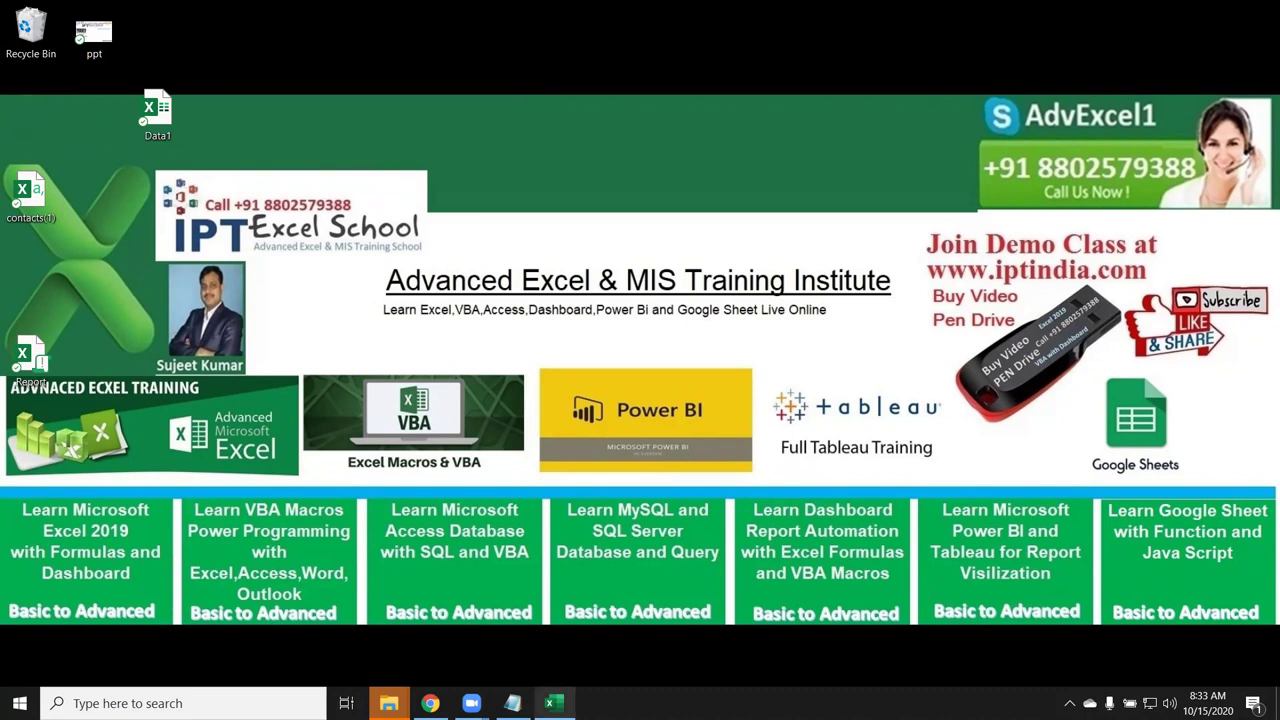
- Bring the Book1 workbook forward and select the sales figures in column A
{"action": "mouse_move", "coordinate": [553, 703]}
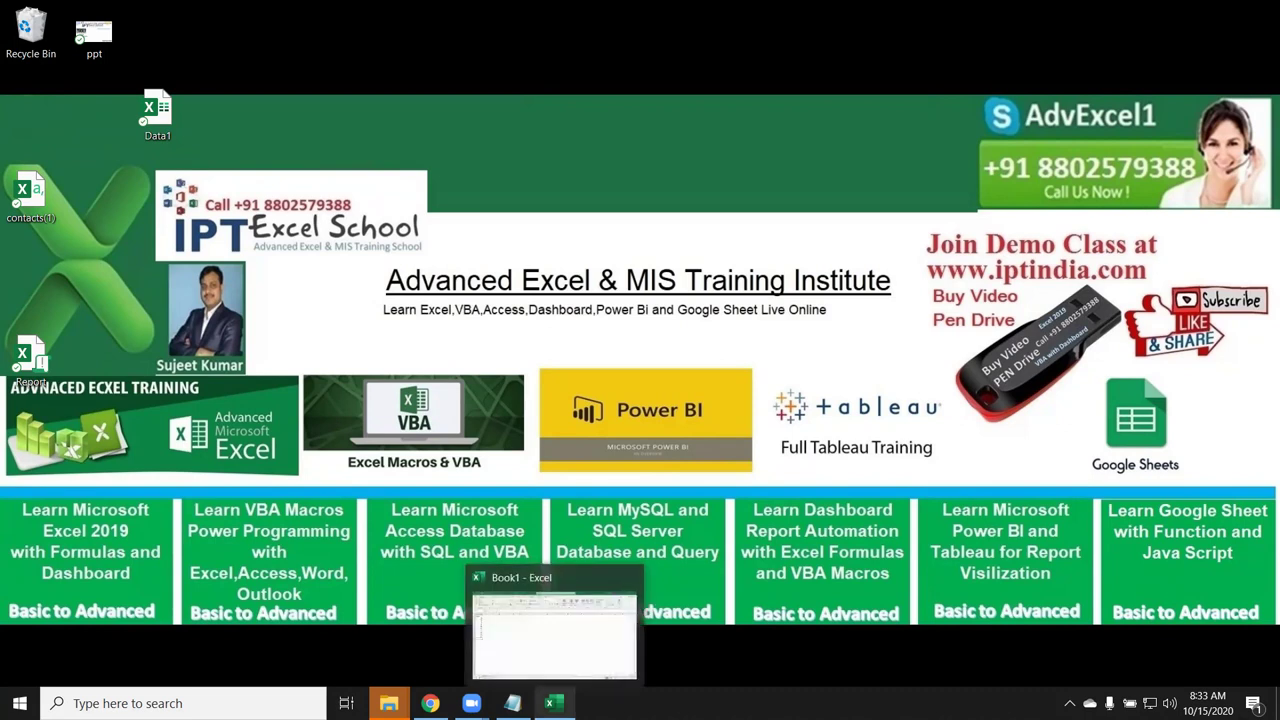
{"action": "left_click", "coordinate": [580, 640]}
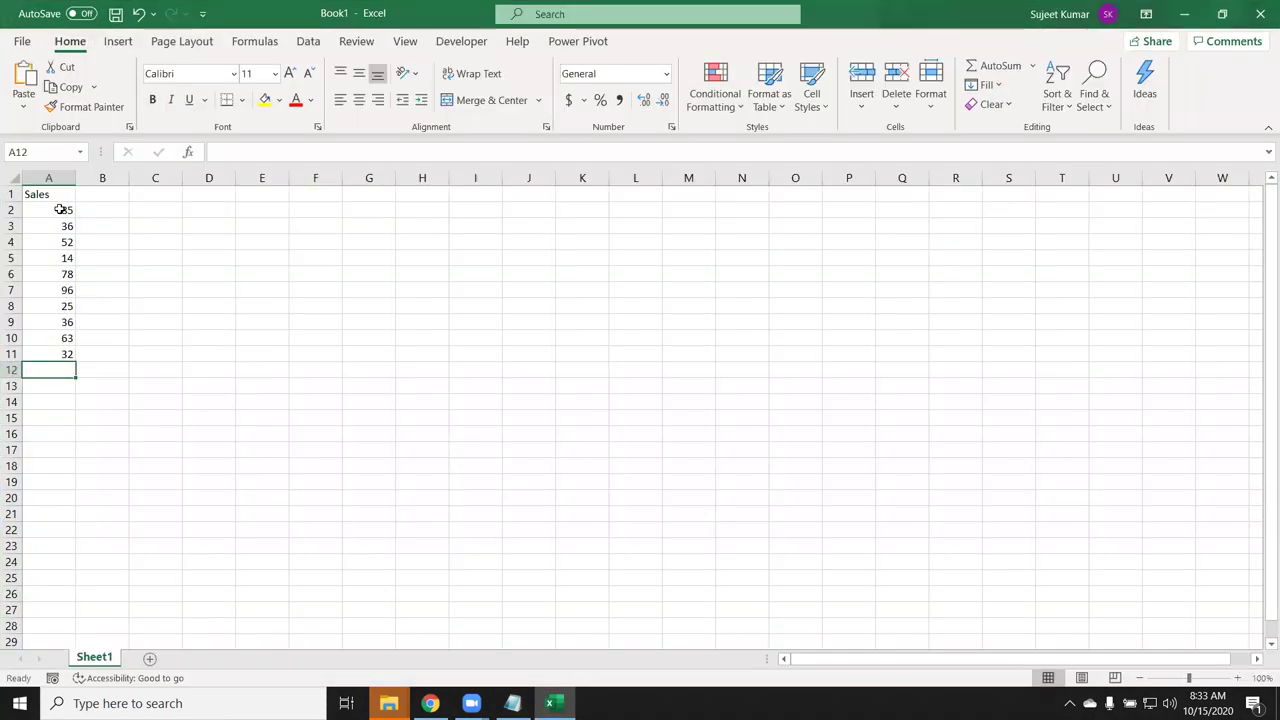
{"action": "left_click_drag", "start_coordinate": [63, 210], "coordinate": [17, 370]}
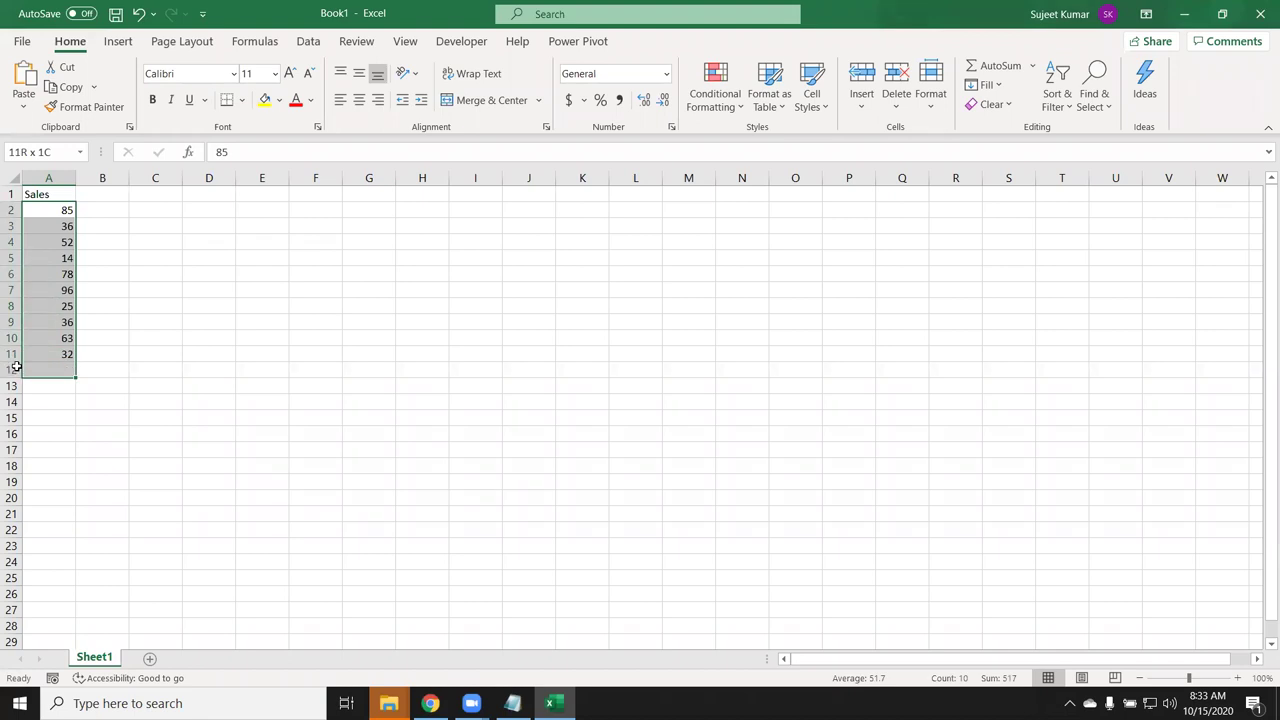
{"action": "left_click_drag", "start_coordinate": [75, 268], "coordinate": [100, 201]}
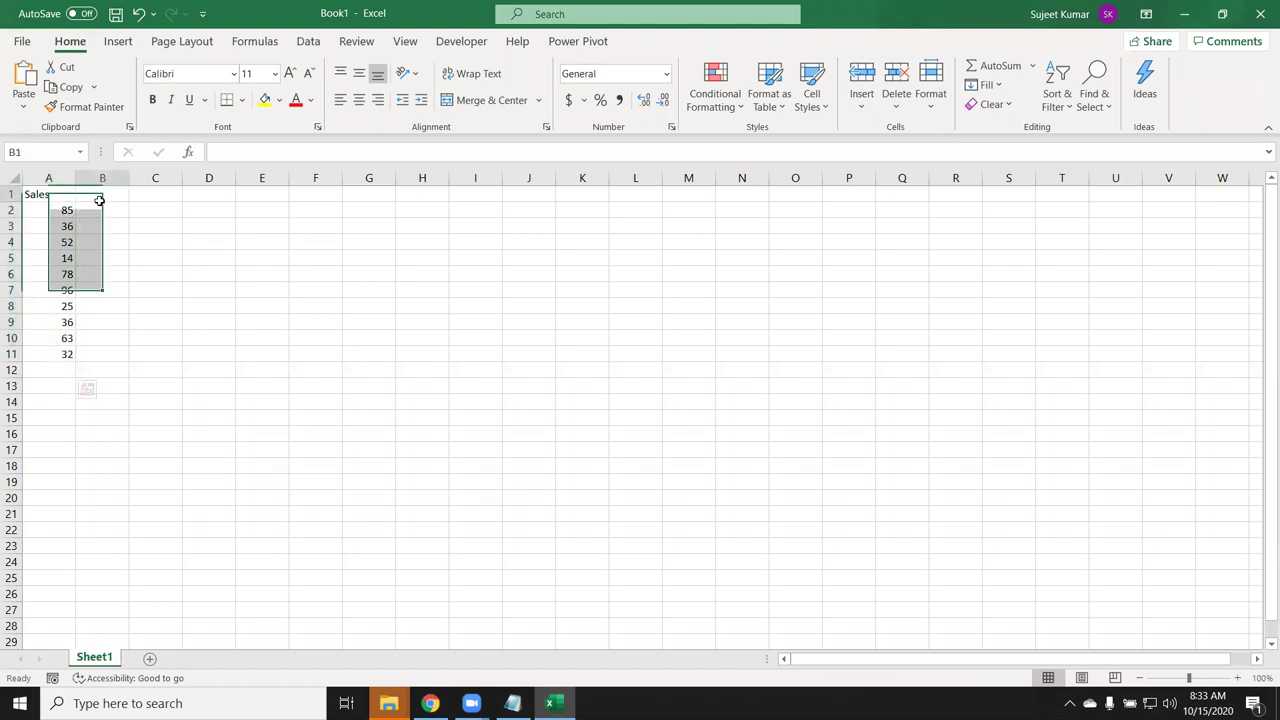
- Enter the criteria notes >50, 500 and 10 across D2:F2
{"action": "left_click", "coordinate": [211, 218]}
{"action": "type", "text": ">50"}
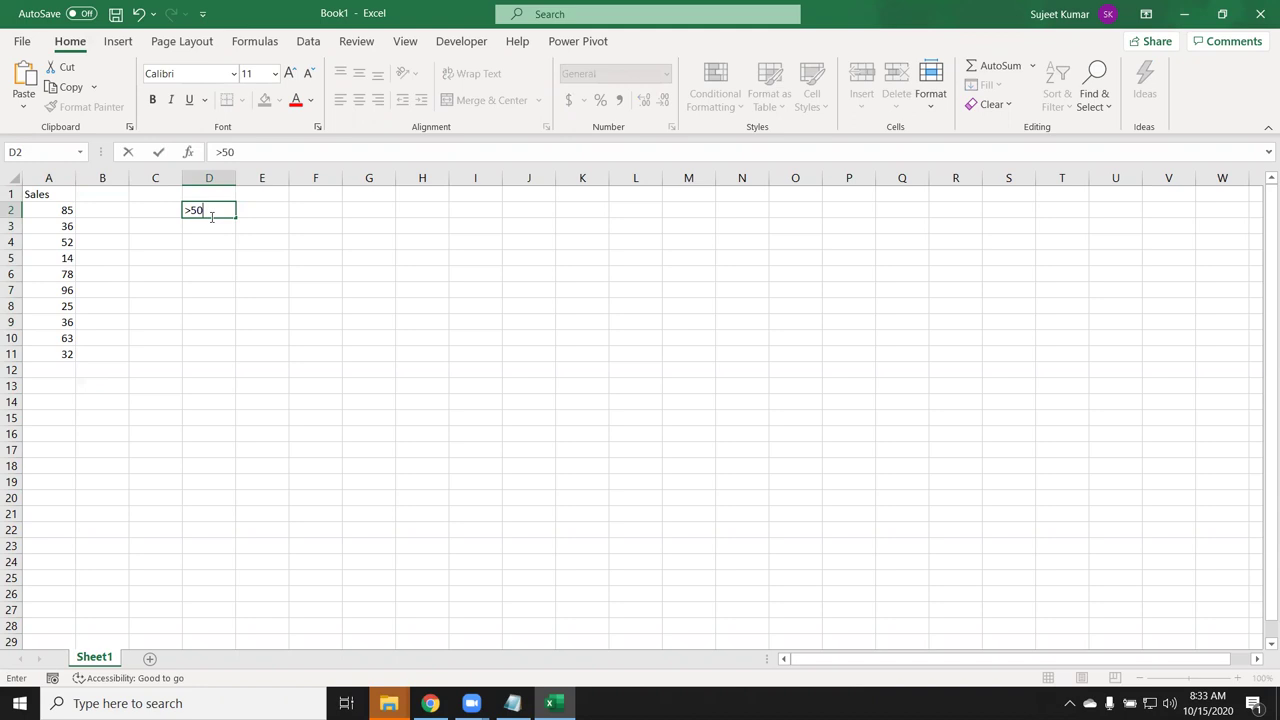
{"action": "key", "text": "Tab"}
{"action": "type", "text": "500"}
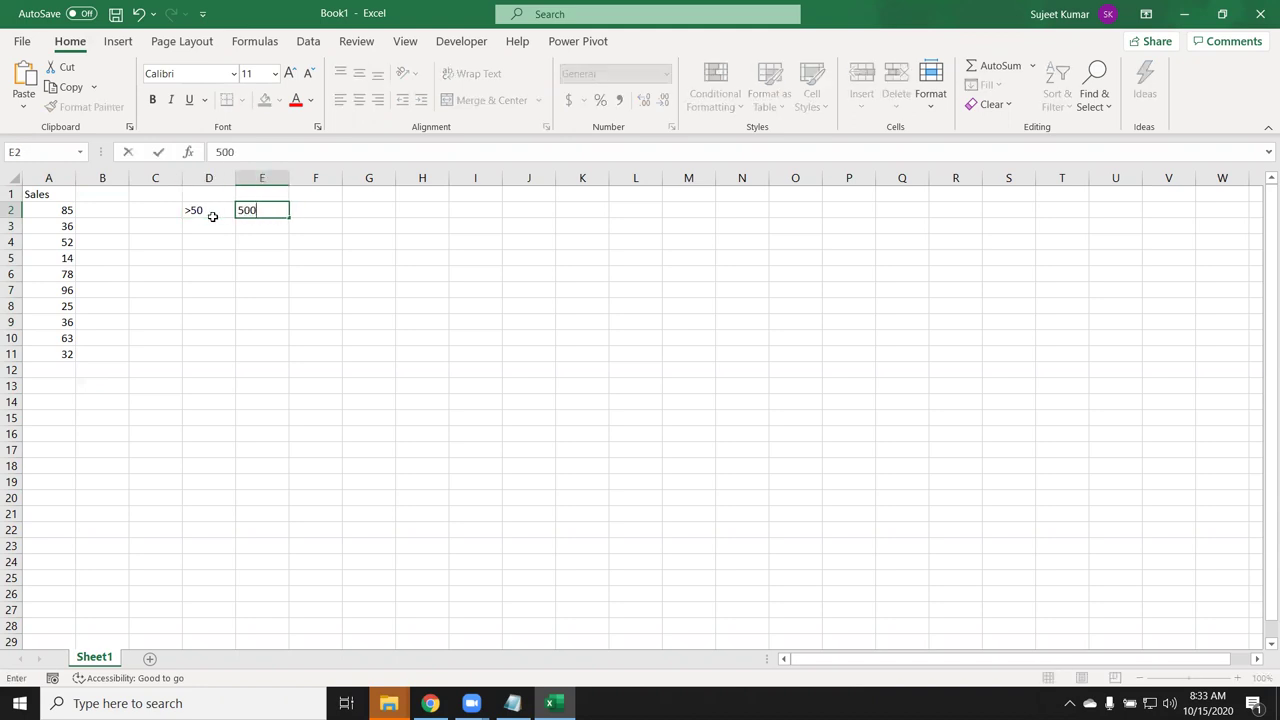
{"action": "key", "text": "Tab"}
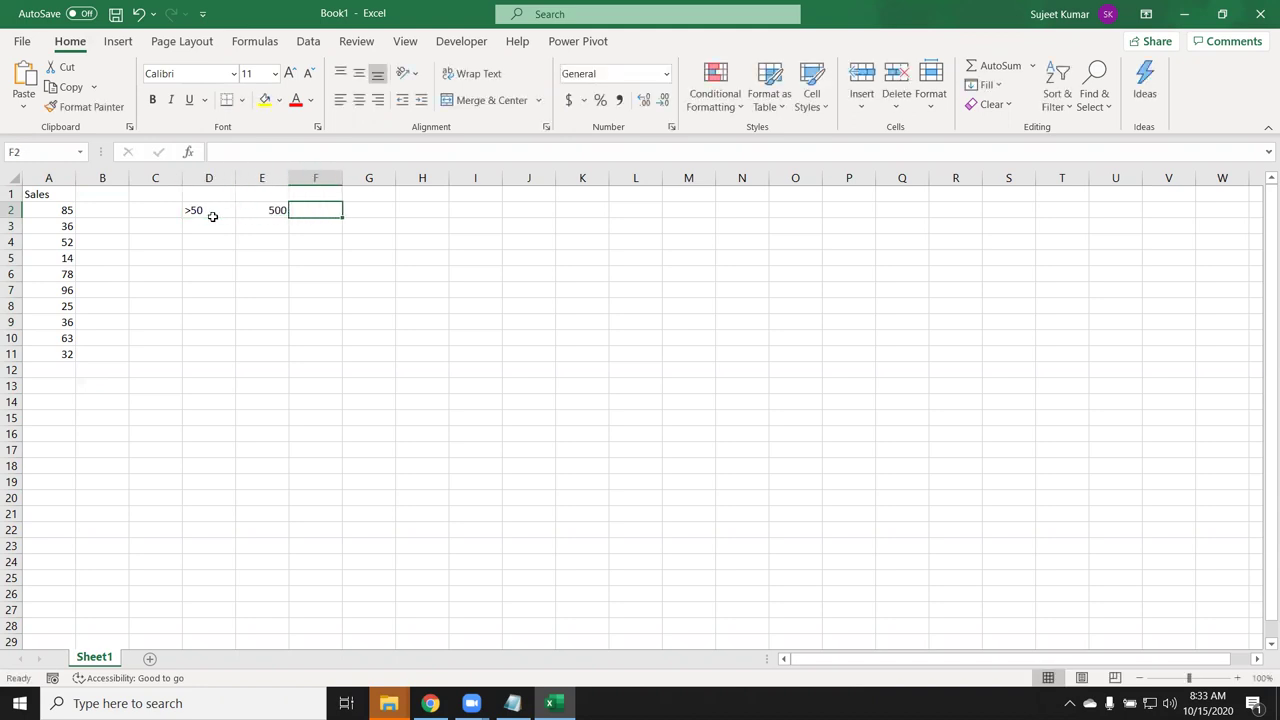
{"action": "type", "text": "10"}
{"action": "key", "text": "Return"}
- Enter =IF(A2>=50,500,10) in B2 so it returns 500
{"action": "key", "text": "Left"}
{"action": "key", "text": "Left"}
{"action": "key", "text": "Left"}
{"action": "key", "text": "Left"}
{"action": "key", "text": "Up"}
{"action": "type", "text": "=i"}
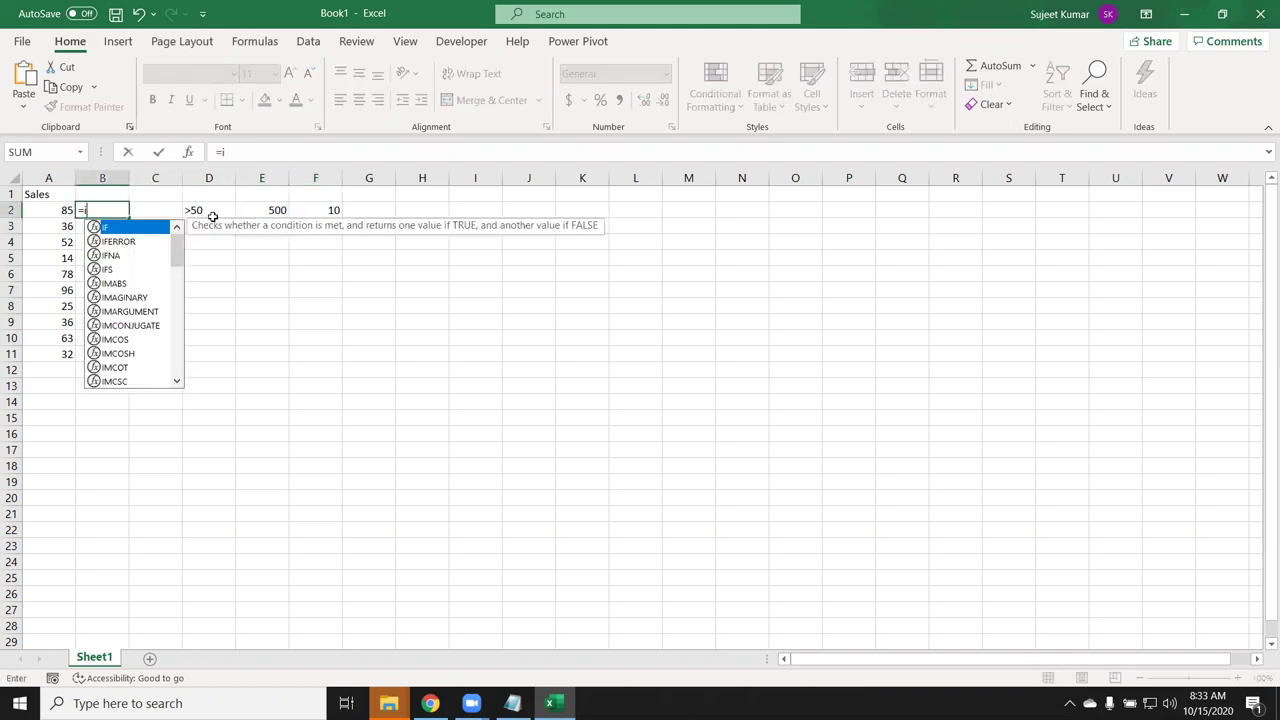
{"action": "type", "text": "f"}
{"action": "key", "text": "Tab"}
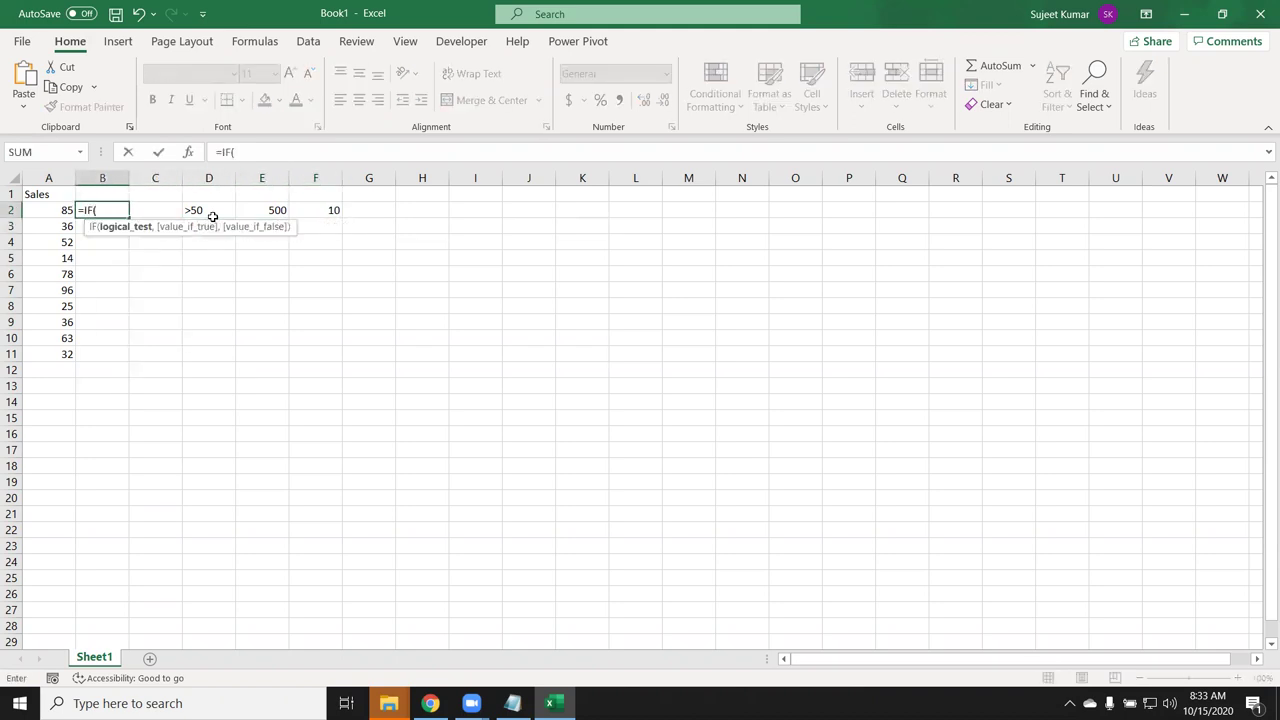
{"action": "key", "text": "Left"}
{"action": "type", "text": ">=50"}
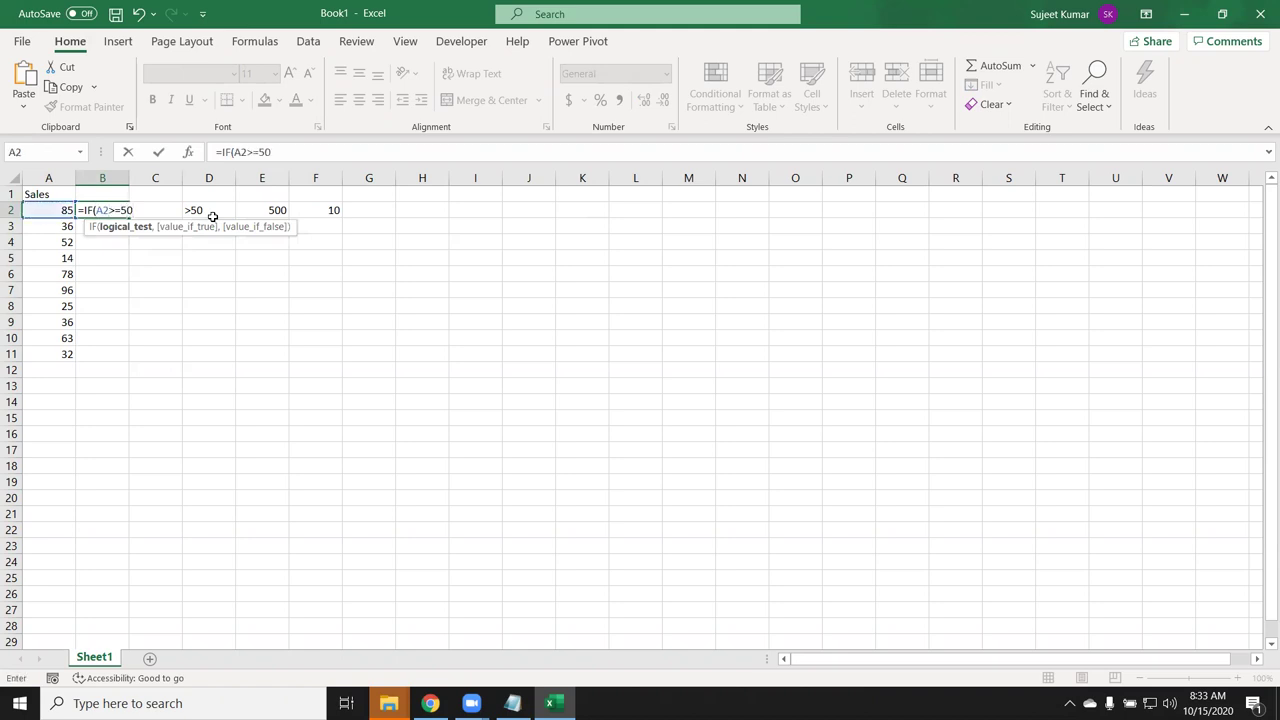
{"action": "type", "text": ",500,10)"}
{"action": "key", "text": "ctrl+Return"}
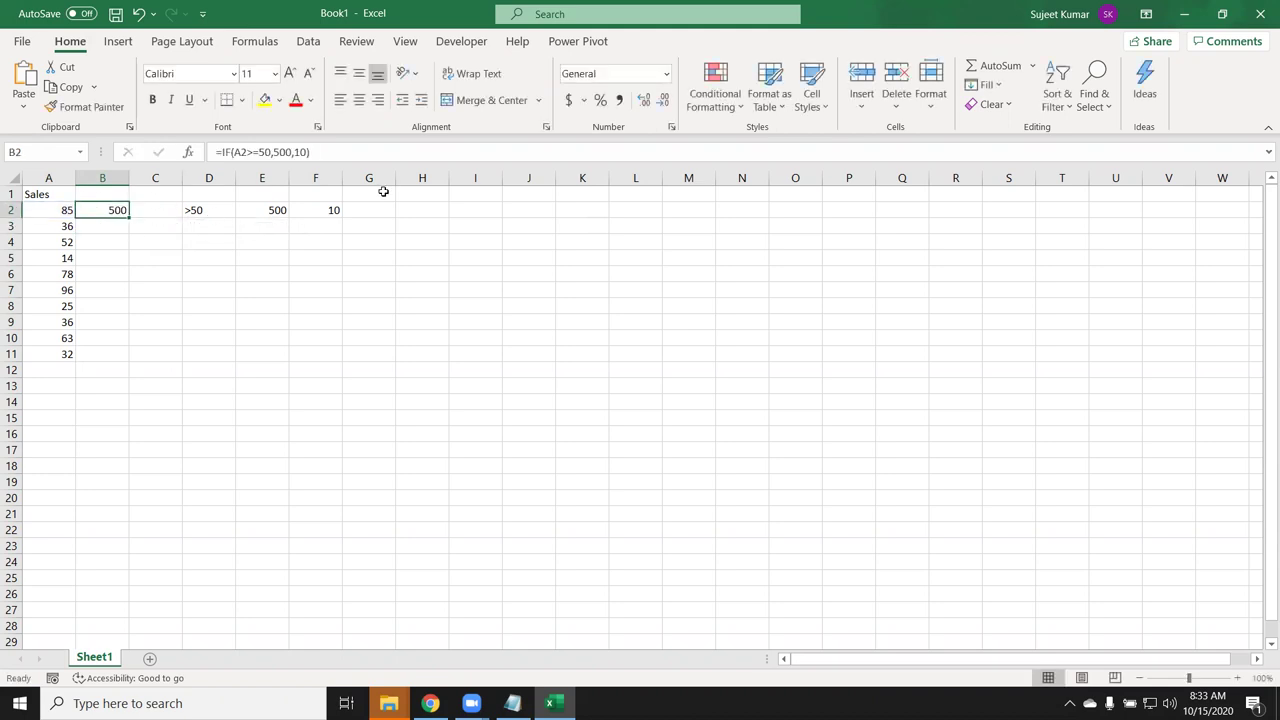
{"action": "scroll", "coordinate": [305, 316], "scroll_direction": "up", "scroll_amount": 7, "text": "ctrl"}
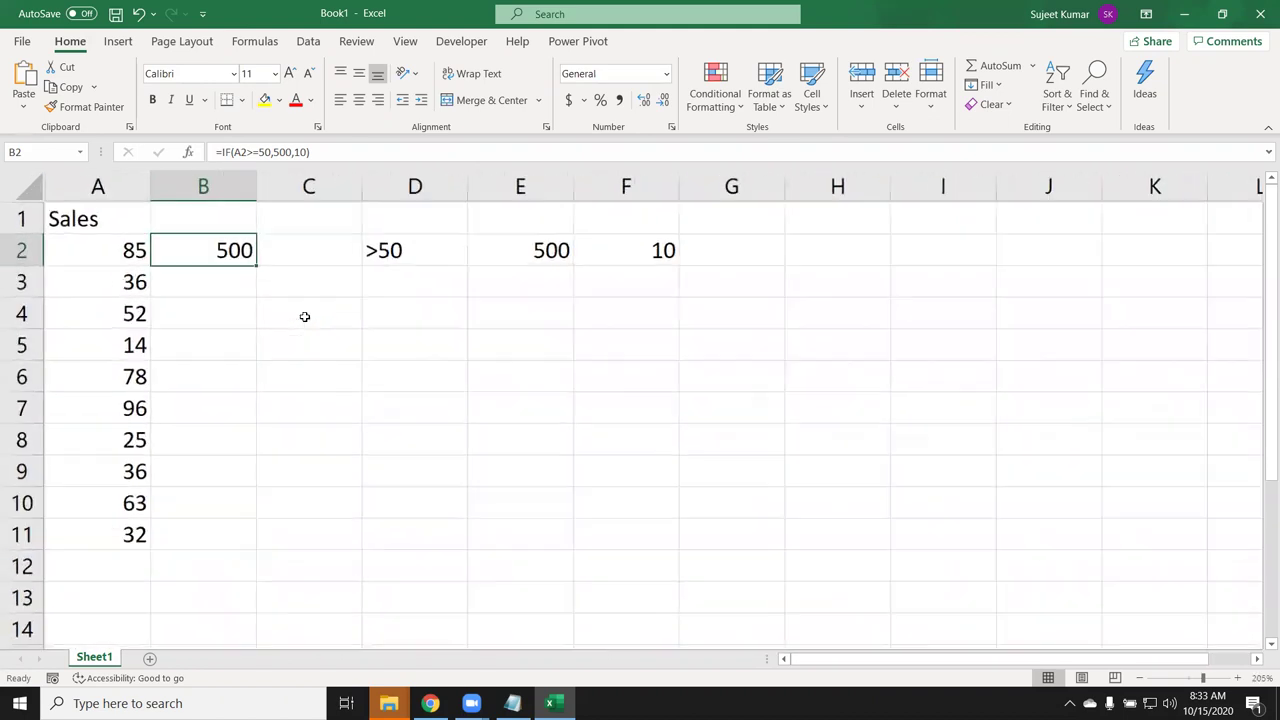
- Review B2's formula and clear the old criteria notes from D2:F2
{"action": "double_click", "coordinate": [228, 251]}
{"action": "key", "text": "Escape"}
{"action": "left_click_drag", "start_coordinate": [380, 257], "coordinate": [677, 261]}
{"action": "key", "text": "Delete"}
- Enter the new notes 50-80 in D2, 500 in D3 and 10 in E3
{"action": "key", "text": "shift+BackSpace"}
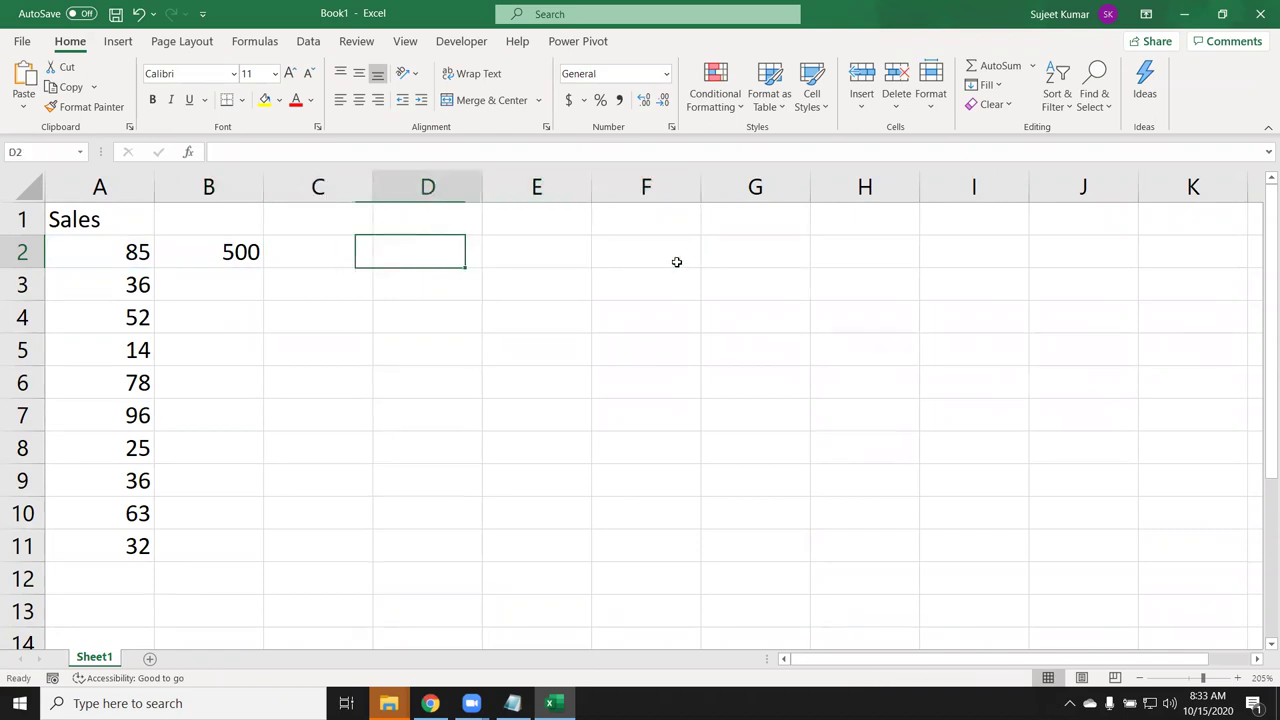
{"action": "type", "text": "50-890"}
{"action": "key", "text": "BackSpace"}
{"action": "key", "text": "BackSpace"}
{"action": "type", "text": "0"}
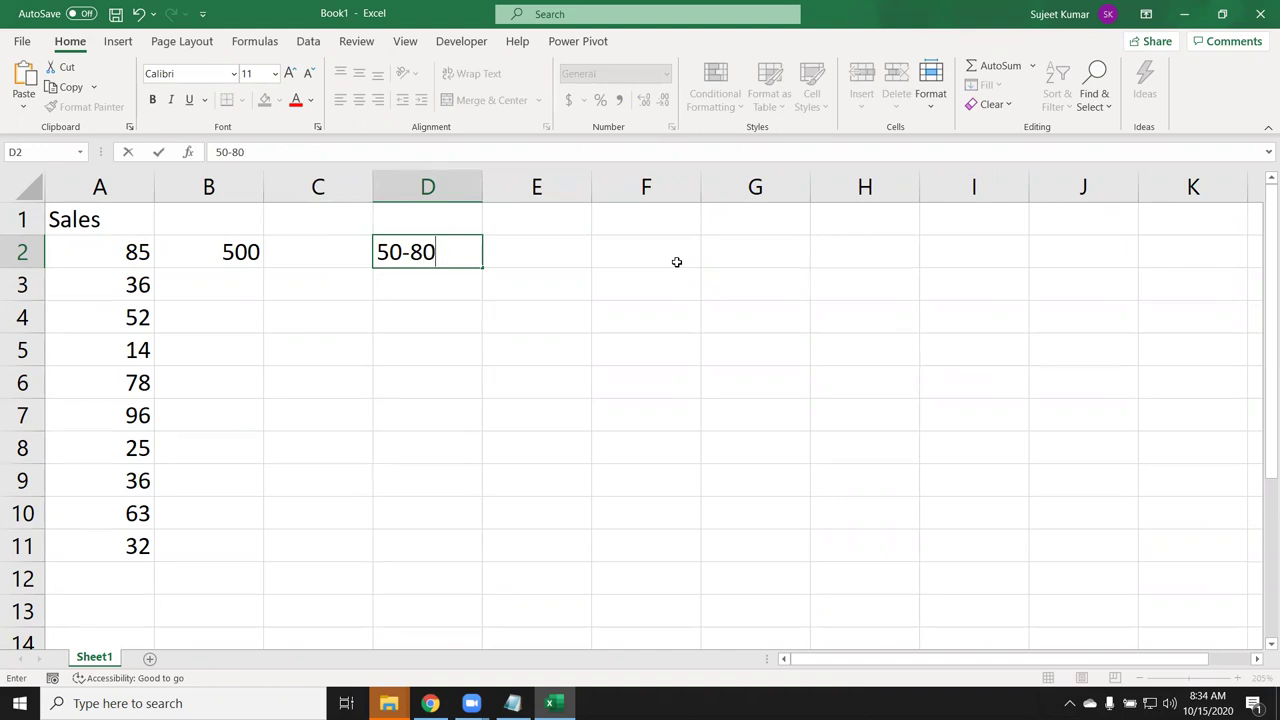
{"action": "key", "text": "Return"}
{"action": "type", "text": "500"}
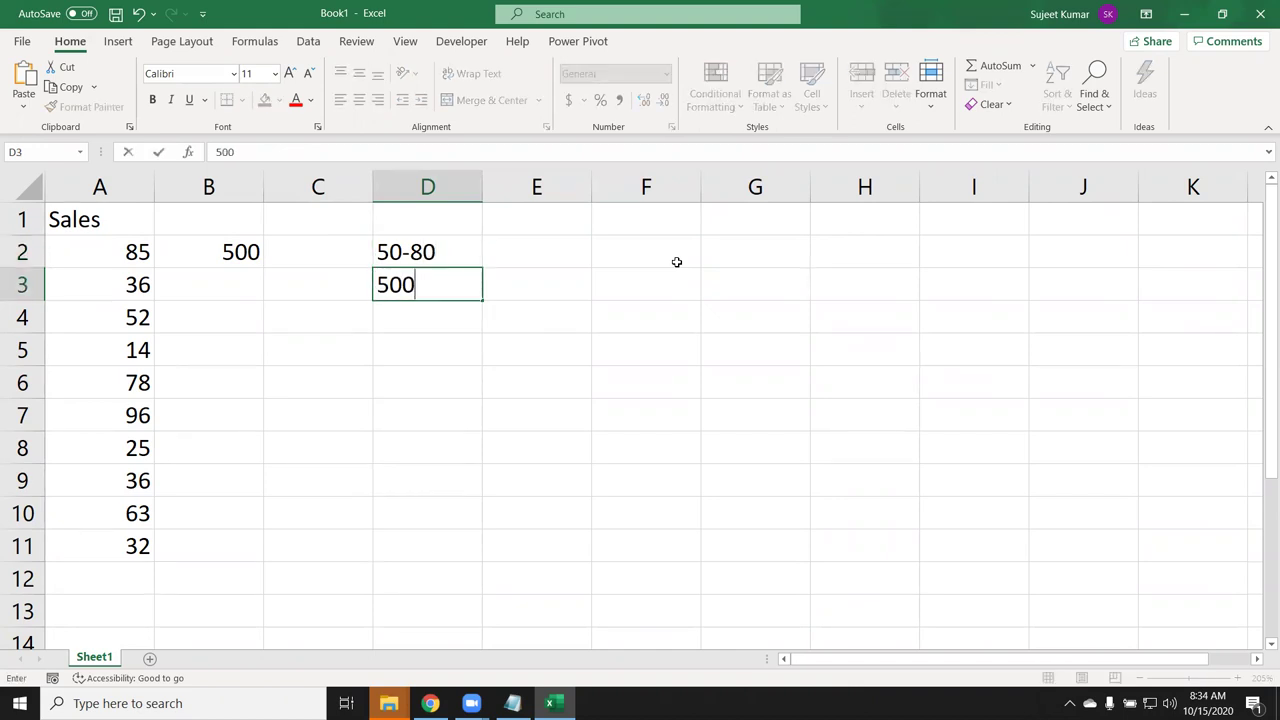
{"action": "key", "text": "Tab"}
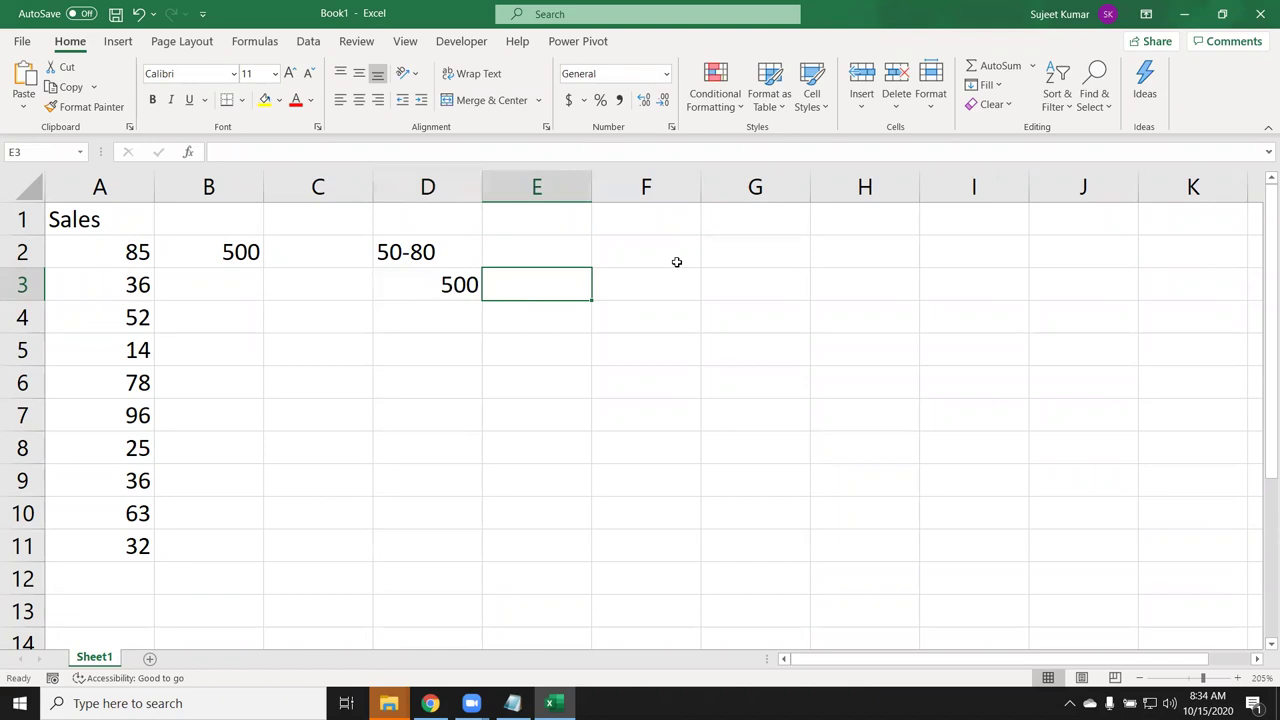
{"action": "type", "text": "10"}
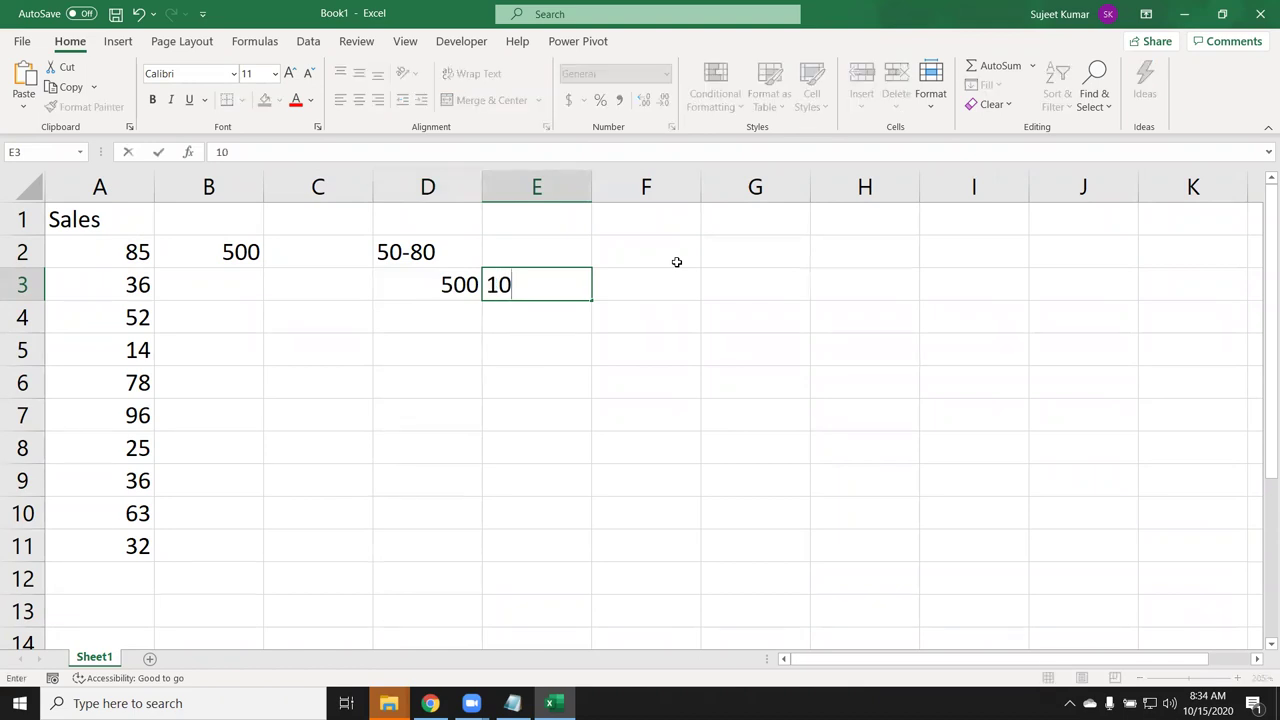
{"action": "left_click", "coordinate": [572, 370]}
- Replace B2's formula with =AND(A2>=50,A2<=80), which shows FALSE
{"action": "left_click", "coordinate": [247, 251]}
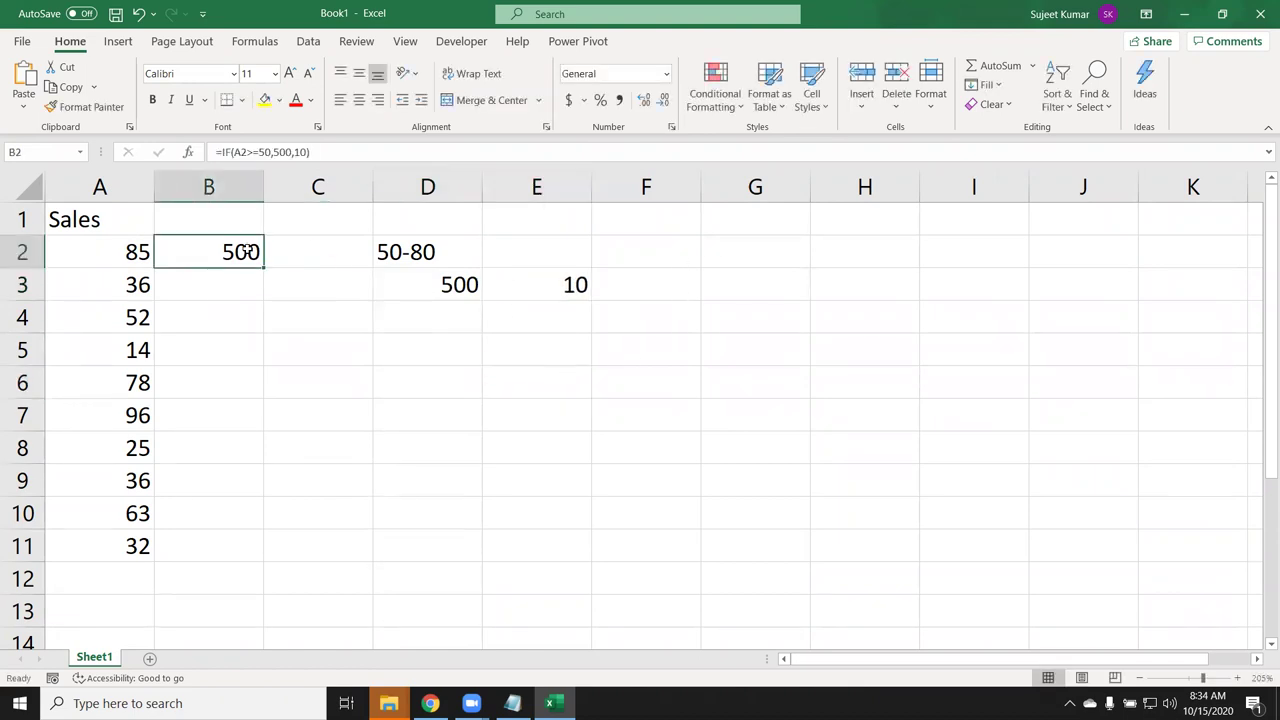
{"action": "key", "text": "Delete"}
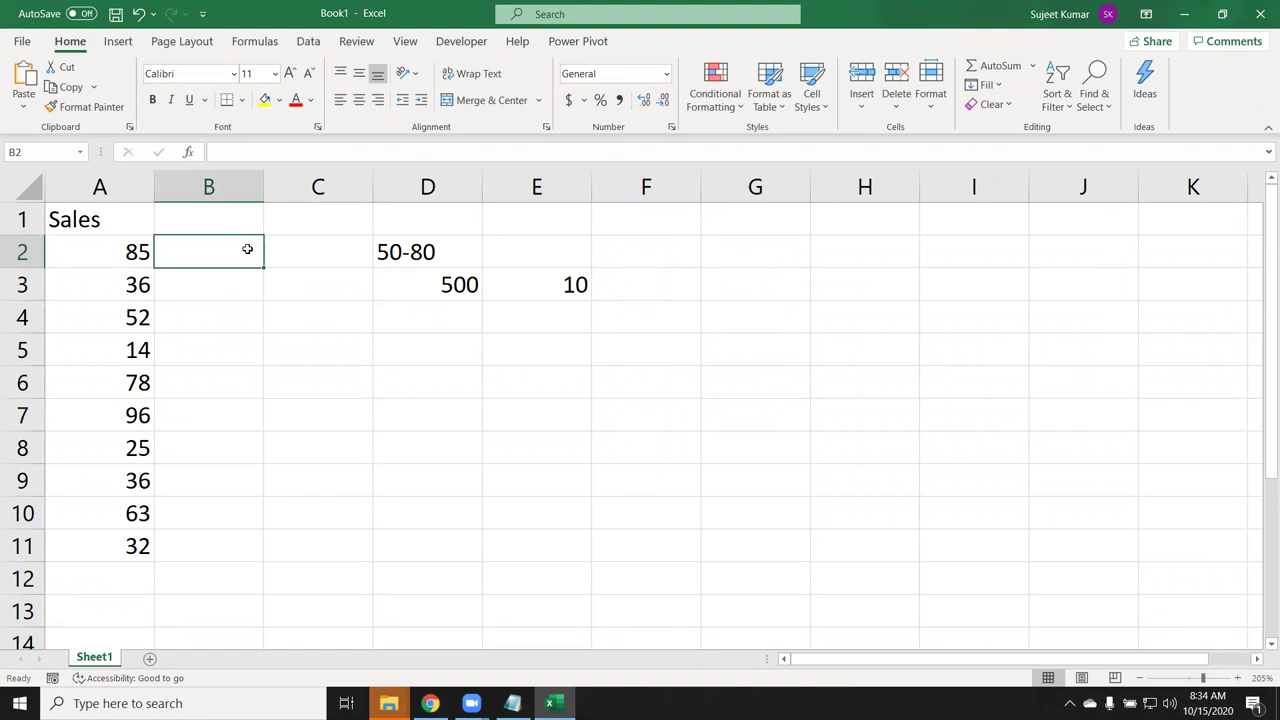
{"action": "type", "text": "="}
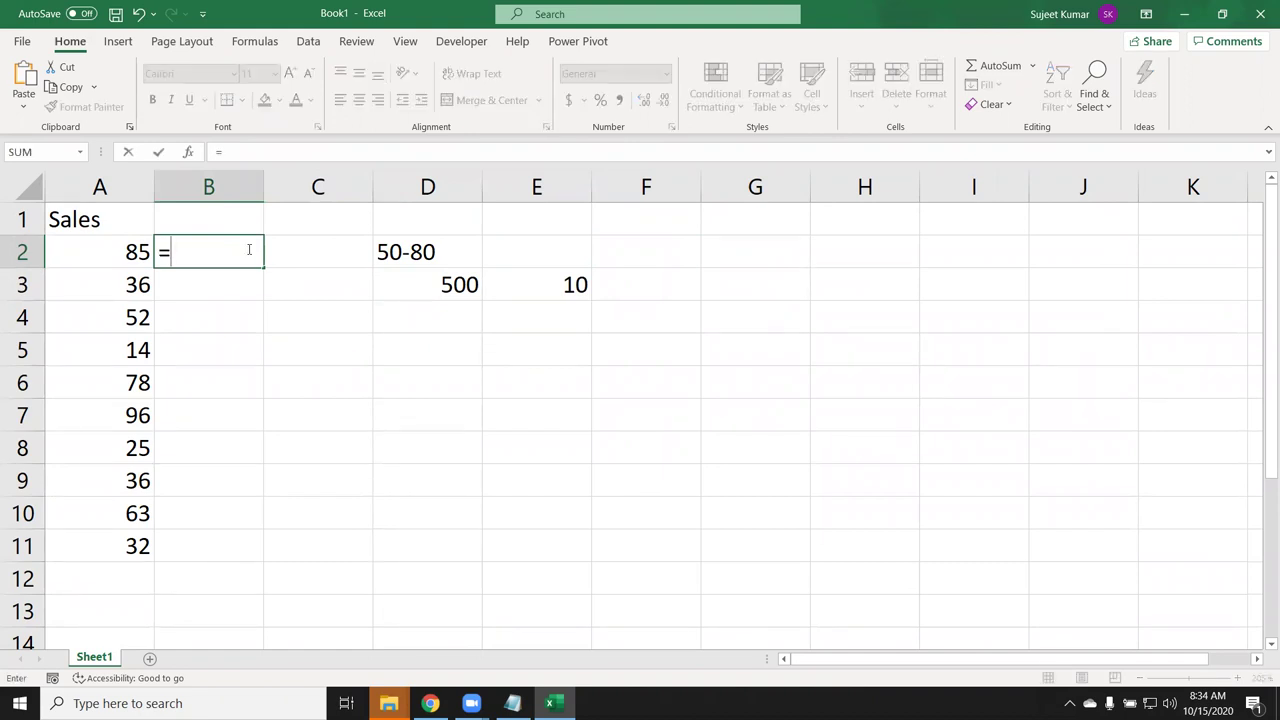
{"action": "type", "text": "if"}
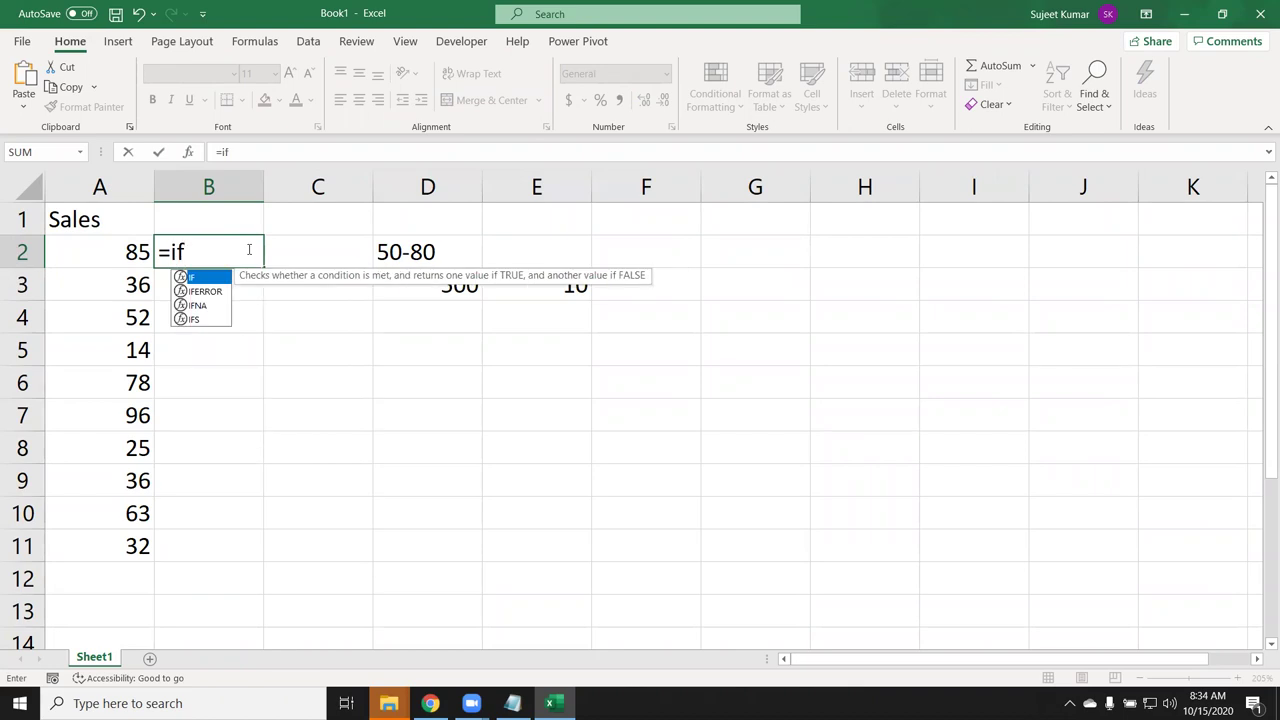
{"action": "key", "text": "Escape"}
{"action": "key", "text": "Escape"}
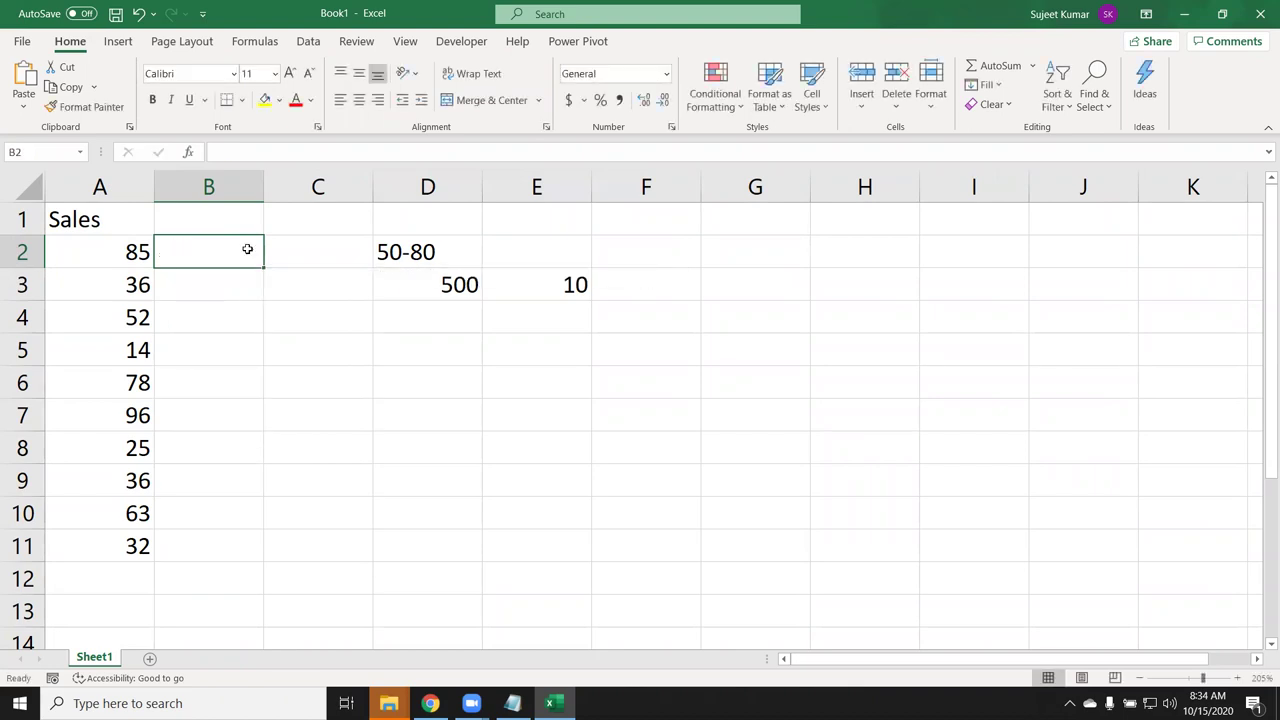
{"action": "type", "text": "="}
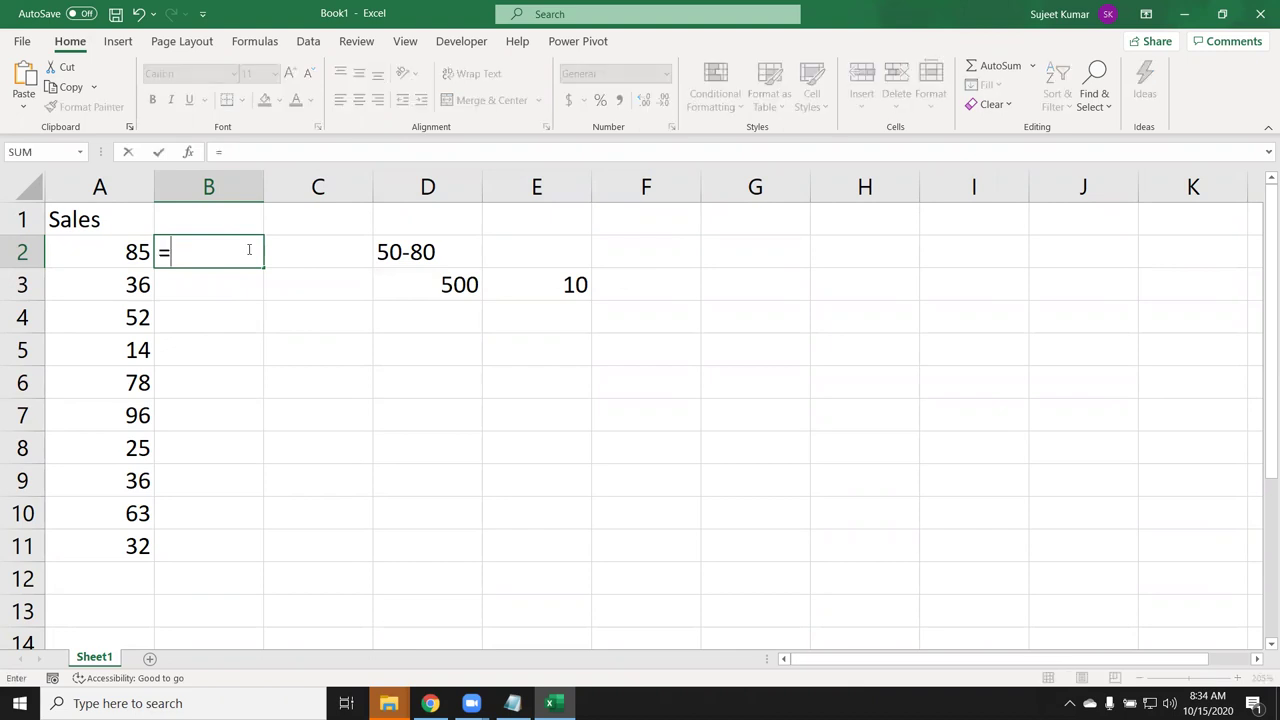
{"action": "type", "text": "and"}
{"action": "key", "text": "Tab"}
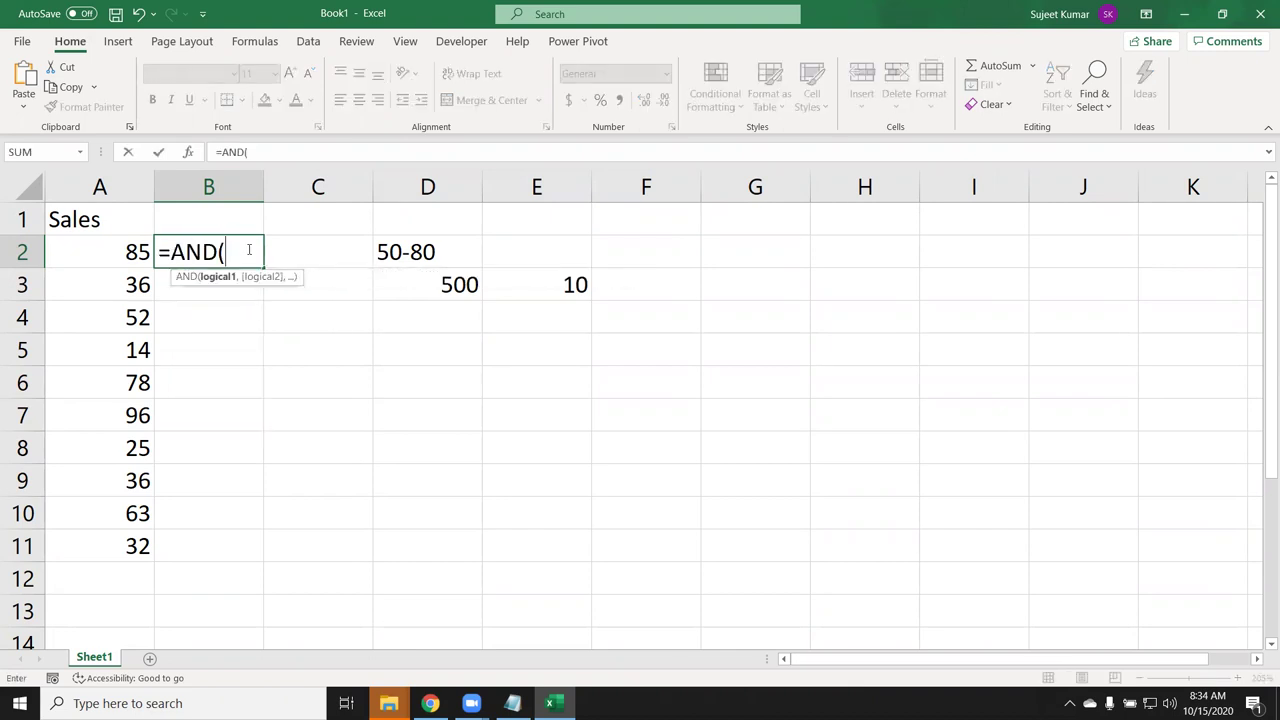
{"action": "left_click", "coordinate": [130, 252]}
{"action": "type", "text": ">=50,"}
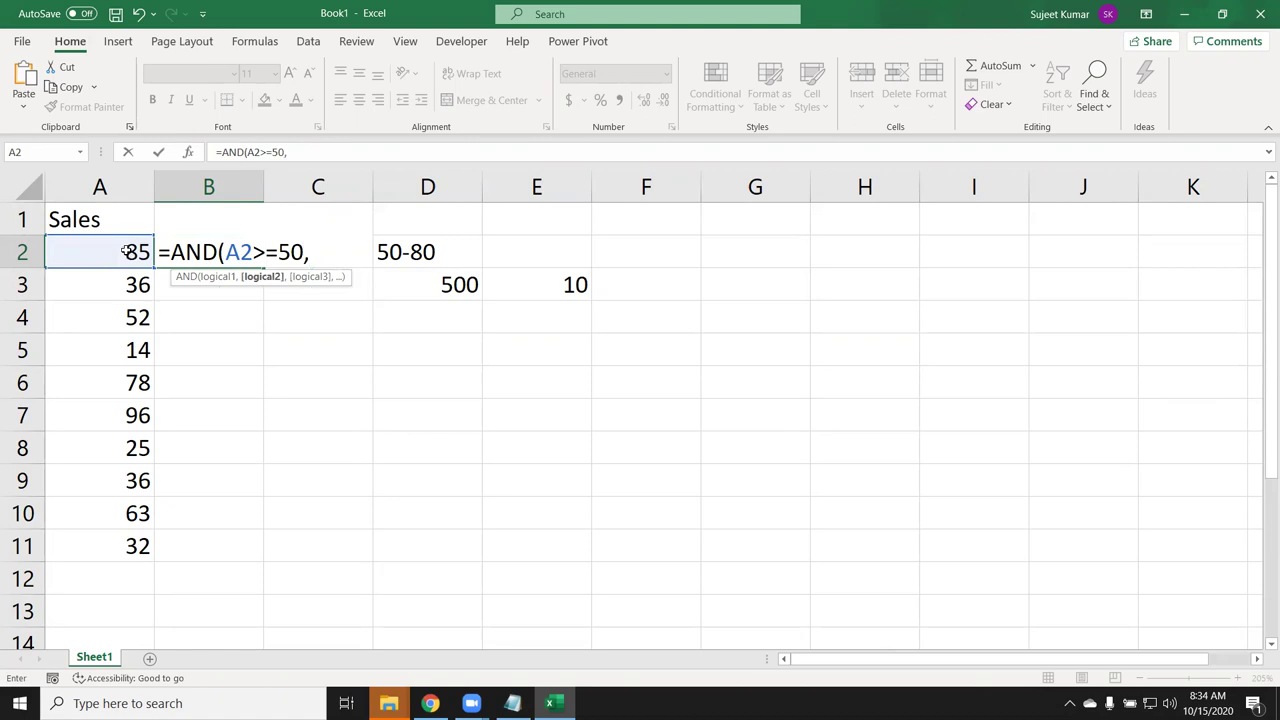
{"action": "left_click", "coordinate": [130, 252]}
{"action": "type", "text": "<="}
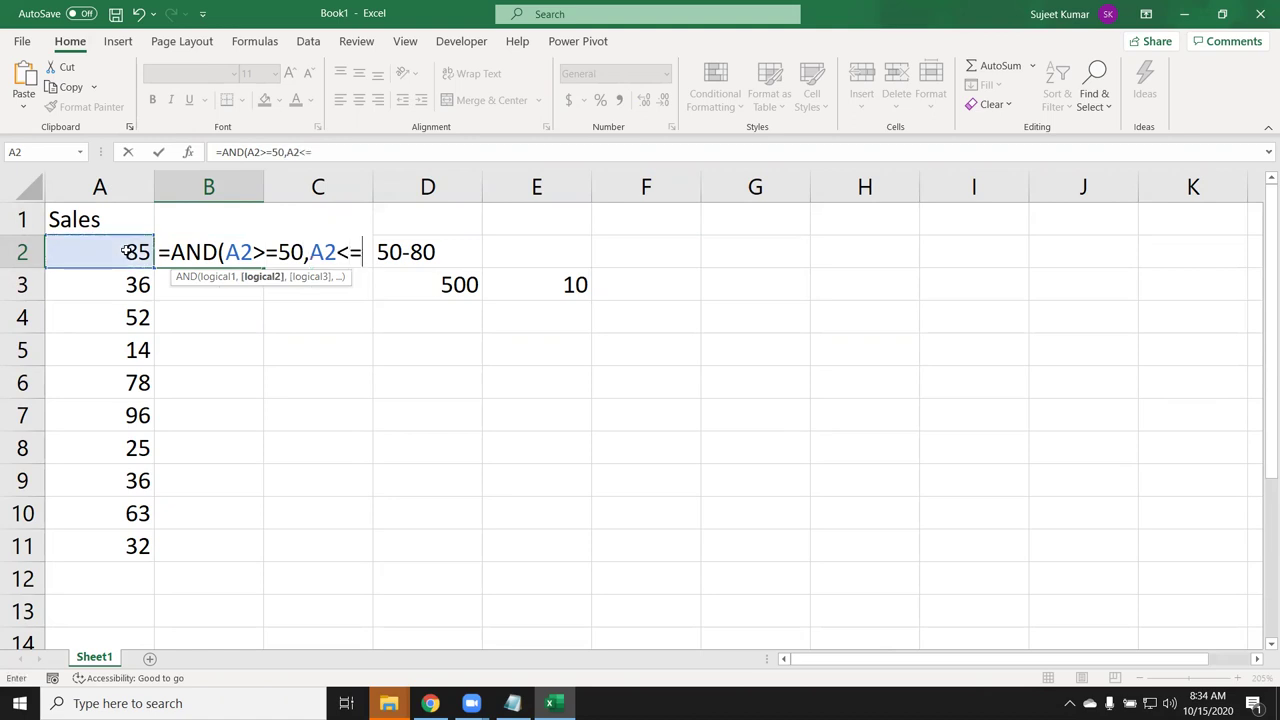
{"action": "type", "text": "80)"}
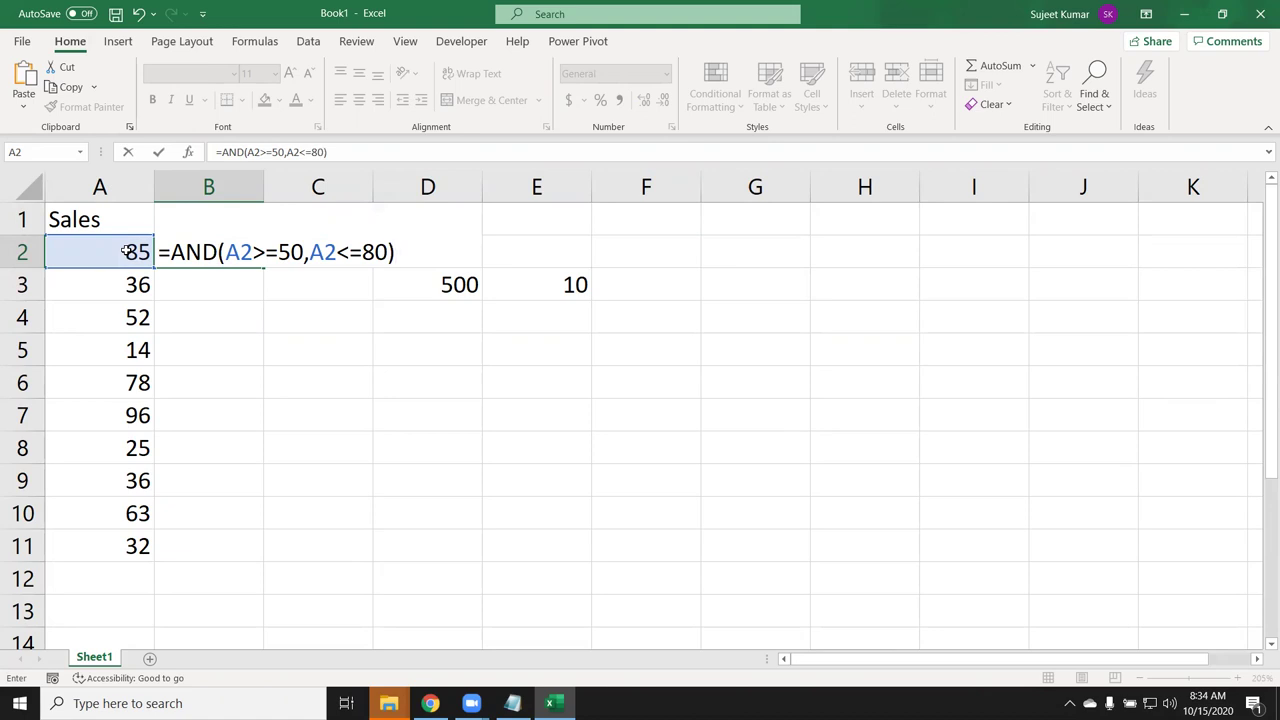
{"action": "key", "text": "Return"}
{"action": "key", "text": "Up"}
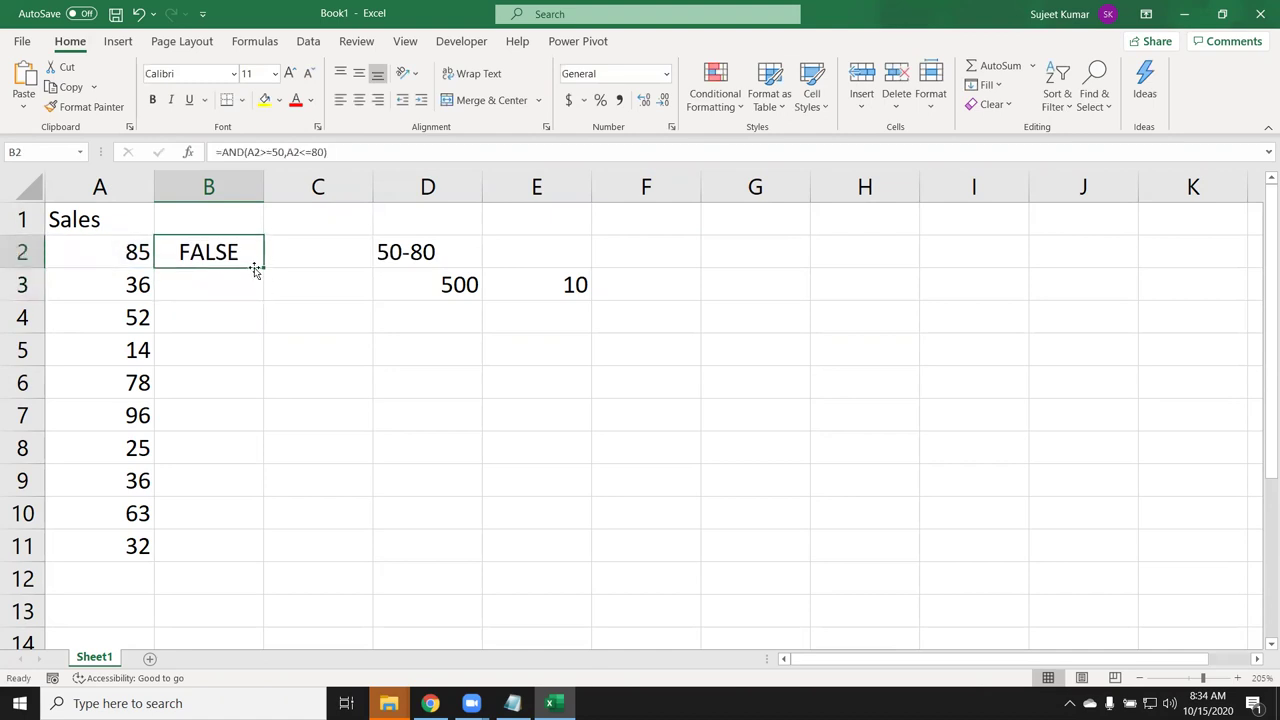
- Fill the AND test down to B11, then wrap B2 as =IF(AND(A2>=50,A2<=80),500,10)
{"action": "double_click", "coordinate": [263, 268]}
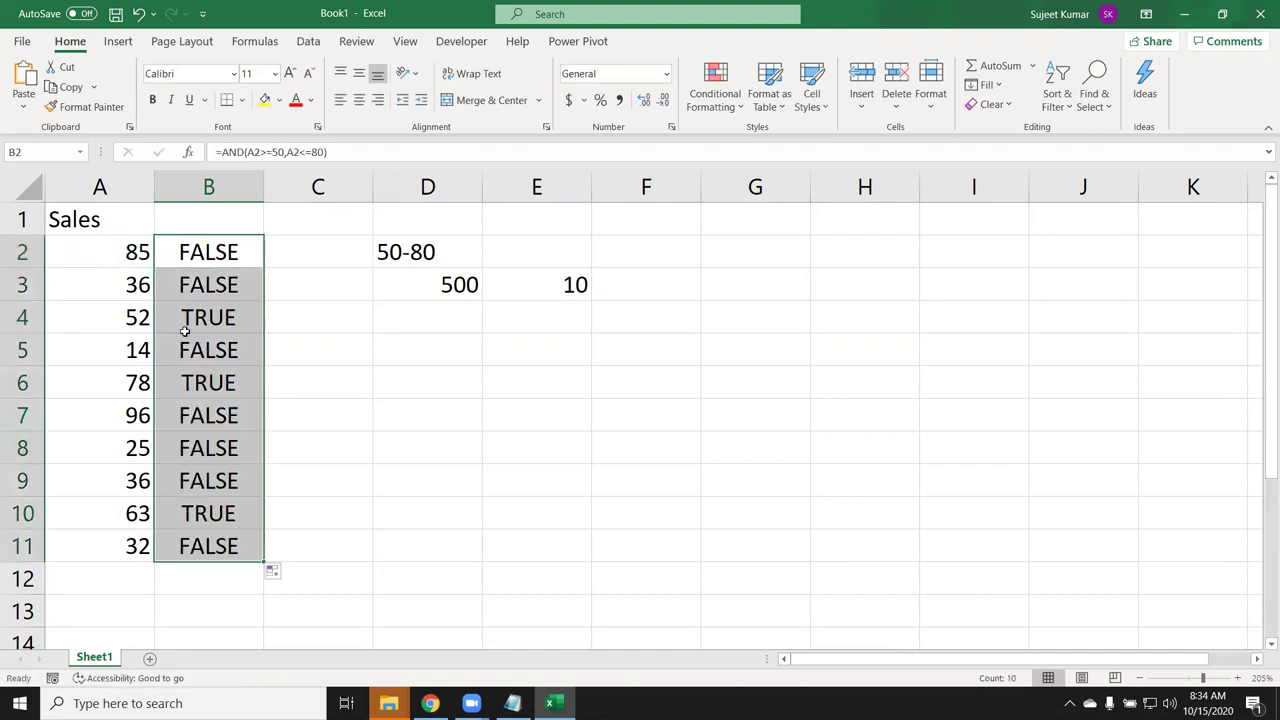
{"action": "left_click", "coordinate": [197, 251]}
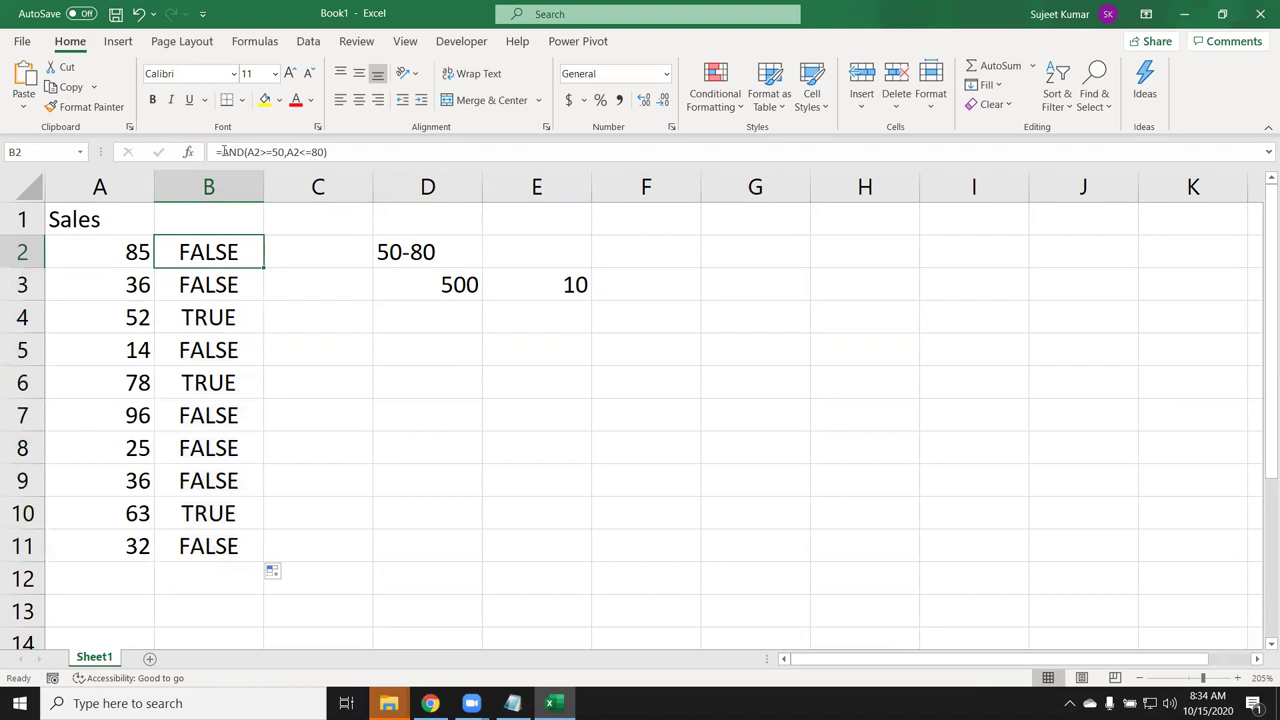
{"action": "left_click", "coordinate": [218, 152]}
{"action": "type", "text": "if"}
{"action": "key", "text": "Tab"}
{"action": "left_click", "coordinate": [352, 153]}
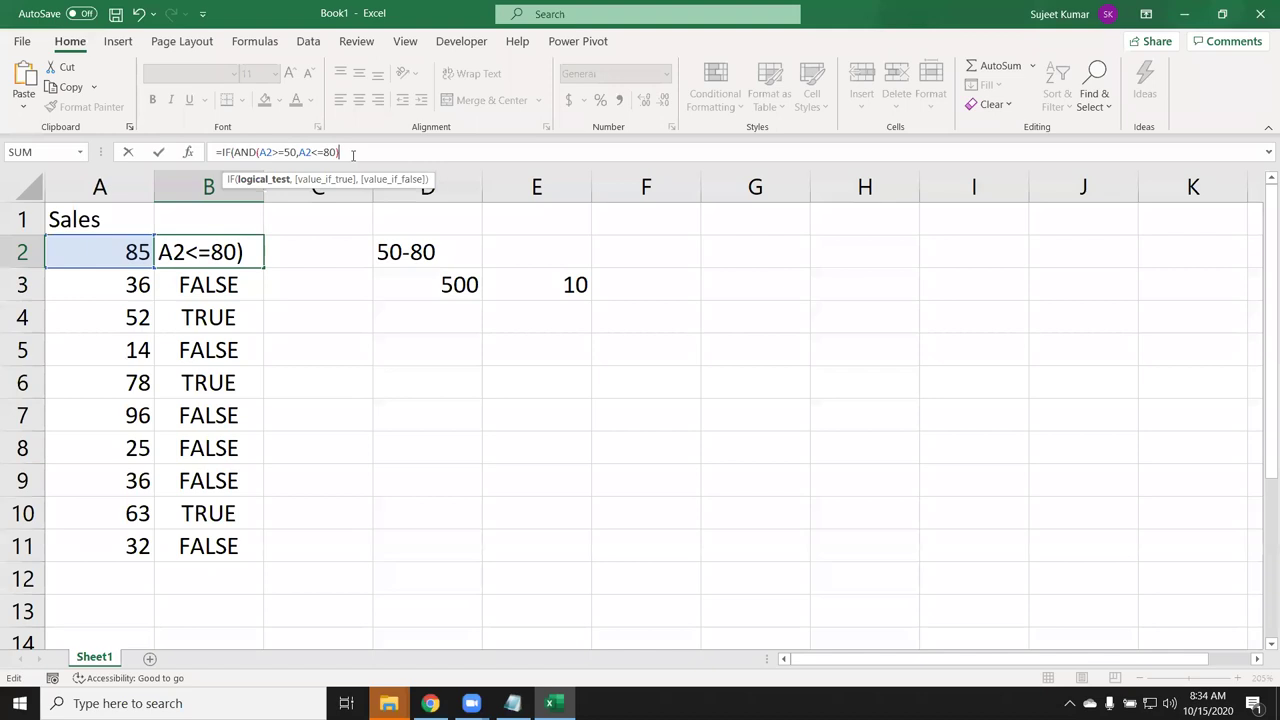
{"action": "type", "text": ",5"}
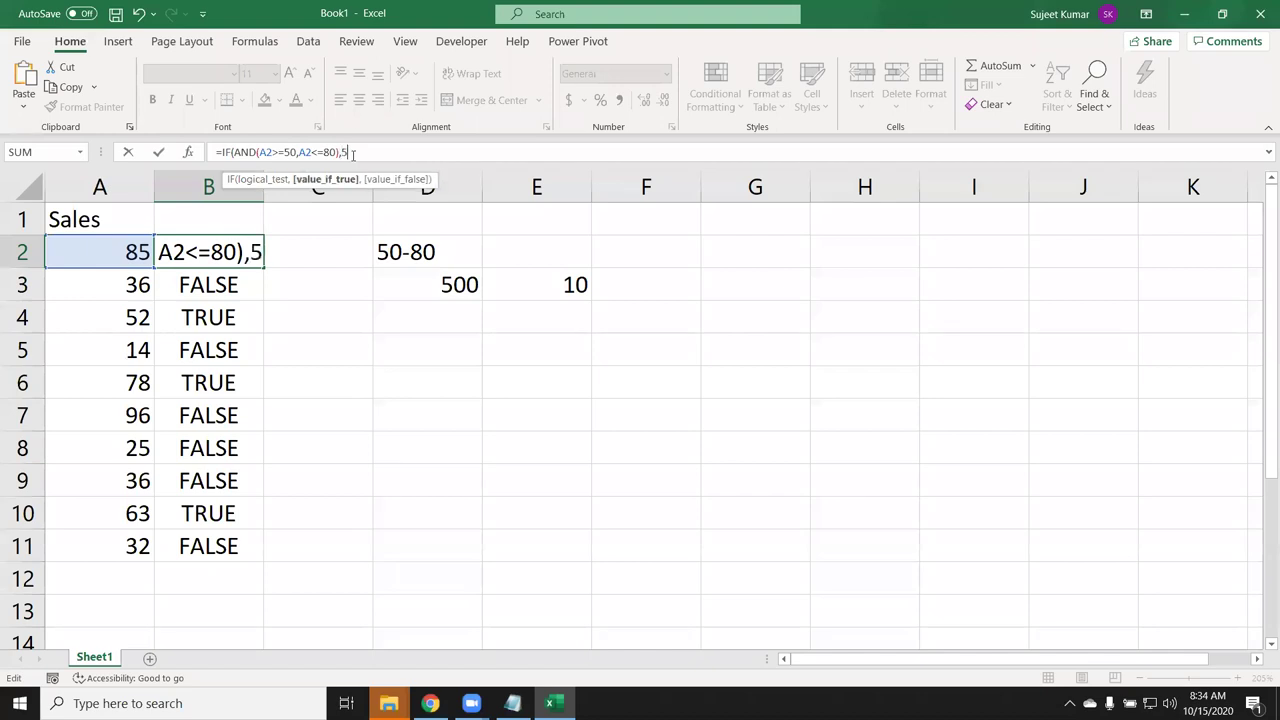
{"action": "type", "text": "00,10"}
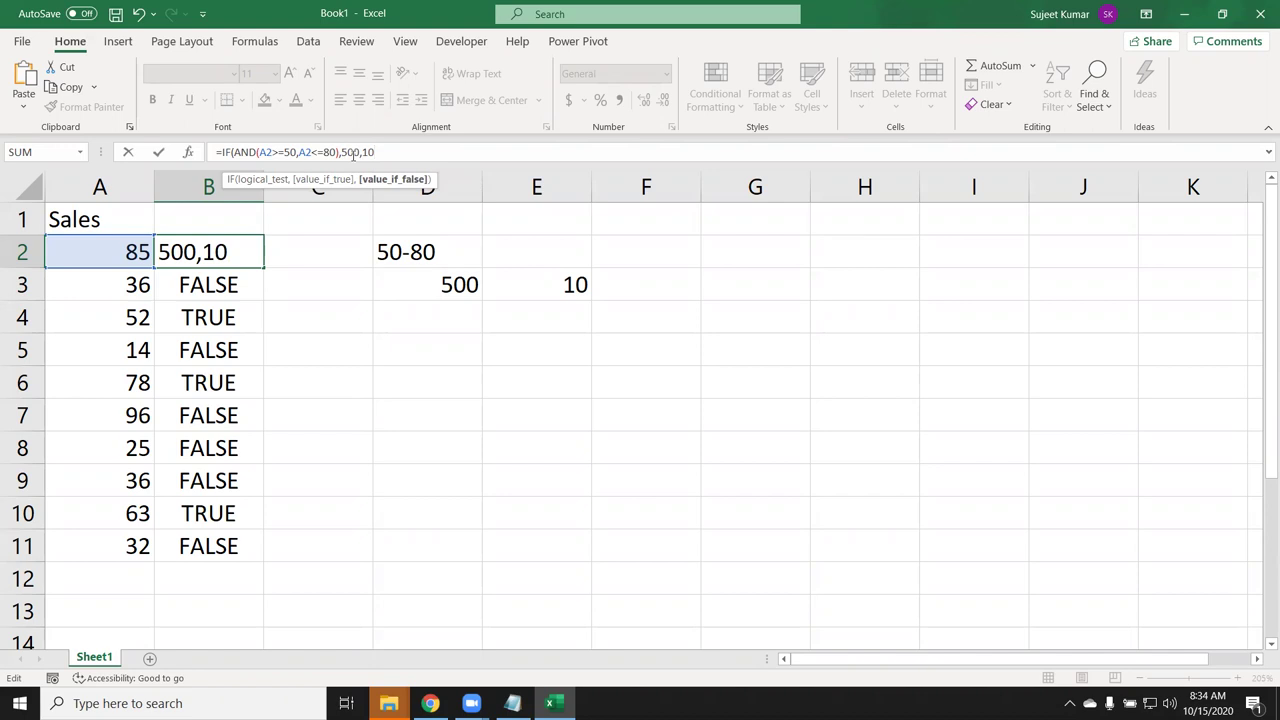
{"action": "type", "text": ")"}
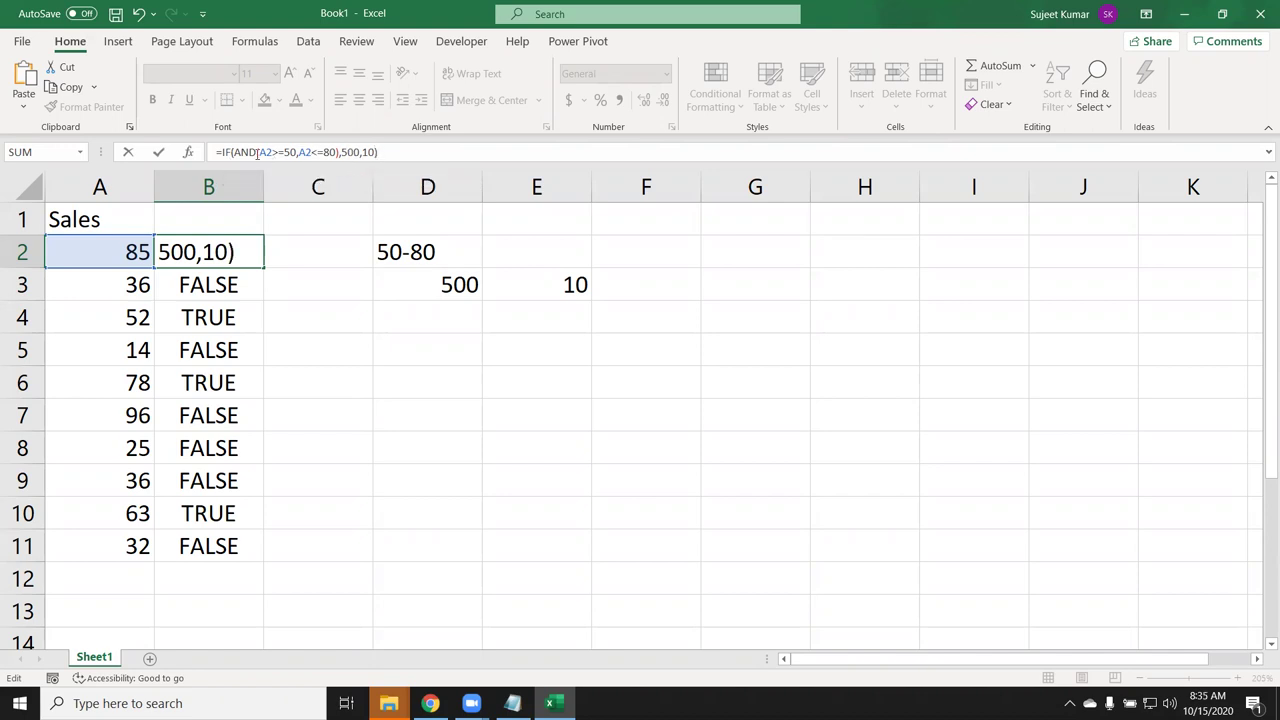
{"action": "mouse_move", "coordinate": [259, 152]}
{"action": "left_mouse_down"}
{"action": "mouse_move", "coordinate": [333, 152]}
{"action": "mouse_move", "coordinate": [231, 155]}
{"action": "left_mouse_up"}
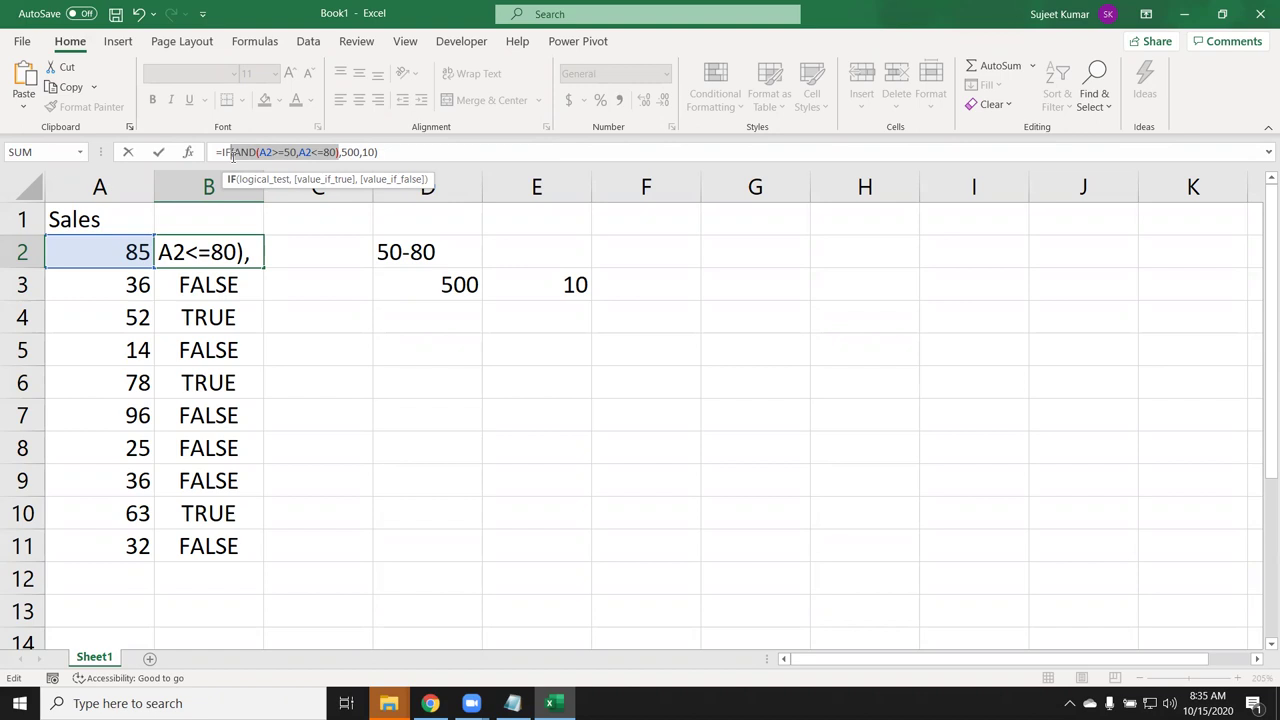
{"action": "key", "text": "Return"}
- Clear the old TRUE/FALSE results from B3:B11
{"action": "key", "text": "Up"}
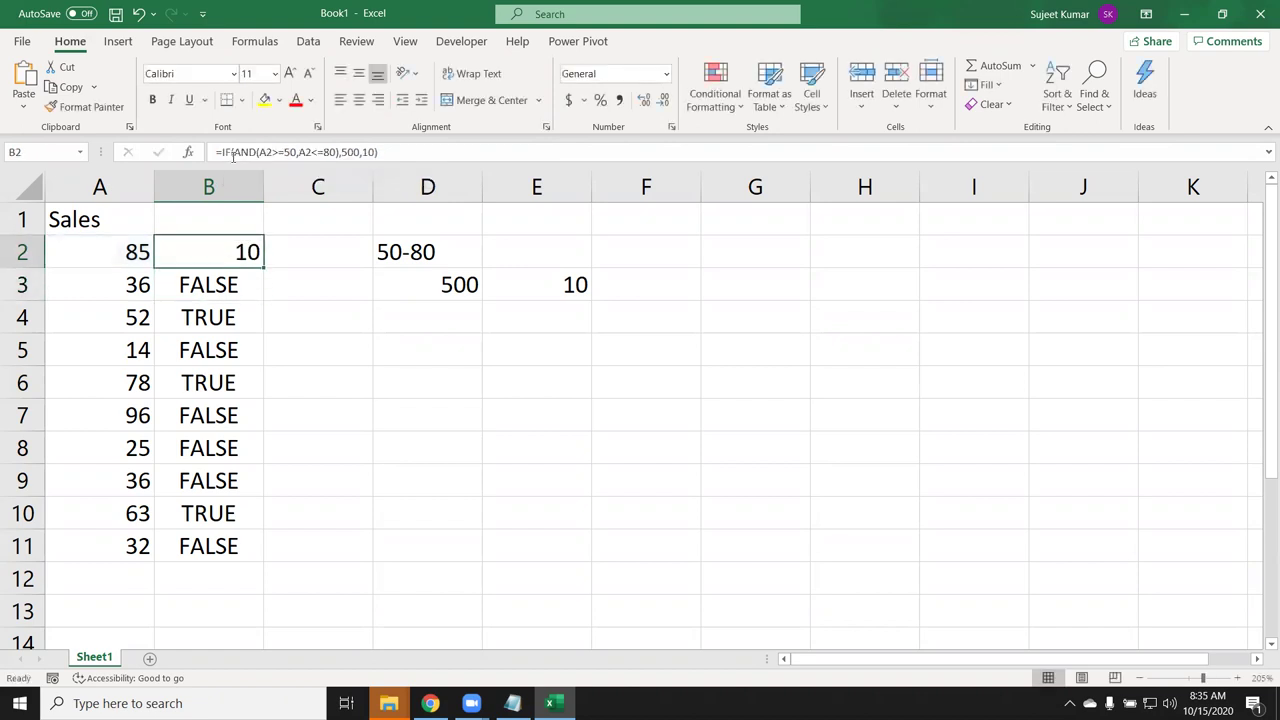
{"action": "key", "text": "Down"}
{"action": "key", "text": "ctrl+shift+Down"}
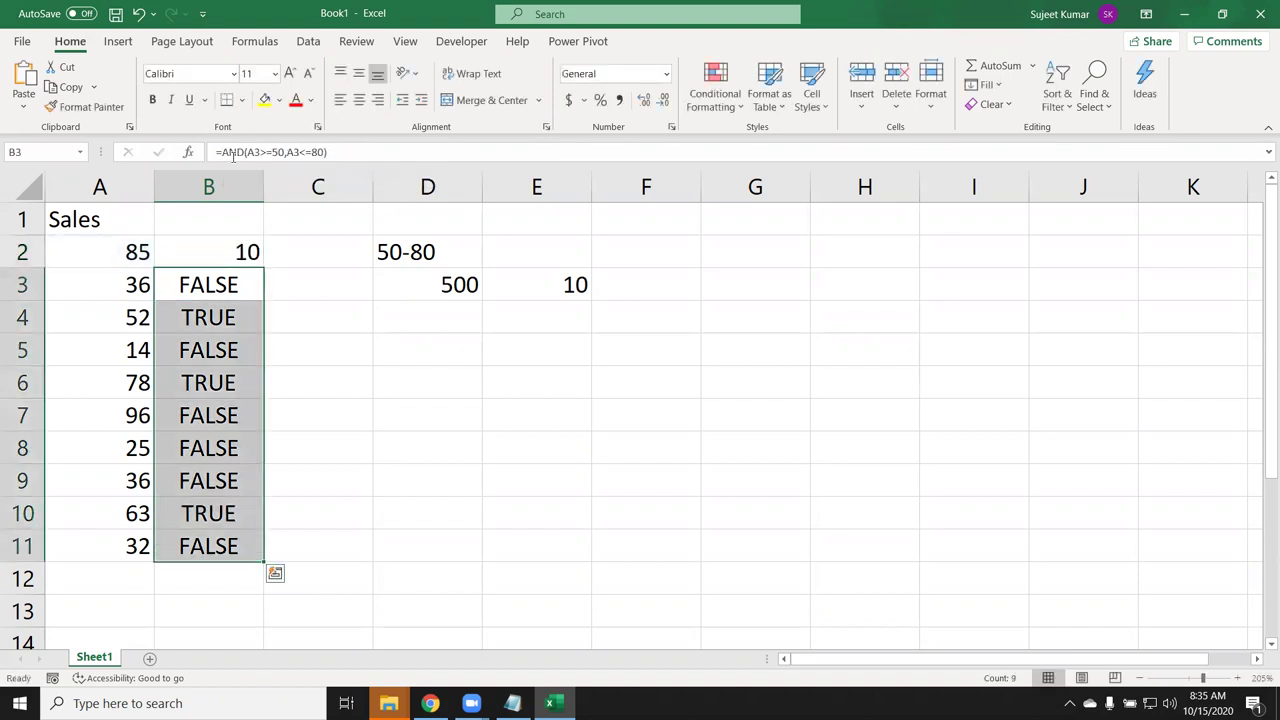
{"action": "key", "text": "Delete"}
{"action": "key", "text": "Up"}
{"action": "key", "text": "F2"}
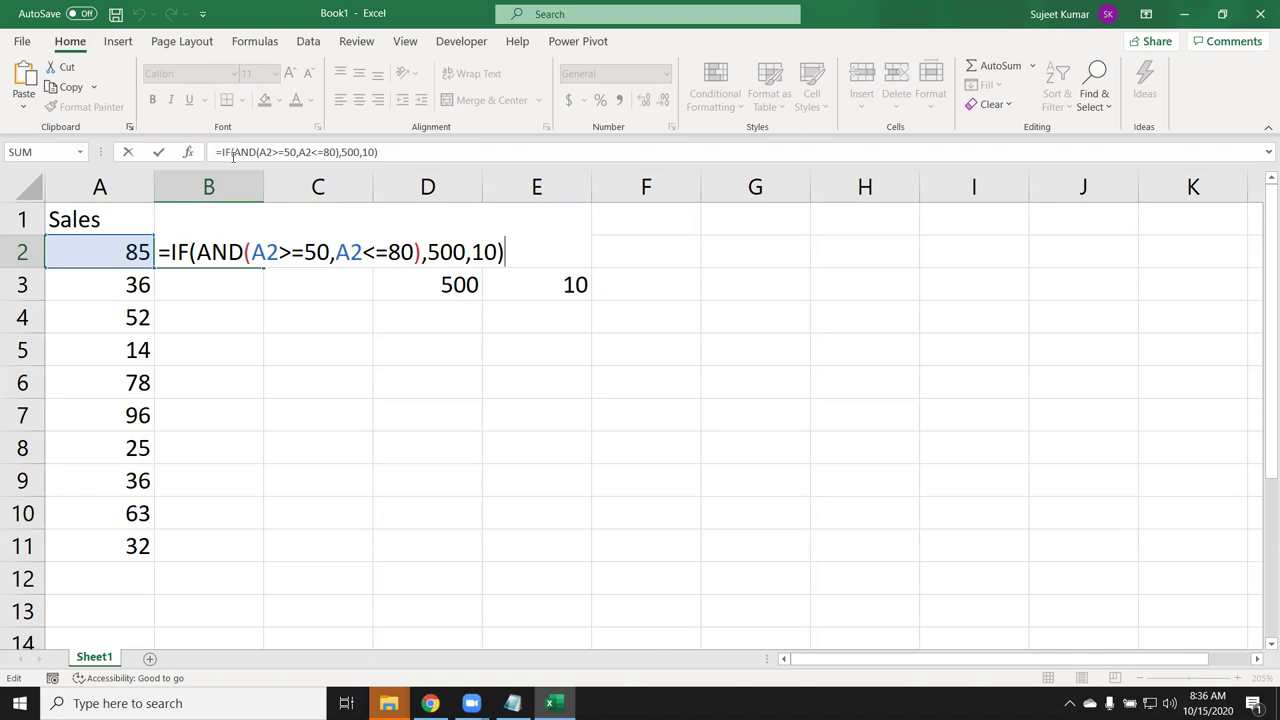
{"action": "key", "text": "ctrl+Return"}
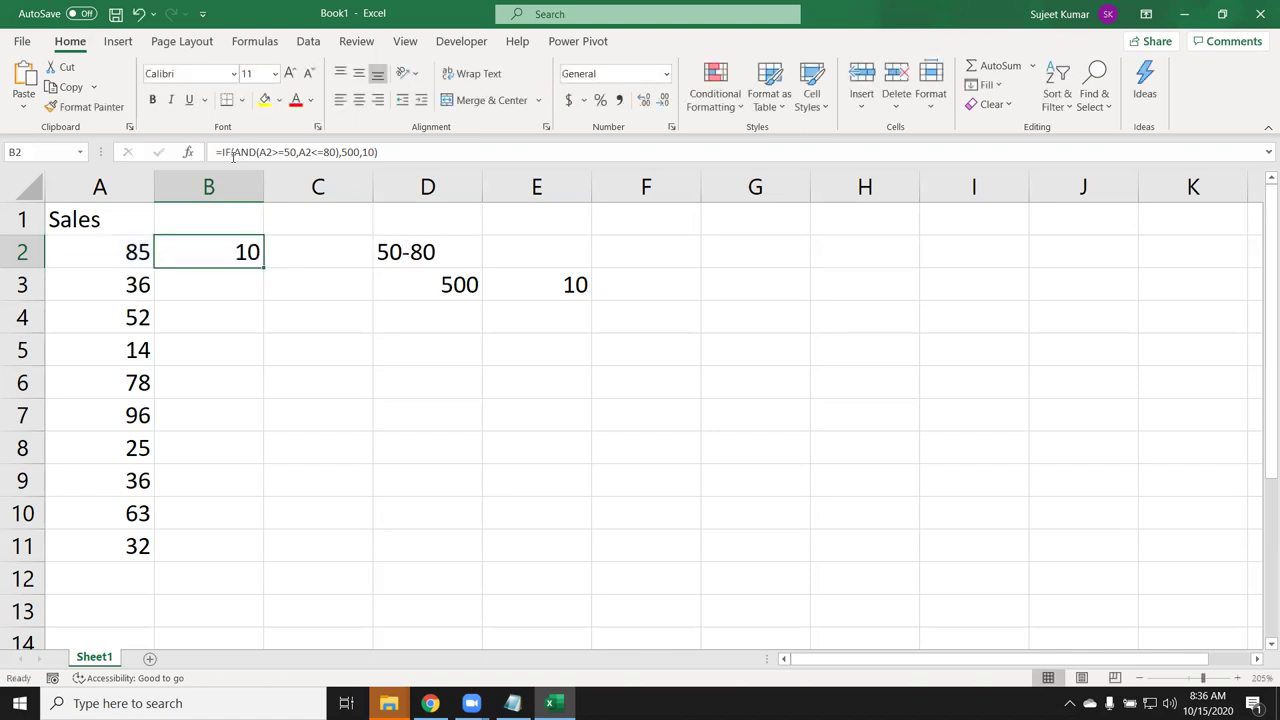
{"action": "left_click", "coordinate": [249, 279]}
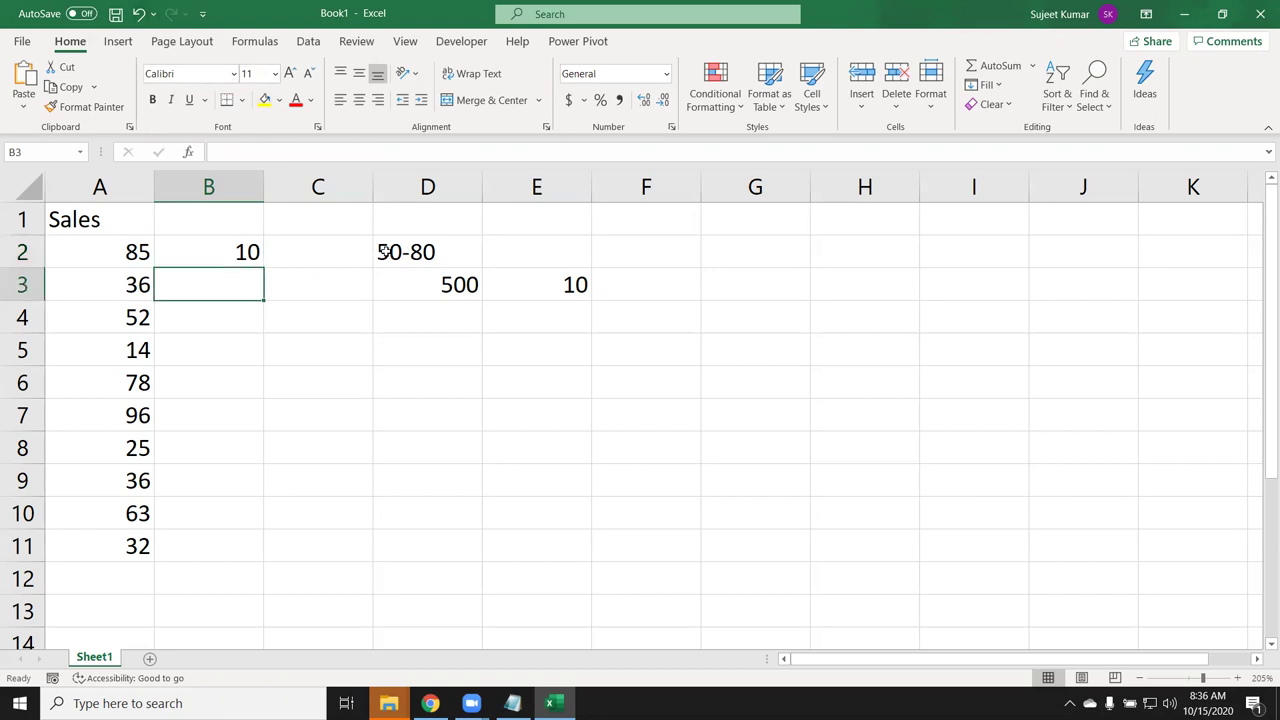
{"action": "key", "text": "Up"}
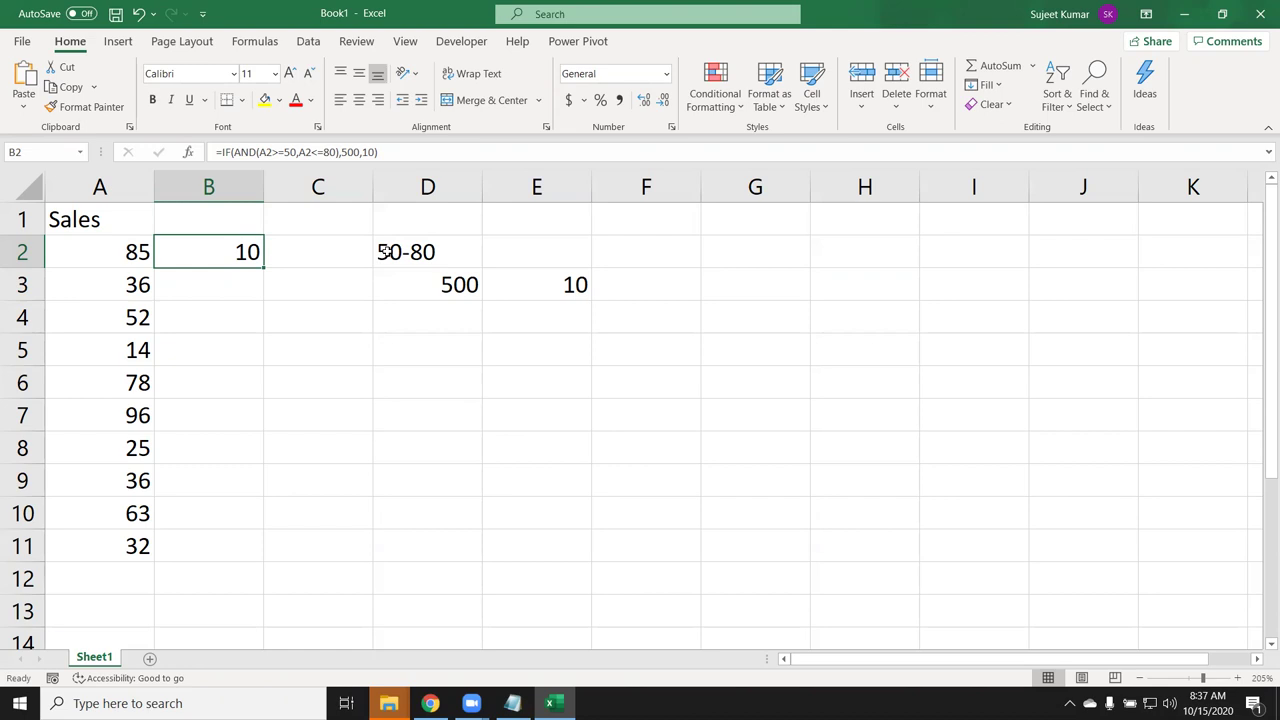
{"action": "key", "text": "Down"}
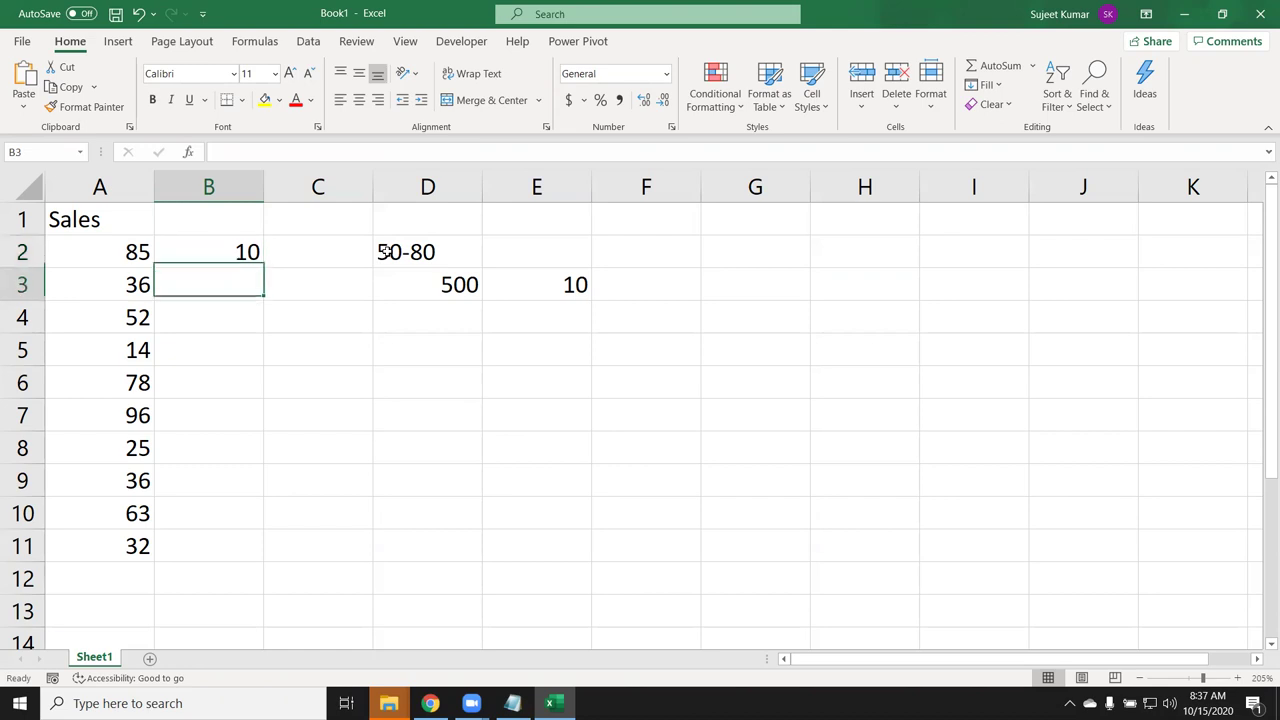
- Enter =IF(A3>=50,IF(A3<=80,500,10),10) in B3
{"action": "type", "text": "=if"}
{"action": "key", "text": "Tab"}
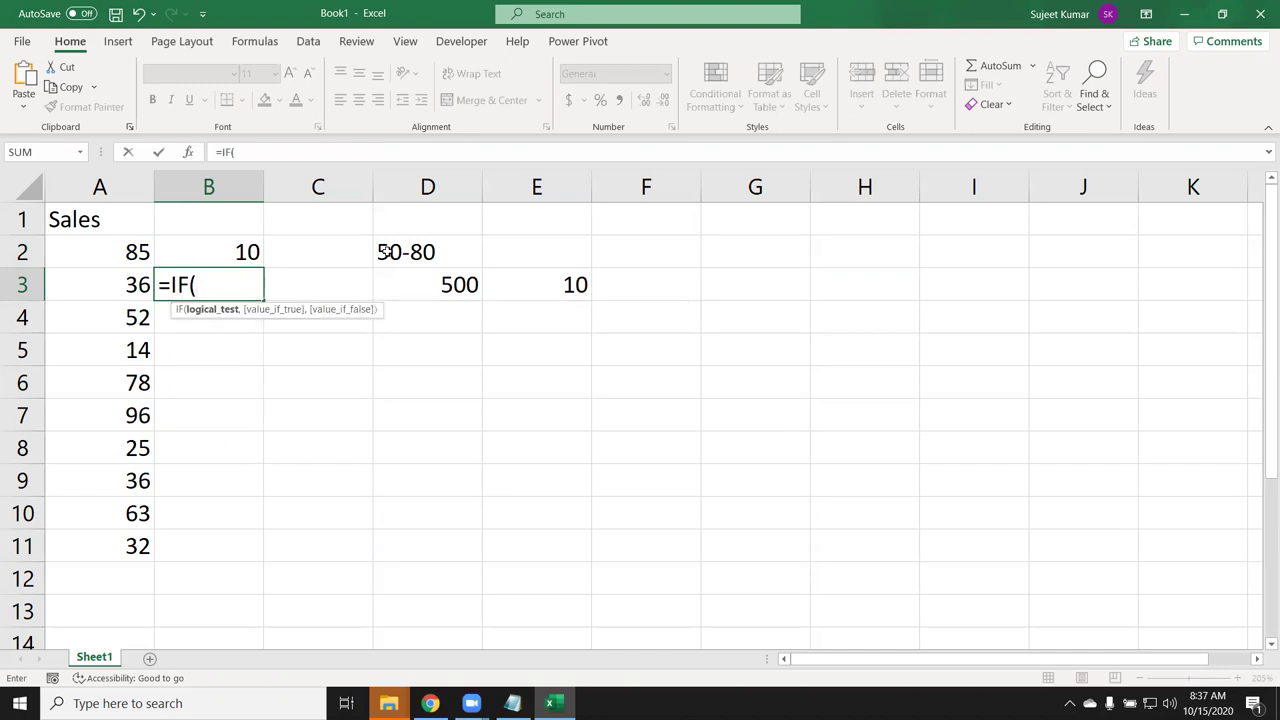
{"action": "key", "text": "Left"}
{"action": "type", "text": ">"}
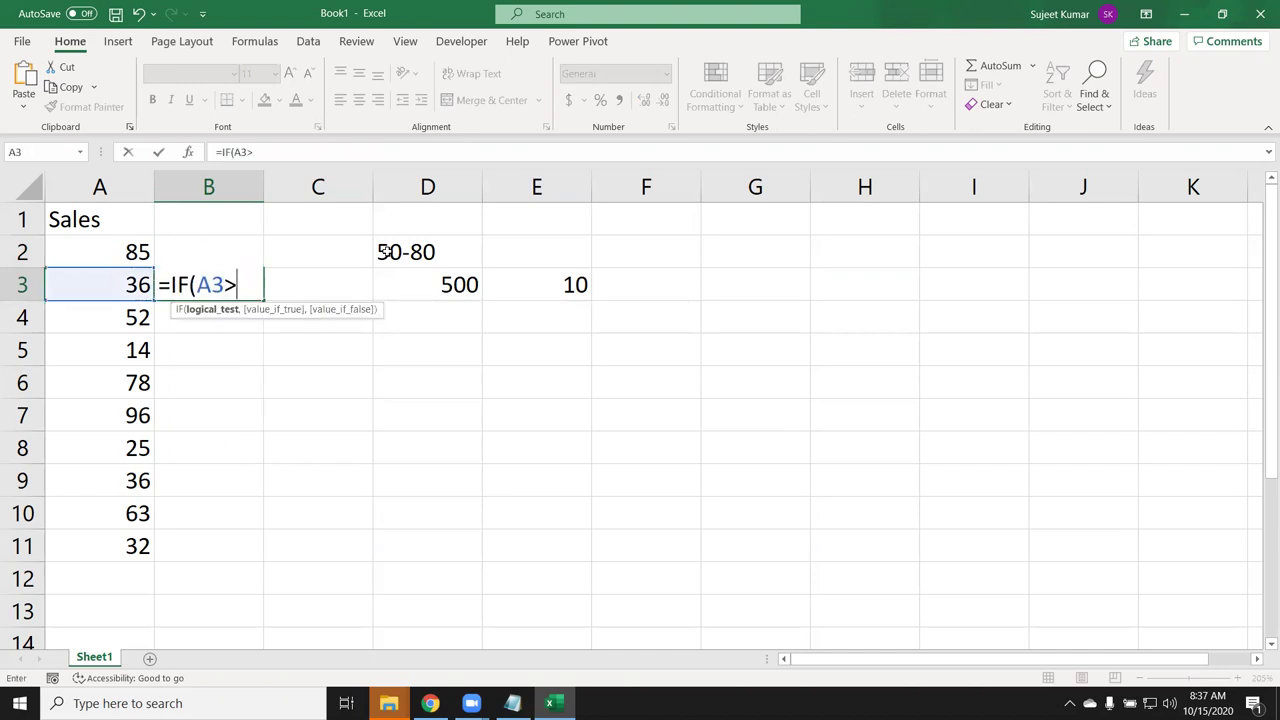
{"action": "type", "text": "="}
{"action": "type", "text": "50,if("}
{"action": "key", "text": "Left"}
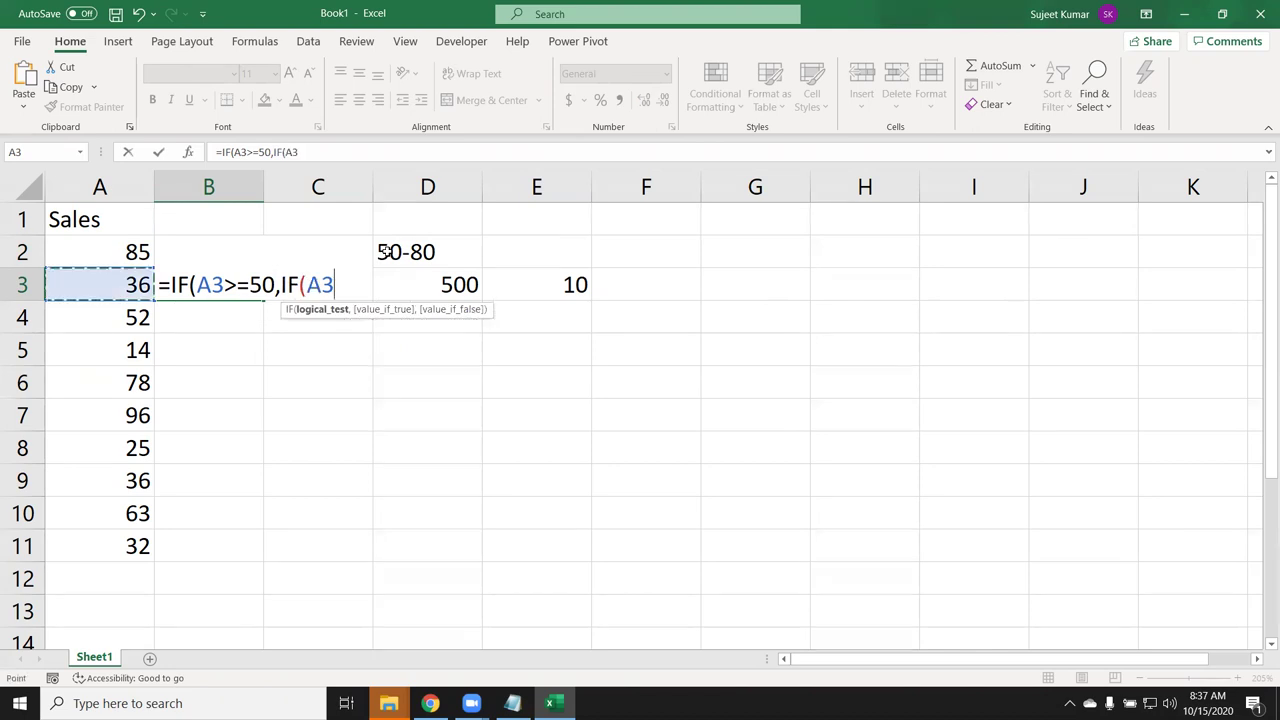
{"action": "type", "text": "<="}
{"action": "type", "text": "80,500,10)"}
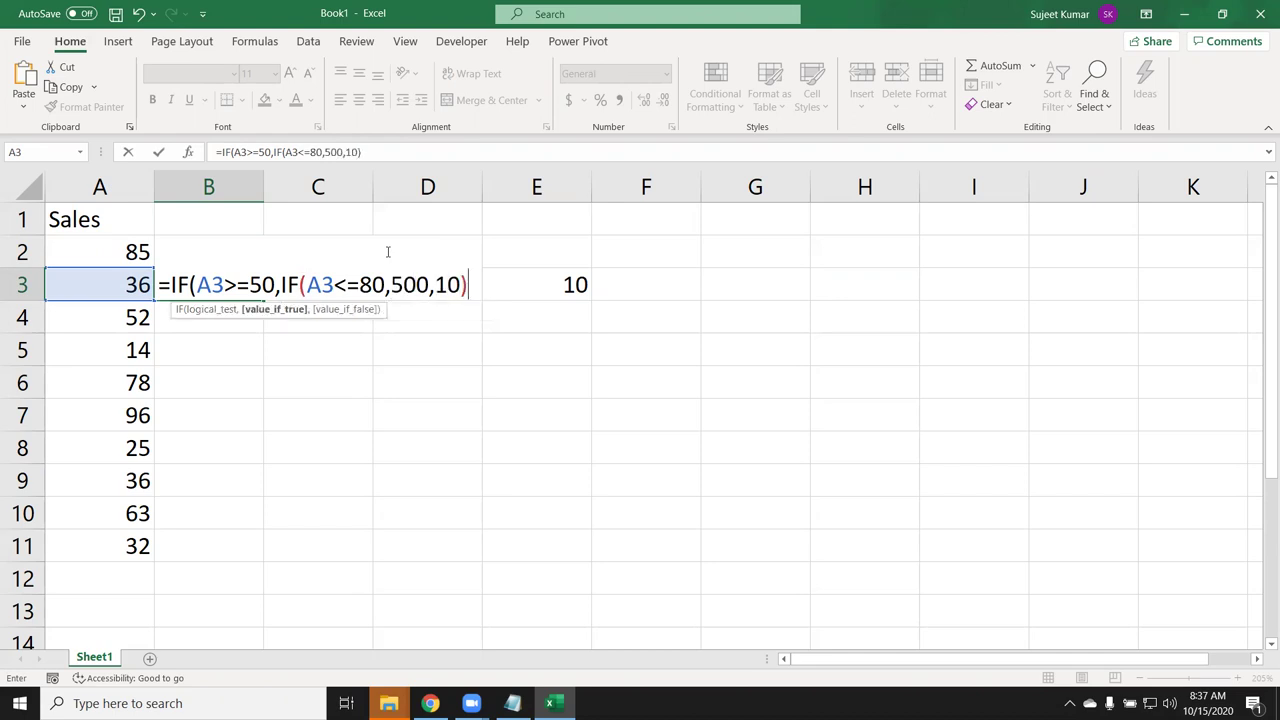
{"action": "type", "text": ",10"}
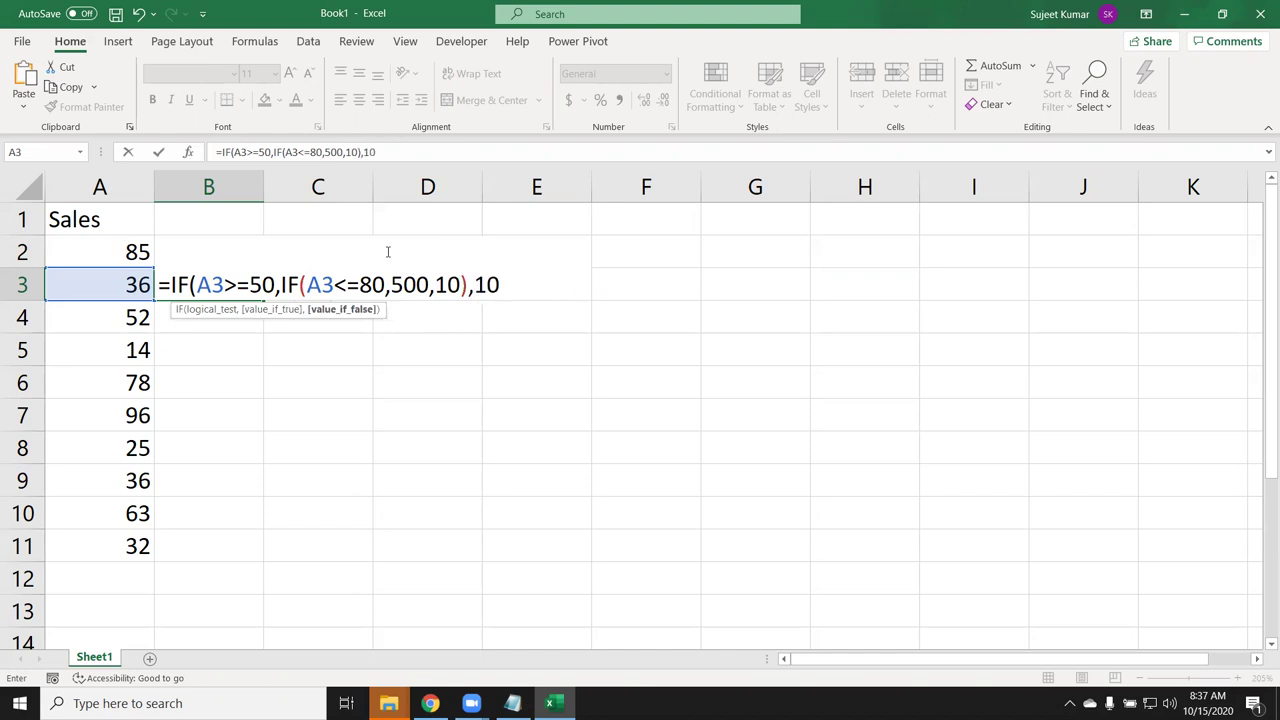
{"action": "type", "text": ")"}
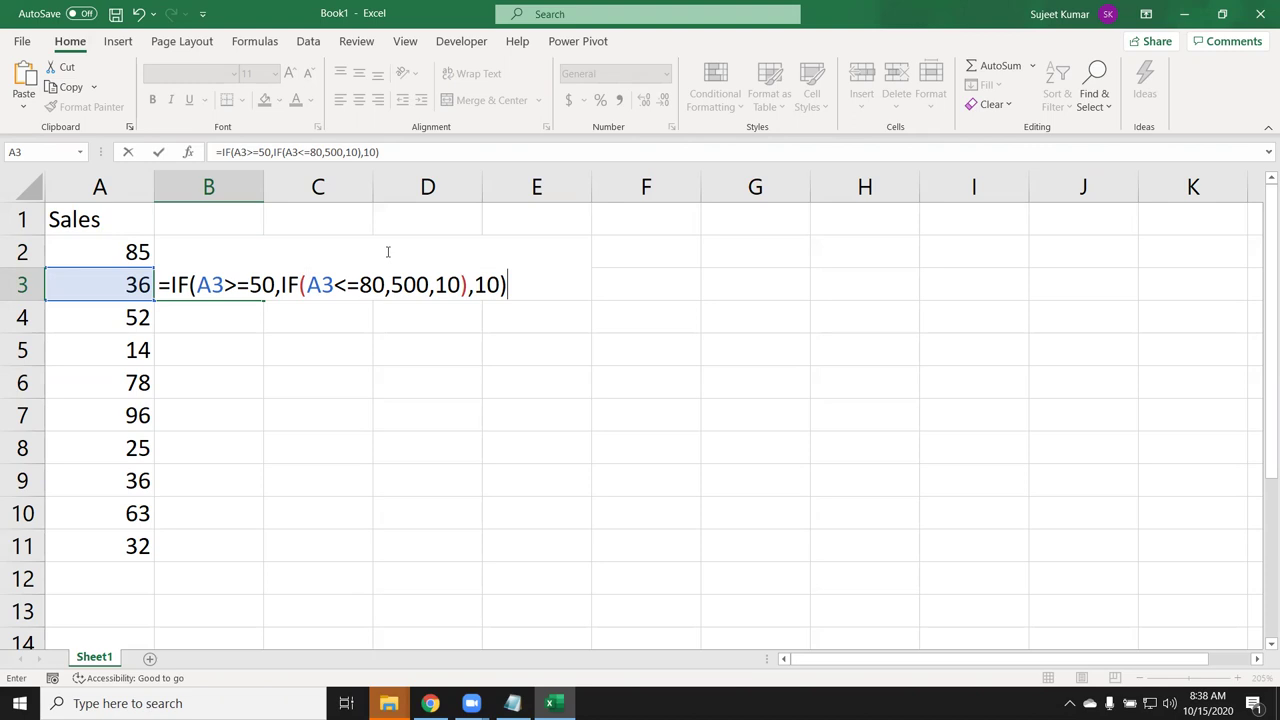
{"action": "key", "text": "Return"}
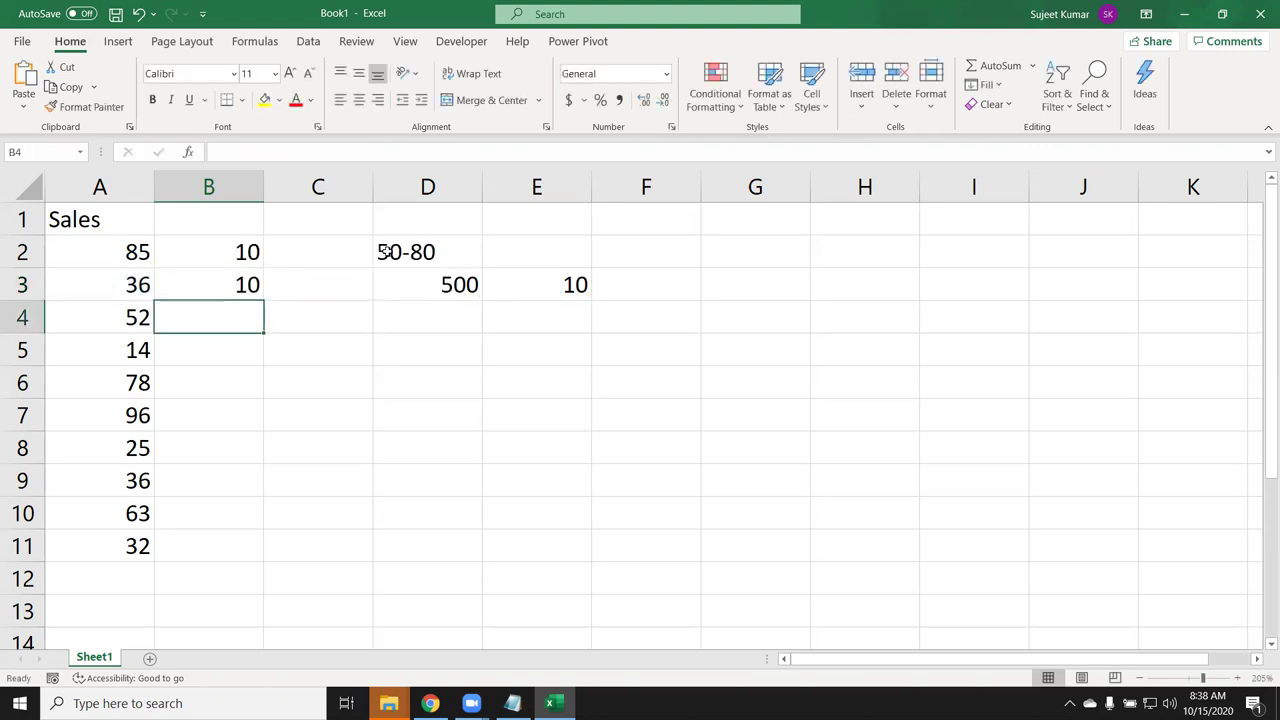
- Compare B3's nested IF formula with B2's AND formula in edit mode
{"action": "key", "text": "Up"}
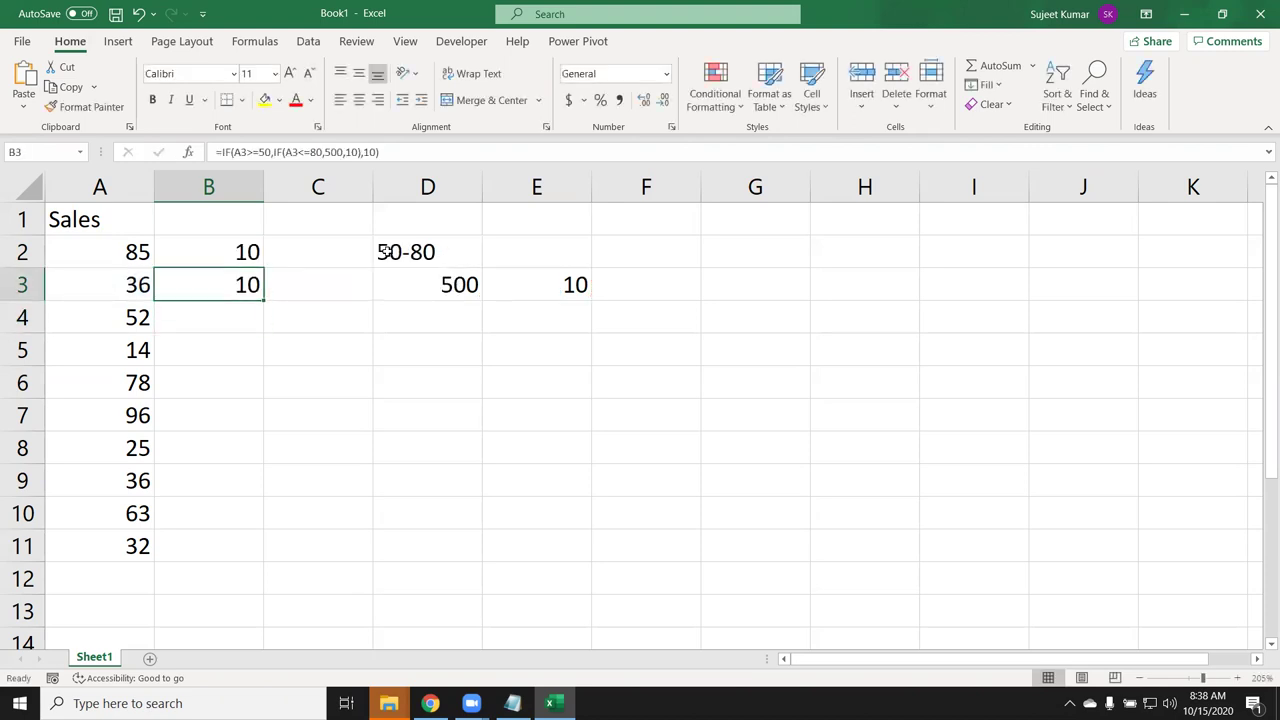
{"action": "key", "text": "F2"}
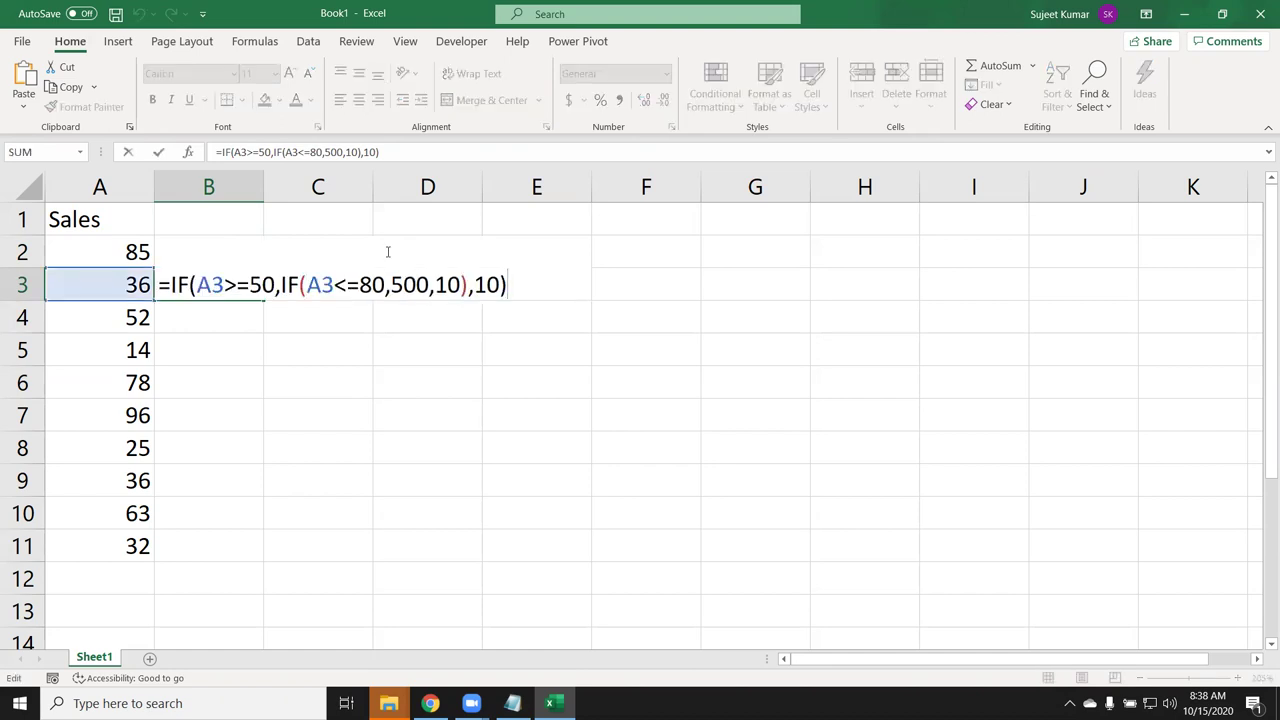
{"action": "key", "text": "Return"}
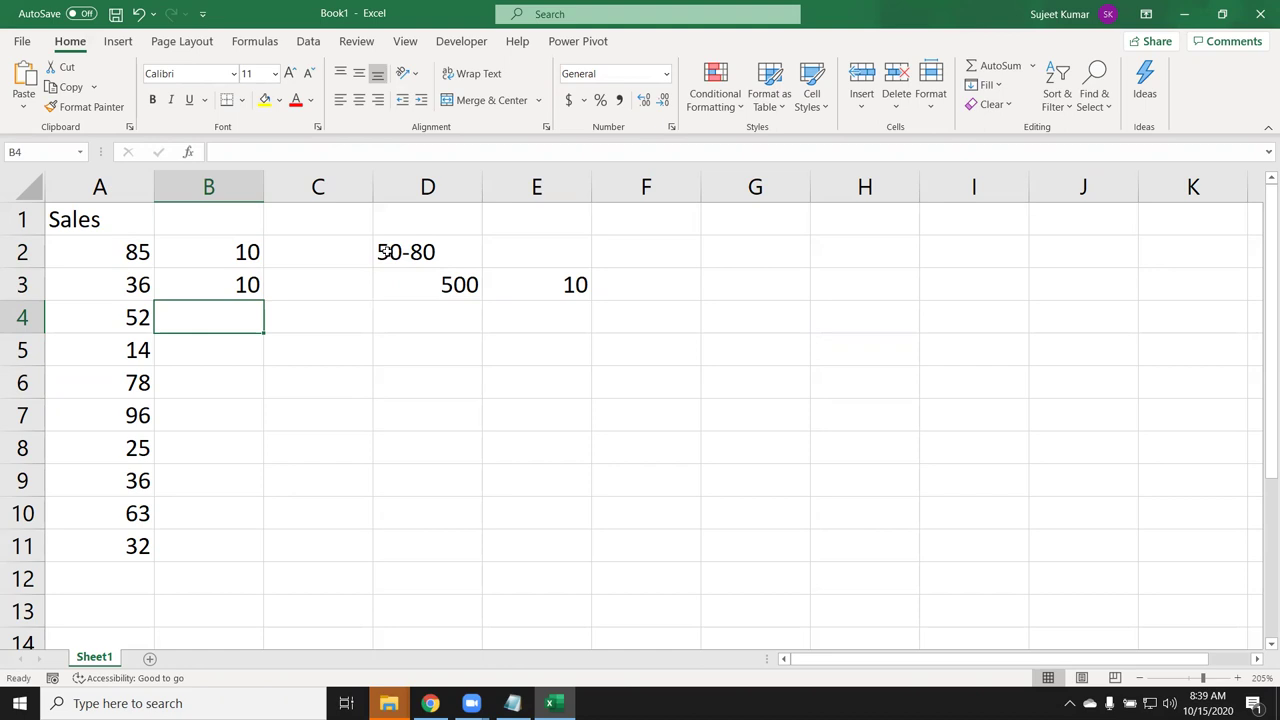
{"action": "key", "text": "Up"}
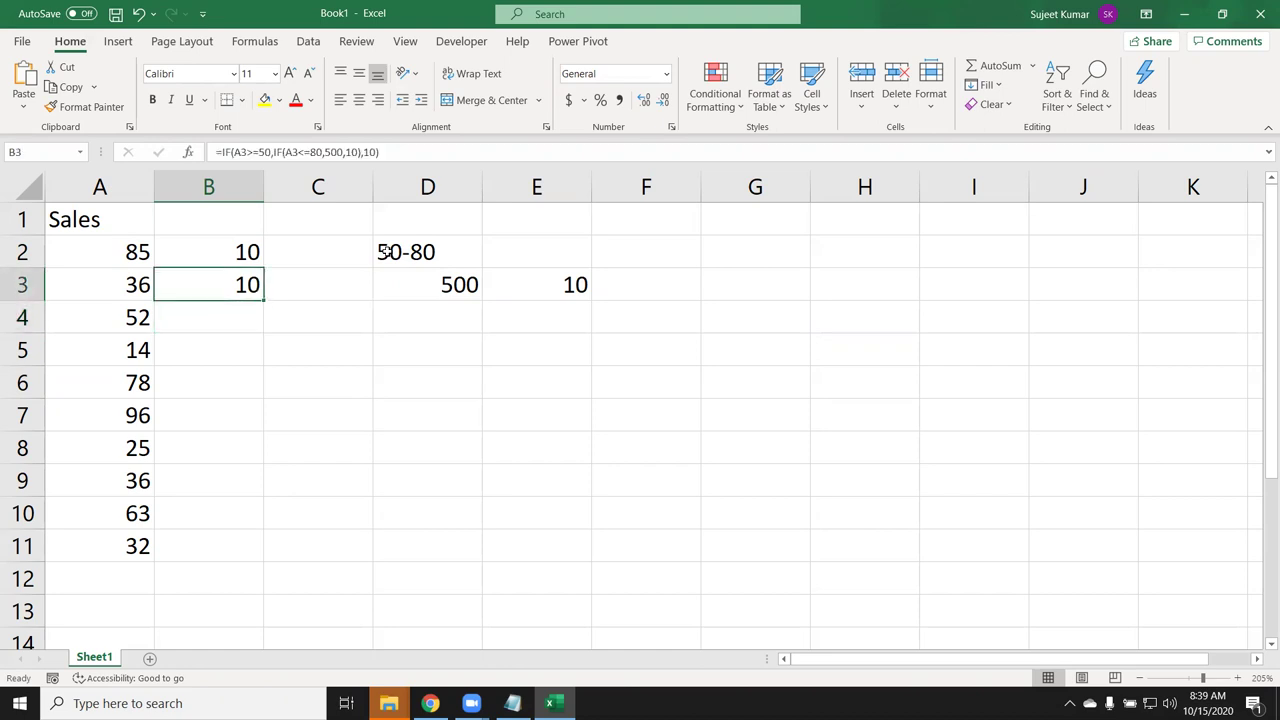
{"action": "key", "text": "Up"}
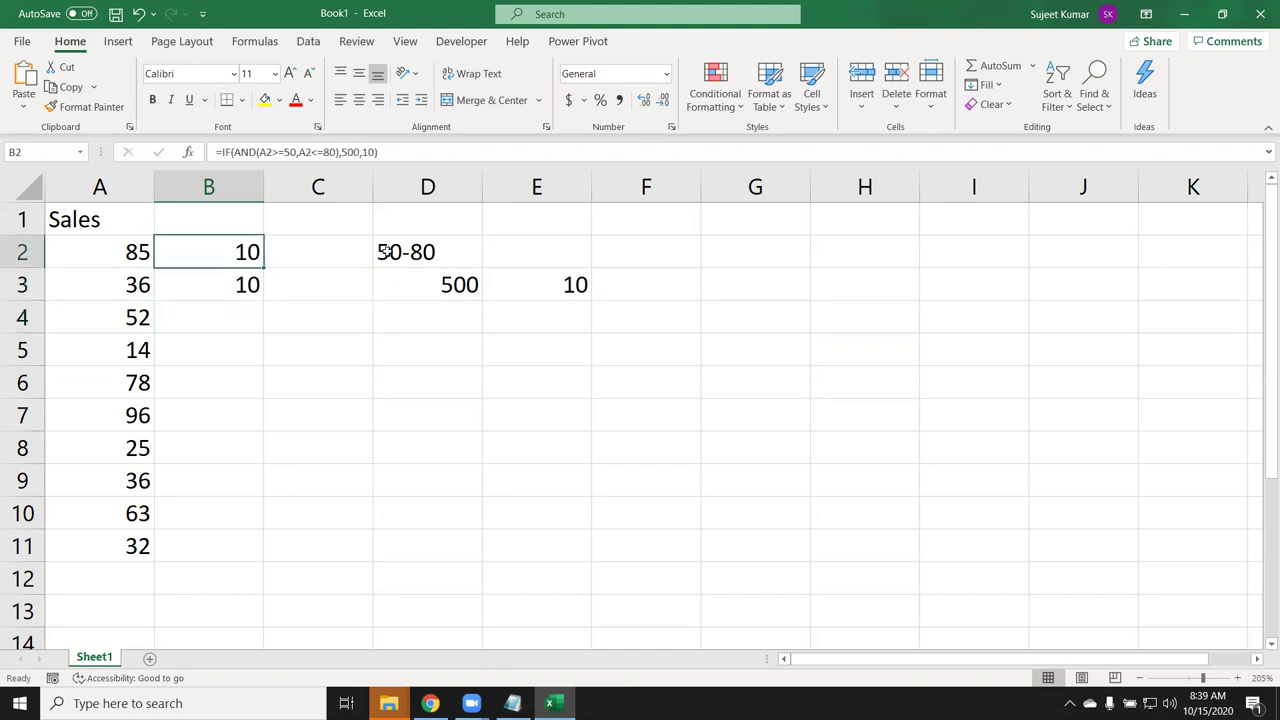
{"action": "key", "text": "F2"}
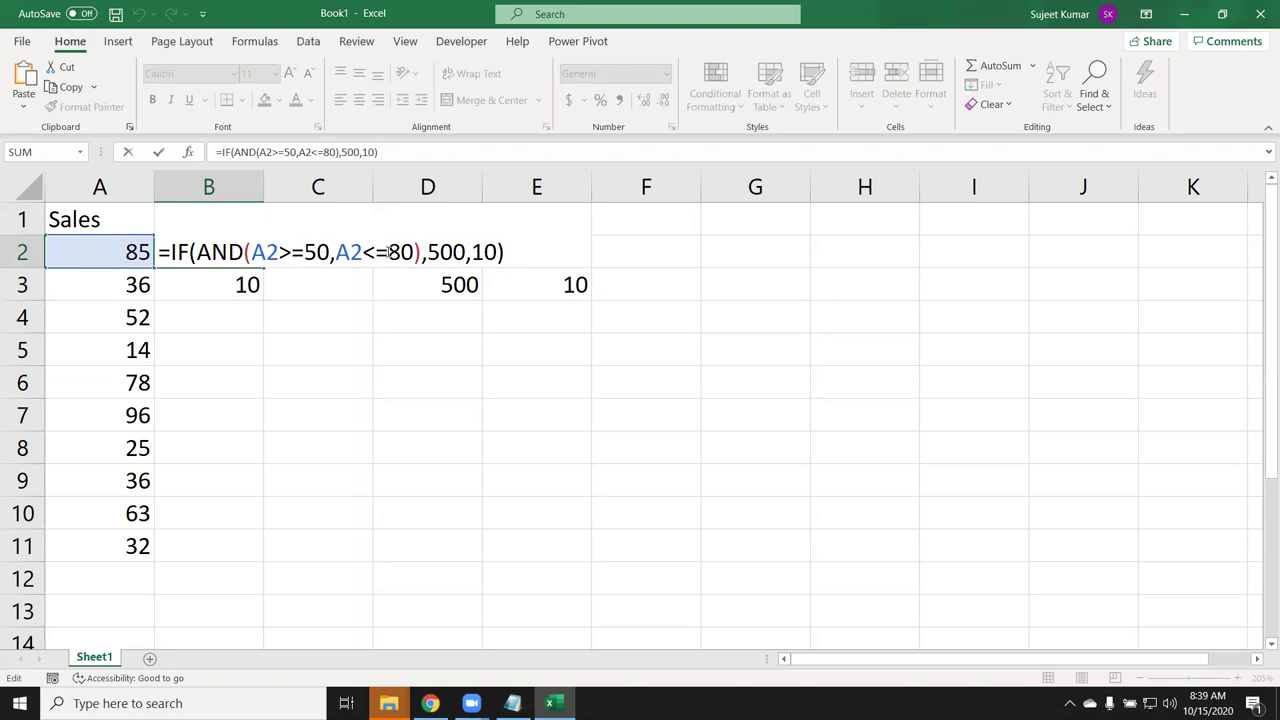
{"action": "key", "text": "Escape"}
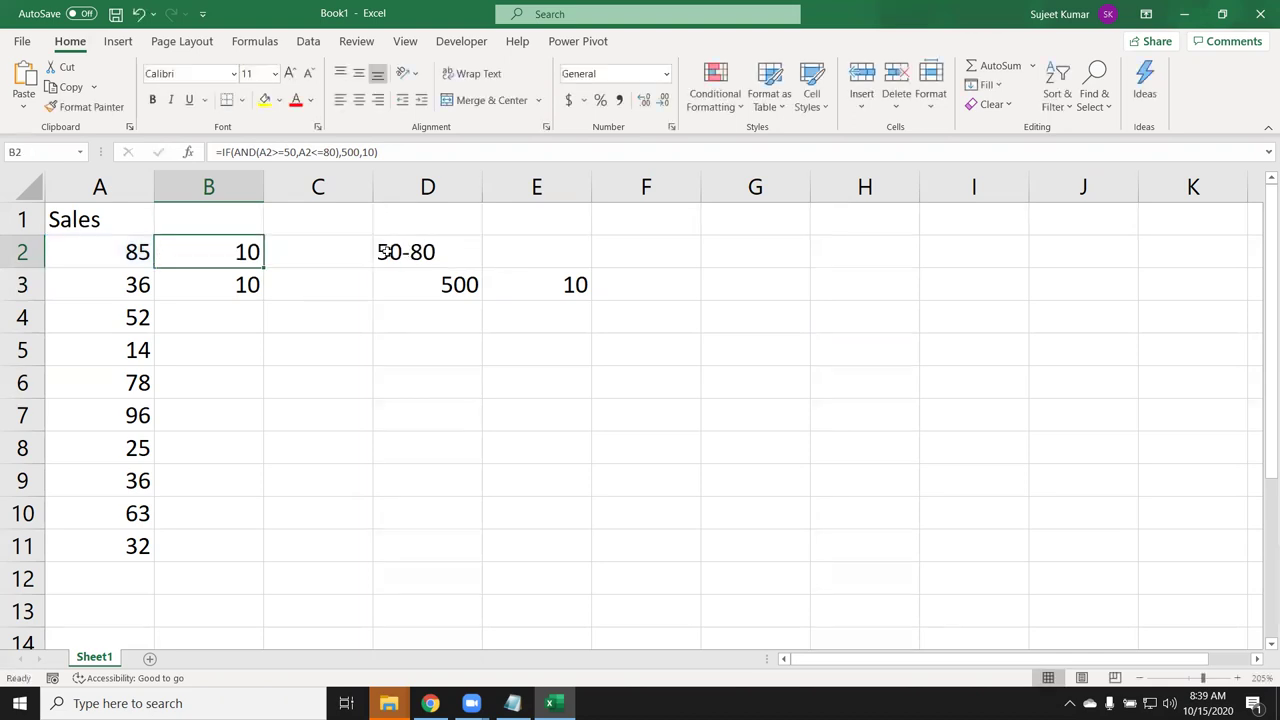
{"action": "key", "text": "Down"}
{"action": "key", "text": "F2"}
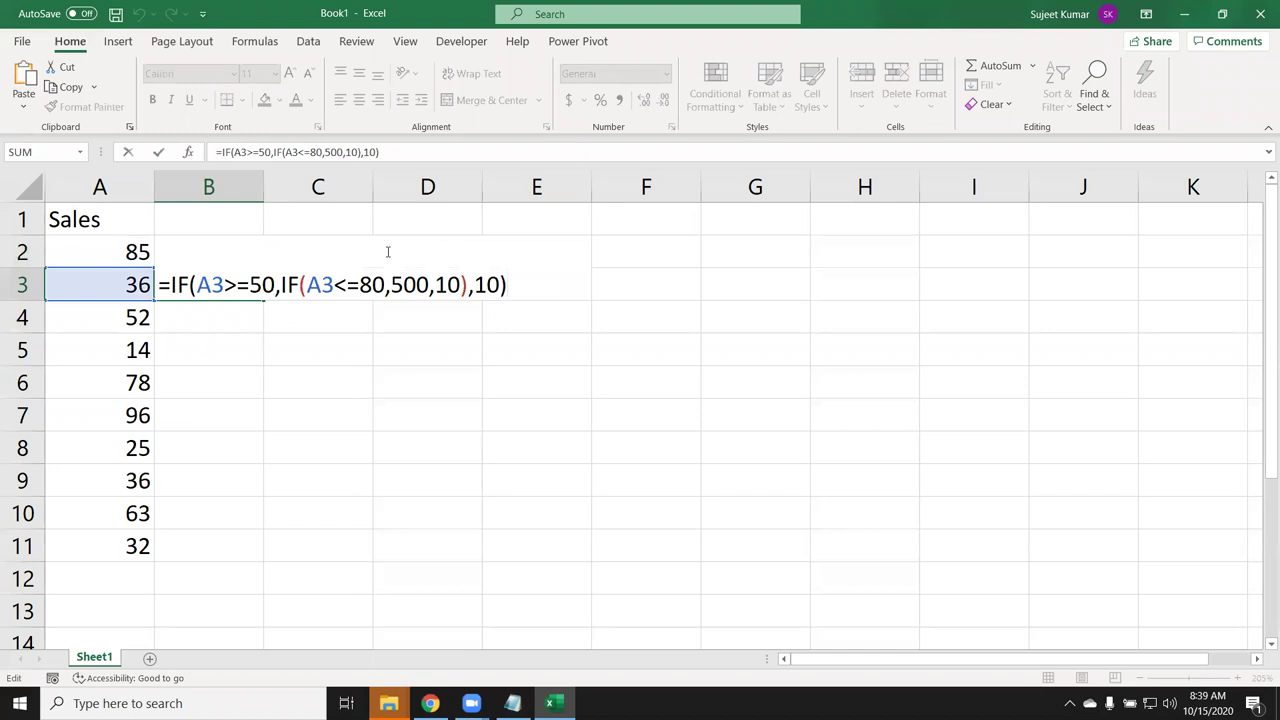
{"action": "key", "text": "Escape"}
{"action": "key", "text": "Up"}
{"action": "key", "text": "F2"}
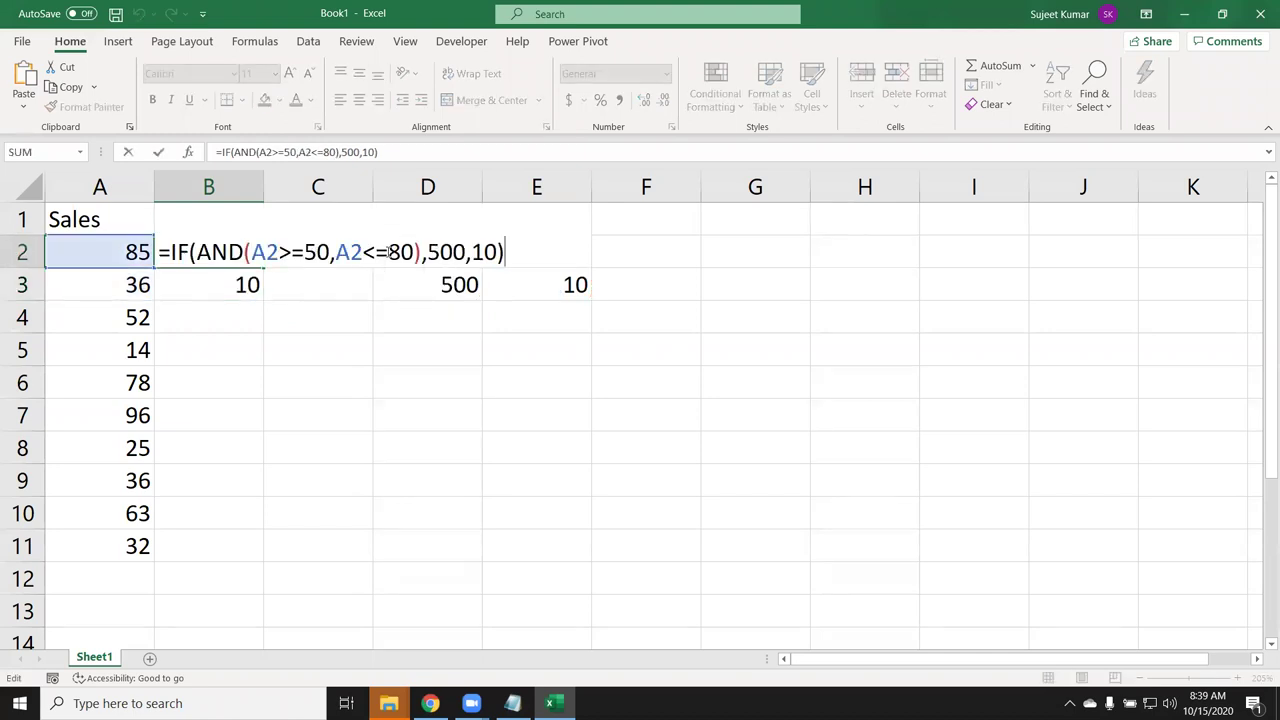
{"action": "key", "text": "Escape"}
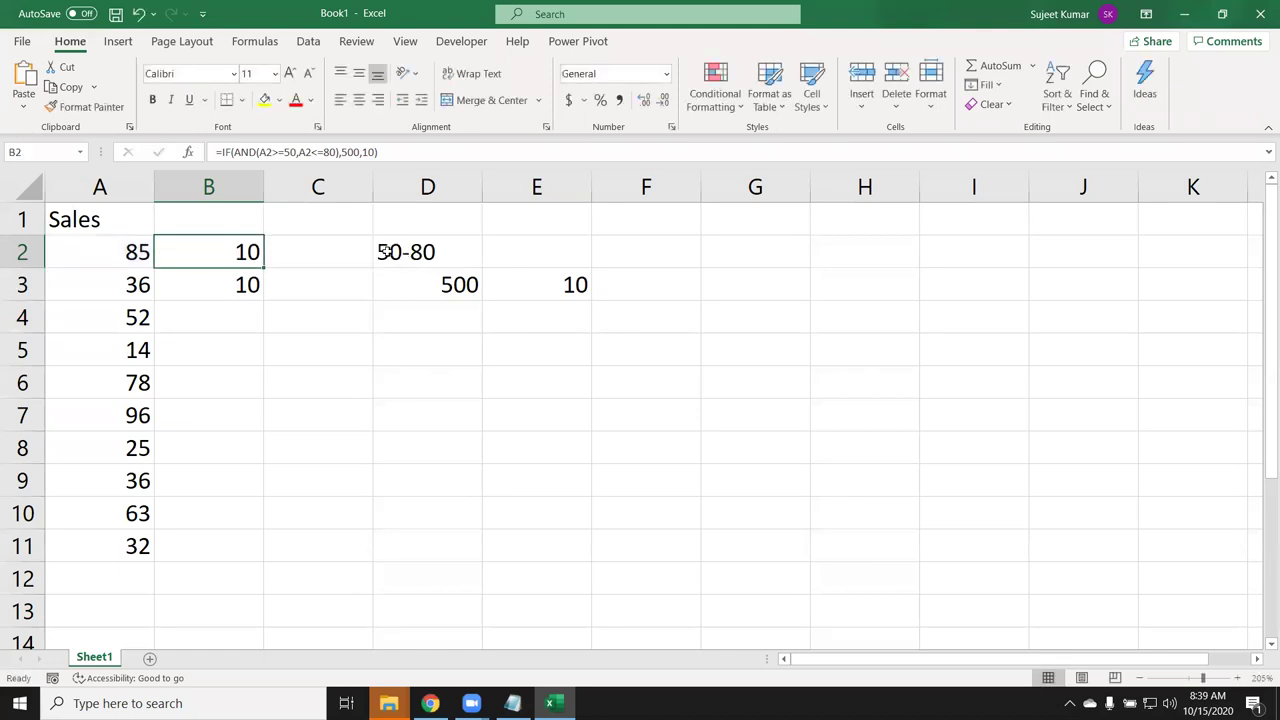
{"action": "key", "text": "Down"}
- Add the rules <50 → 10 in D4:E4 and >80 → 20 in D5:E5
{"action": "key", "text": "Right"}
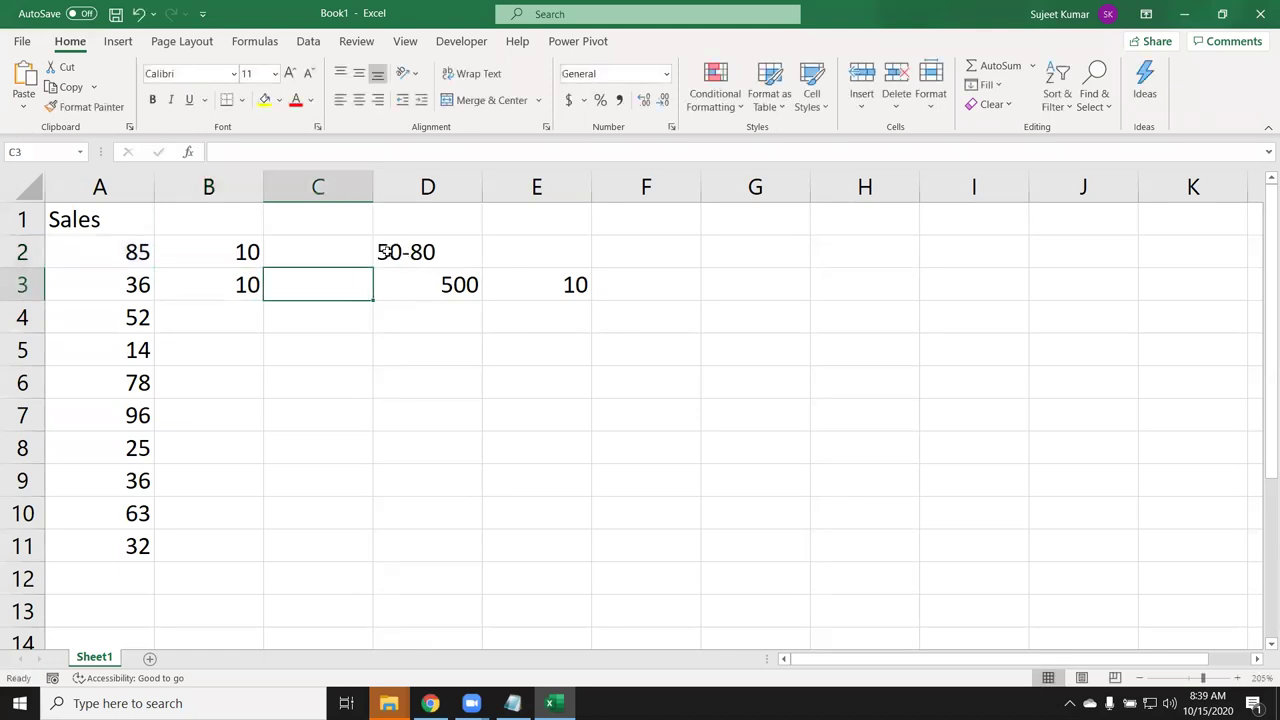
{"action": "key", "text": "Right"}
{"action": "key", "text": "Down"}
{"action": "type", "text": "<5"}
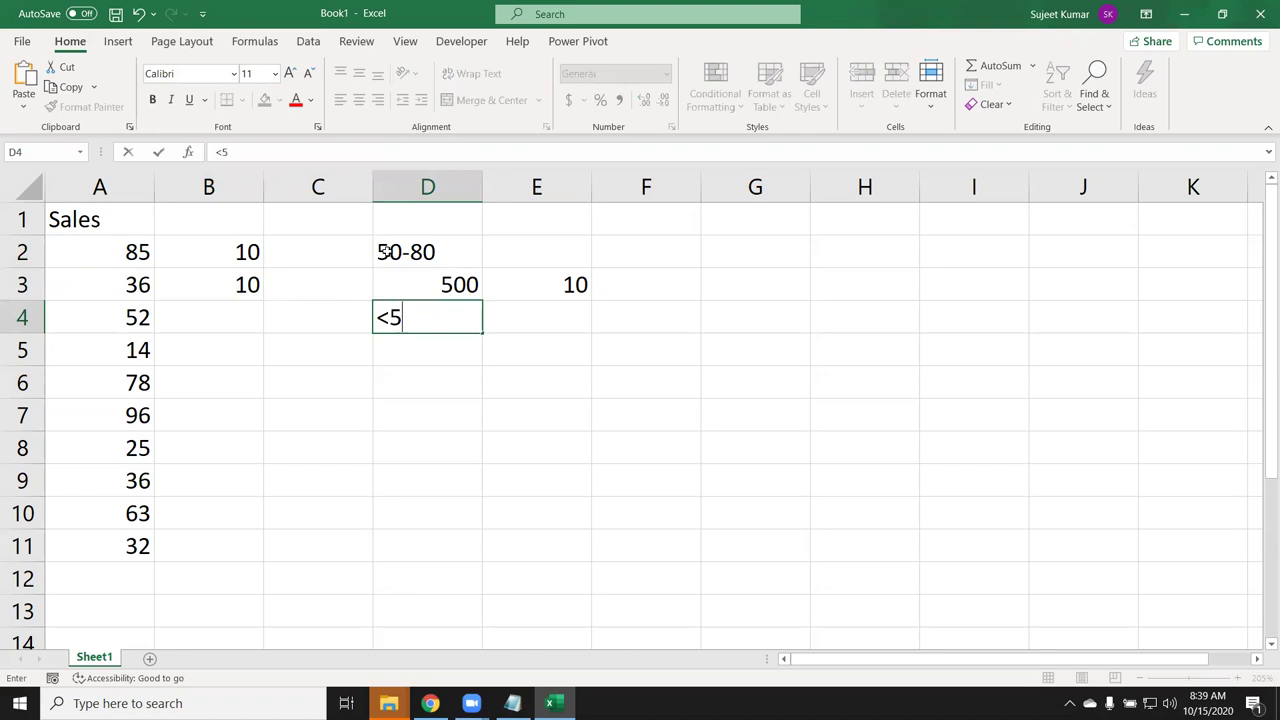
{"action": "type", "text": "0"}
{"action": "key", "text": "Right"}
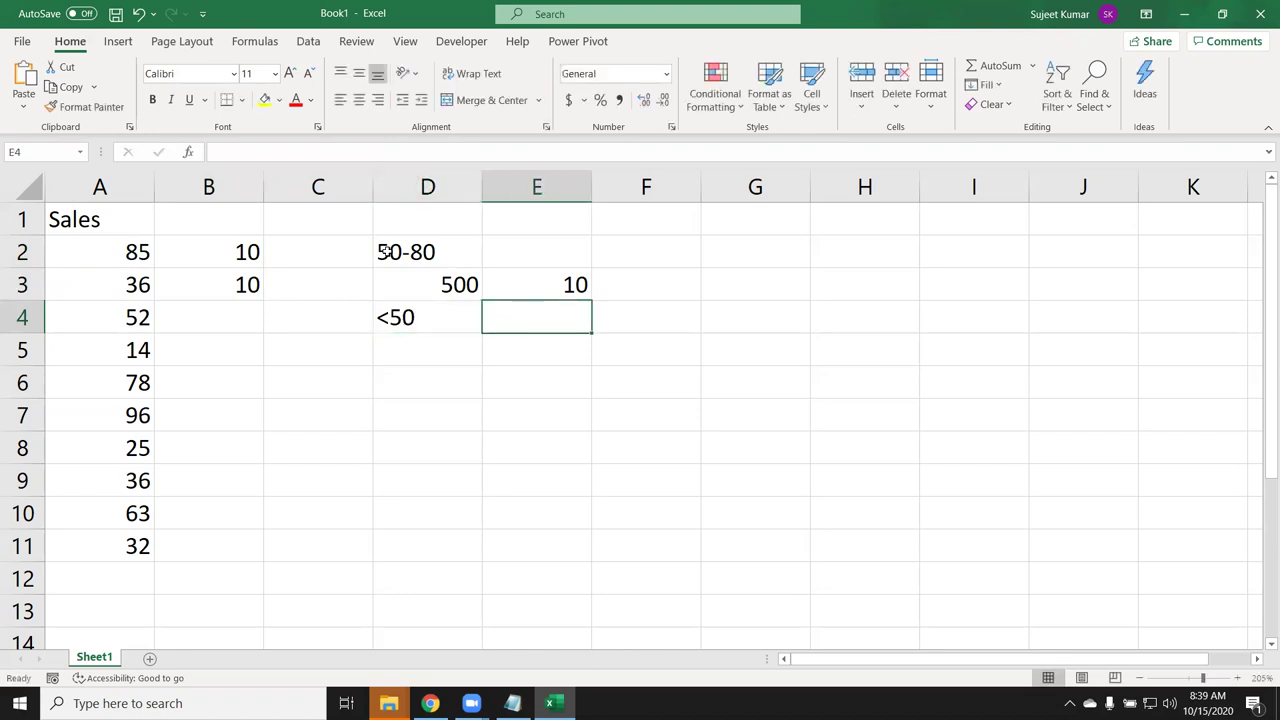
{"action": "type", "text": "10"}
{"action": "key", "text": "Return"}
{"action": "key", "text": "Left"}
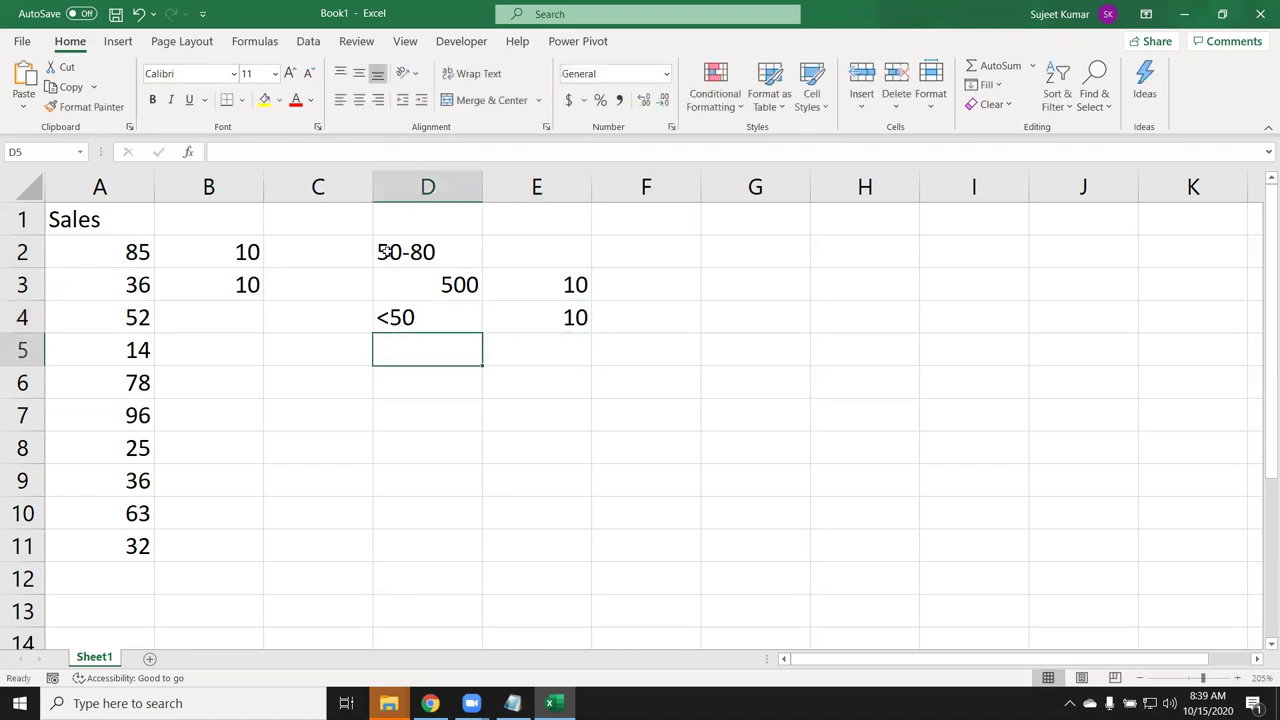
{"action": "type", "text": ">"}
{"action": "type", "text": "80"}
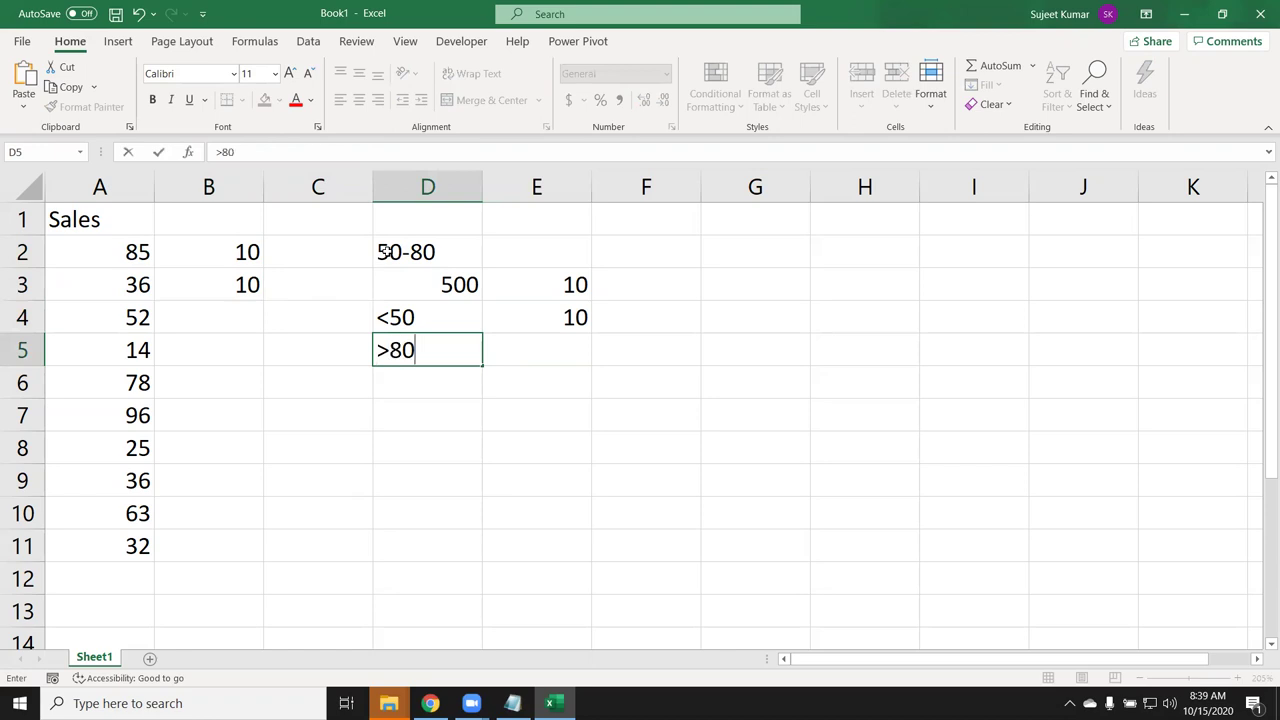
{"action": "key", "text": "Tab"}
{"action": "type", "text": "20"}
{"action": "key", "text": "Return"}
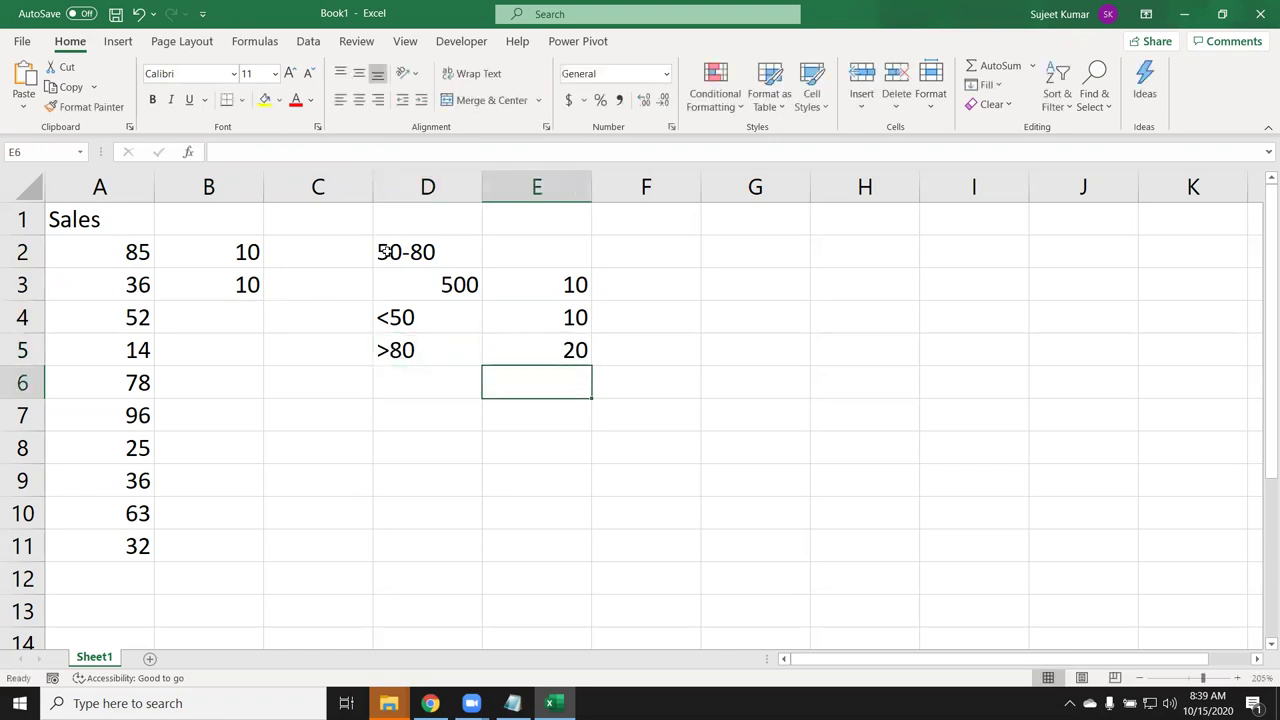
- View B2's AND formula, then open B3's nested IF formula for editing
{"action": "key", "text": "Left"}
{"action": "key", "text": "Left"}
{"action": "key", "text": "Up"}
{"action": "key", "text": "Up"}
{"action": "key", "text": "Up"}
{"action": "key", "text": "Up"}
{"action": "key", "text": "Up"}
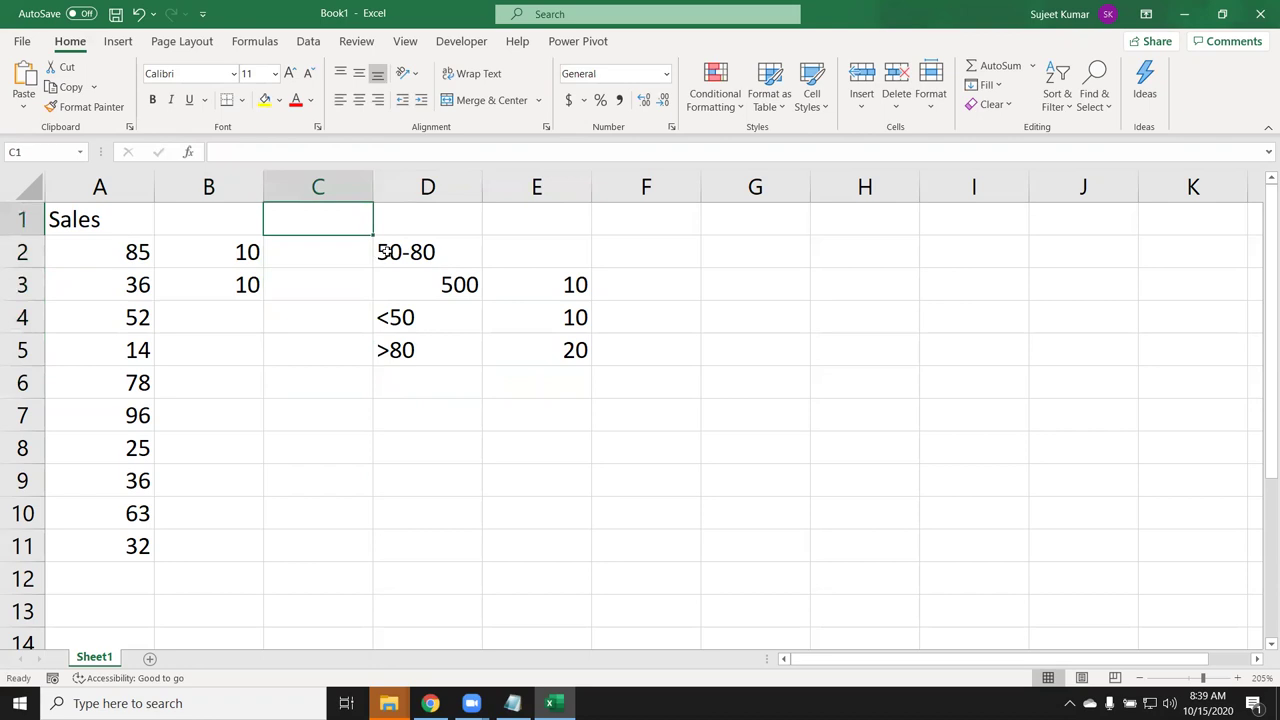
{"action": "key", "text": "Left"}
{"action": "key", "text": "Down"}
{"action": "key", "text": "F2"}
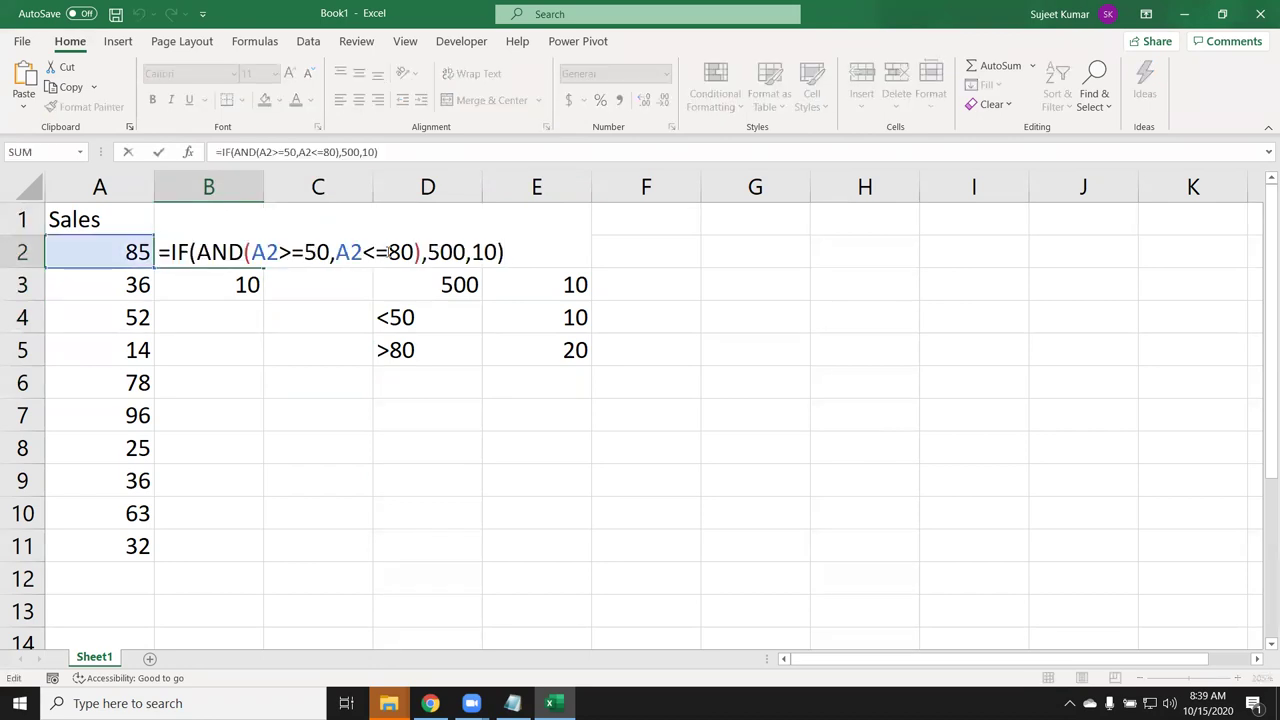
{"action": "key", "text": "Escape"}
{"action": "key", "text": "Down"}
{"action": "key", "text": "F2"}
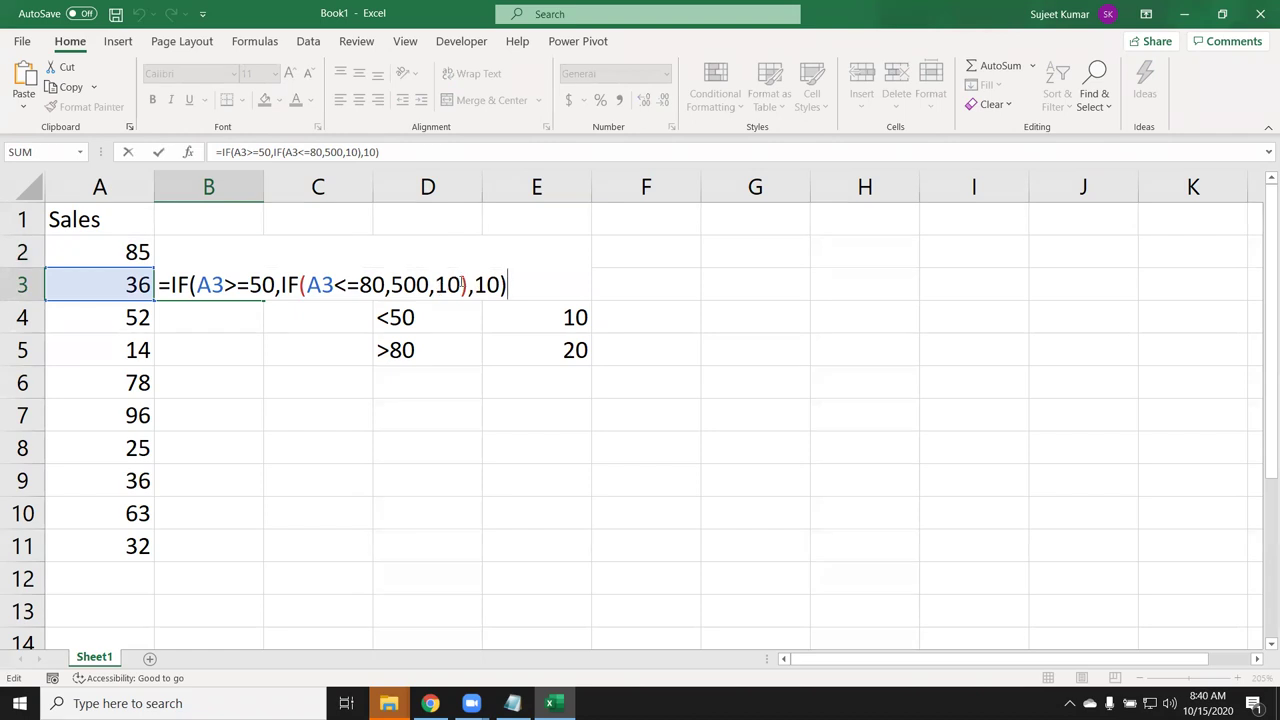
- Change B3's inner IF false value from 10 to 20 for sales above 80
{"action": "double_click", "coordinate": [450, 285]}
{"action": "type", "text": "20"}
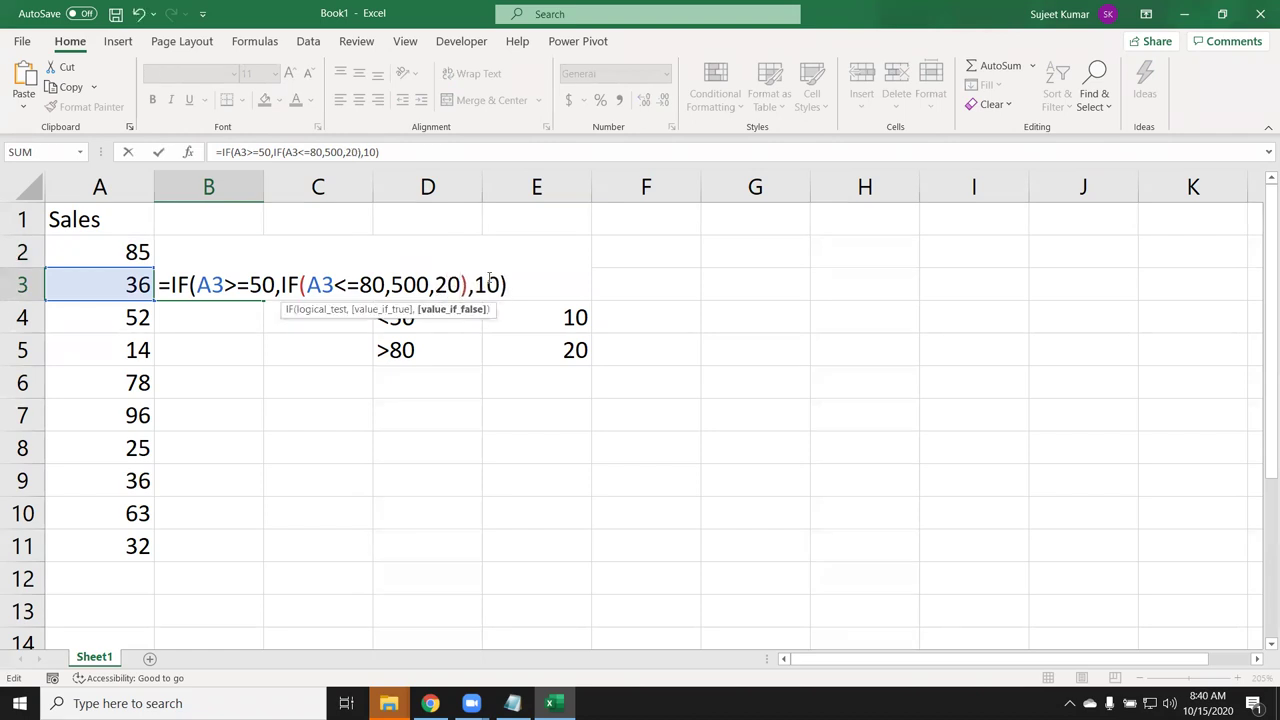
{"action": "left_click", "coordinate": [487, 285]}
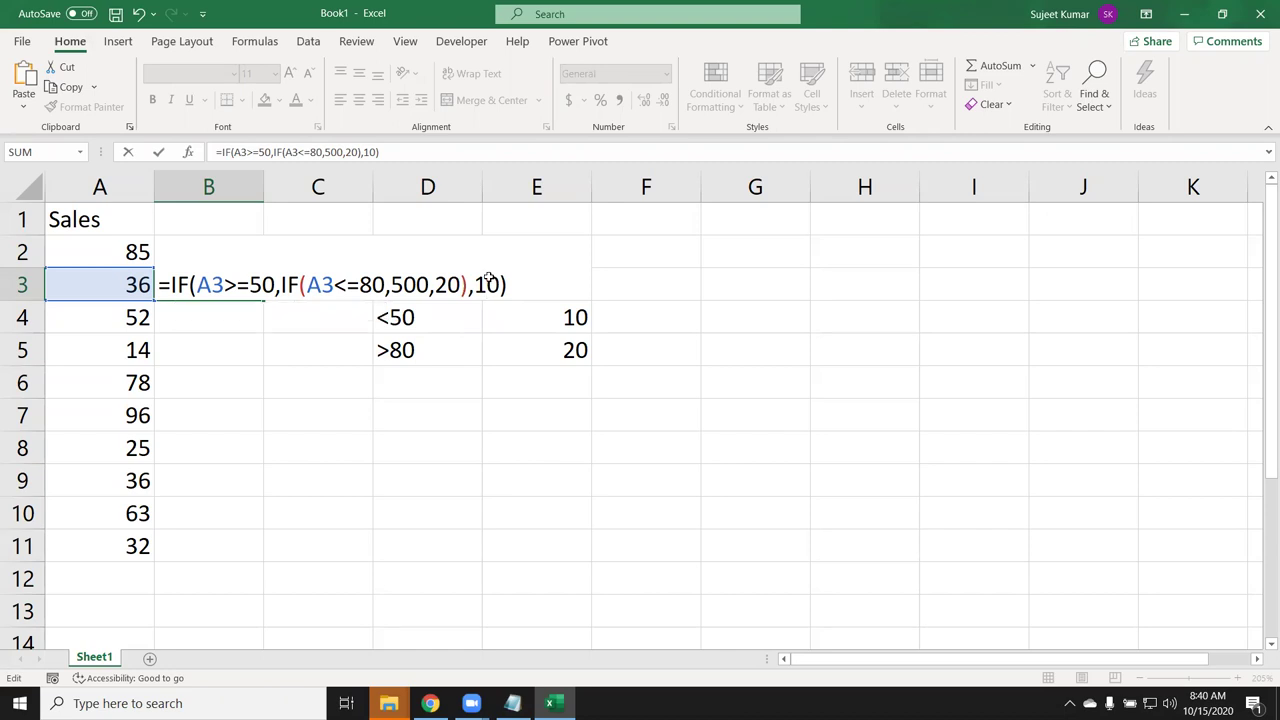
{"action": "key", "text": "Return"}
{"action": "key", "text": "Up"}
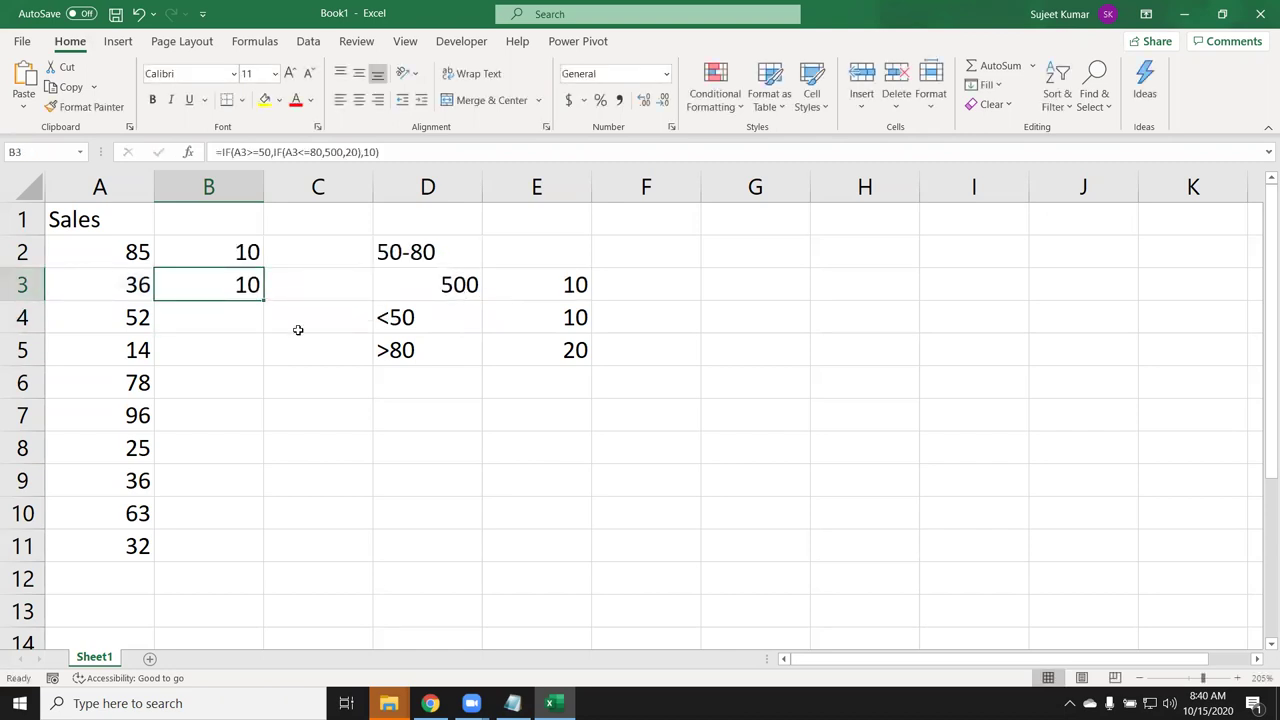
- Copy B3's formula down through B11 and add a new blank Sheet2
{"action": "double_click", "coordinate": [262, 300]}
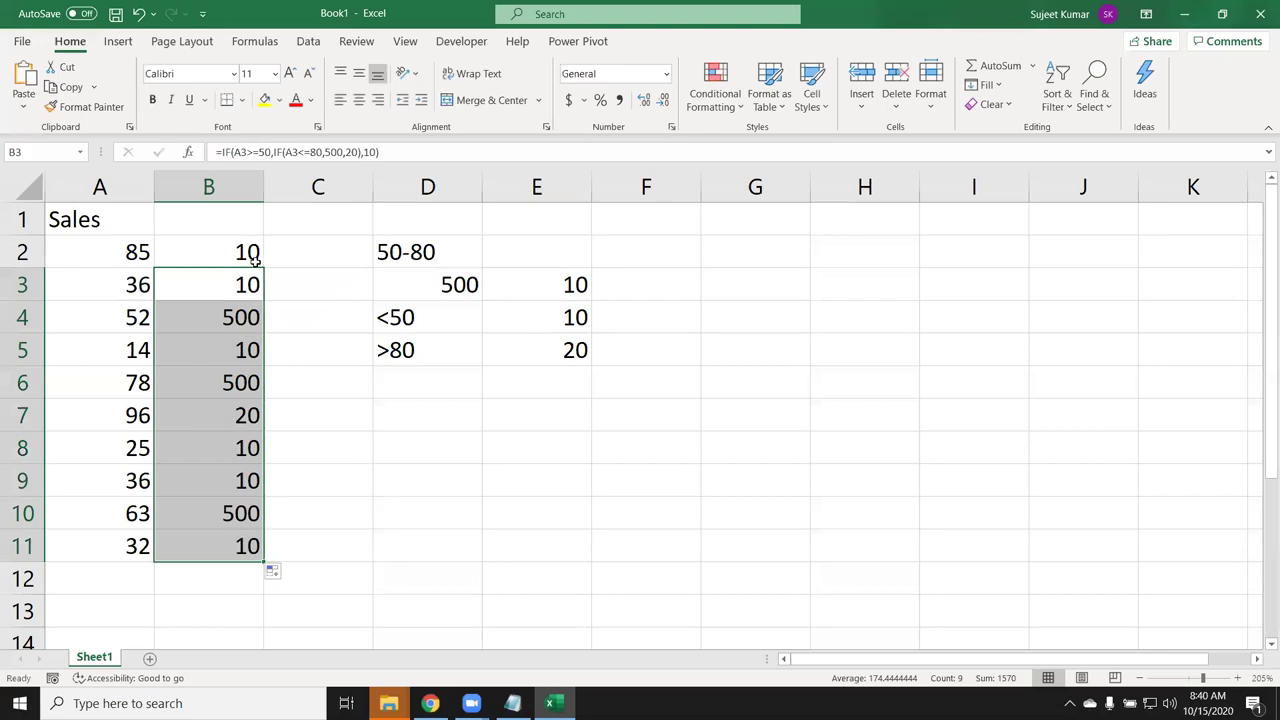
{"action": "double_click", "coordinate": [254, 254]}
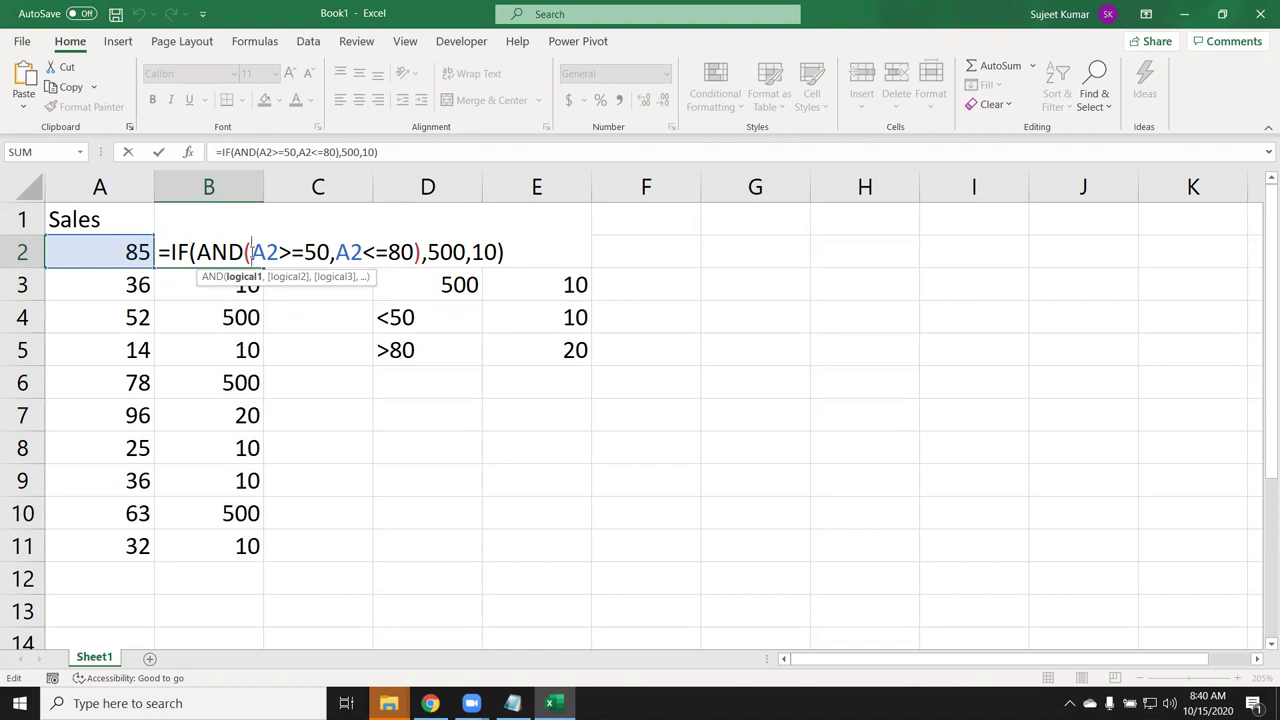
{"action": "key", "text": "Return"}
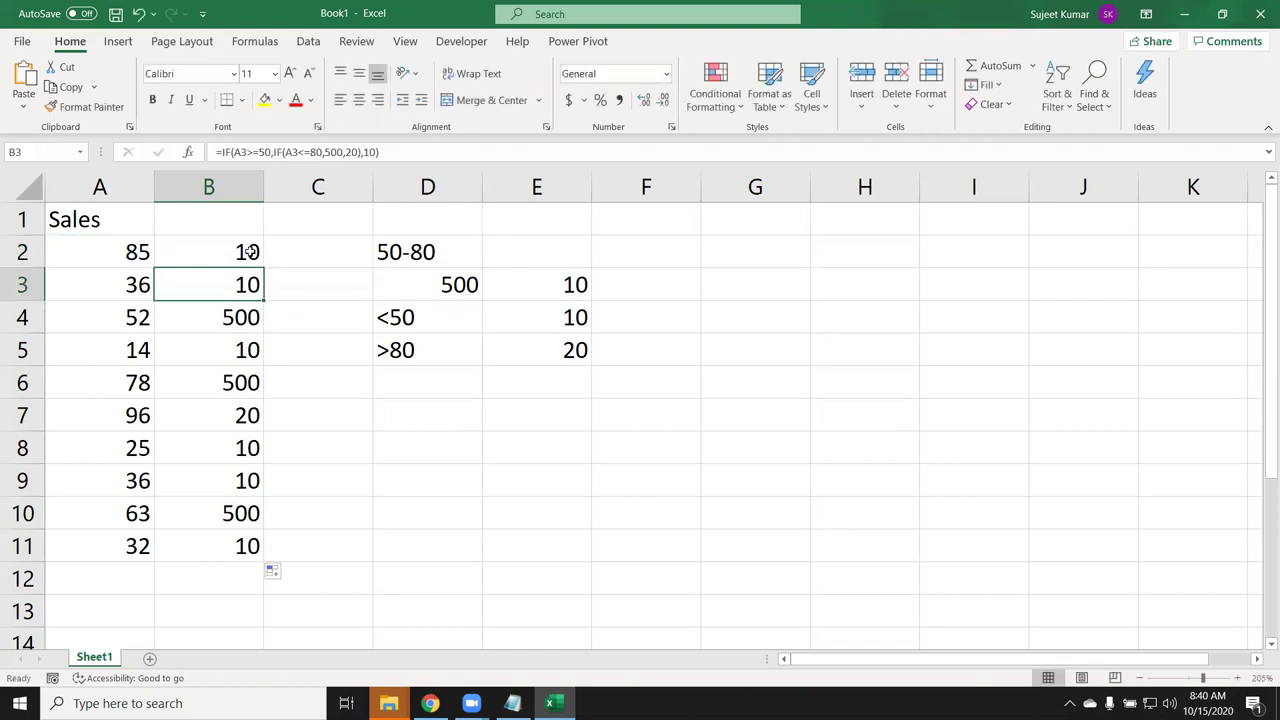
{"action": "key", "text": "F2"}
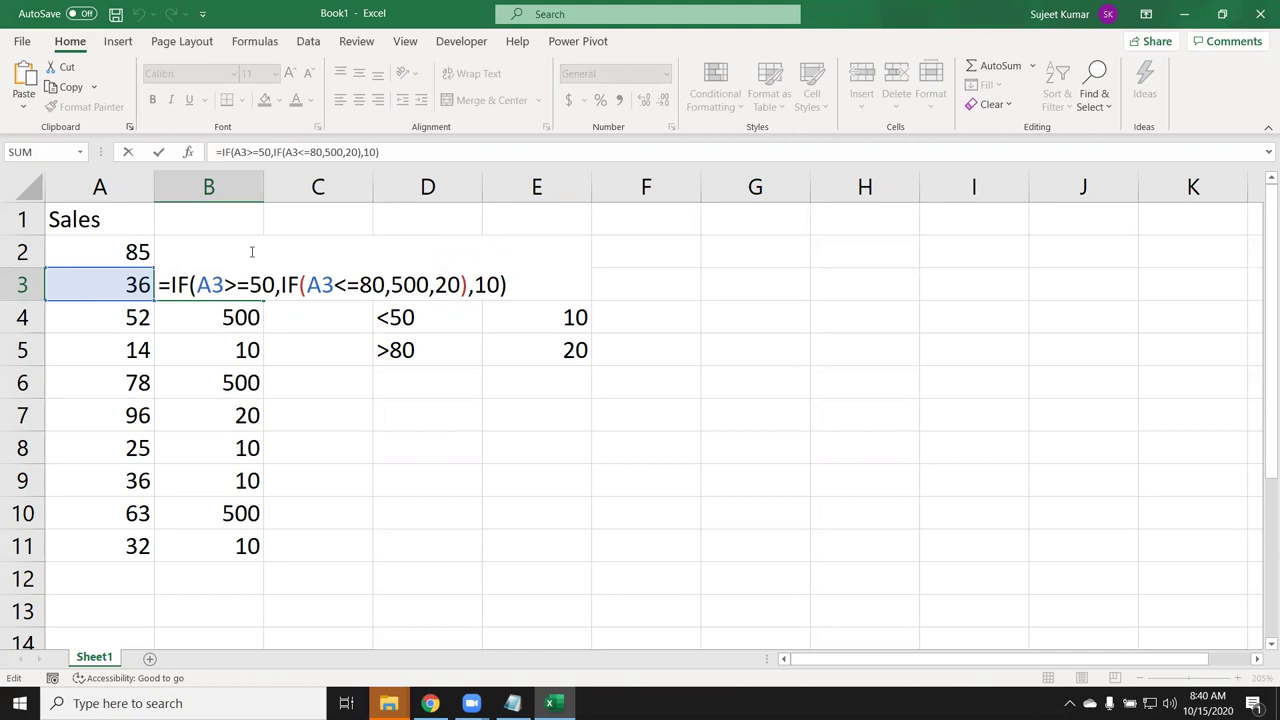
{"action": "key", "text": "Escape"}
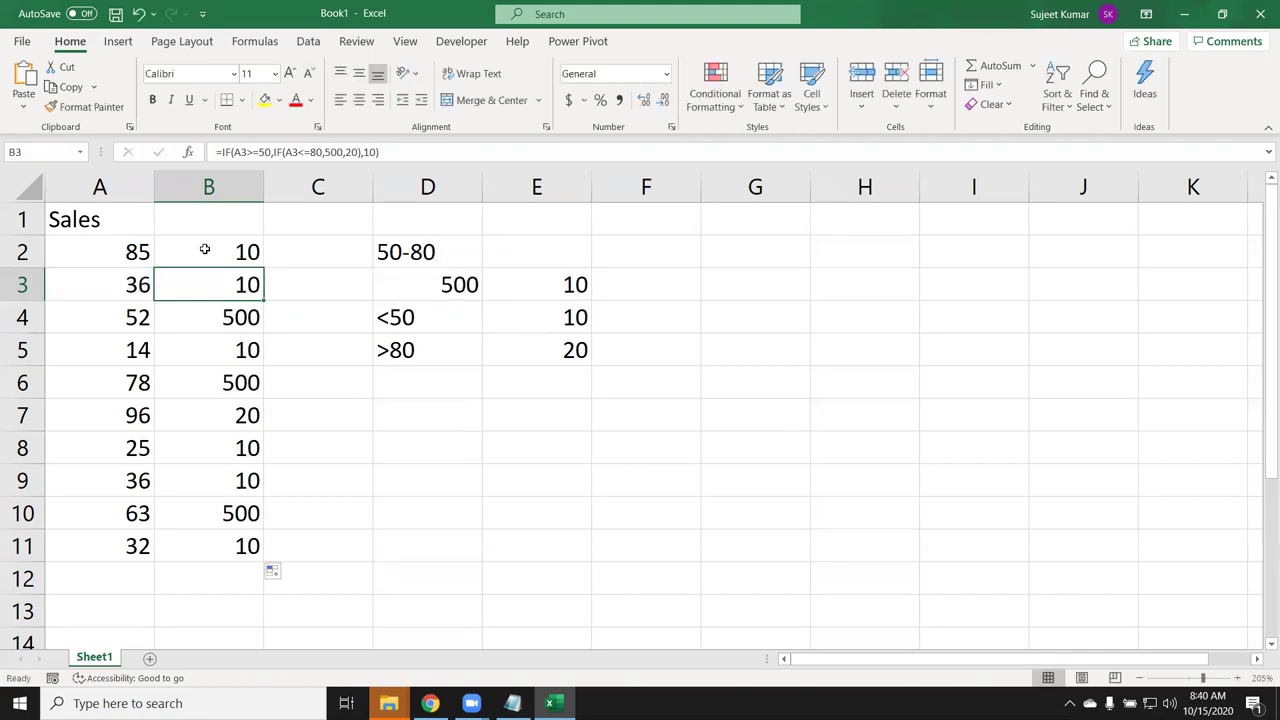
{"action": "left_click", "coordinate": [150, 658]}
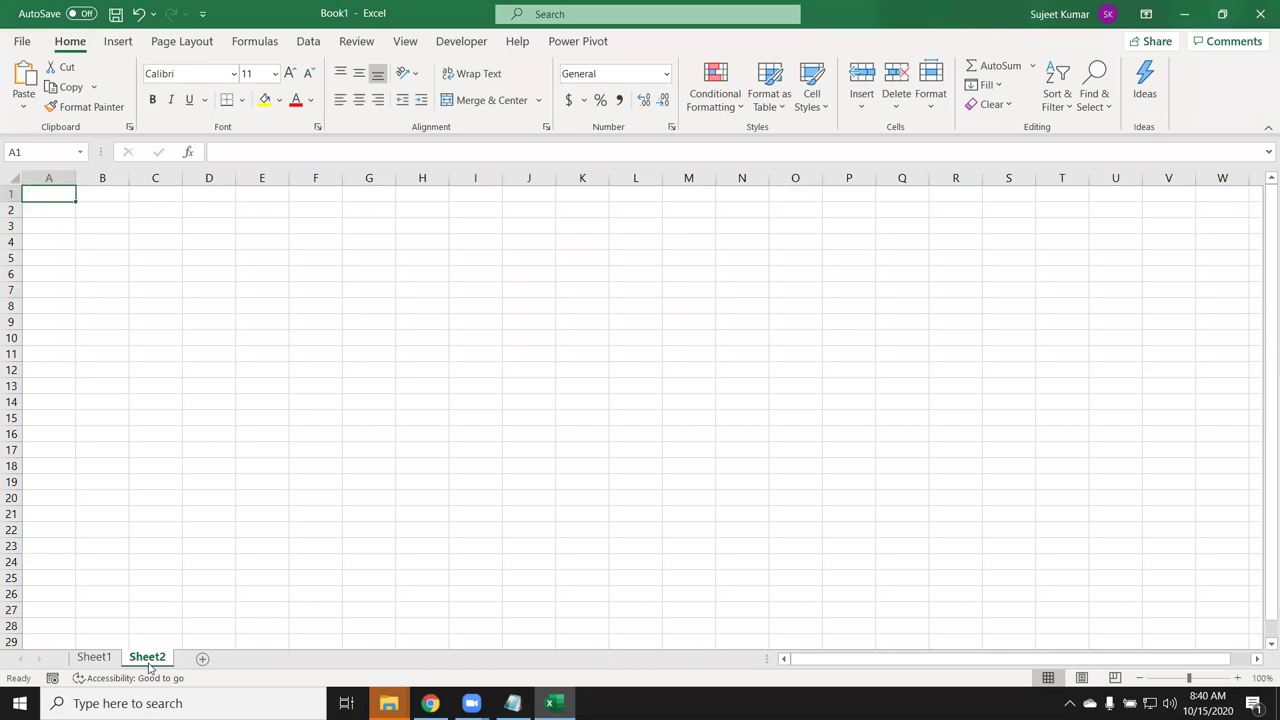
- Enter the header Name in A1 and fill S-1 through S-4 across B1:E1
{"action": "type", "text": "Name"}
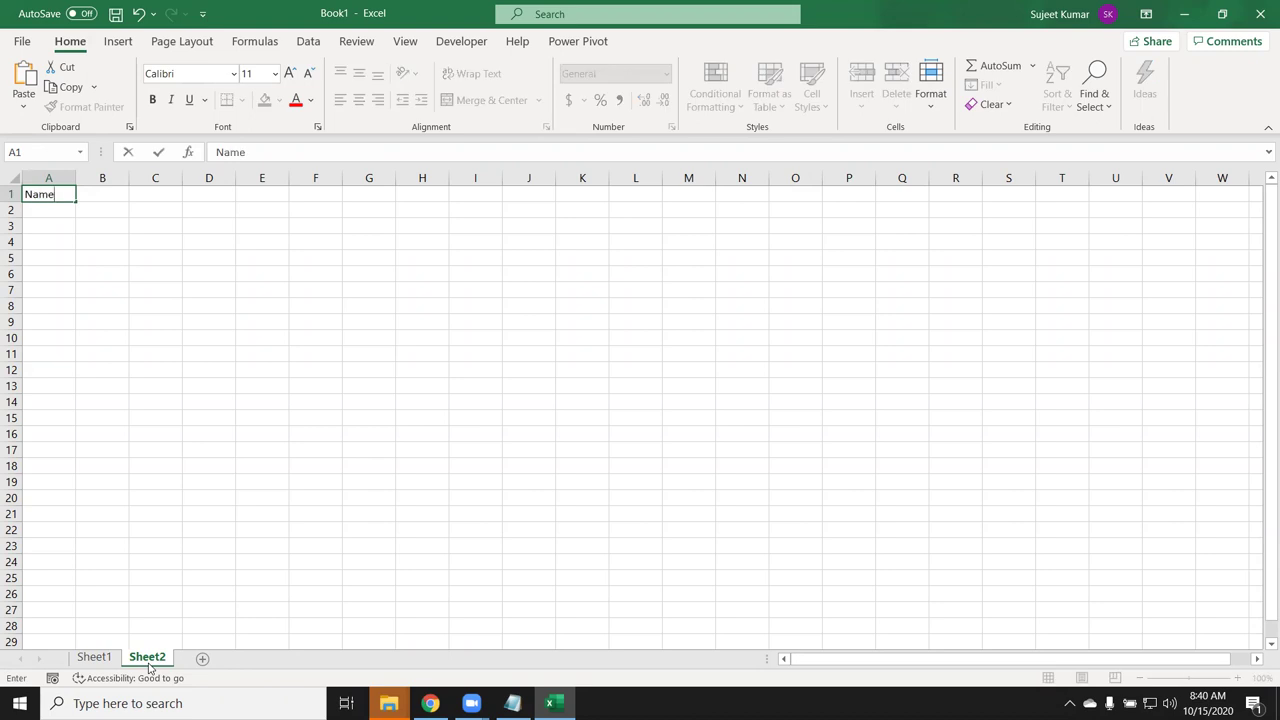
{"action": "key", "text": "Tab"}
{"action": "type", "text": "S-1"}
{"action": "key", "text": "Return"}
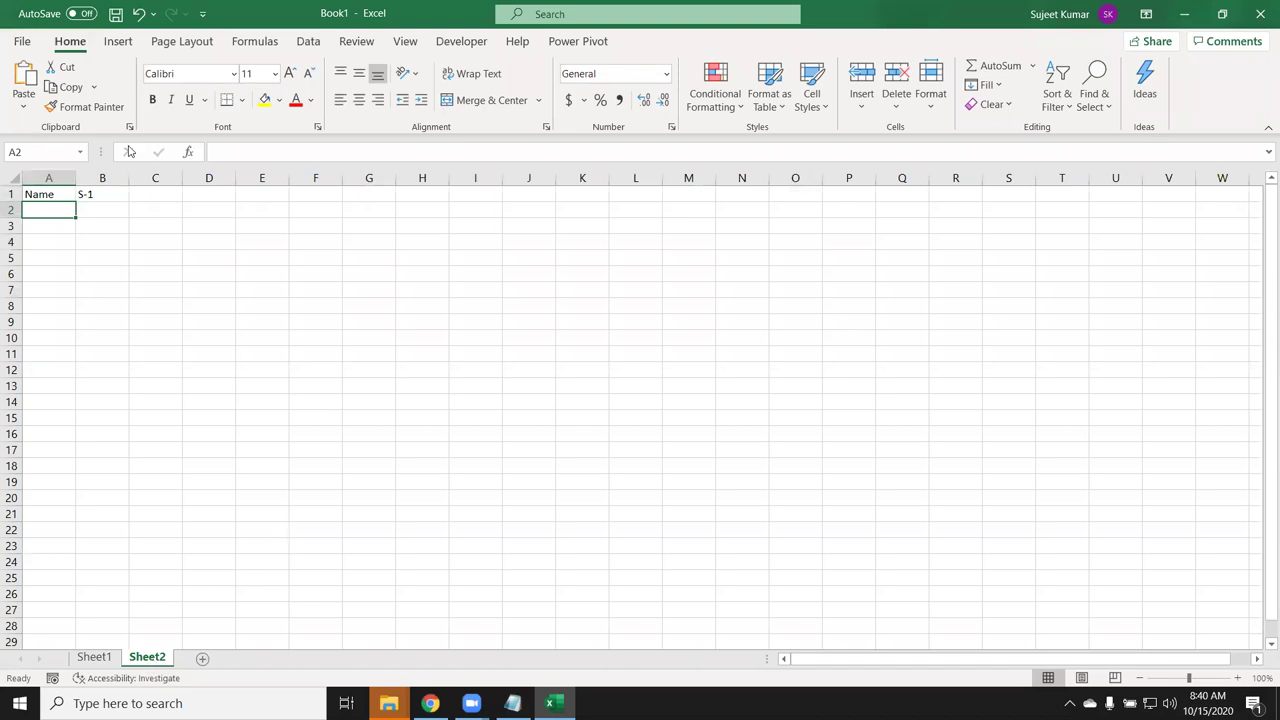
{"action": "left_click", "coordinate": [120, 197]}
{"action": "left_click_drag", "start_coordinate": [129, 201], "coordinate": [297, 211]}
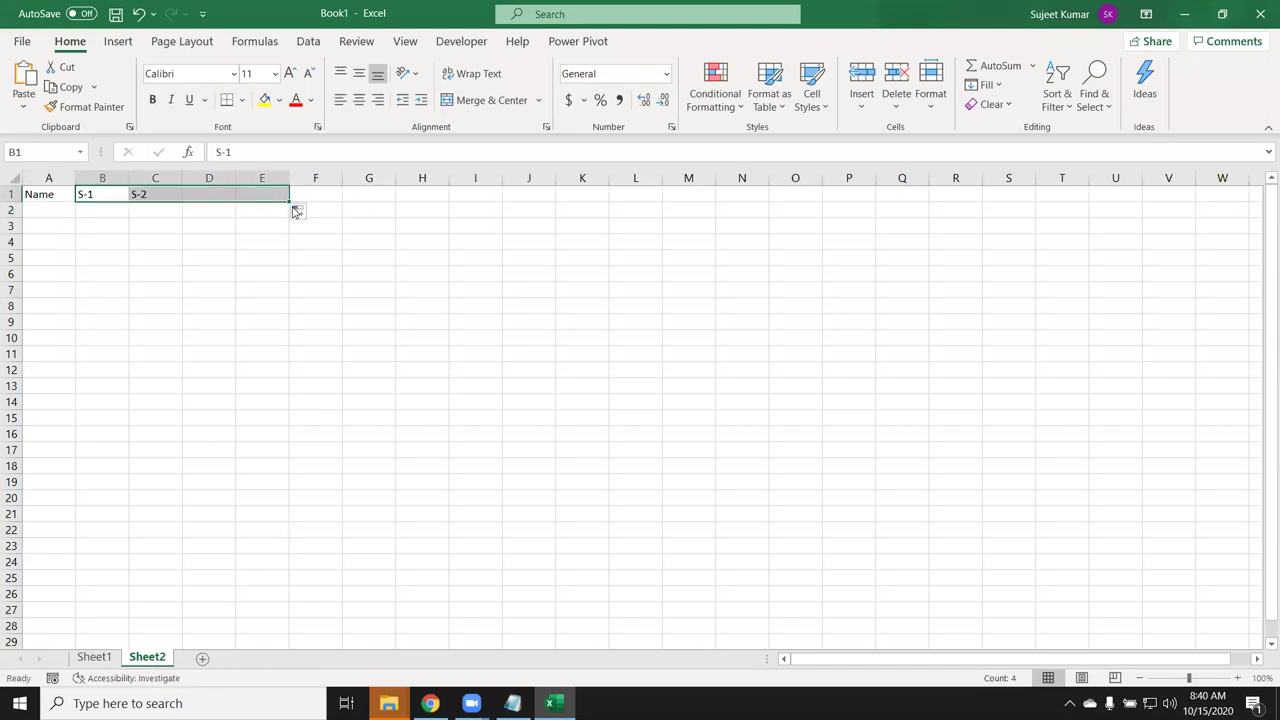
- Type a student name in A2 and fill six names down to A7
{"action": "left_click", "coordinate": [55, 211]}
{"action": "type", "text": "Puja"}
{"action": "left_click", "coordinate": [35, 210]}
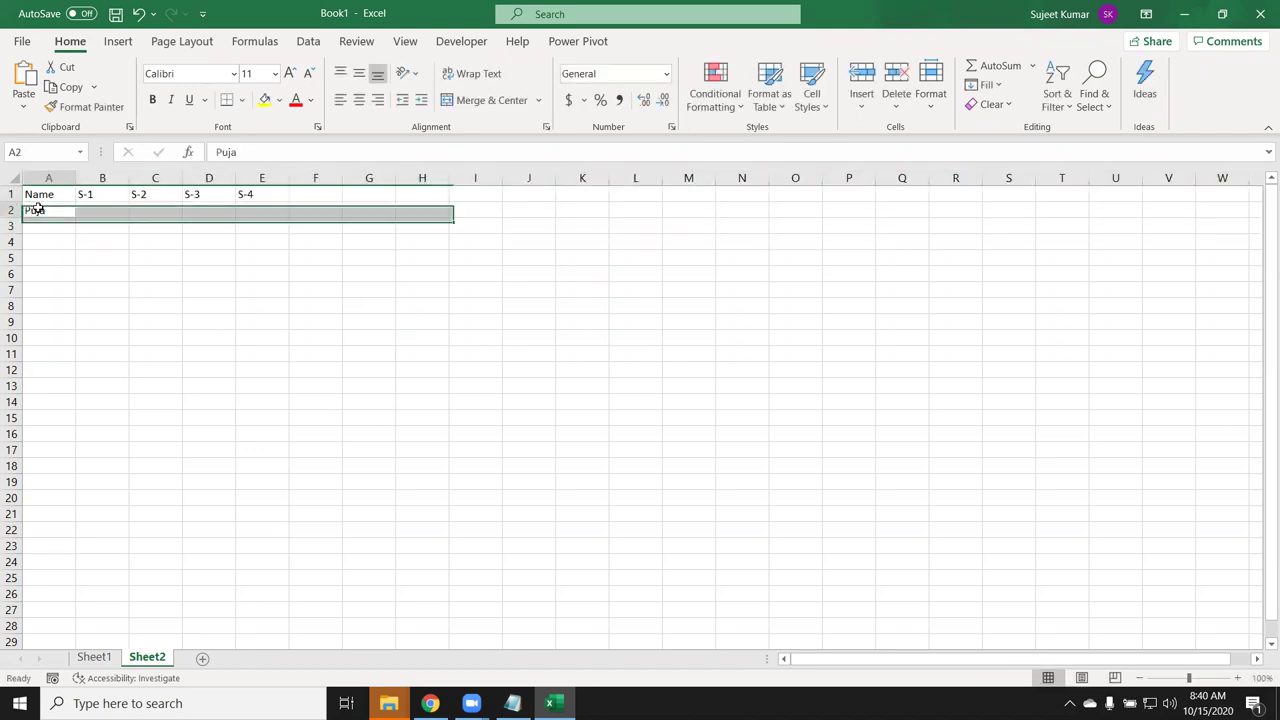
{"action": "left_click_drag", "start_coordinate": [75, 218], "coordinate": [64, 291]}
{"action": "left_click", "coordinate": [100, 209]}
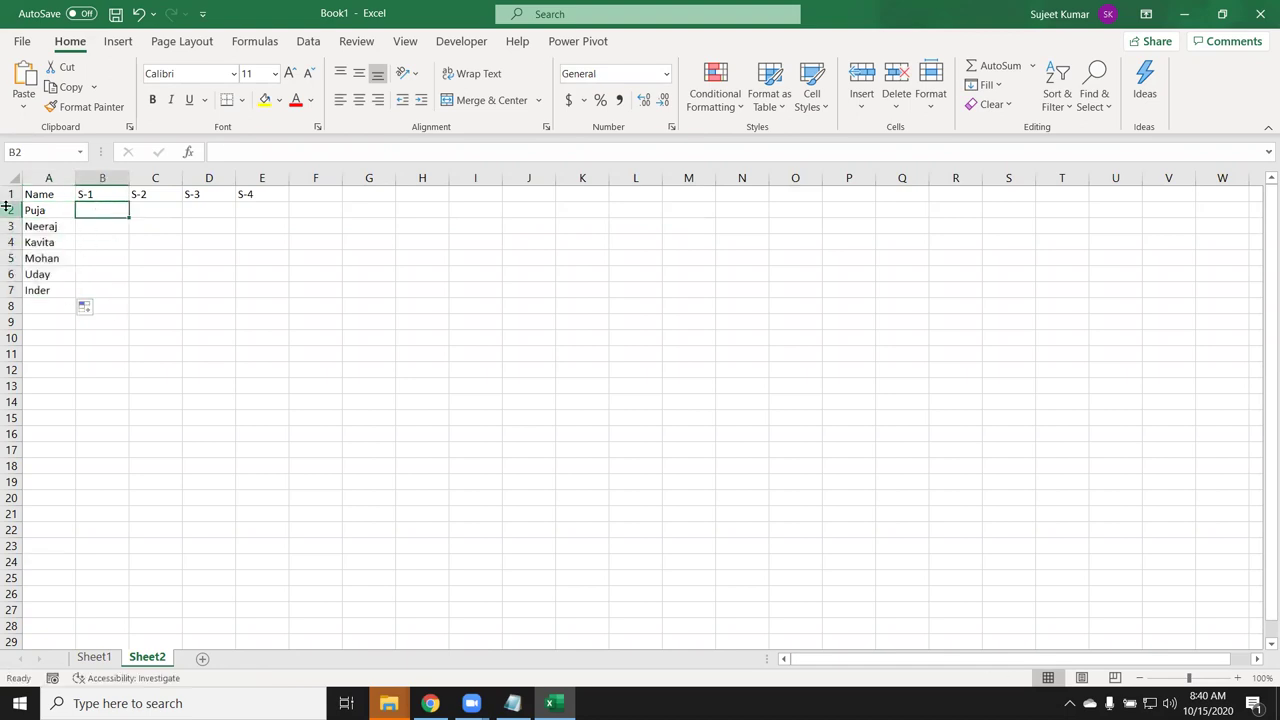
- Fill B2:E7 with =RANDBETWEEN(10,90) random scores
{"action": "type", "text": "=ra"}
{"action": "key", "text": "Down"}
{"action": "key", "text": "Down"}
{"action": "key", "text": "Tab"}
{"action": "type", "text": "10"}
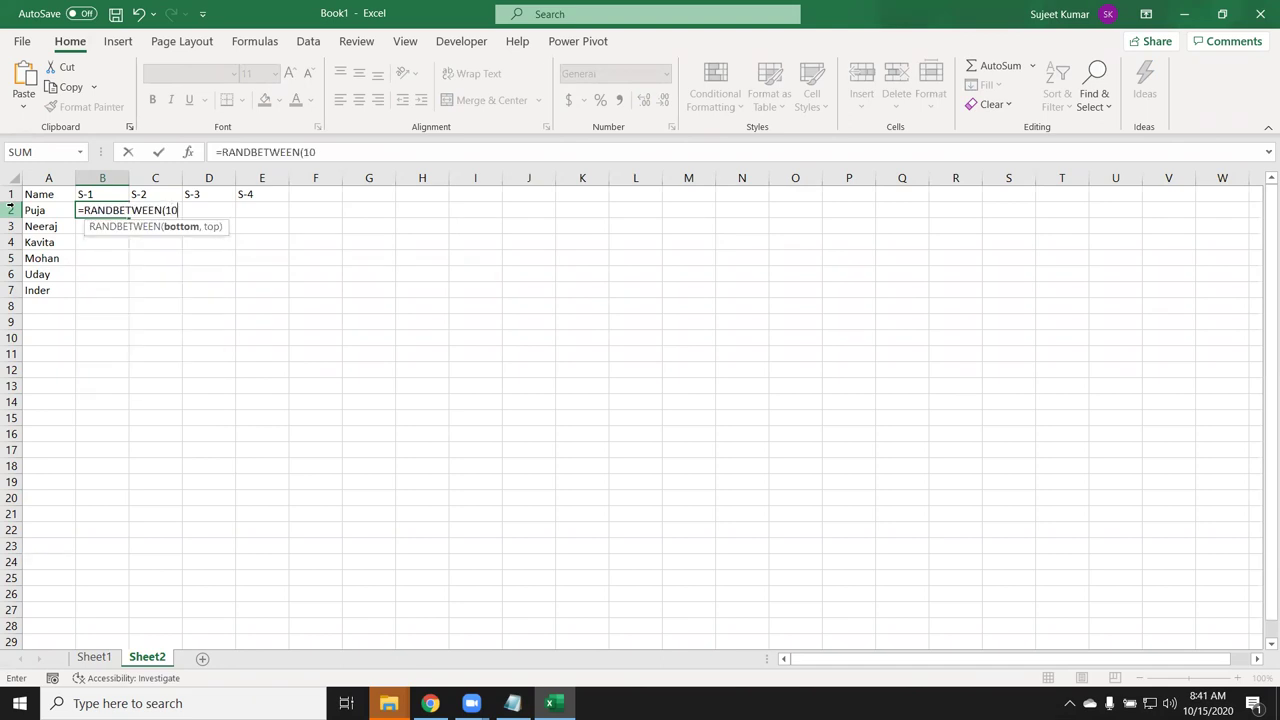
{"action": "type", "text": ",90"}
{"action": "key", "text": "Return"}
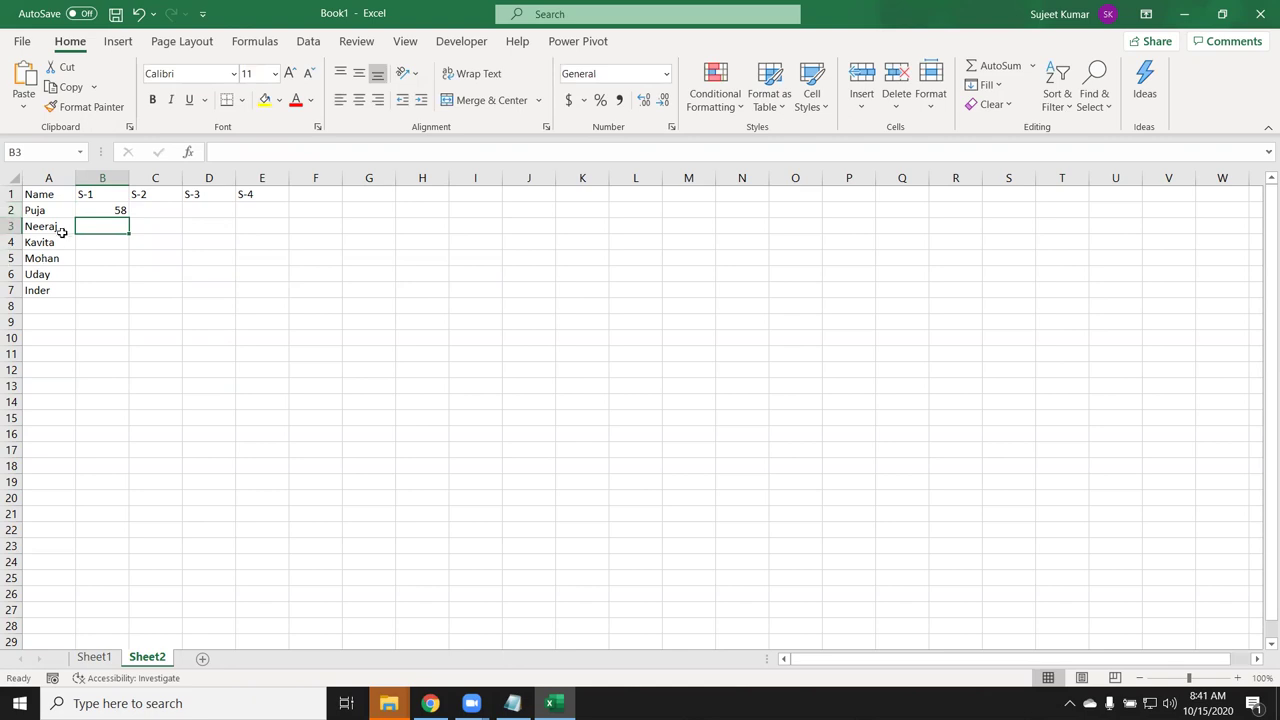
{"action": "left_click_drag", "start_coordinate": [107, 206], "coordinate": [274, 285]}
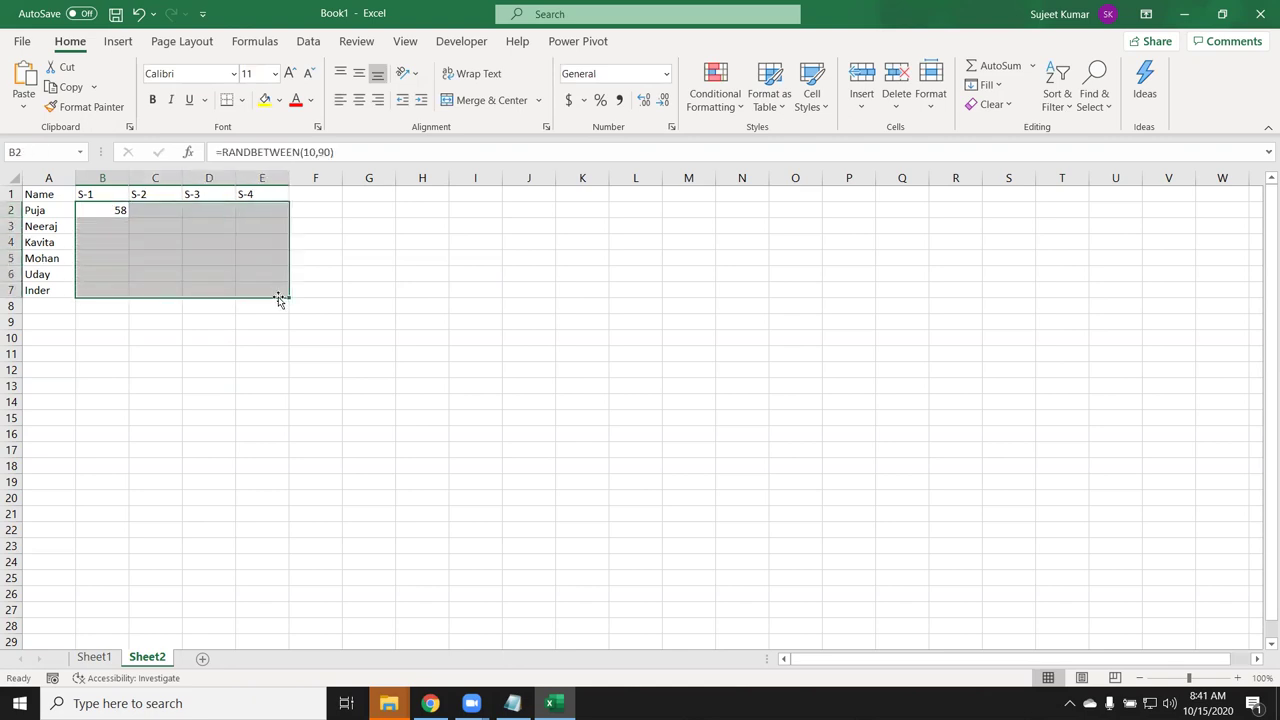
{"action": "key", "text": "ctrl+v"}
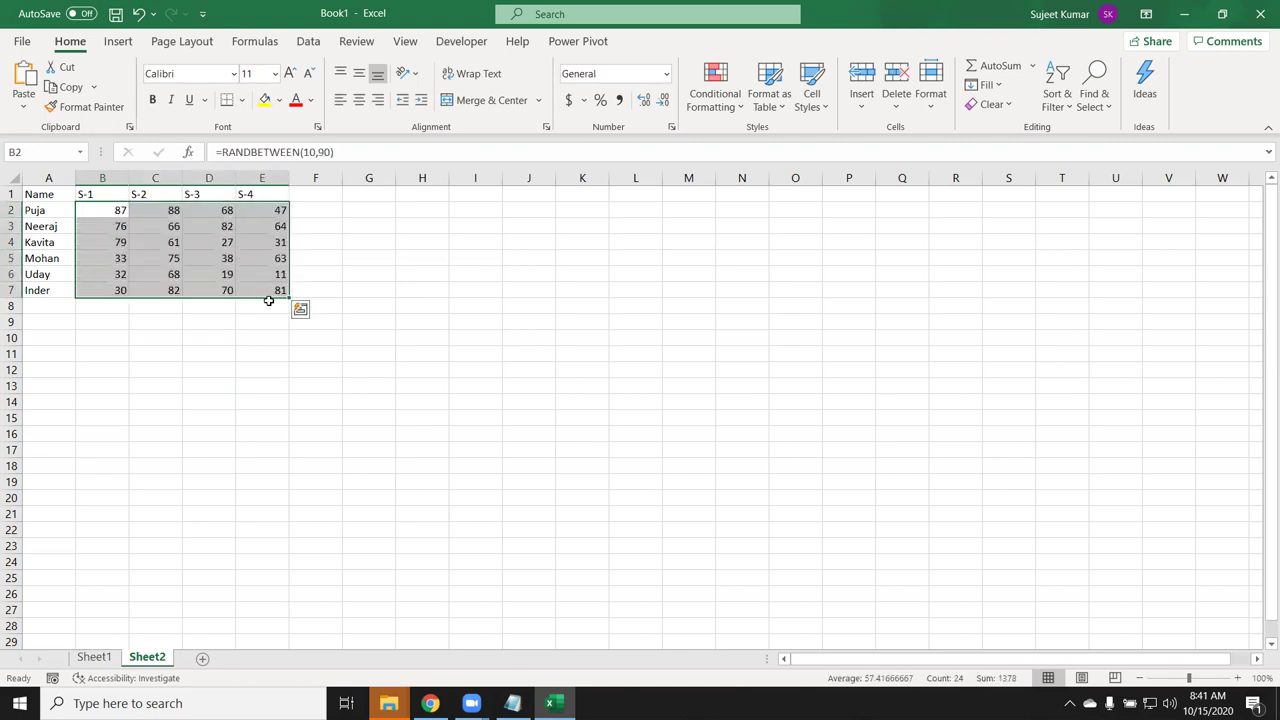
- Copy the scores and paste them back as fixed values
{"action": "key", "text": "ctrl+c"}
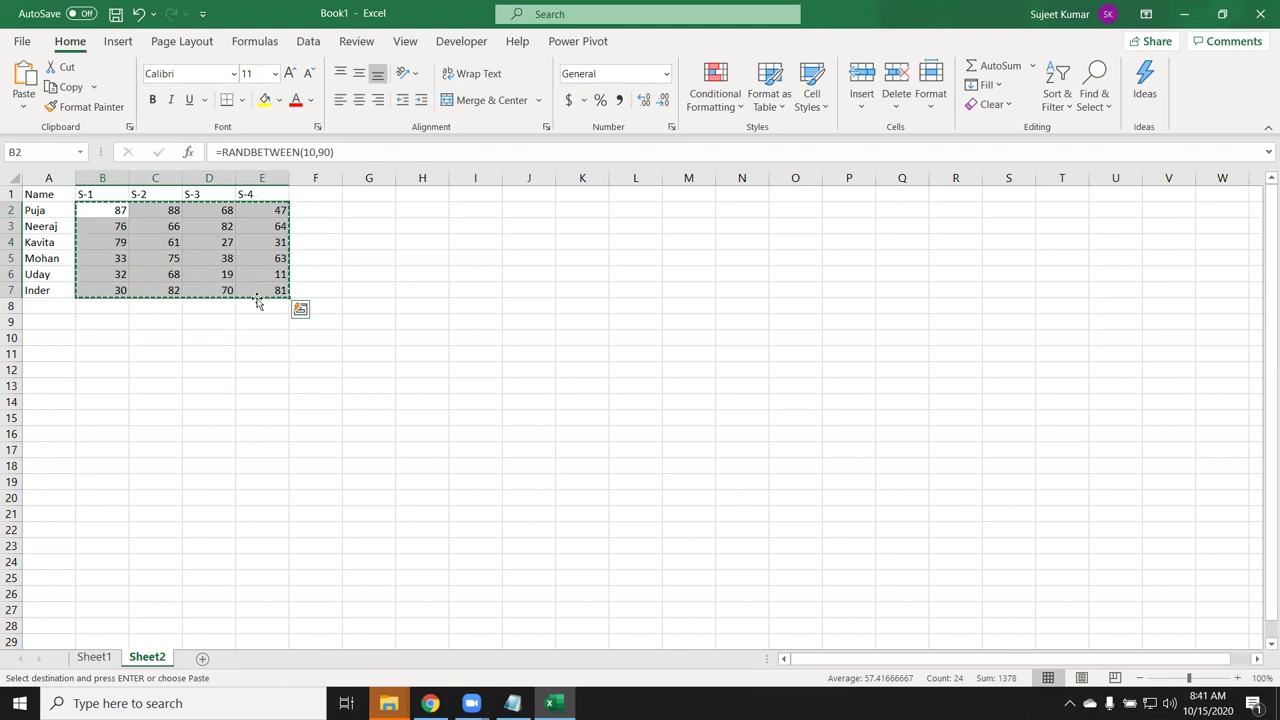
{"action": "left_click", "coordinate": [24, 107]}
{"action": "left_click", "coordinate": [25, 233]}
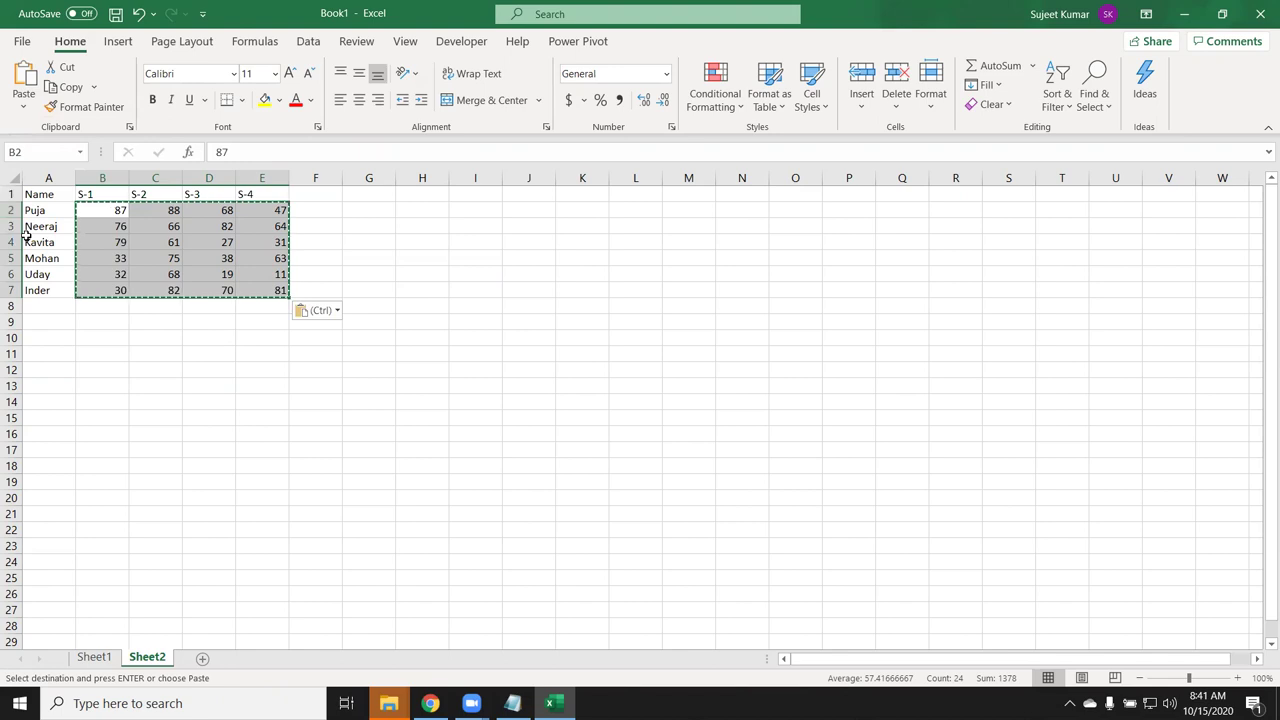
{"action": "key", "text": "Escape"}
{"action": "left_click", "coordinate": [122, 242]}
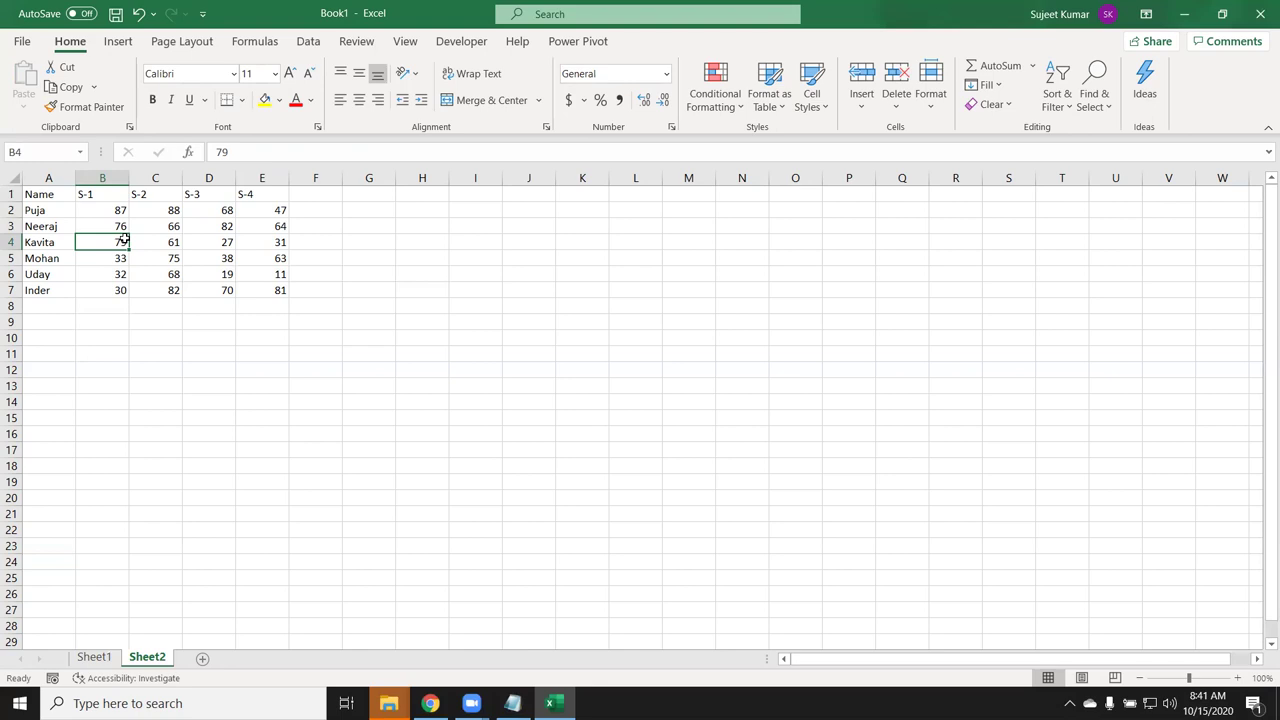
- Add a 'Result' heading in F1 and review the S-4 scores
{"action": "left_click", "coordinate": [308, 197]}
{"action": "type", "text": "Res"}
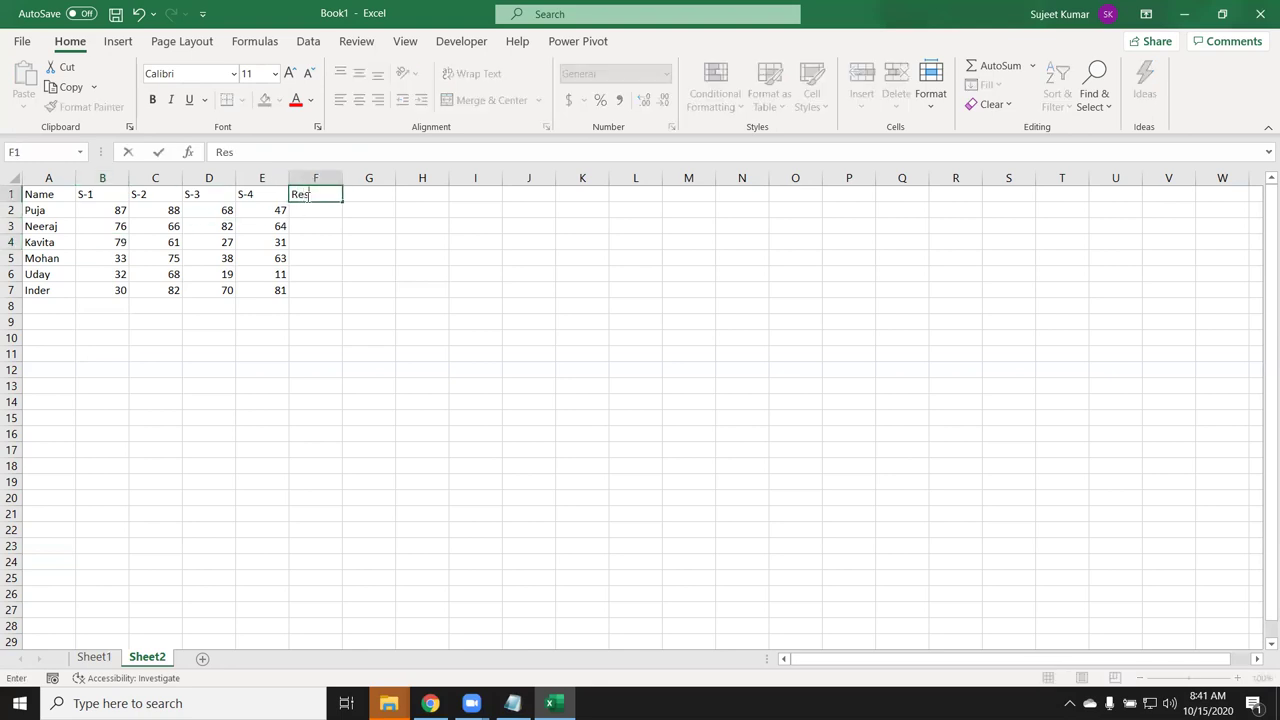
{"action": "type", "text": "ult"}
{"action": "key", "text": "Return"}
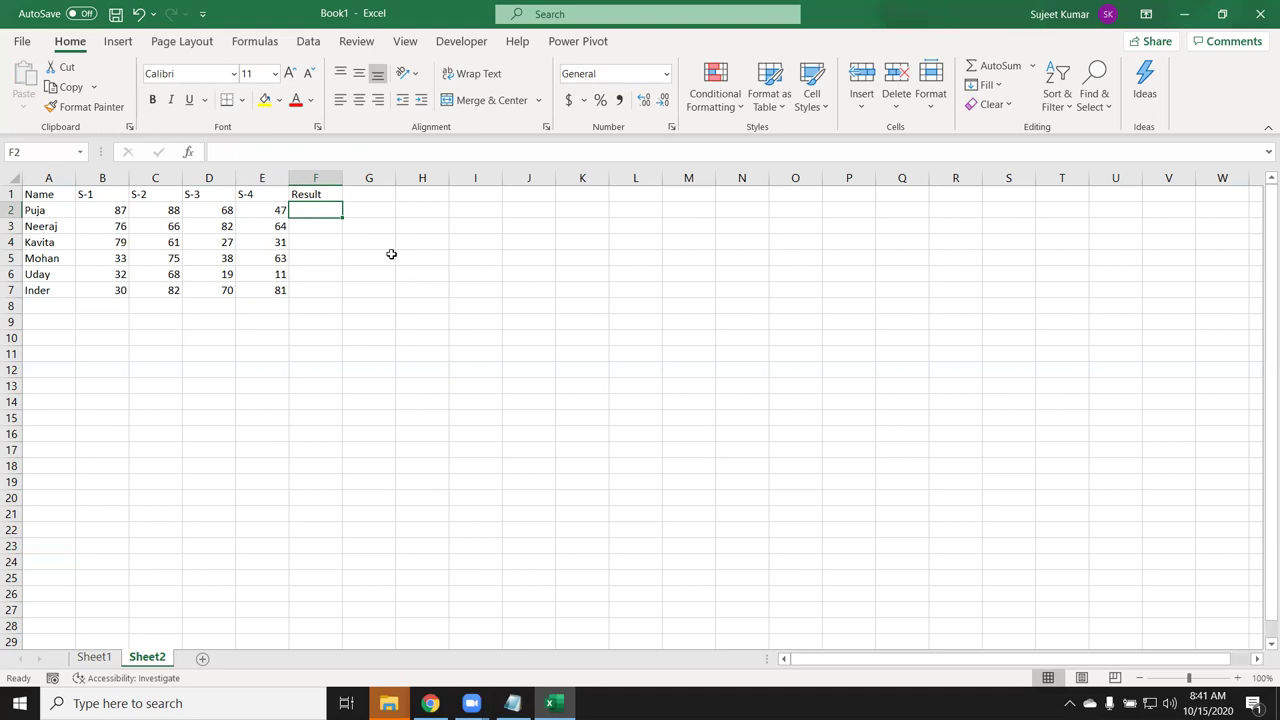
{"action": "left_click", "coordinate": [274, 214]}
{"action": "left_click", "coordinate": [254, 246]}
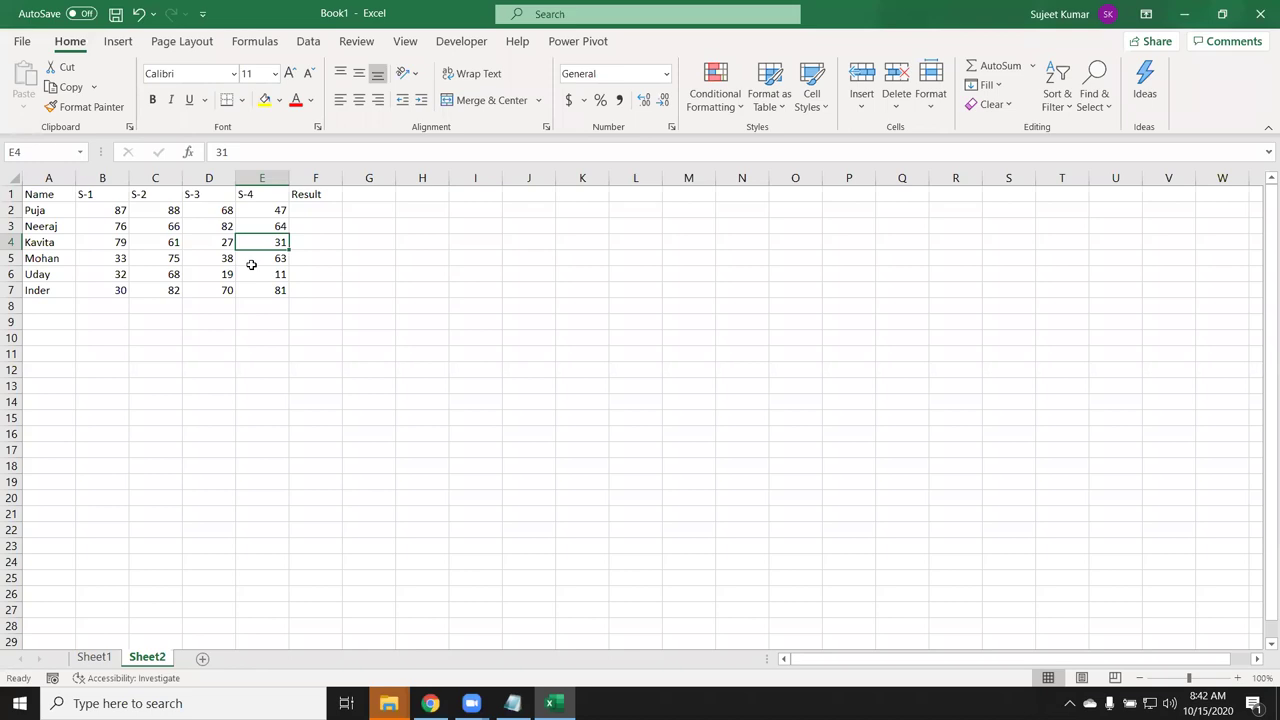
{"action": "key", "text": "Down"}
{"action": "key", "text": "Up"}
{"action": "key", "text": "Up"}
{"action": "key", "text": "Up"}
- Abandon a first AND attempt and add a '>30' note in cell H2
{"action": "key", "text": "Right"}
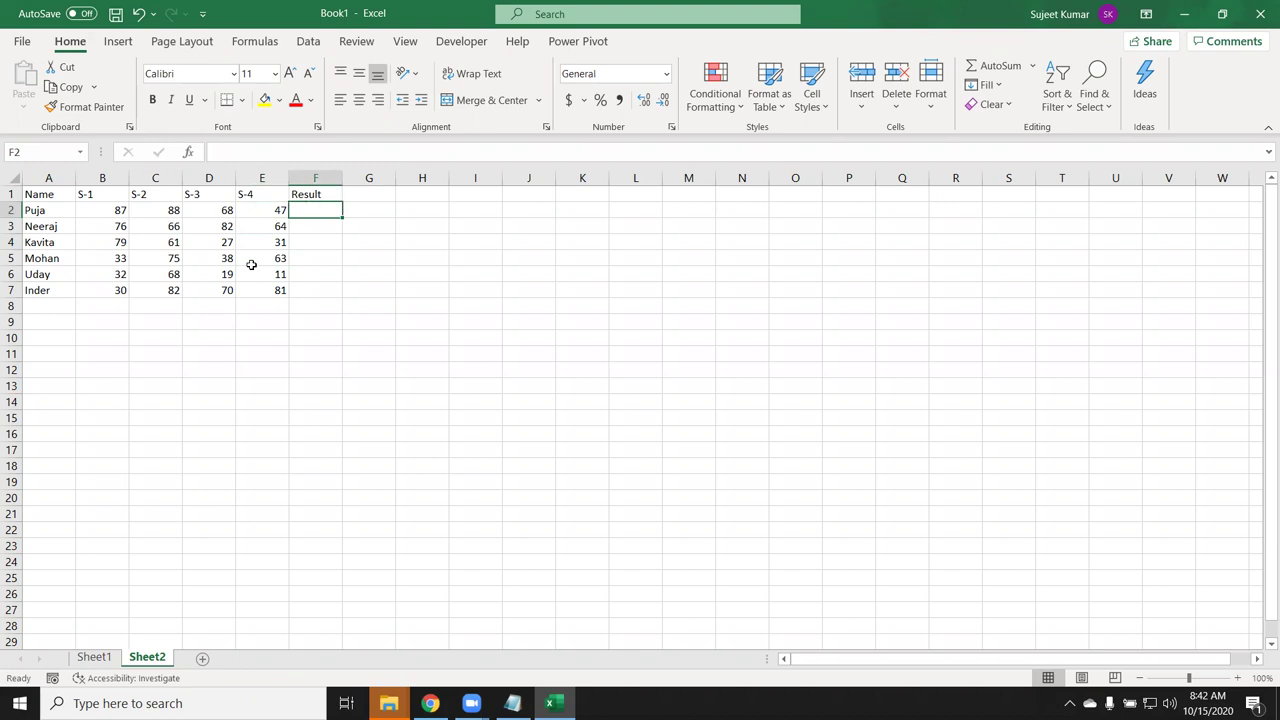
{"action": "type", "text": "="}
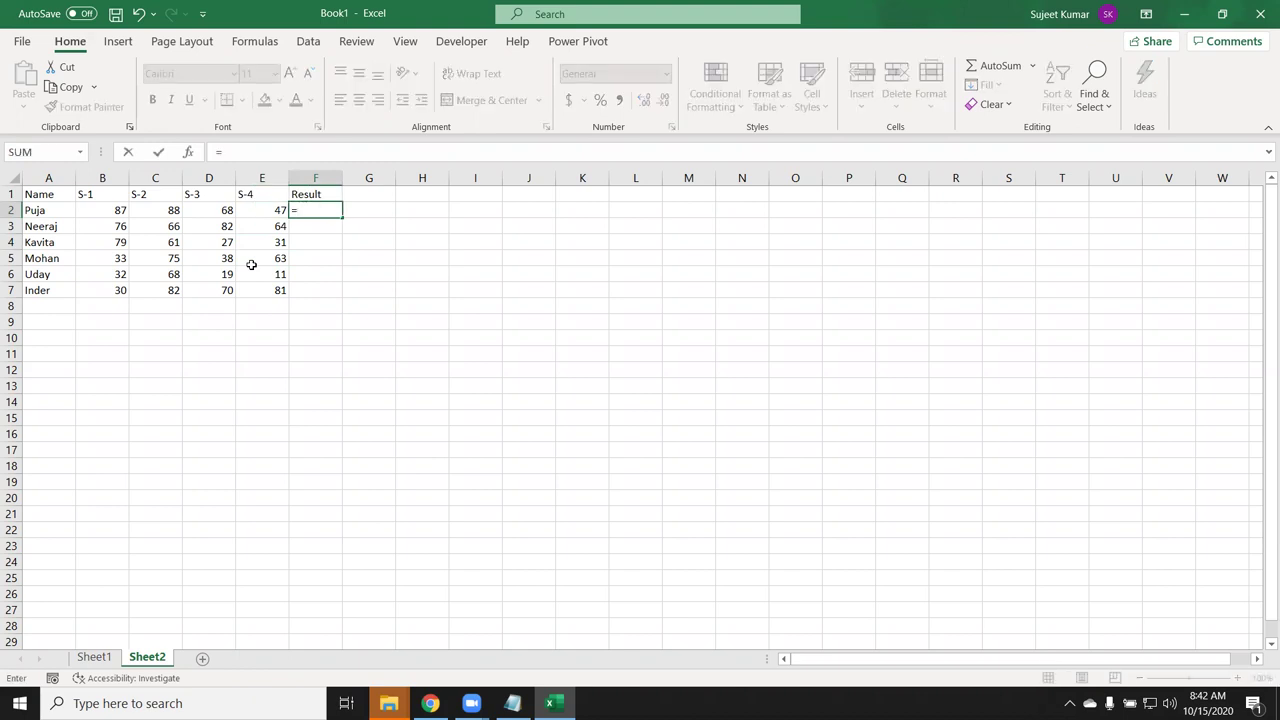
{"action": "type", "text": "and"}
{"action": "key", "text": "Escape"}
{"action": "key", "text": "Escape"}
{"action": "key", "text": "Right"}
{"action": "key", "text": "Right"}
{"action": "type", "text": ">30"}
{"action": "key", "text": "Return"}
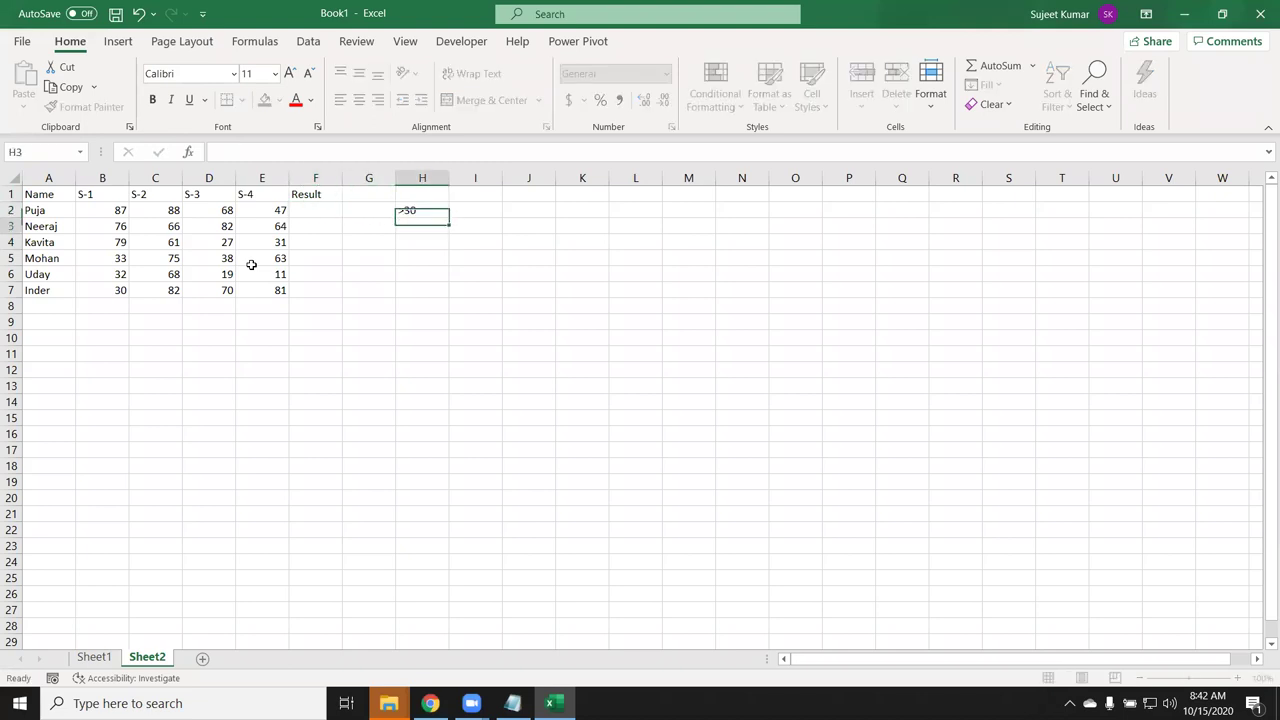
- Enter =AND(B2>=30,C2>=30,D2>=30,E2>=30) in F2 and fill it down for all students
{"action": "key", "text": "Left"}
{"action": "key", "text": "Left"}
{"action": "key", "text": "Left"}
{"action": "key", "text": "Right"}
{"action": "key", "text": "Up"}
{"action": "type", "text": "=and"}
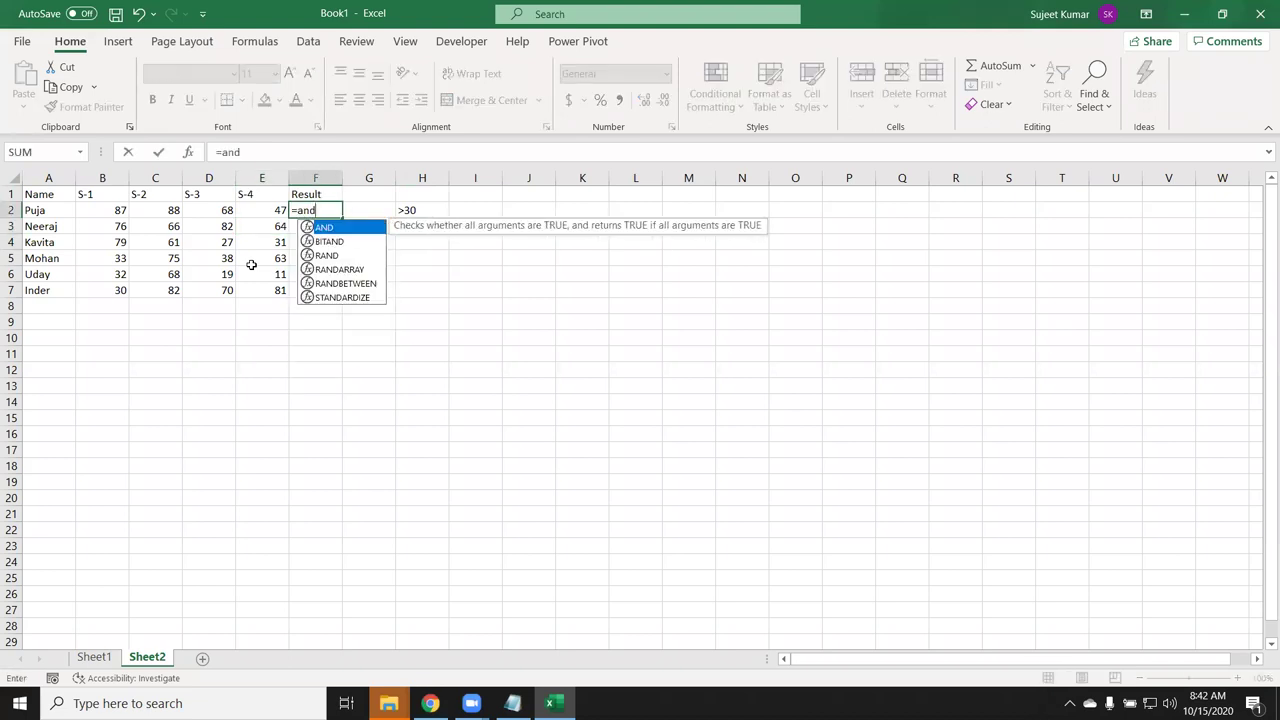
{"action": "key", "text": "Tab"}
{"action": "key", "text": "Left"}
{"action": "key", "text": "Left"}
{"action": "key", "text": "Left"}
{"action": "key", "text": "Left"}
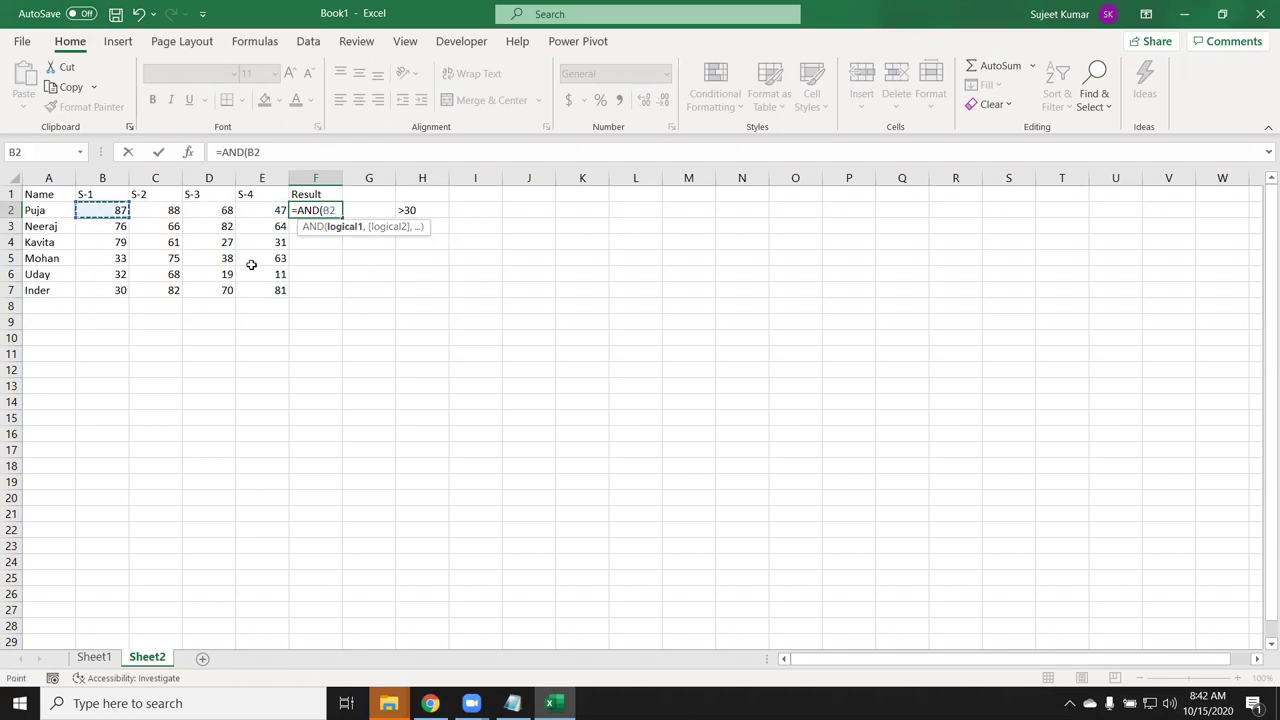
{"action": "type", "text": ">=30,"}
{"action": "key", "text": "Left"}
{"action": "key", "text": "Left"}
{"action": "key", "text": "Left"}
{"action": "type", "text": ">="}
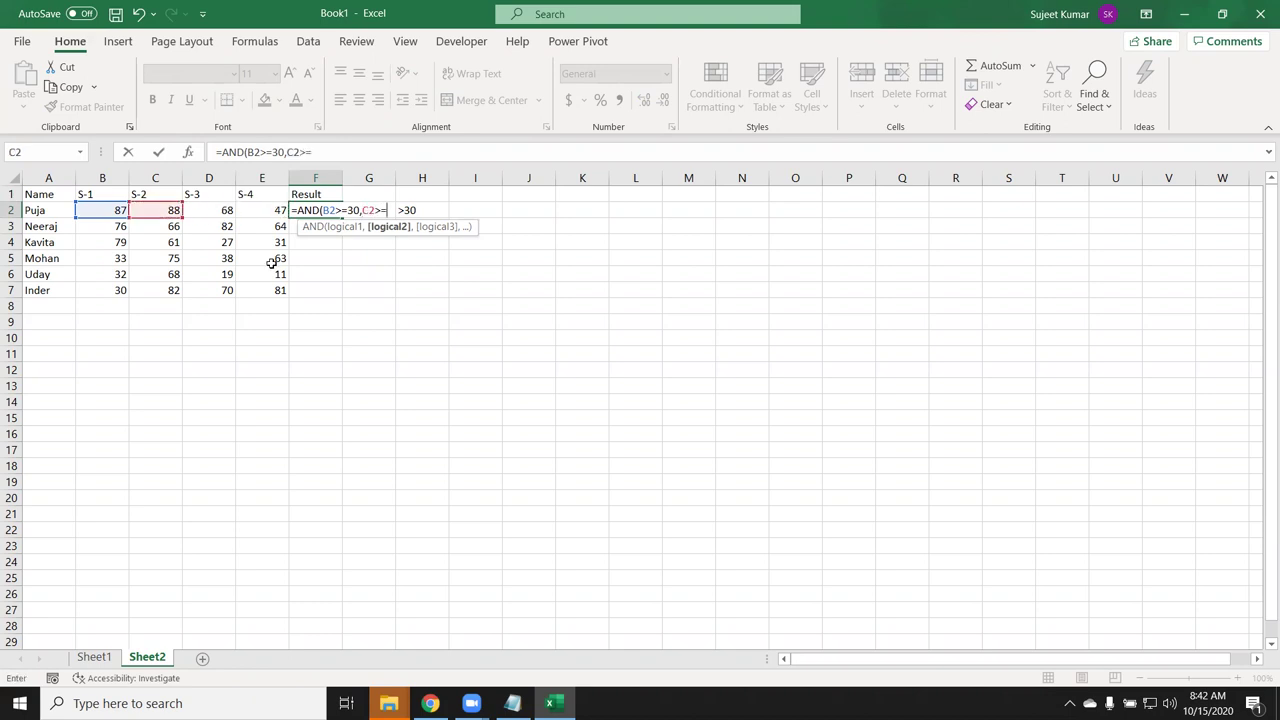
{"action": "type", "text": "30,"}
{"action": "key", "text": "Left"}
{"action": "key", "text": "Left"}
{"action": "type", "text": ">="}
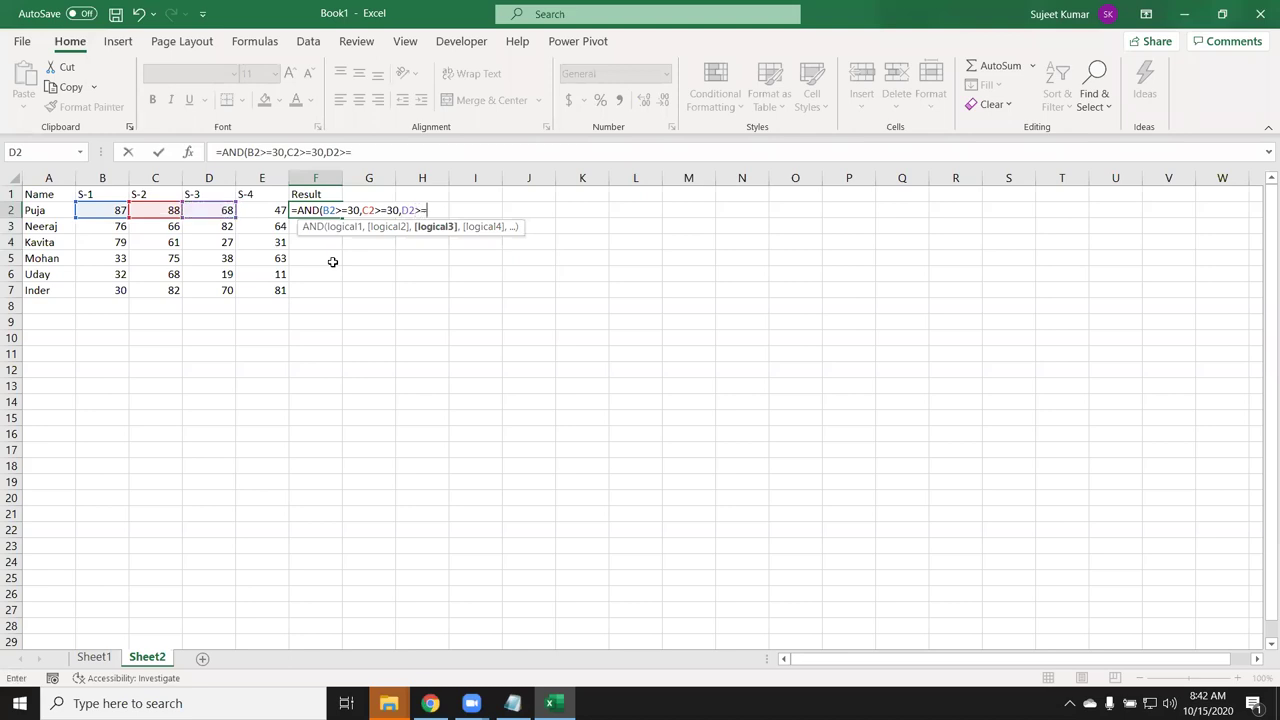
{"action": "type", "text": "30,"}
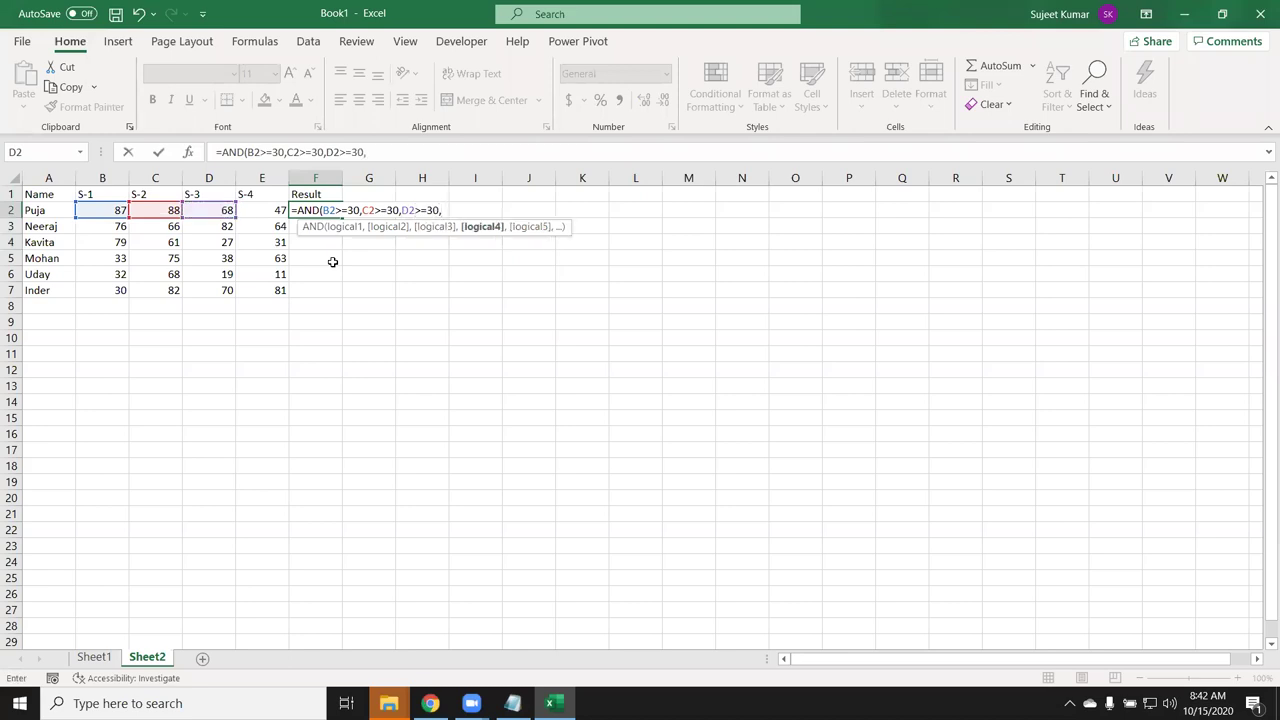
{"action": "key", "text": "Left"}
{"action": "type", "text": ">=30"}
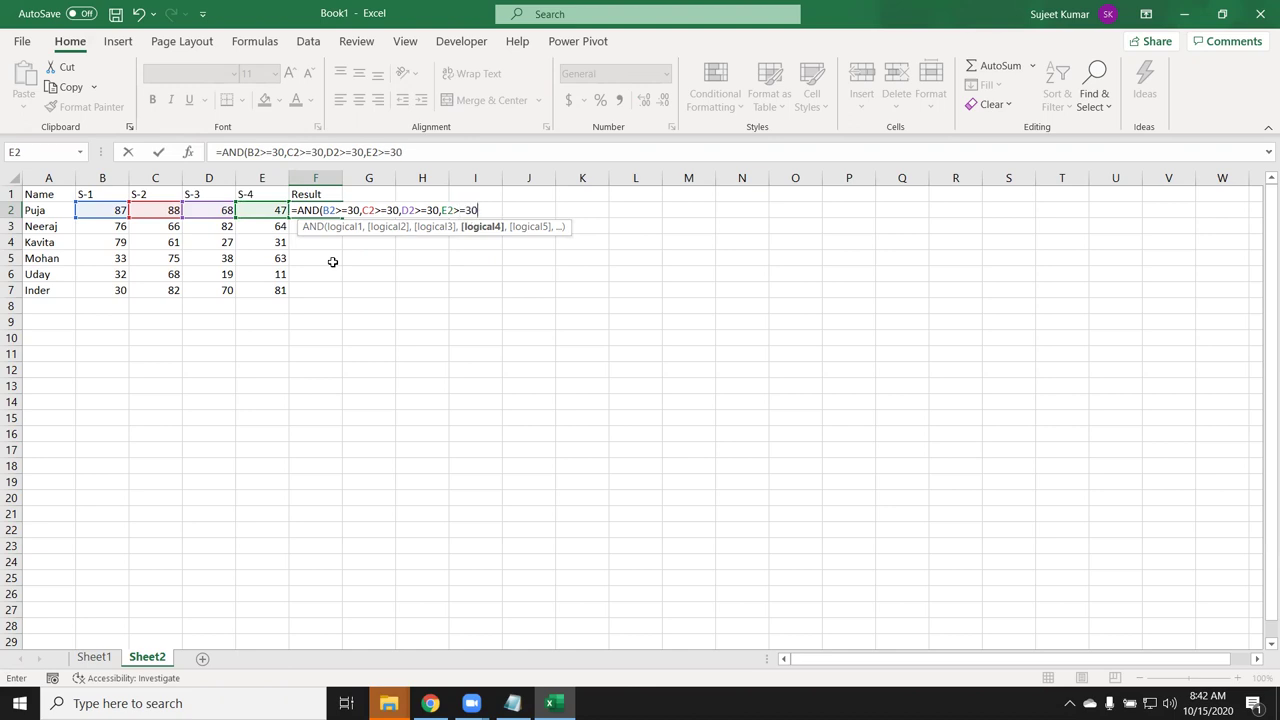
{"action": "type", "text": ")"}
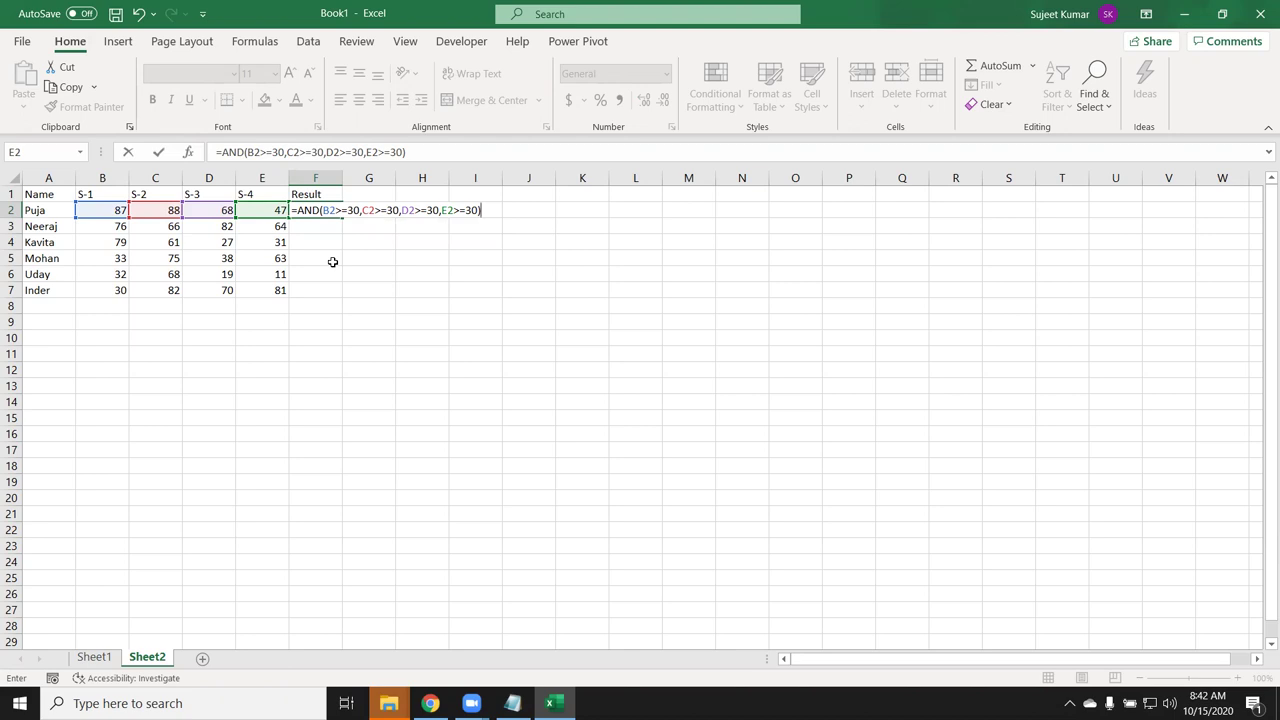
{"action": "key", "text": "Return"}
{"action": "key", "text": "Up"}
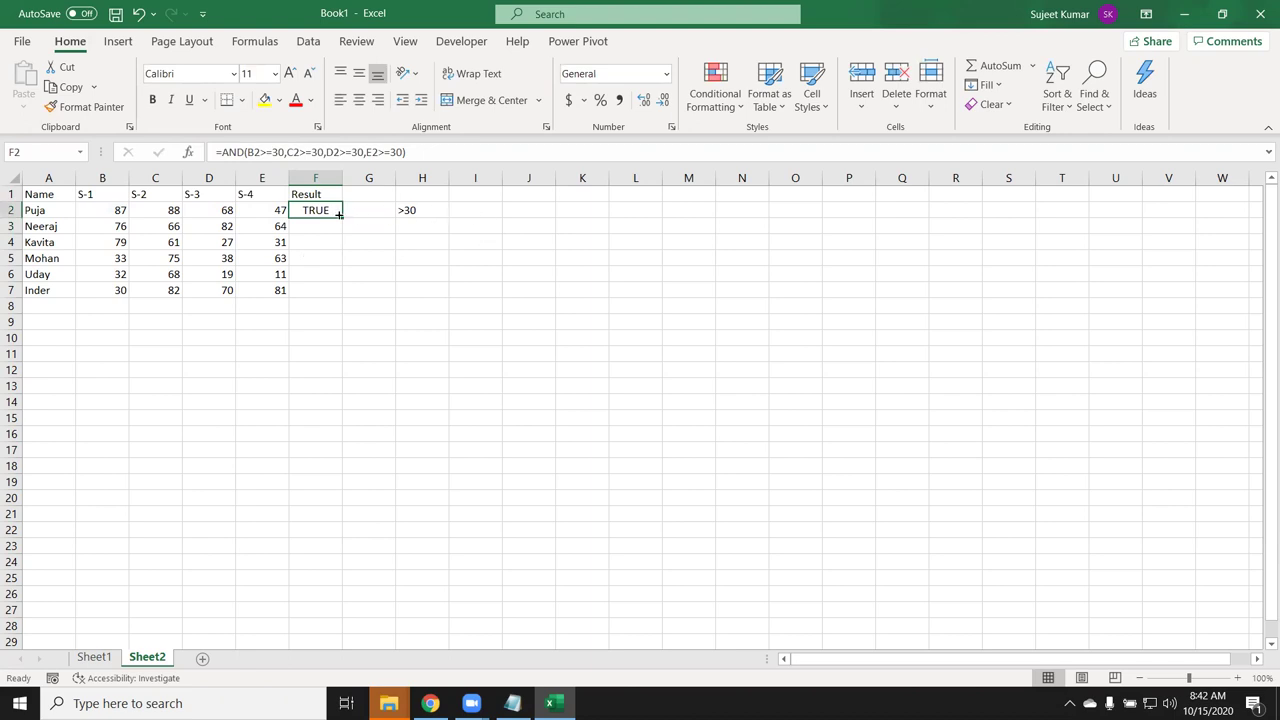
{"action": "double_click", "coordinate": [341, 216]}
- Wrap F2's AND check in IF(...,"Pass","Fail") and fill it down, giving four Pass and two Fail
{"action": "left_click", "coordinate": [320, 212]}
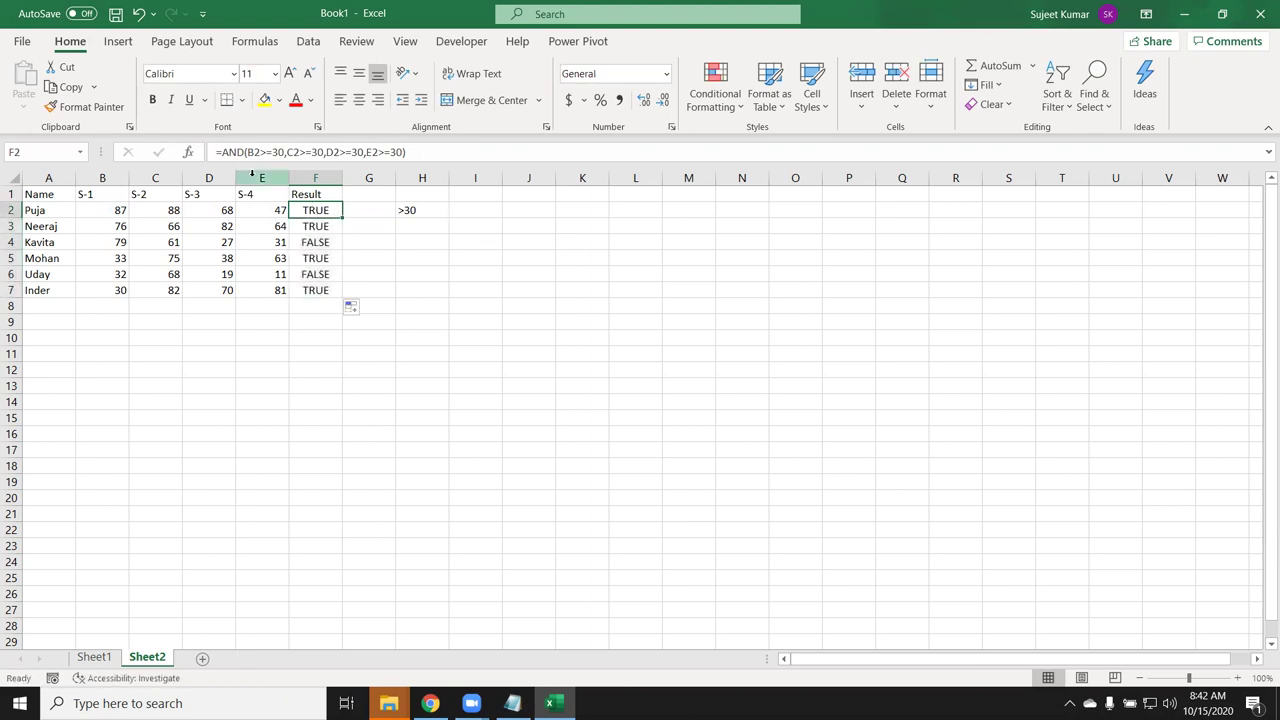
{"action": "left_click", "coordinate": [222, 152]}
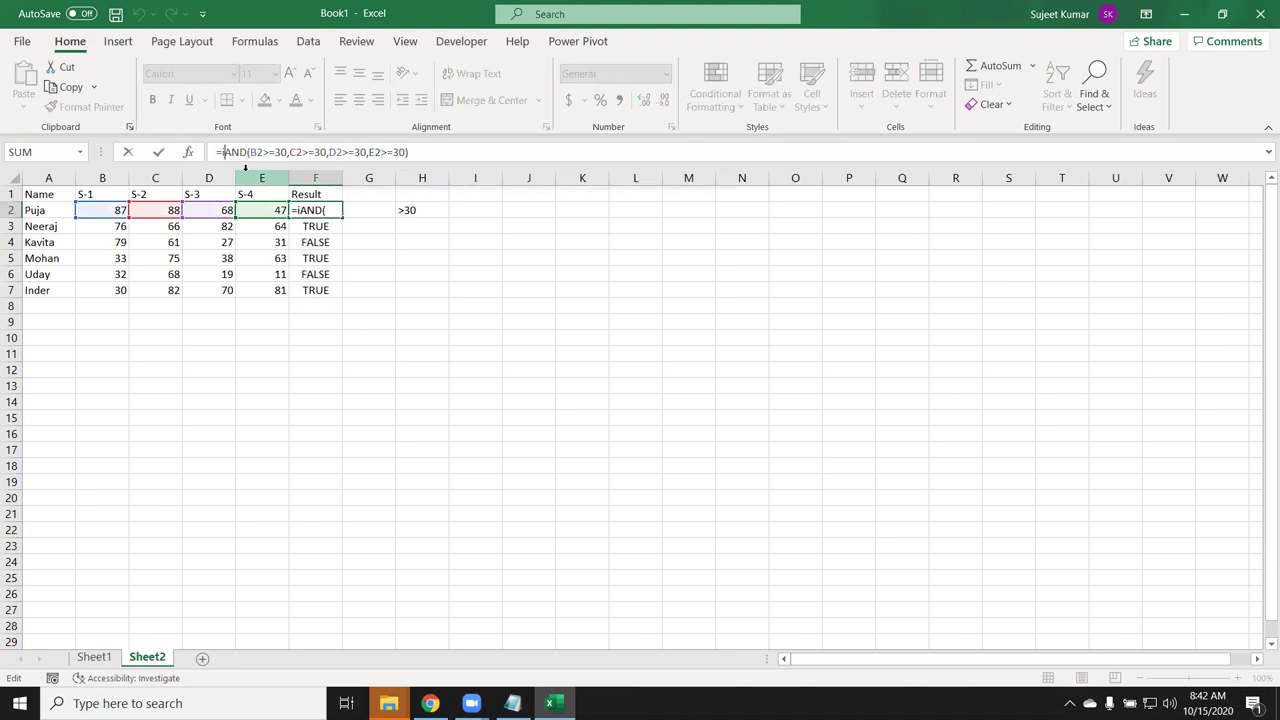
{"action": "type", "text": "f"}
{"action": "key", "text": "Tab"}
{"action": "left_click", "coordinate": [422, 154]}
{"action": "type", "text": ",\""}
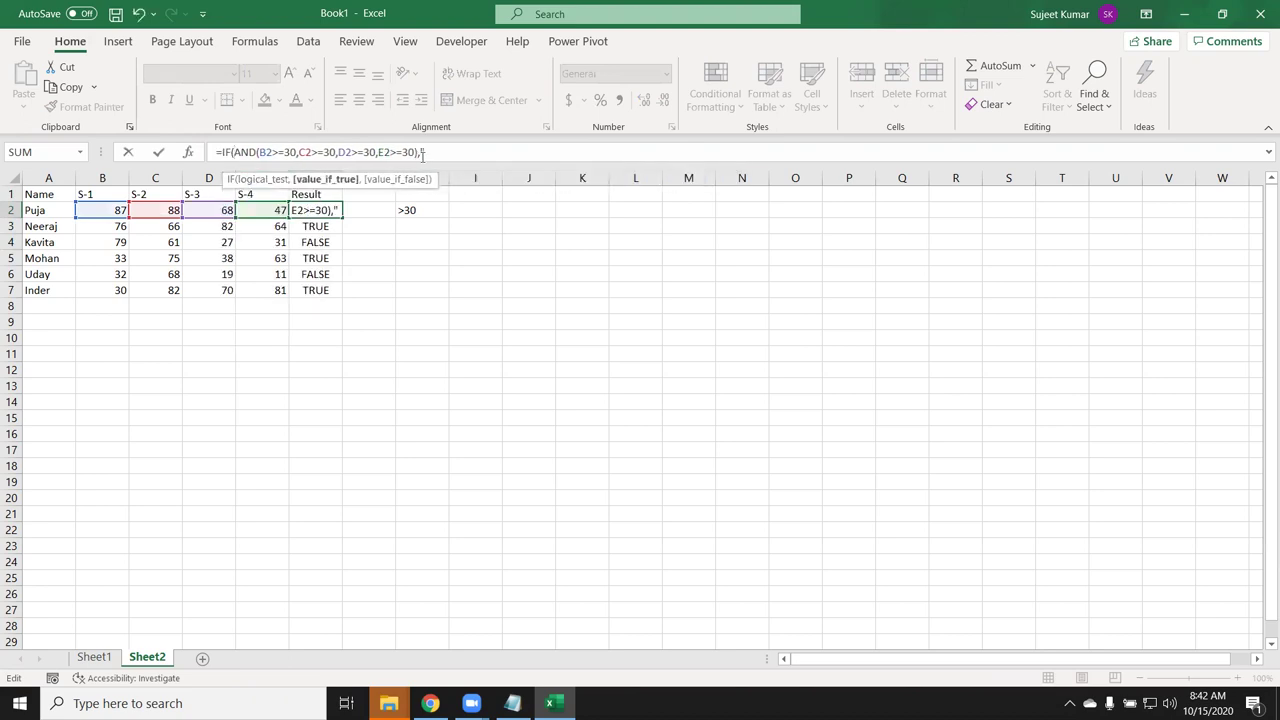
{"action": "type", "text": "Pass\",\"Fail\""}
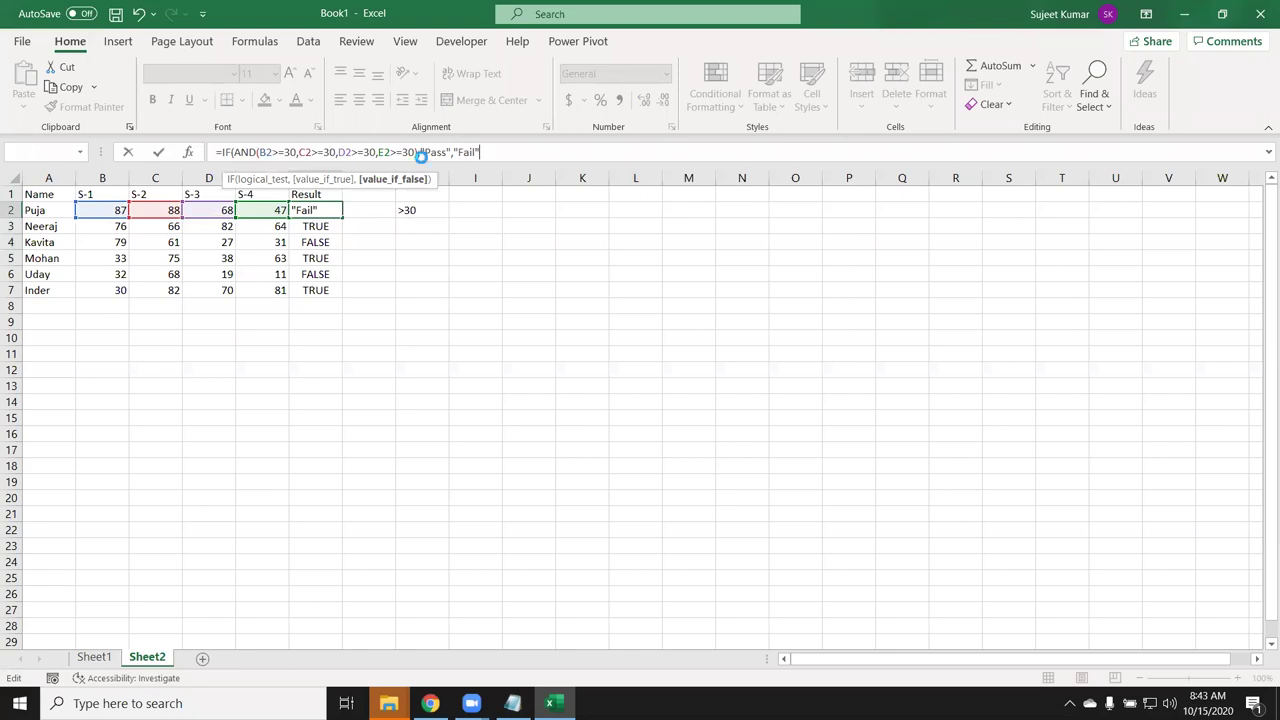
{"action": "key", "text": "Return"}
{"action": "key", "text": "Return"}
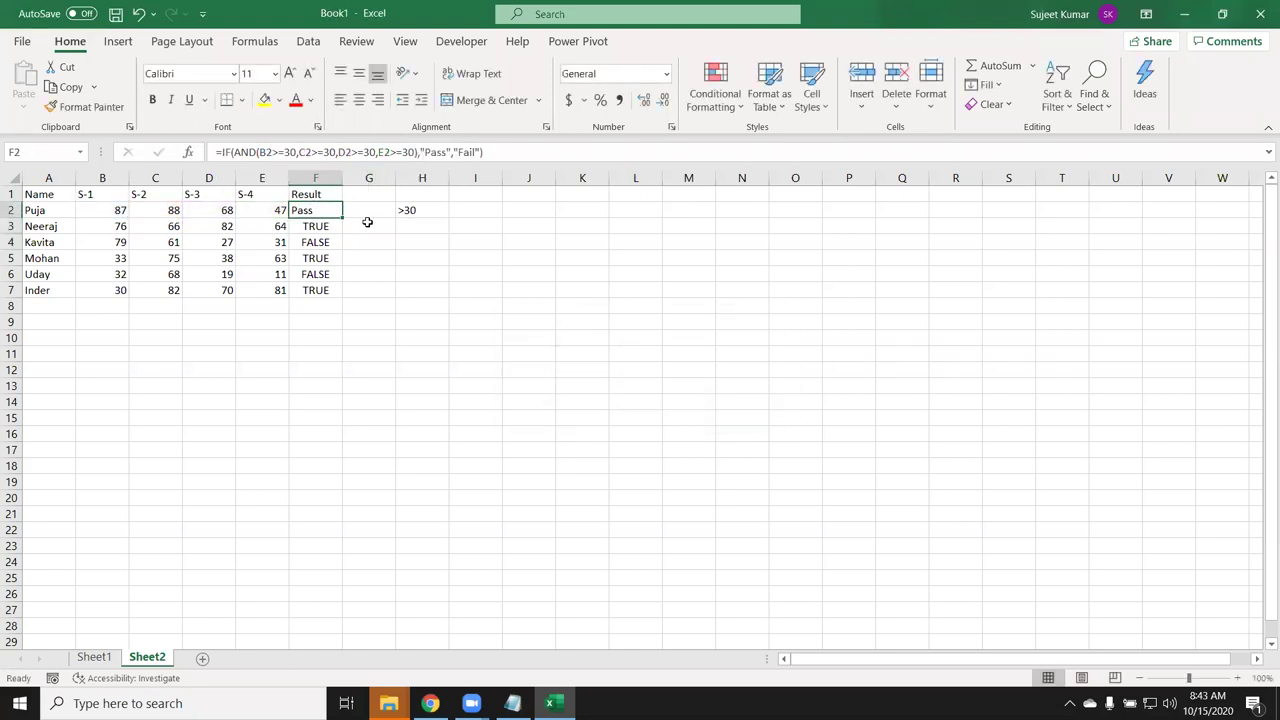
{"action": "double_click", "coordinate": [342, 217]}
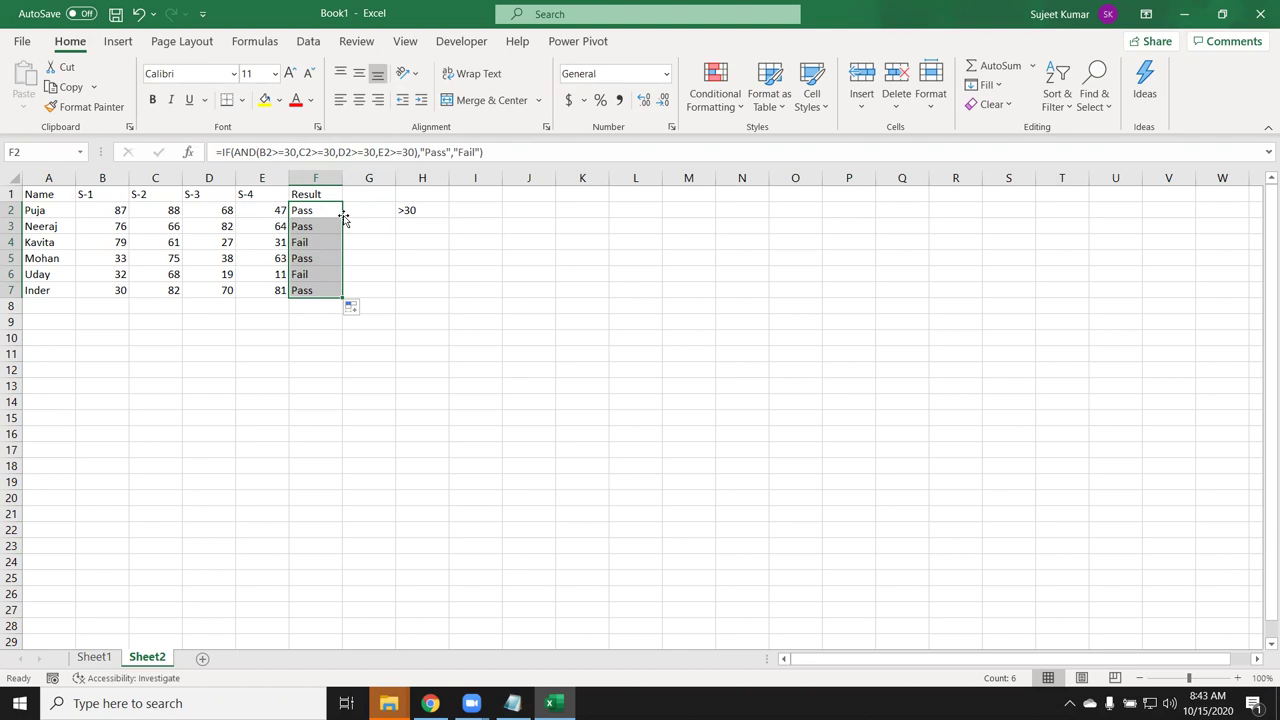
{"action": "double_click", "coordinate": [332, 208]}
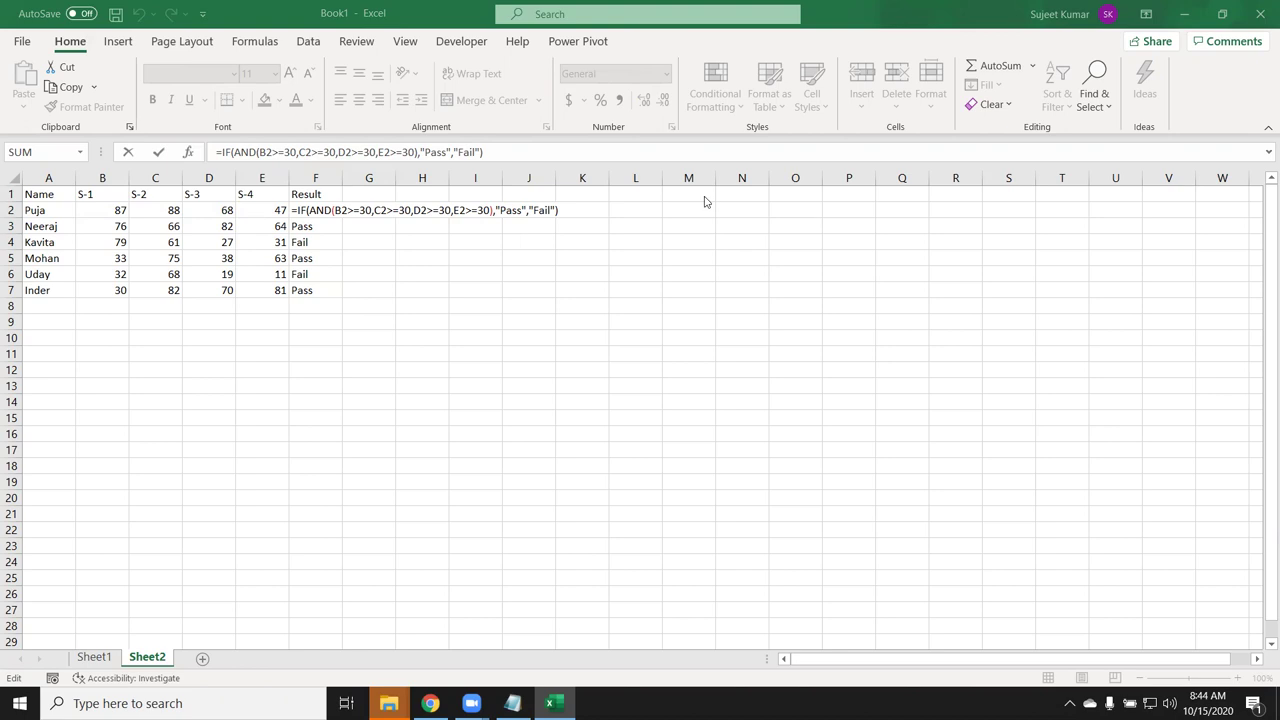
- Leave F2 unchanged and zoom in on the sheet to work in G2
{"action": "left_click", "coordinate": [336, 212]}
{"action": "key", "text": "Escape"}
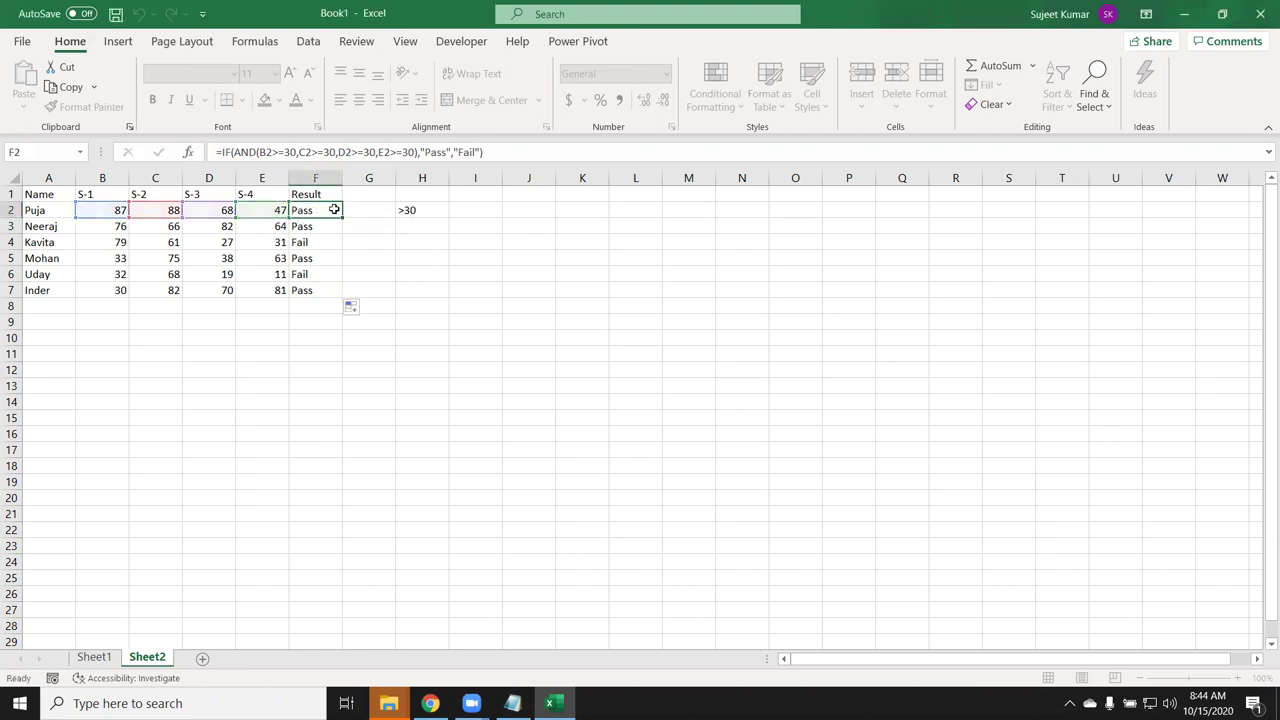
{"action": "left_click", "coordinate": [411, 207]}
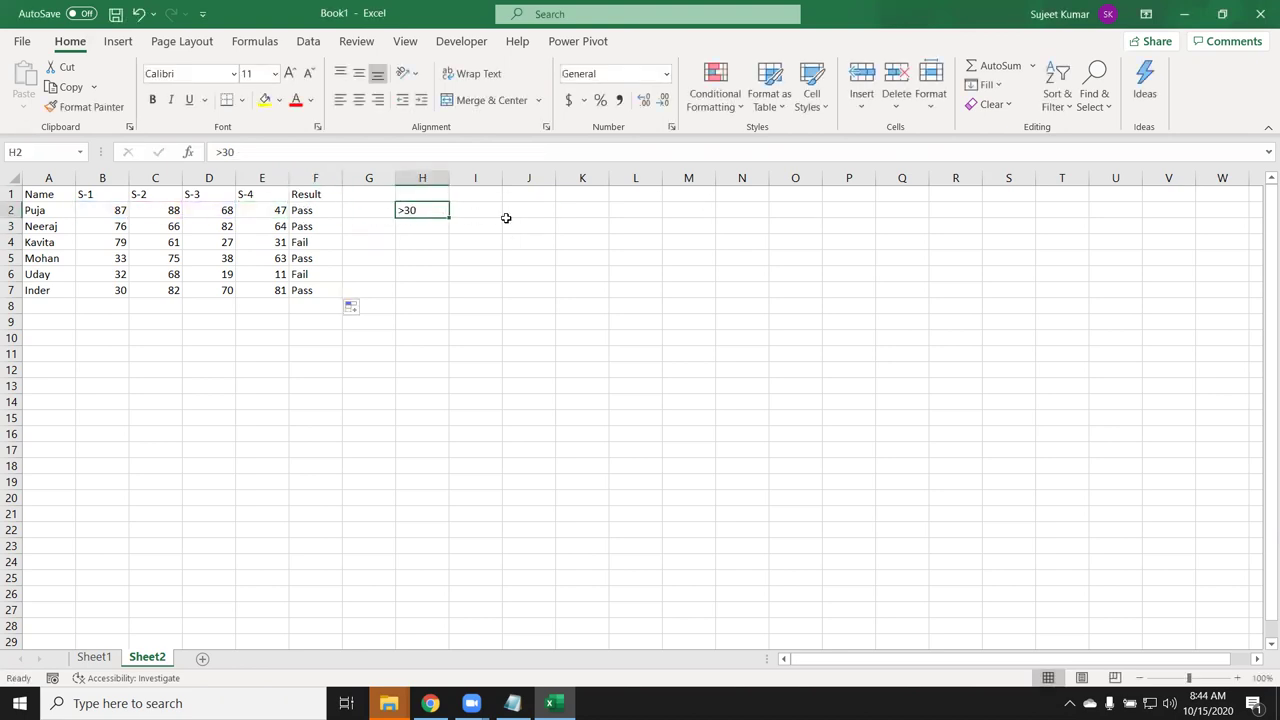
{"action": "left_click", "coordinate": [375, 209]}
{"action": "double_click", "coordinate": [380, 208]}
{"action": "key", "text": "Escape"}
{"action": "scroll", "coordinate": [351, 308], "scroll_direction": "up", "scroll_amount": 4}
{"action": "scroll", "coordinate": [353, 316], "scroll_direction": "up", "scroll_amount": 3}
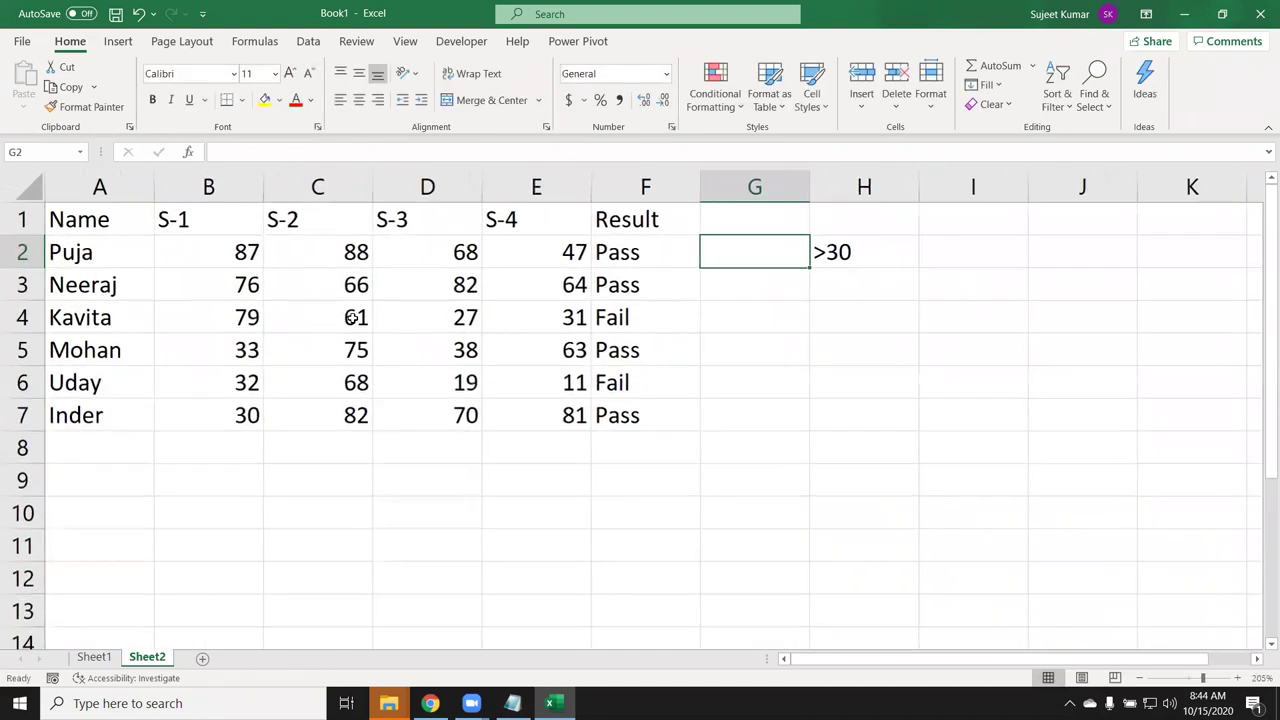
- Begin G2's nested IF with the tests B2>=30 and C2>=30
{"action": "double_click", "coordinate": [717, 244]}
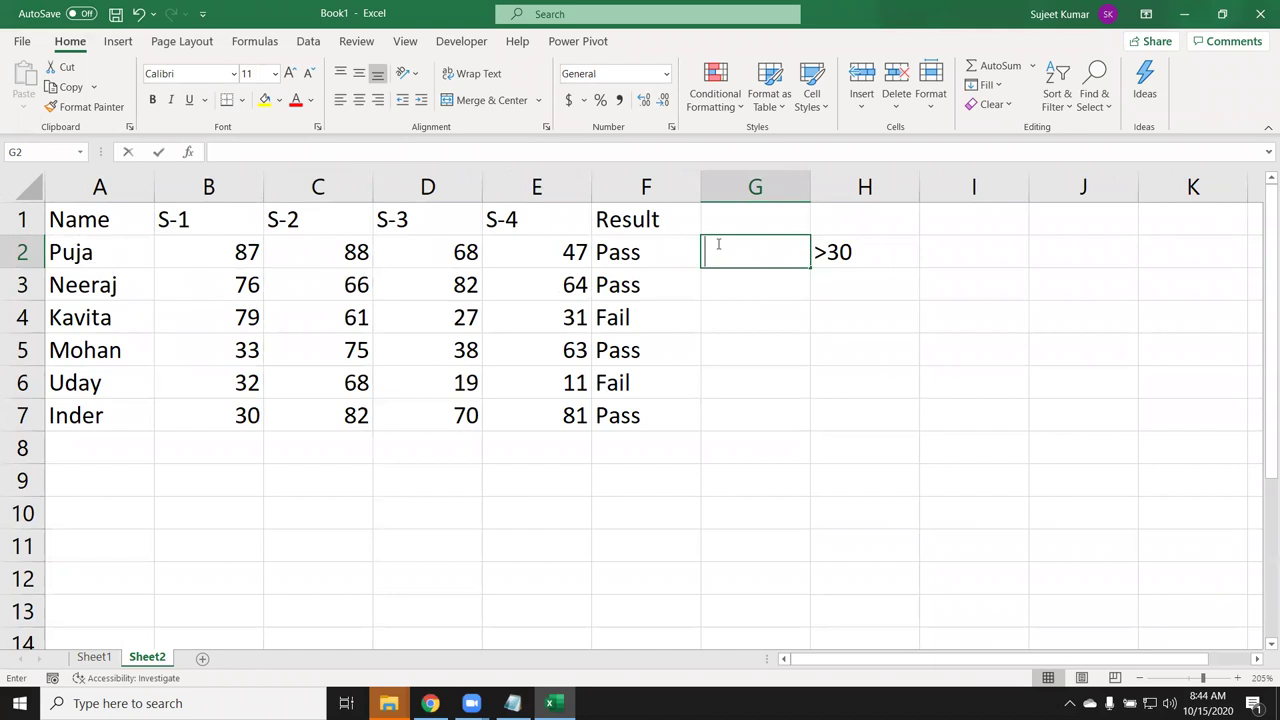
{"action": "type", "text": "=if"}
{"action": "key", "text": "Tab"}
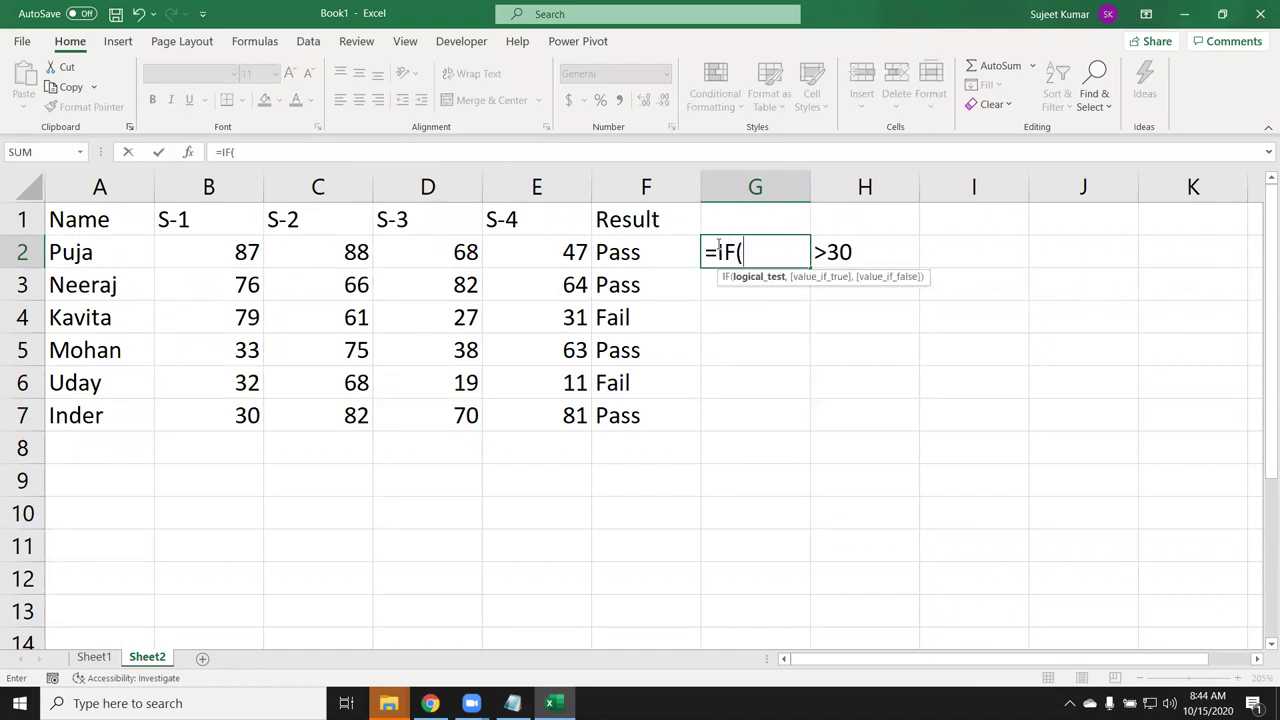
{"action": "left_click", "coordinate": [225, 255]}
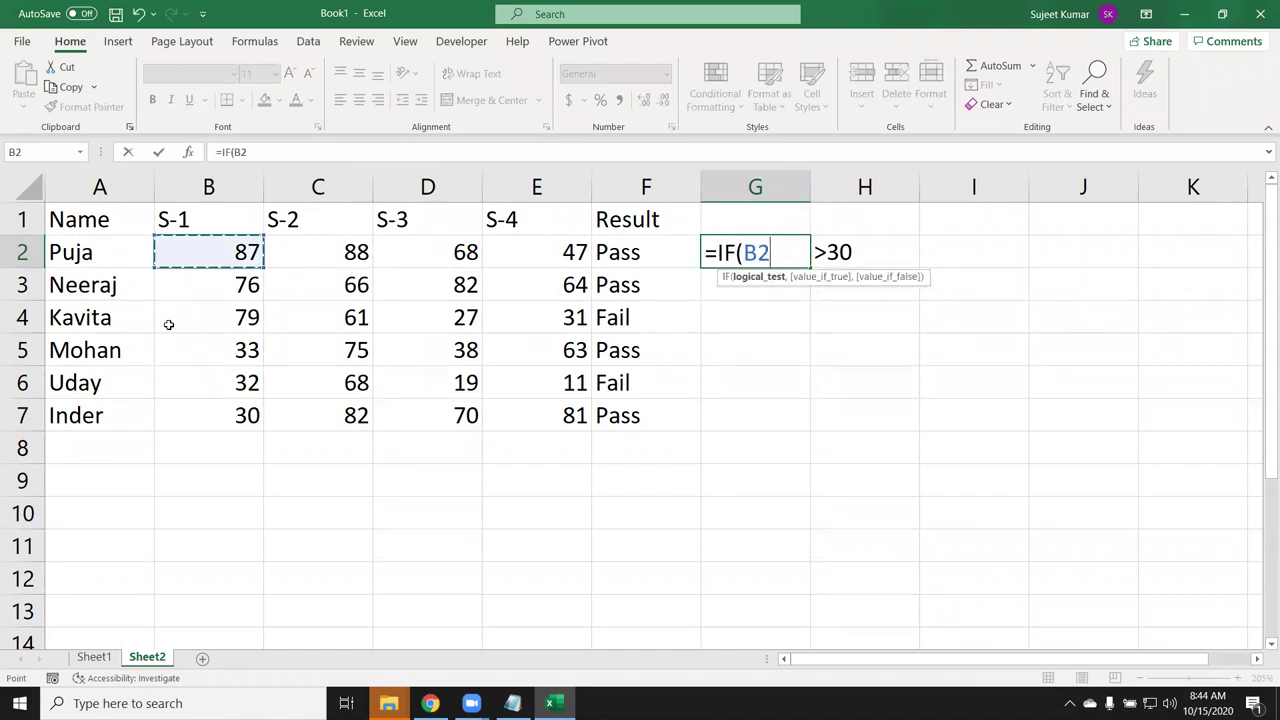
{"action": "type", "text": ">=30,"}
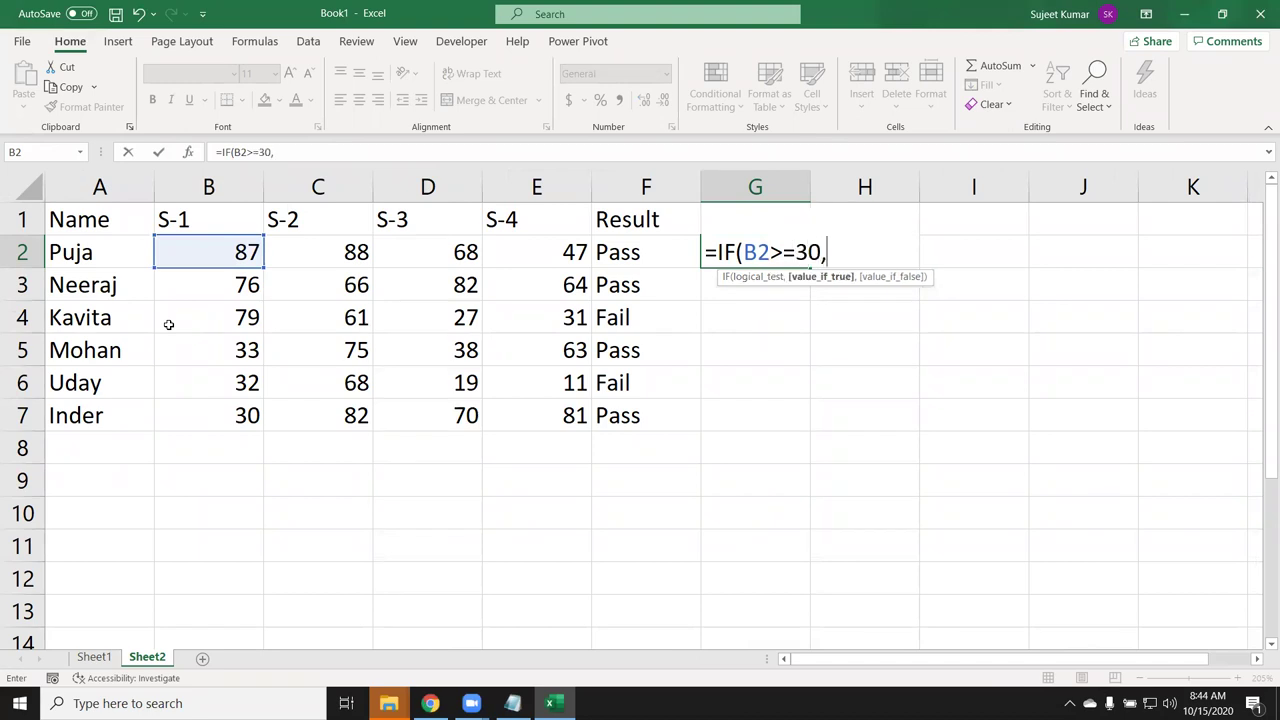
{"action": "type", "text": "if"}
{"action": "key", "text": "Tab"}
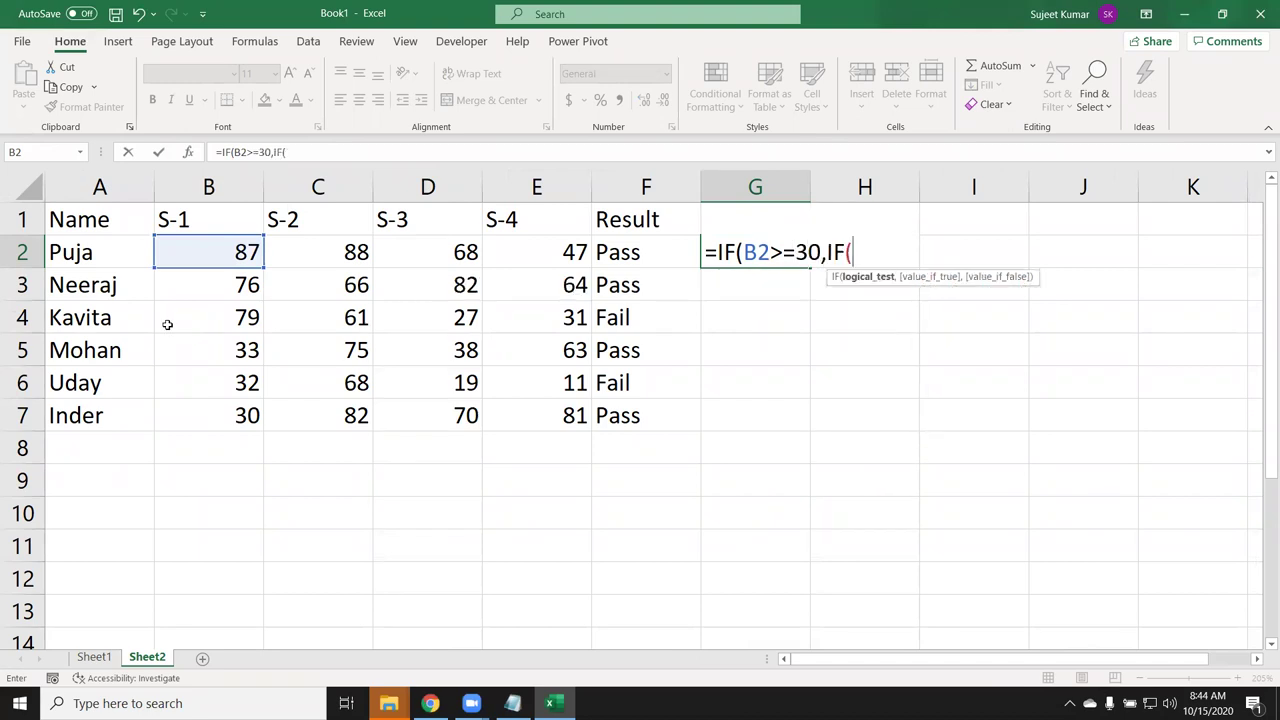
{"action": "left_click", "coordinate": [327, 249]}
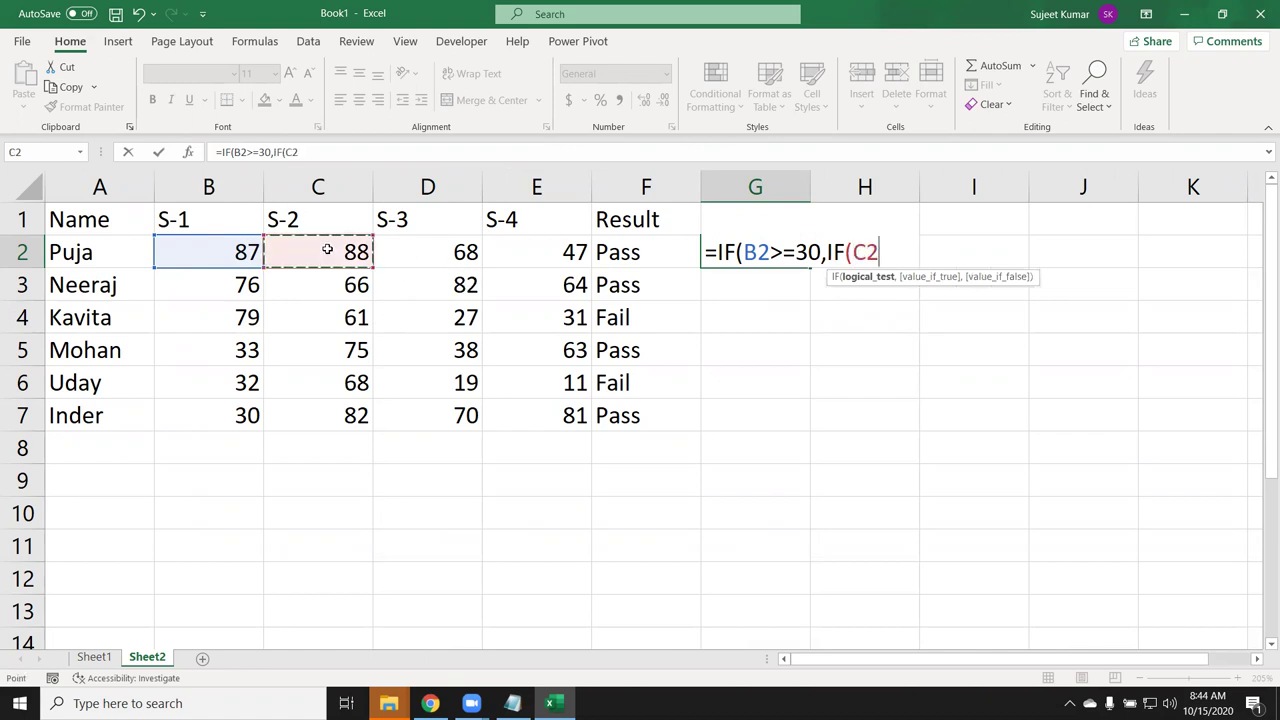
{"action": "type", "text": ">=30,if"}
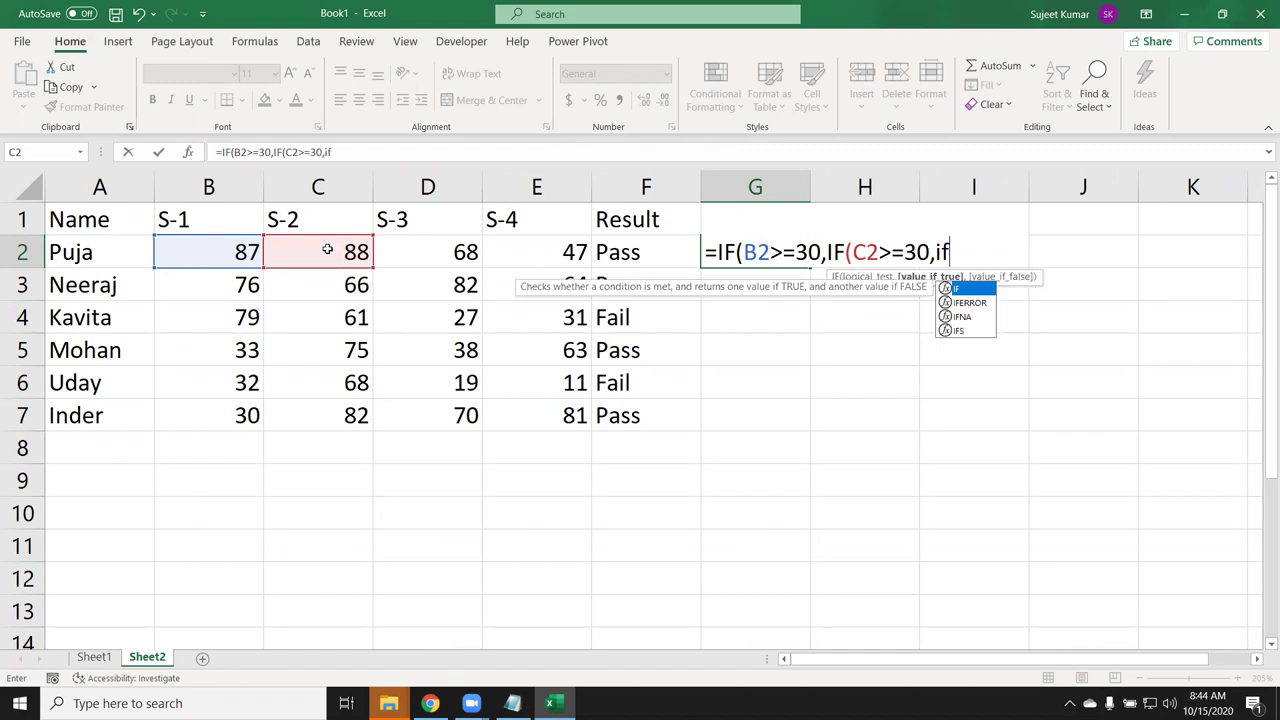
{"action": "key", "text": "Tab"}
- Add the D2>=30 and E2>=30 tests with "Pass"/"Fail" and close every nested "Fail"
{"action": "left_click", "coordinate": [459, 253]}
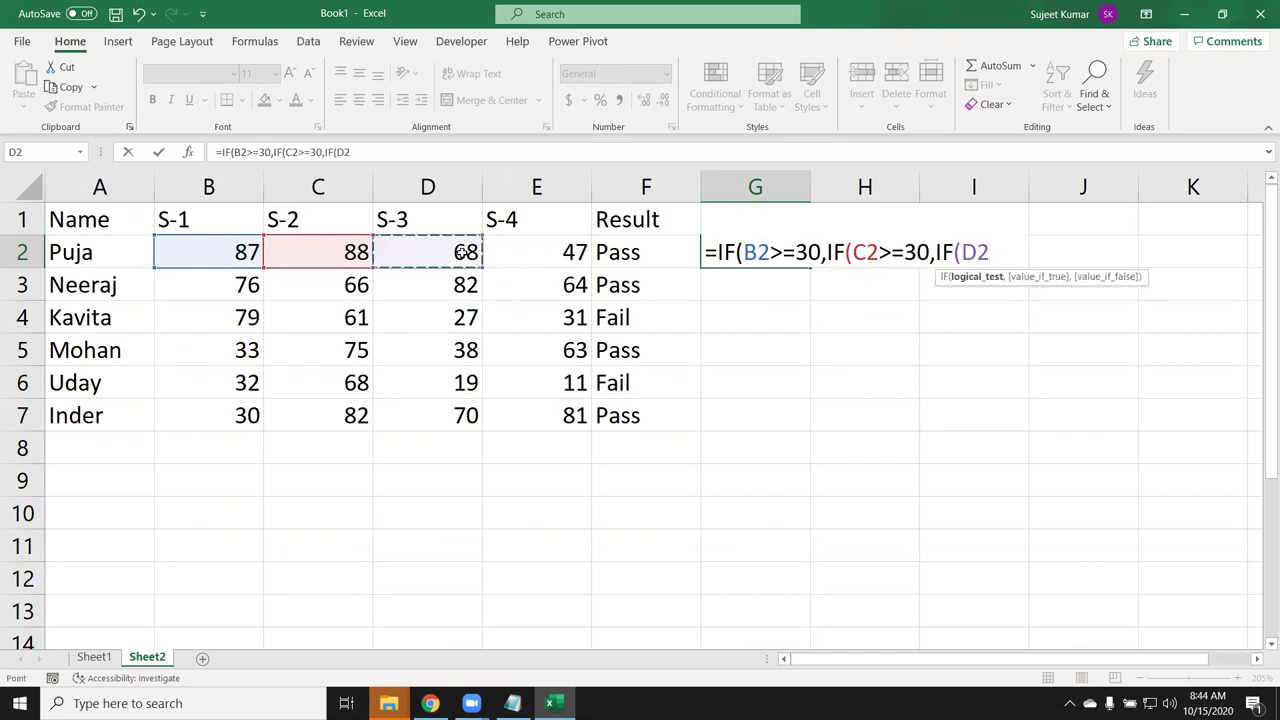
{"action": "type", "text": ">=30"}
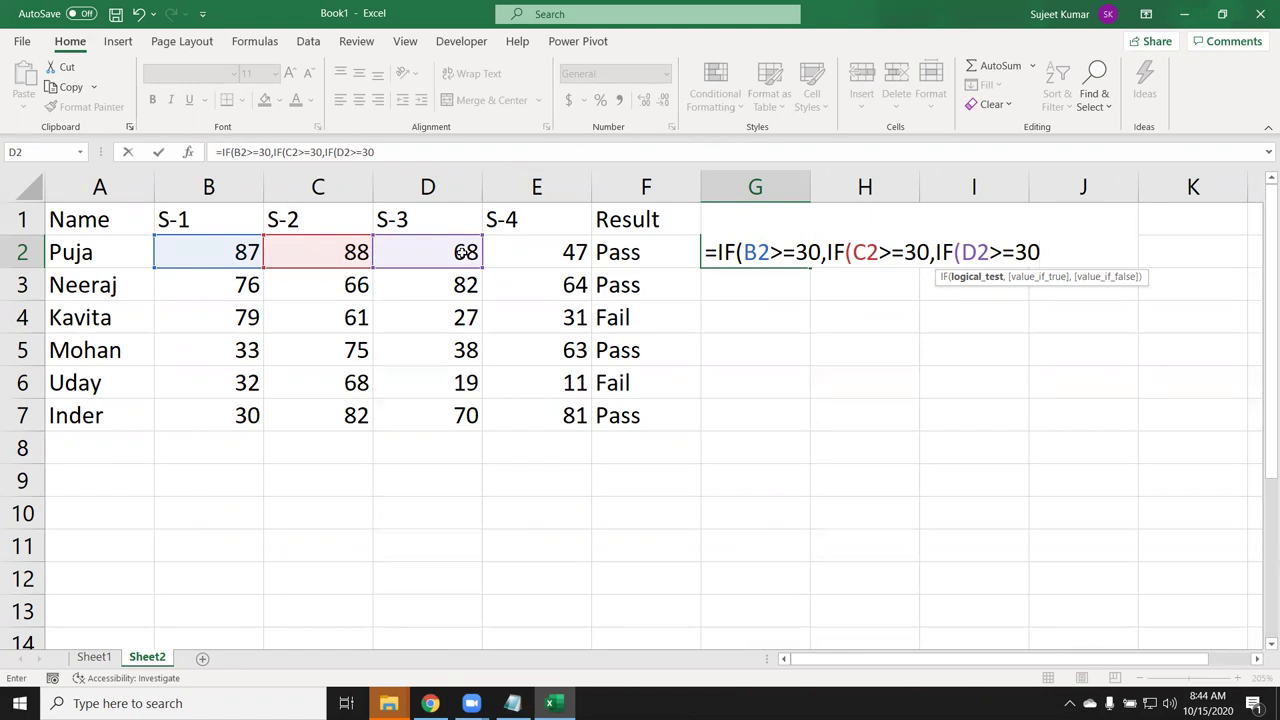
{"action": "type", "text": ",if"}
{"action": "key", "text": "Tab"}
{"action": "left_click", "coordinate": [532, 247]}
{"action": "type", "text": ">=30,IF(E2>=30,"}
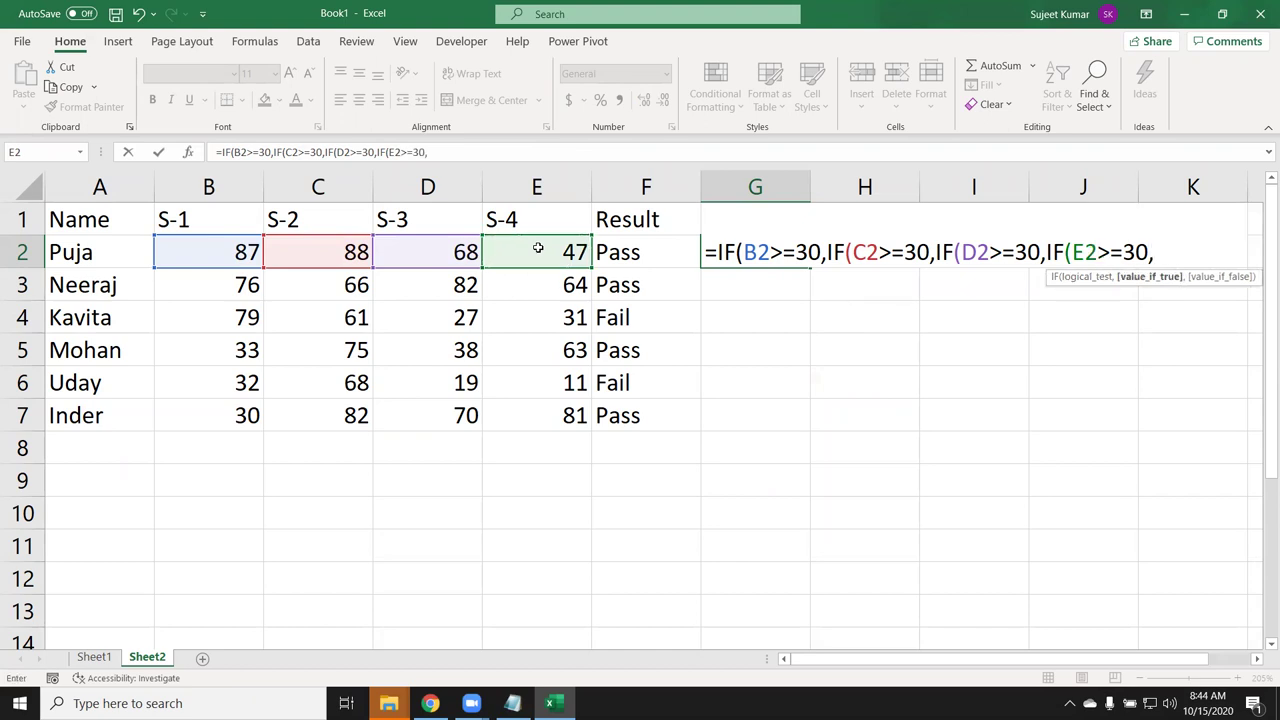
{"action": "type", "text": "\"Pass\",\"Fai"}
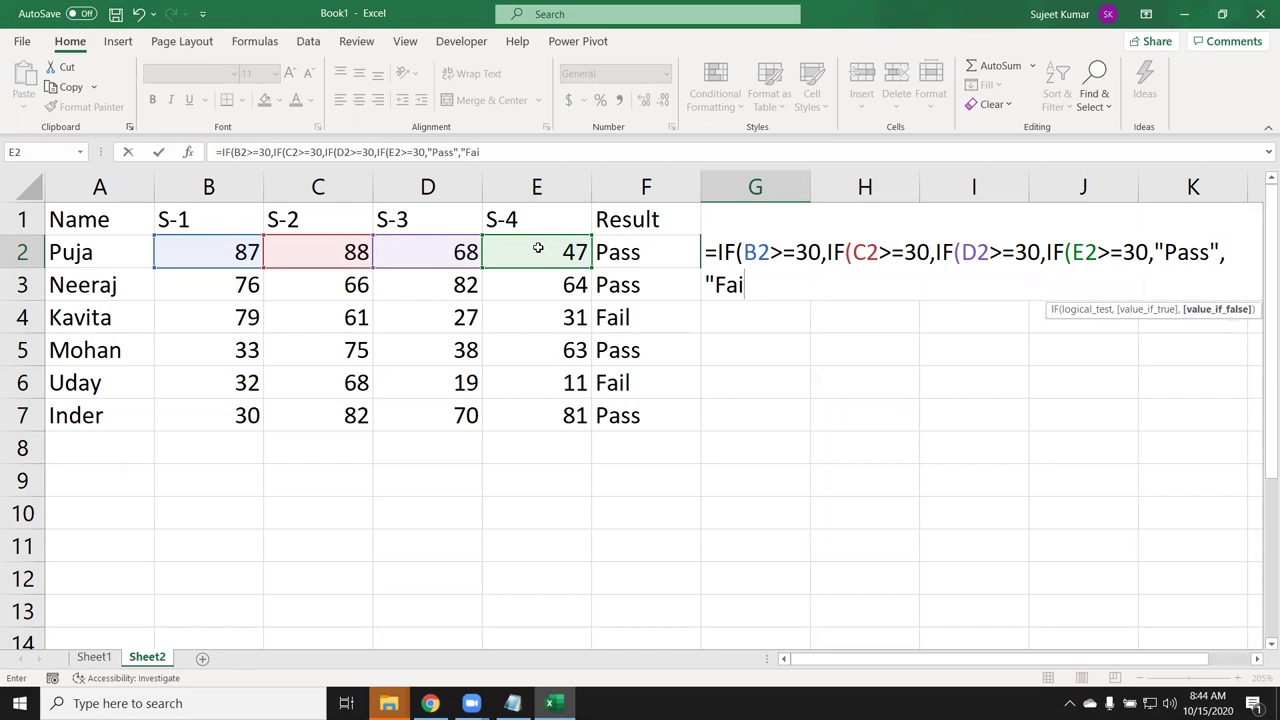
{"action": "type", "text": "l"}
{"action": "type", "text": "\")"}
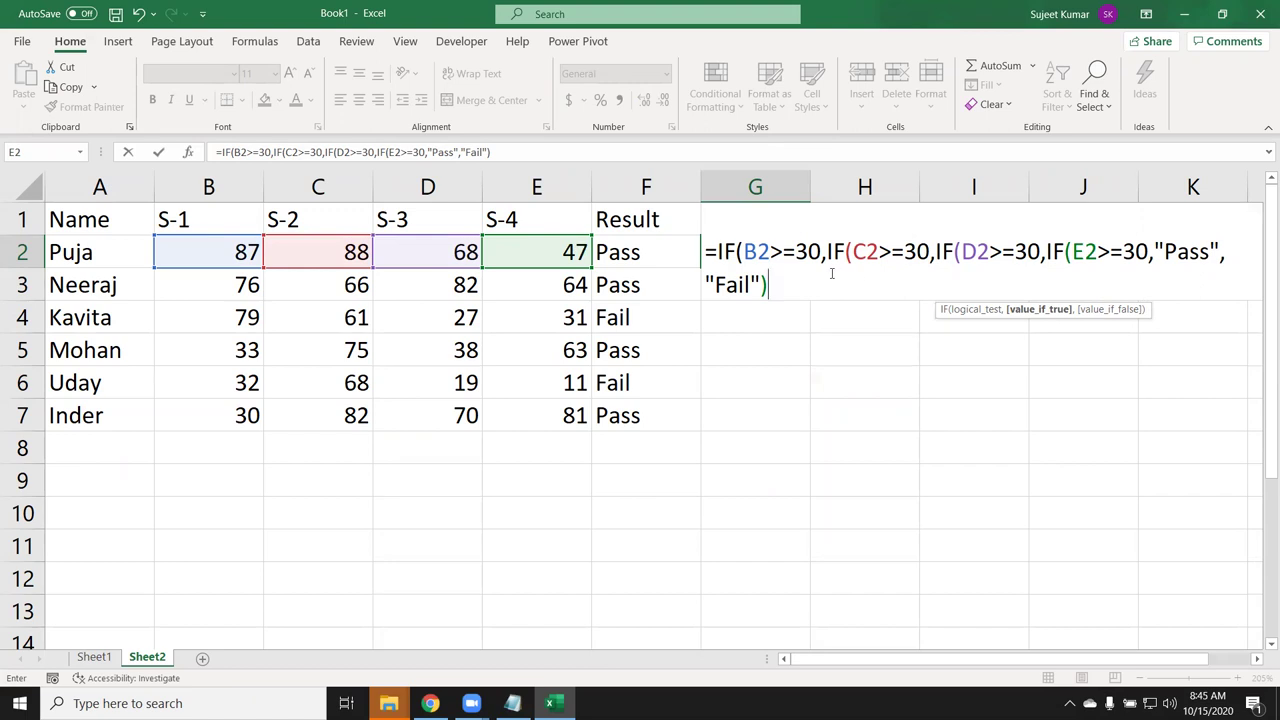
{"action": "type", "text": ",\" Fail\"),\"Fail\")"}
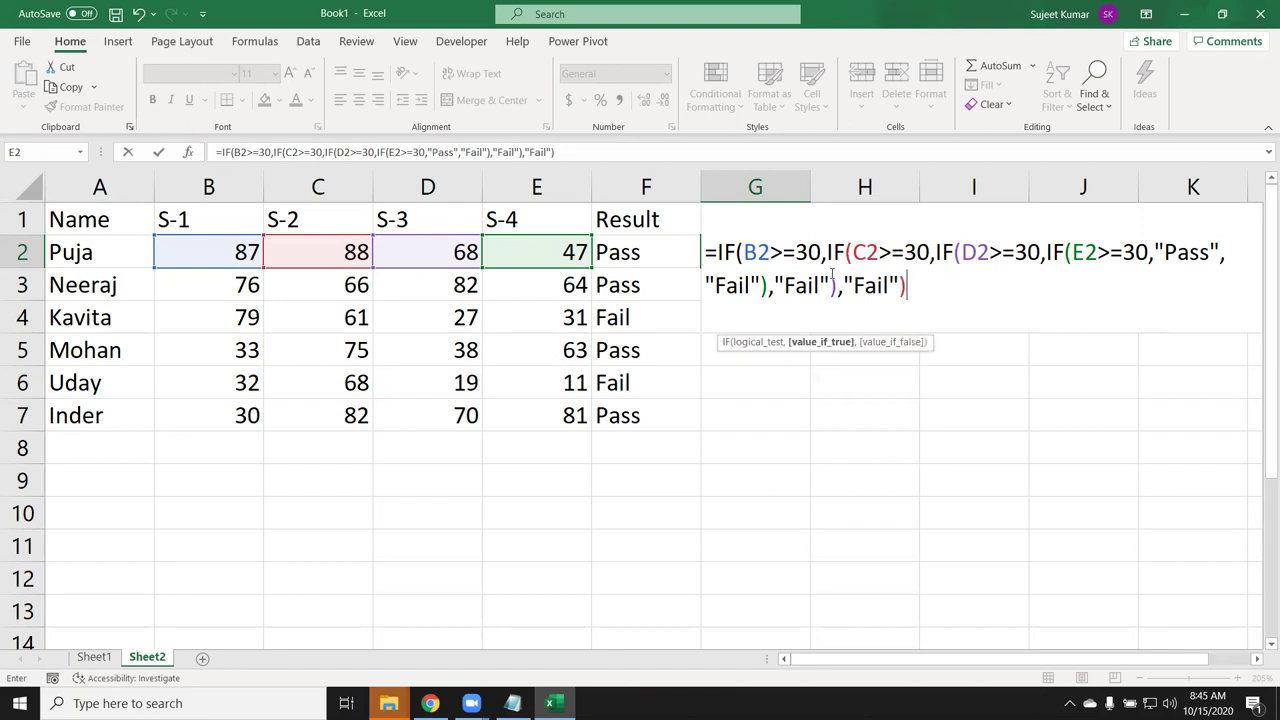
{"action": "type", "text": ",\"Fail"}
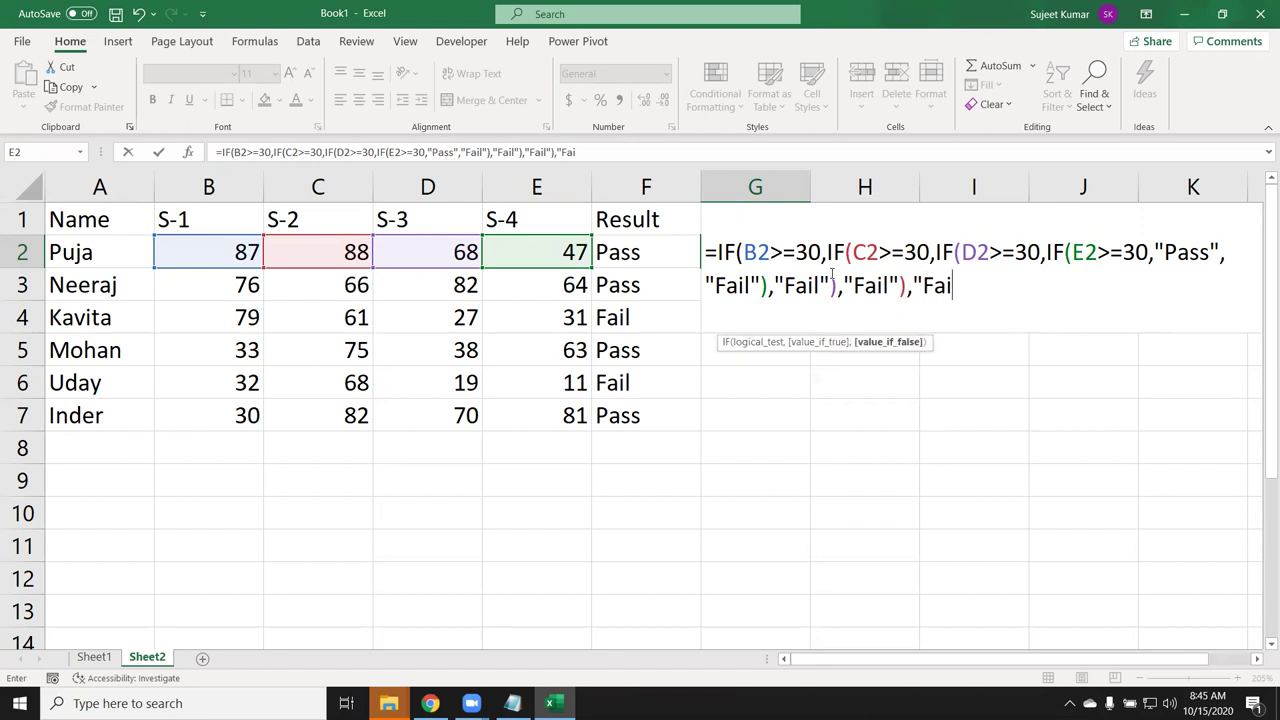
{"action": "type", "text": "\")"}
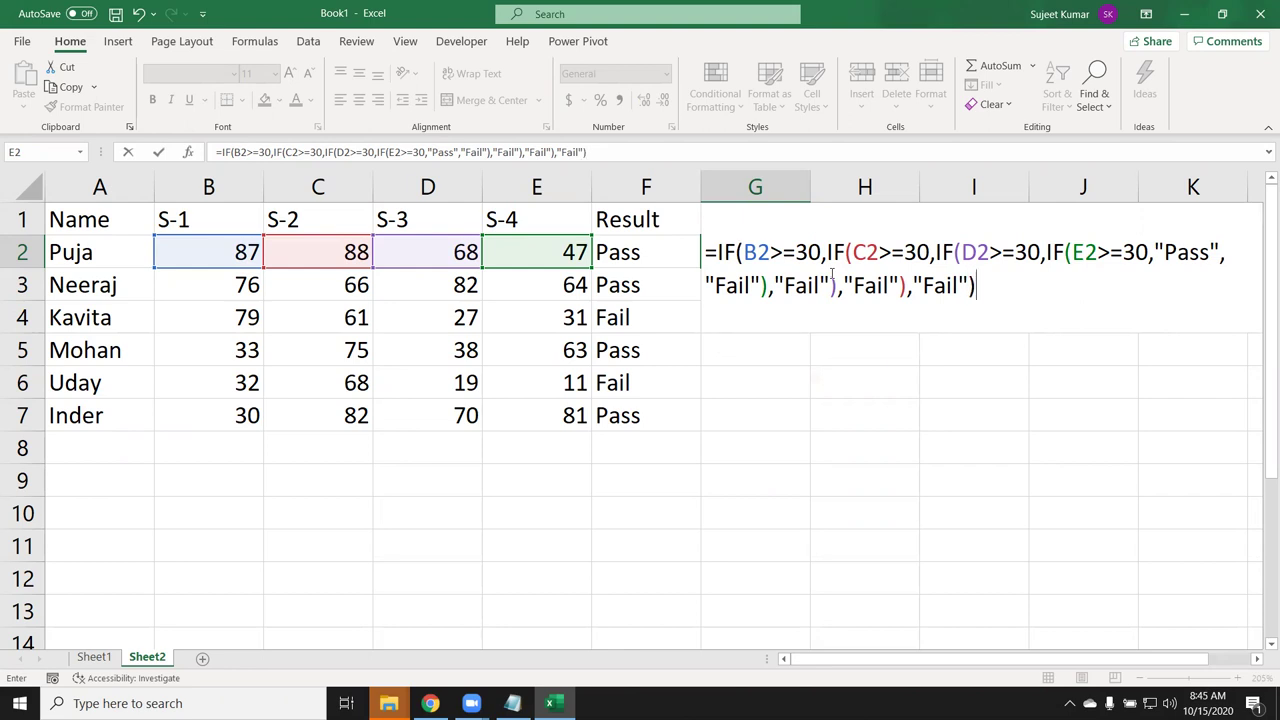
{"action": "key", "text": "Return"}
{"action": "key", "text": "Up"}
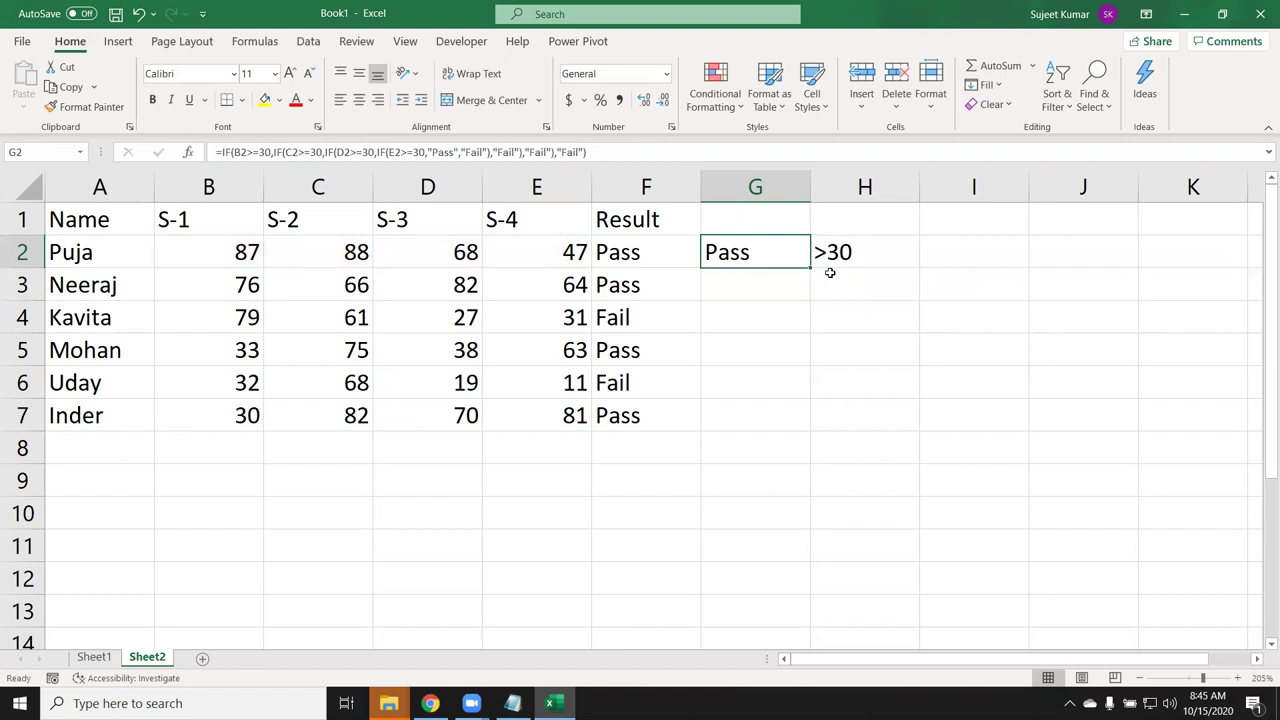
{"action": "key", "text": "F2"}
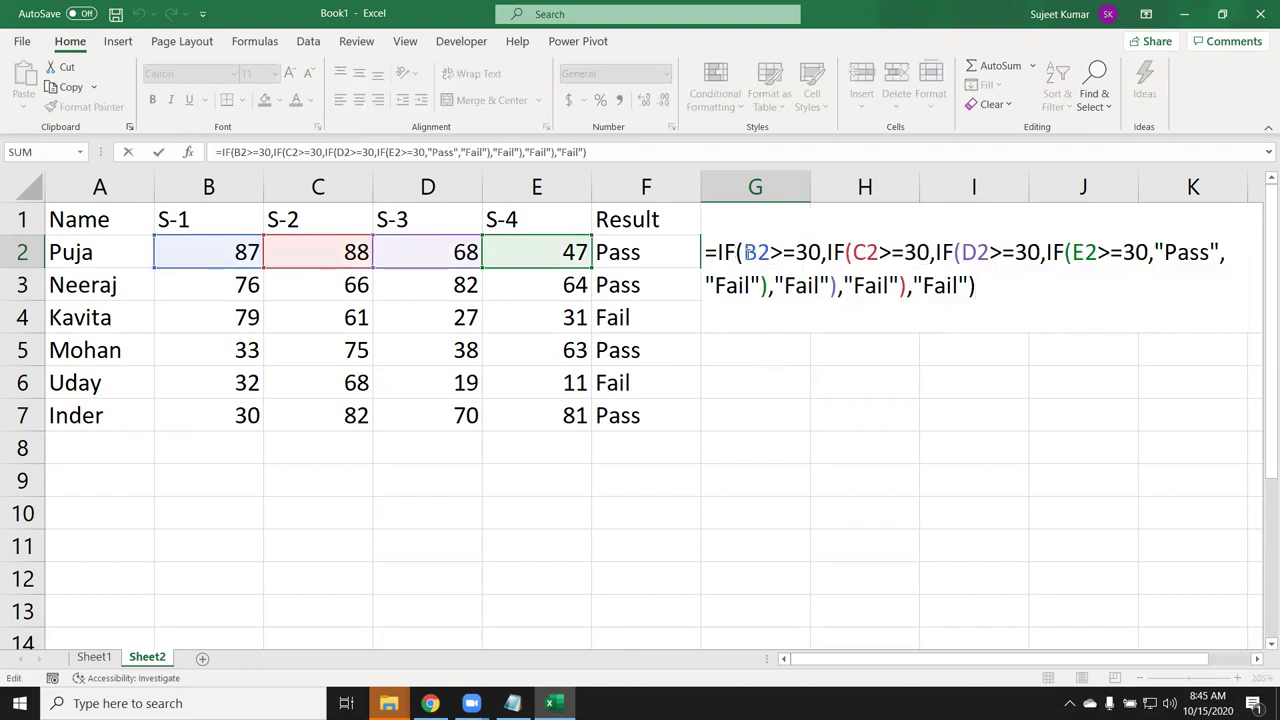
{"action": "left_click_drag", "start_coordinate": [744, 252], "coordinate": [818, 262]}
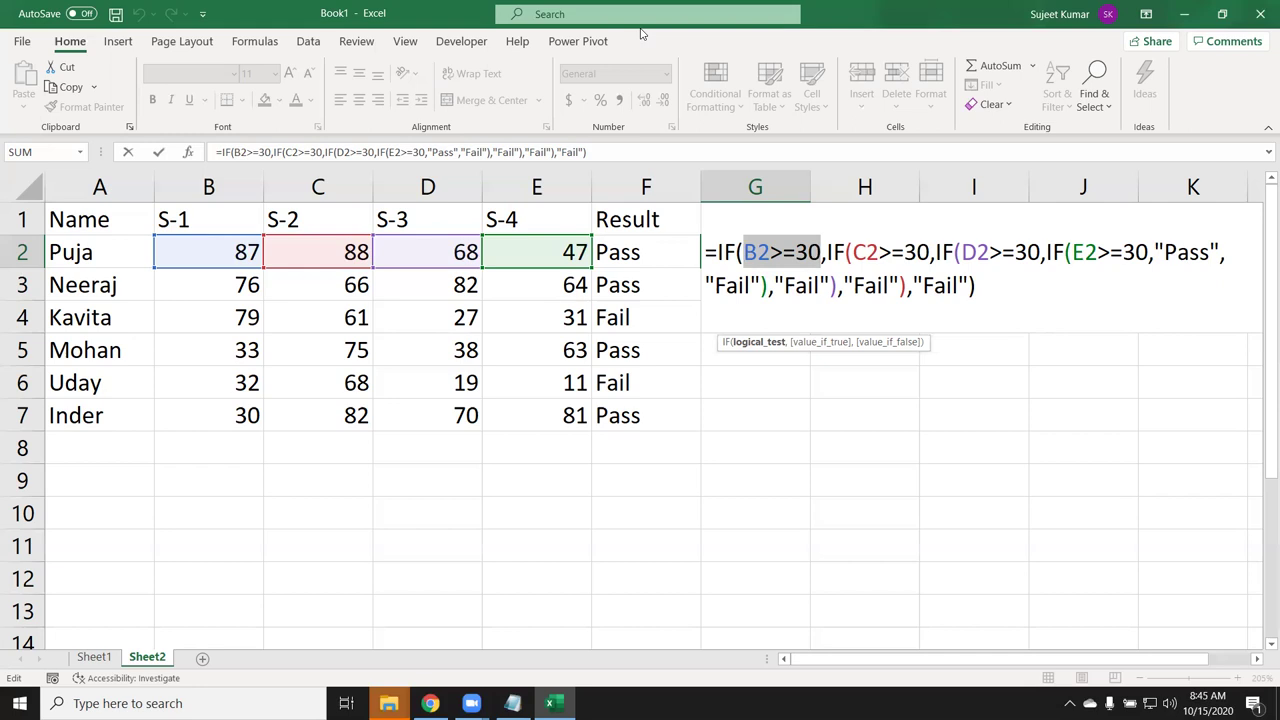
{"action": "left_click", "coordinate": [755, 257]}
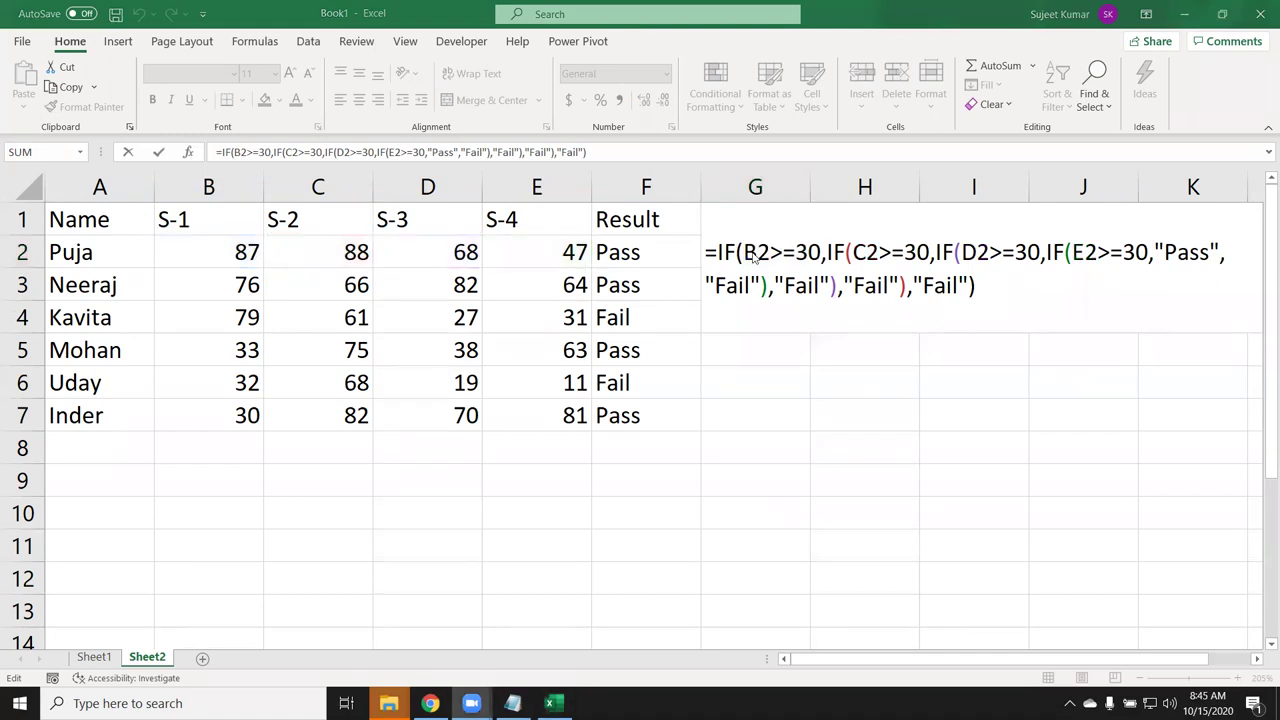
{"action": "mouse_move", "coordinate": [748, 257]}
{"action": "left_mouse_down"}
{"action": "mouse_move", "coordinate": [822, 257]}
{"action": "mouse_move", "coordinate": [878, 236]}
{"action": "left_mouse_up"}
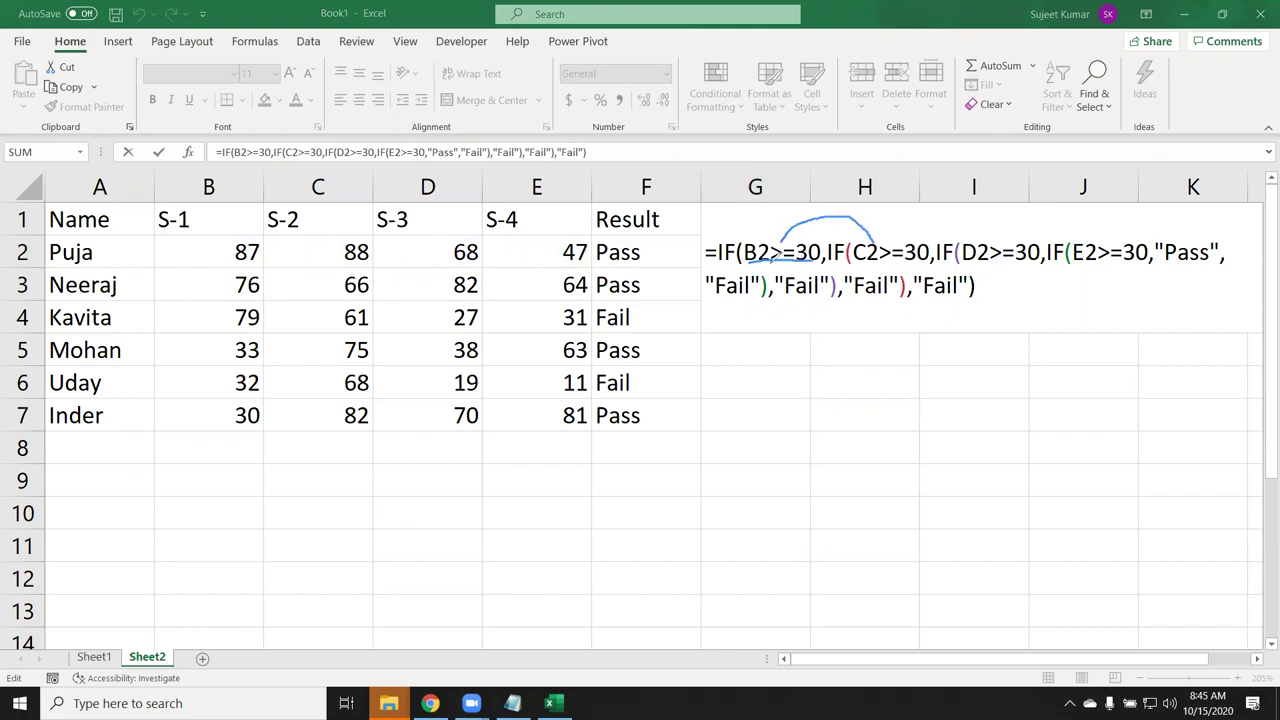
{"action": "mouse_move", "coordinate": [762, 260]}
{"action": "left_mouse_down"}
{"action": "mouse_move", "coordinate": [674, 279]}
{"action": "mouse_move", "coordinate": [968, 314]}
{"action": "left_mouse_up"}
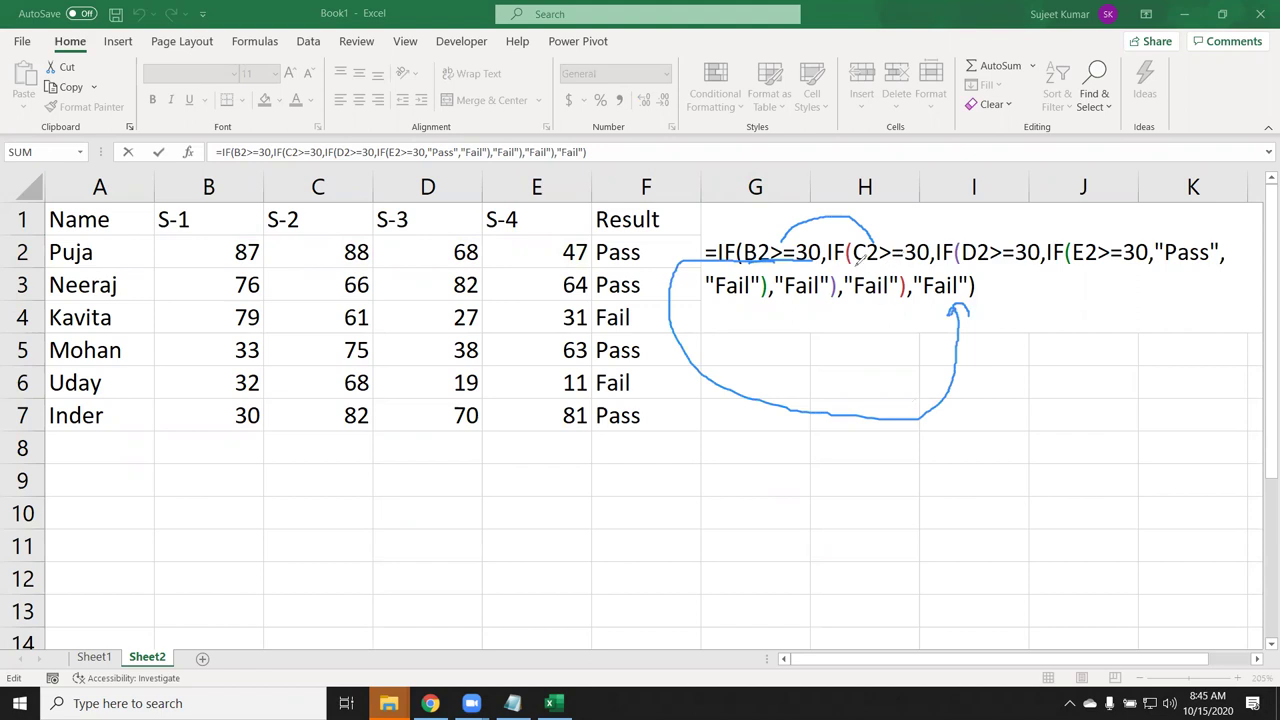
{"action": "left_click_drag", "start_coordinate": [853, 264], "coordinate": [916, 265]}
{"action": "mouse_move", "coordinate": [916, 246]}
{"action": "left_mouse_down"}
{"action": "mouse_move", "coordinate": [962, 206]}
{"action": "mouse_move", "coordinate": [990, 238]}
{"action": "left_mouse_up"}
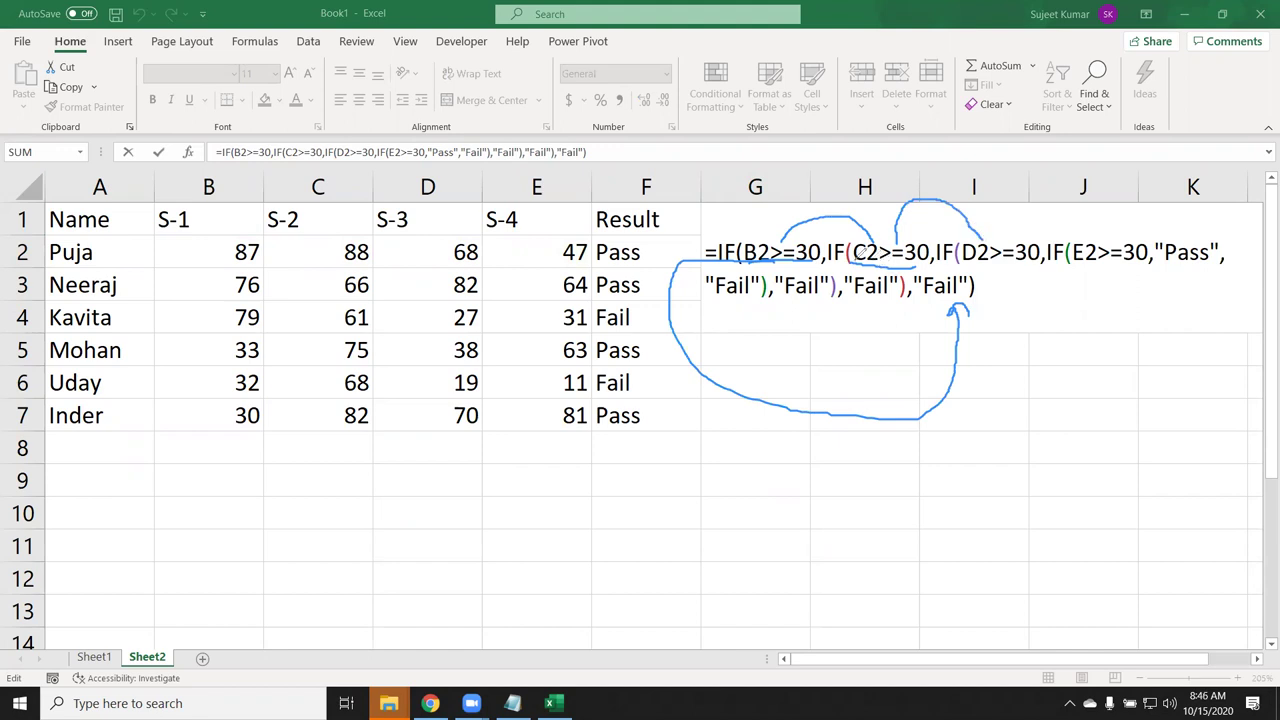
{"action": "left_click_drag", "start_coordinate": [857, 290], "coordinate": [888, 322]}
{"action": "mouse_move", "coordinate": [962, 263]}
{"action": "left_mouse_down"}
{"action": "mouse_move", "coordinate": [1040, 262]}
{"action": "mouse_move", "coordinate": [1092, 238]}
{"action": "left_mouse_up"}
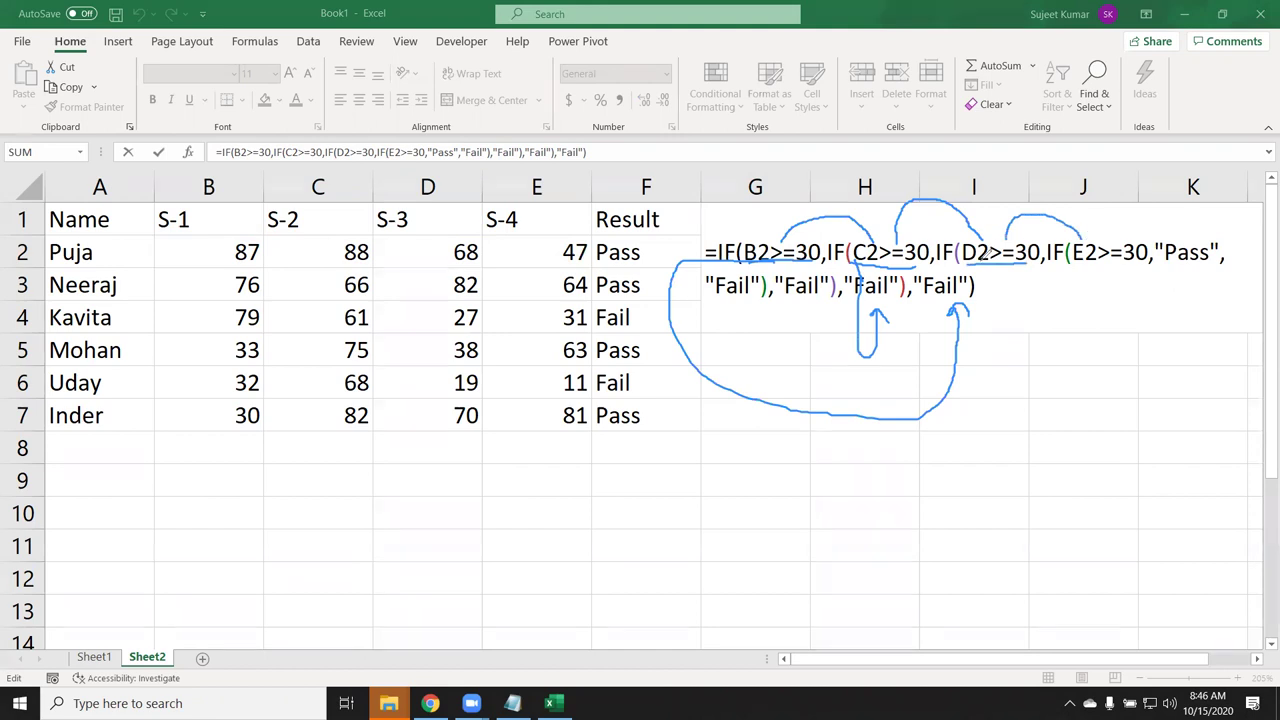
{"action": "mouse_move", "coordinate": [992, 262]}
{"action": "left_mouse_down"}
{"action": "mouse_move", "coordinate": [782, 448]}
{"action": "mouse_move", "coordinate": [806, 296]}
{"action": "mouse_move", "coordinate": [828, 334]}
{"action": "left_mouse_up"}
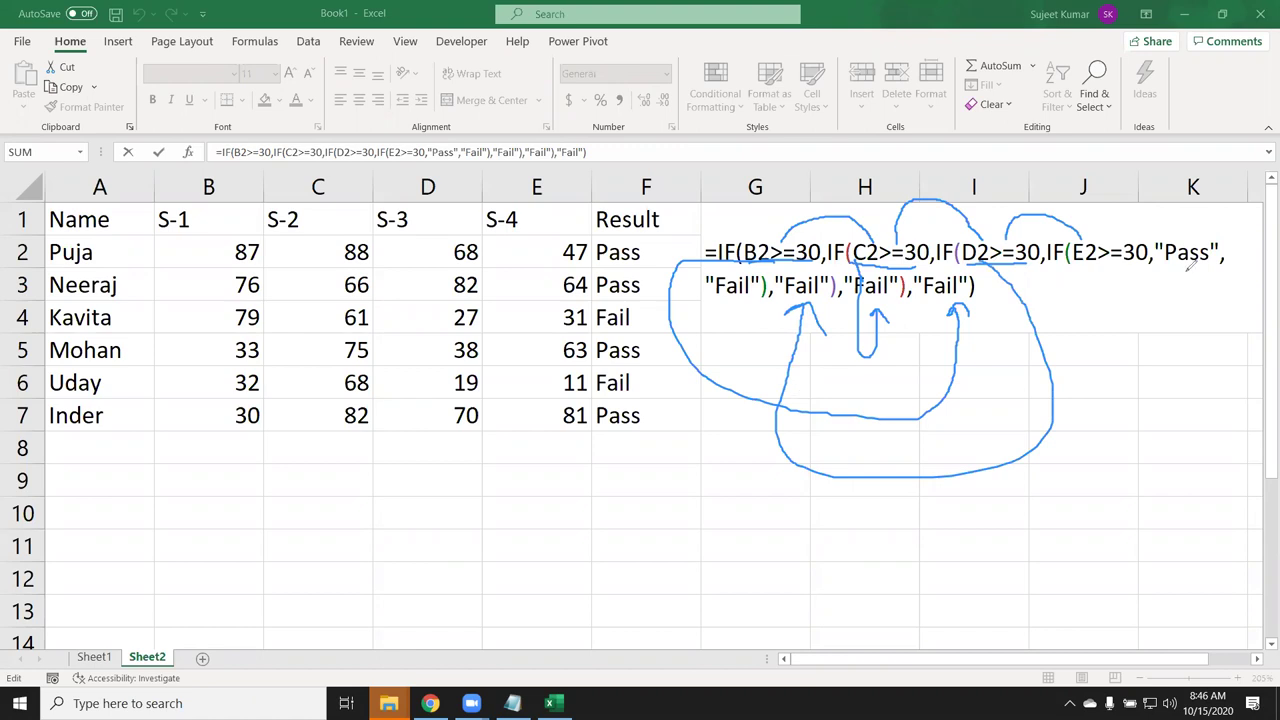
{"action": "mouse_move", "coordinate": [1088, 264]}
{"action": "left_mouse_down"}
{"action": "mouse_move", "coordinate": [1136, 272]}
{"action": "mouse_move", "coordinate": [1184, 238]}
{"action": "mouse_move", "coordinate": [737, 305]}
{"action": "mouse_move", "coordinate": [768, 314]}
{"action": "left_mouse_up"}
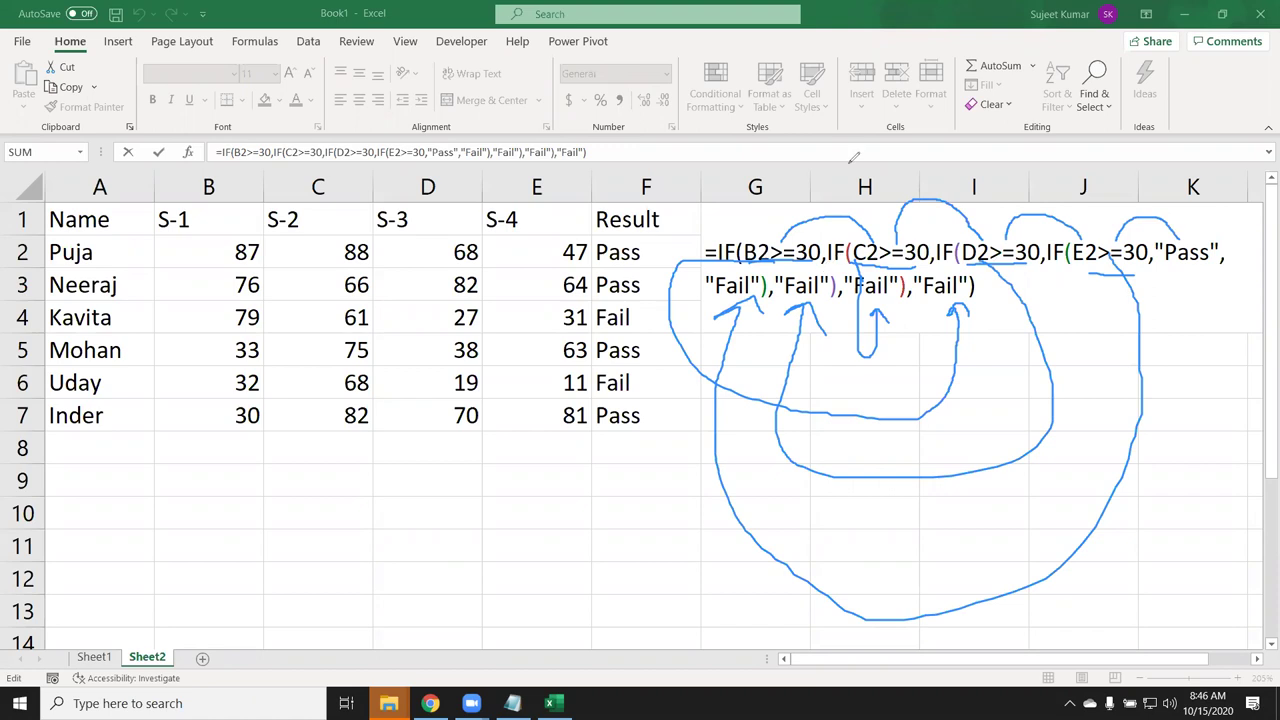
{"action": "key", "text": "e"}
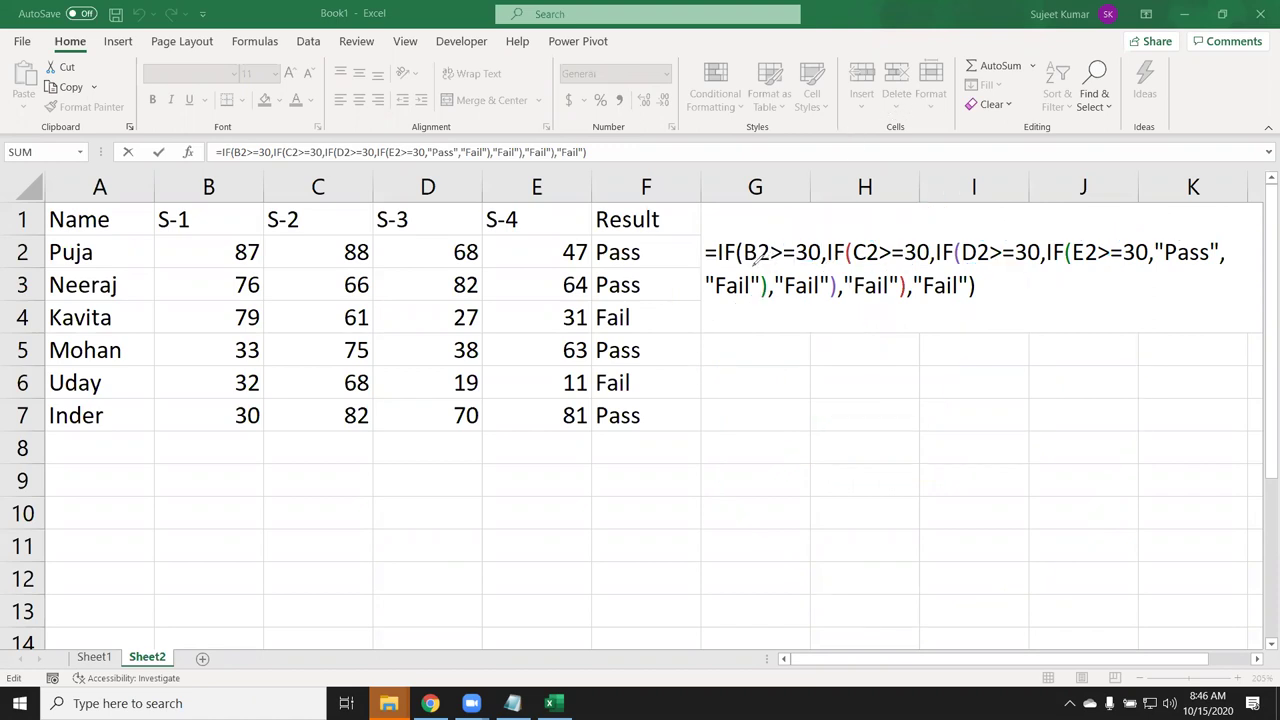
- Mark the B2 and C2 tests and the Fail results of G2's formula with ink
{"action": "left_click_drag", "start_coordinate": [754, 264], "coordinate": [1223, 268]}
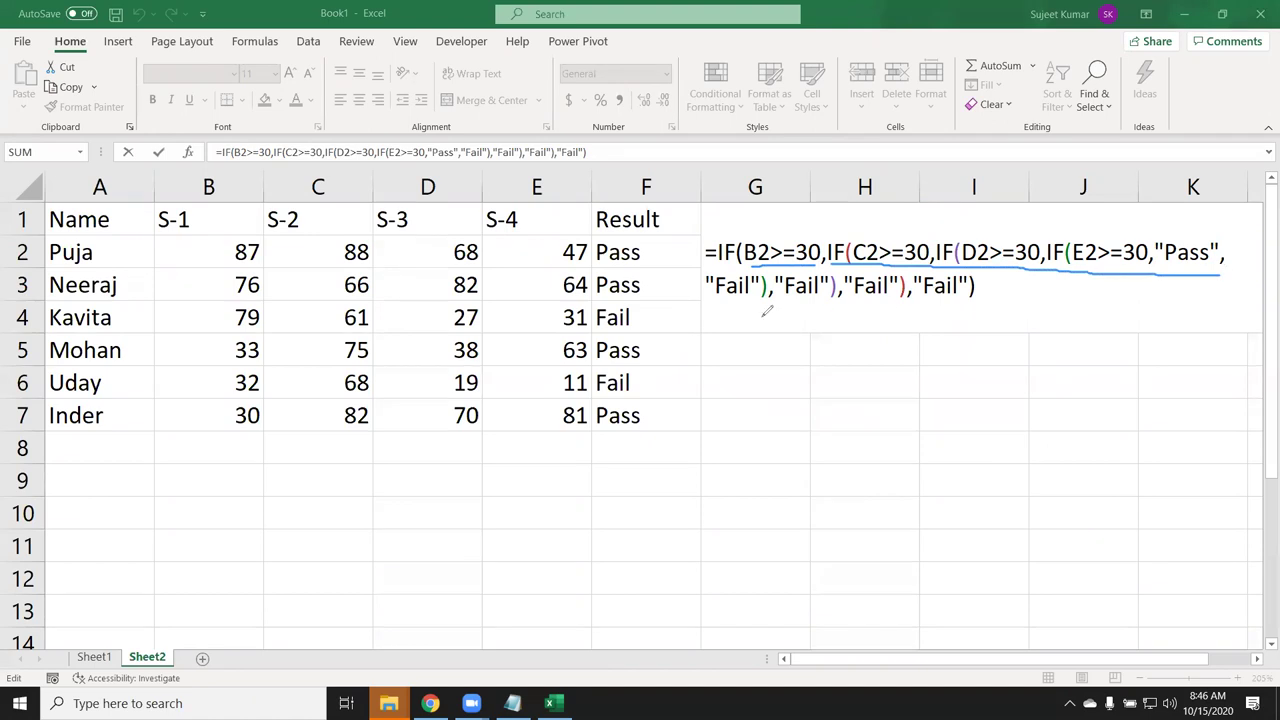
{"action": "mouse_move", "coordinate": [710, 300]}
{"action": "left_mouse_down"}
{"action": "mouse_move", "coordinate": [905, 299]}
{"action": "mouse_move", "coordinate": [981, 316]}
{"action": "left_mouse_up"}
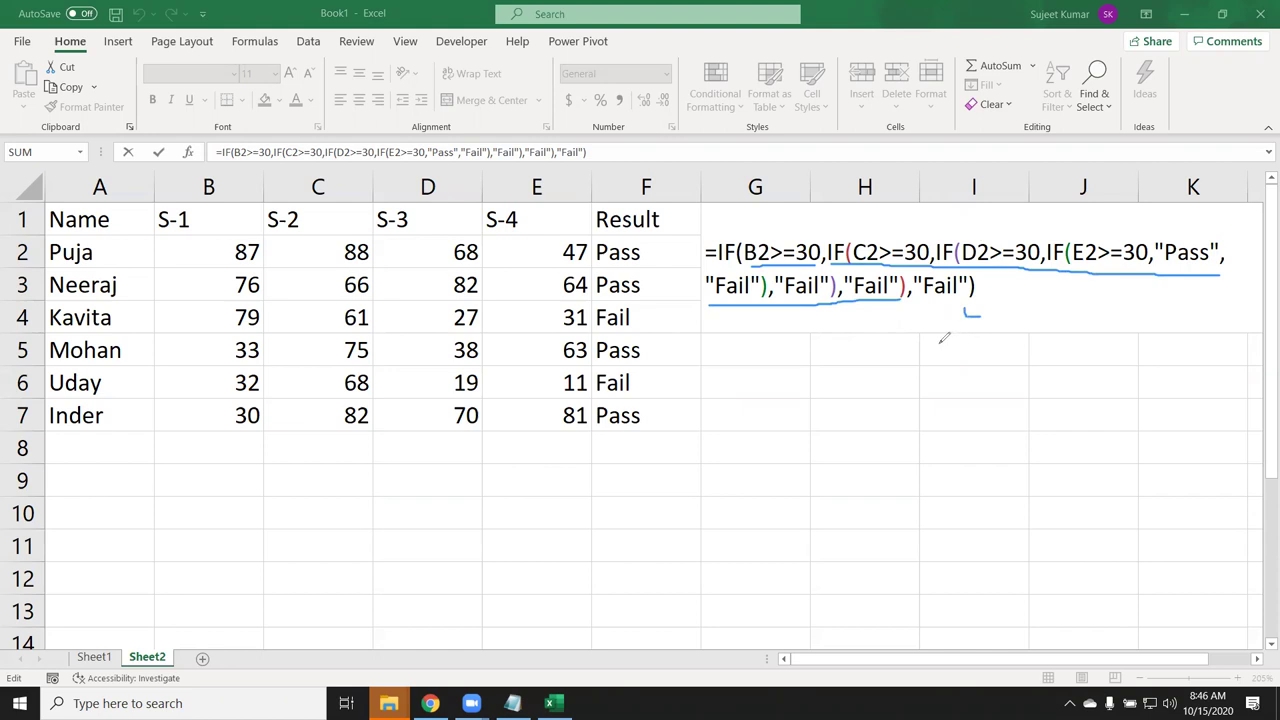
{"action": "left_click_drag", "start_coordinate": [836, 226], "coordinate": [1228, 243]}
{"action": "mouse_move", "coordinate": [684, 323]}
{"action": "left_mouse_down"}
{"action": "mouse_move", "coordinate": [780, 309]}
{"action": "mouse_move", "coordinate": [896, 318]}
{"action": "left_mouse_up"}
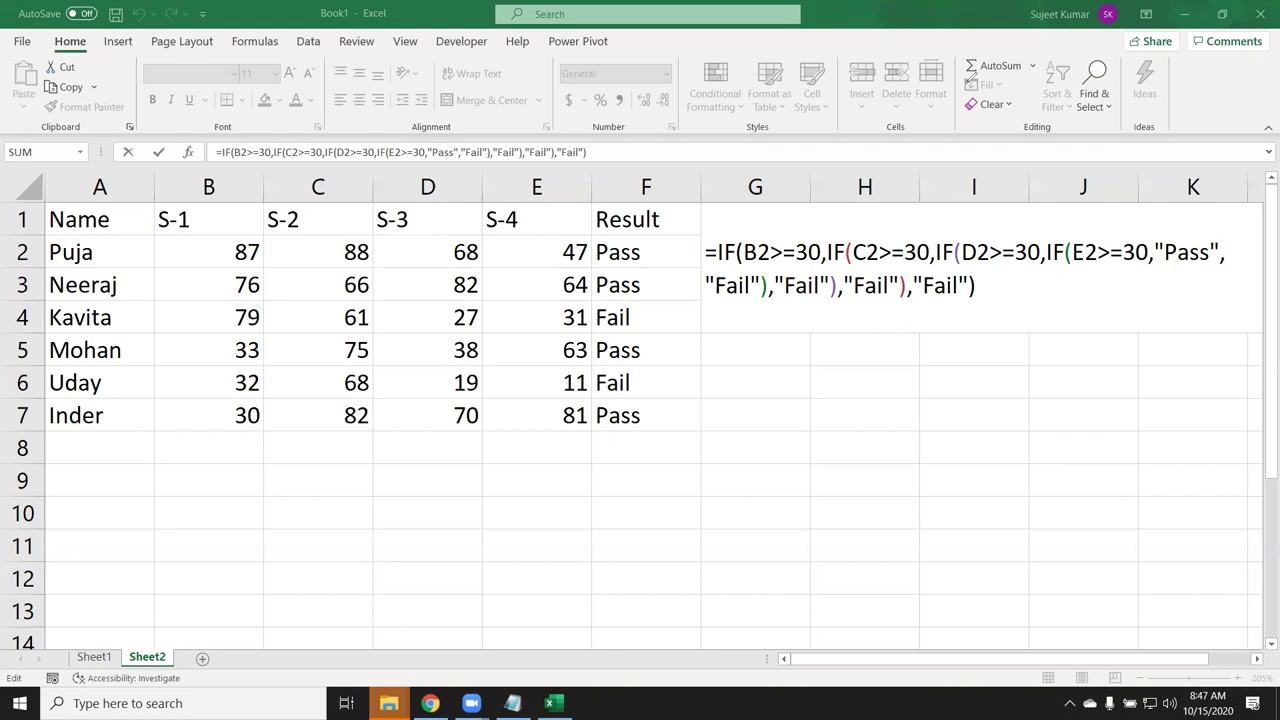
- Reopen G2's formula and relabel the first Fail result as S4Fail
{"action": "left_click_drag", "start_coordinate": [745, 252], "coordinate": [821, 252]}
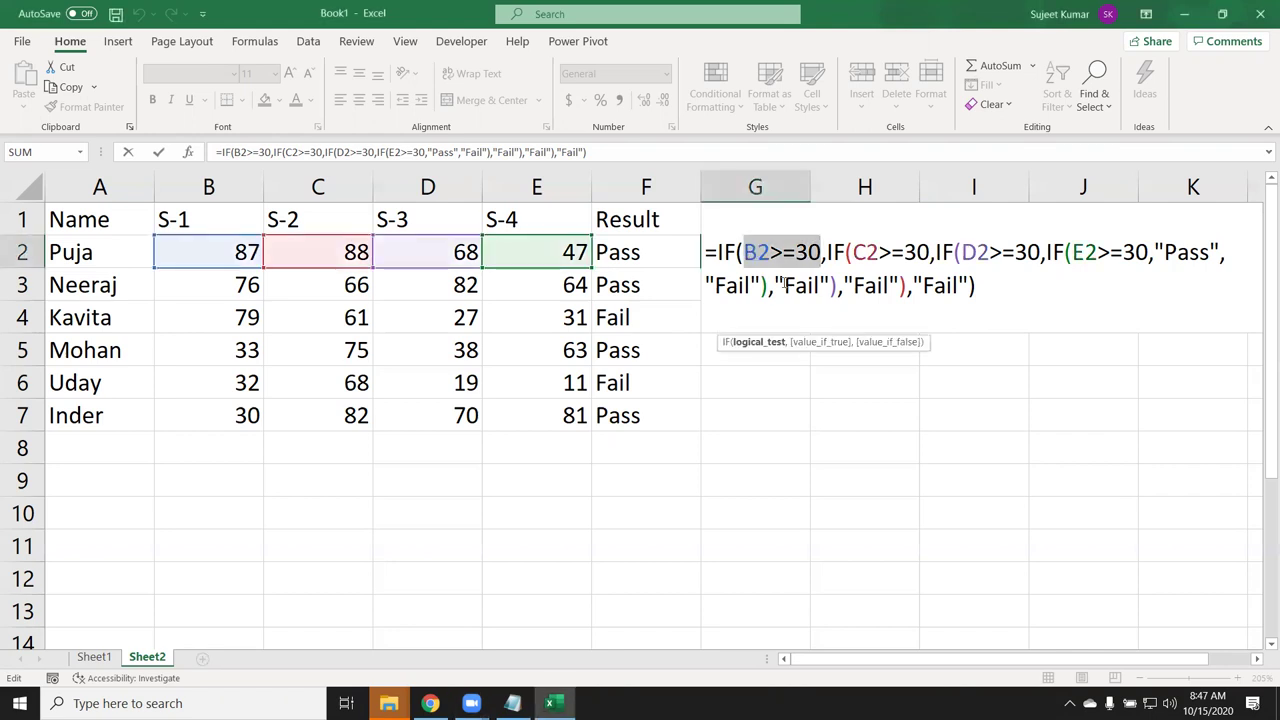
{"action": "key", "text": "Return"}
{"action": "key", "text": "Up"}
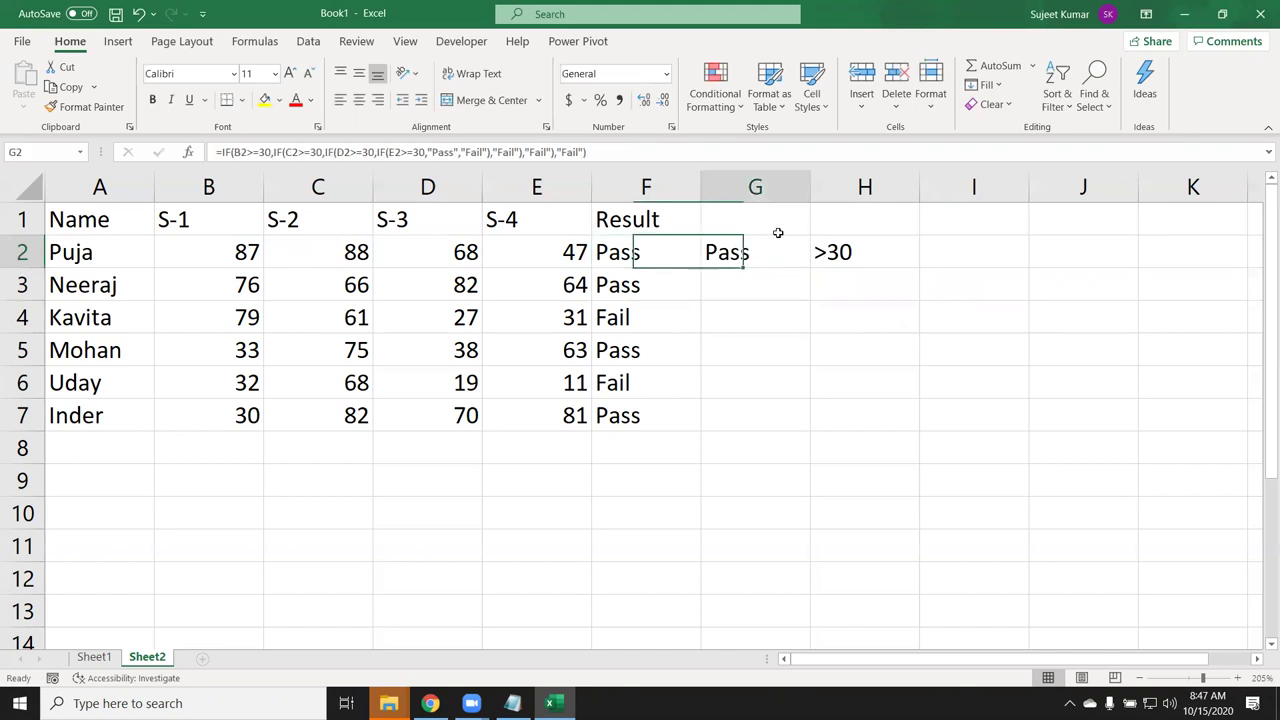
{"action": "double_click", "coordinate": [649, 252]}
{"action": "left_click", "coordinate": [1075, 252]}
{"action": "left_click", "coordinate": [1115, 252]}
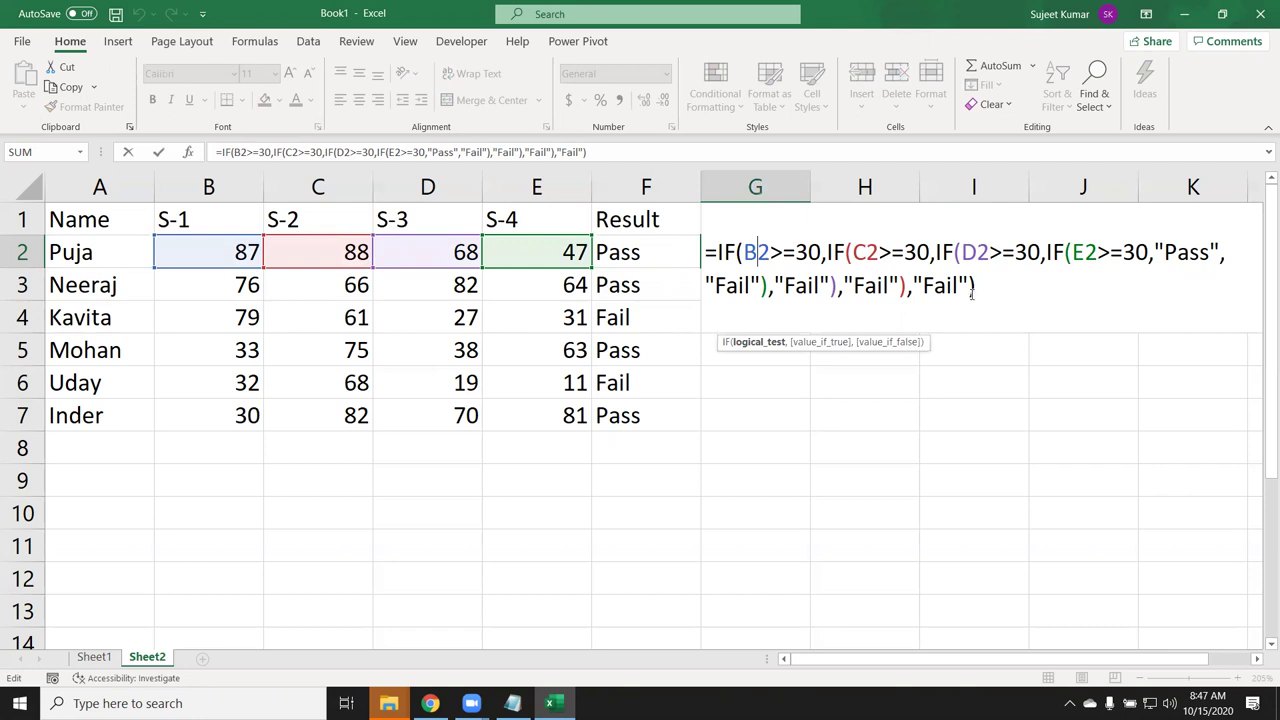
{"action": "left_click", "coordinate": [925, 287]}
{"action": "left_click", "coordinate": [844, 290]}
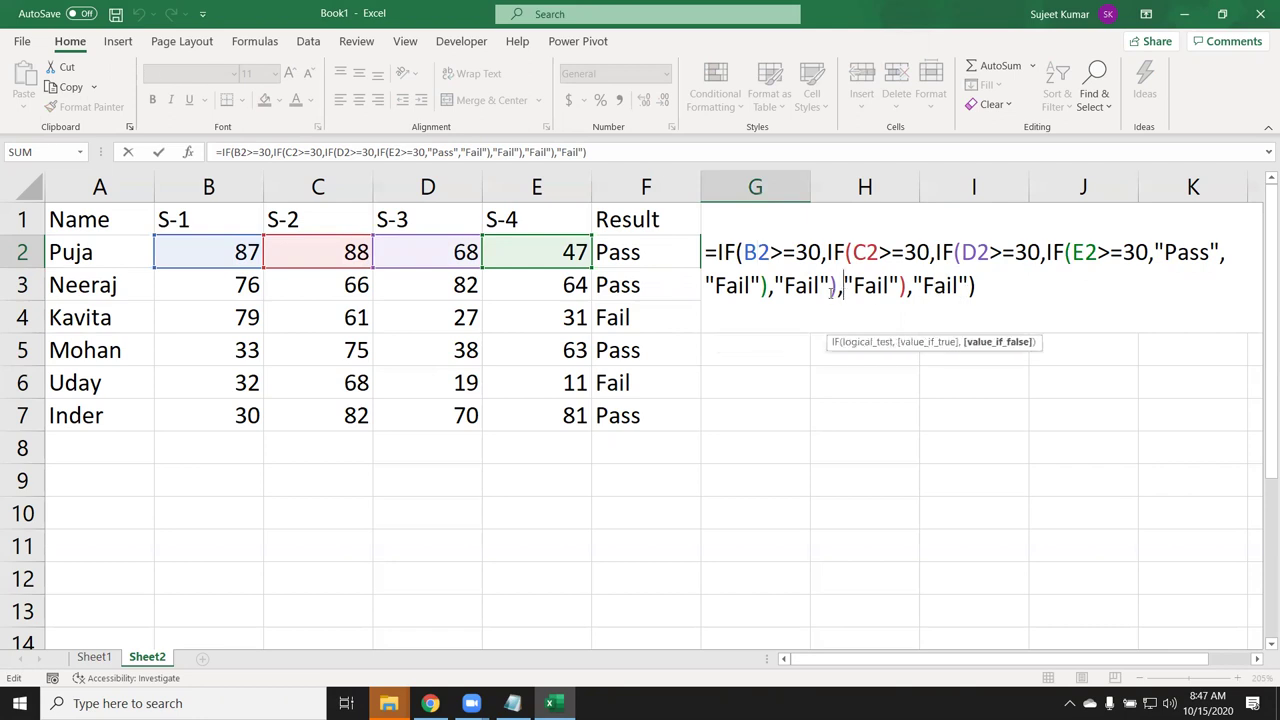
{"action": "left_click", "coordinate": [716, 285]}
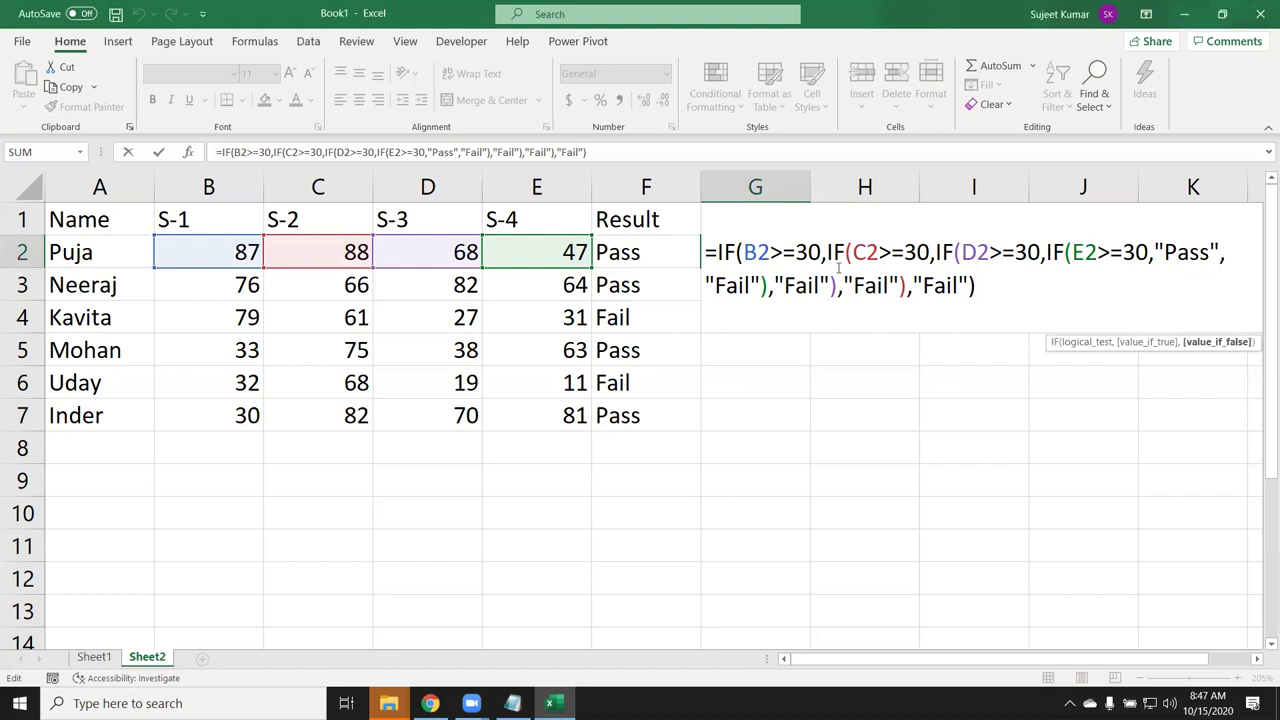
{"action": "type", "text": "S4"}
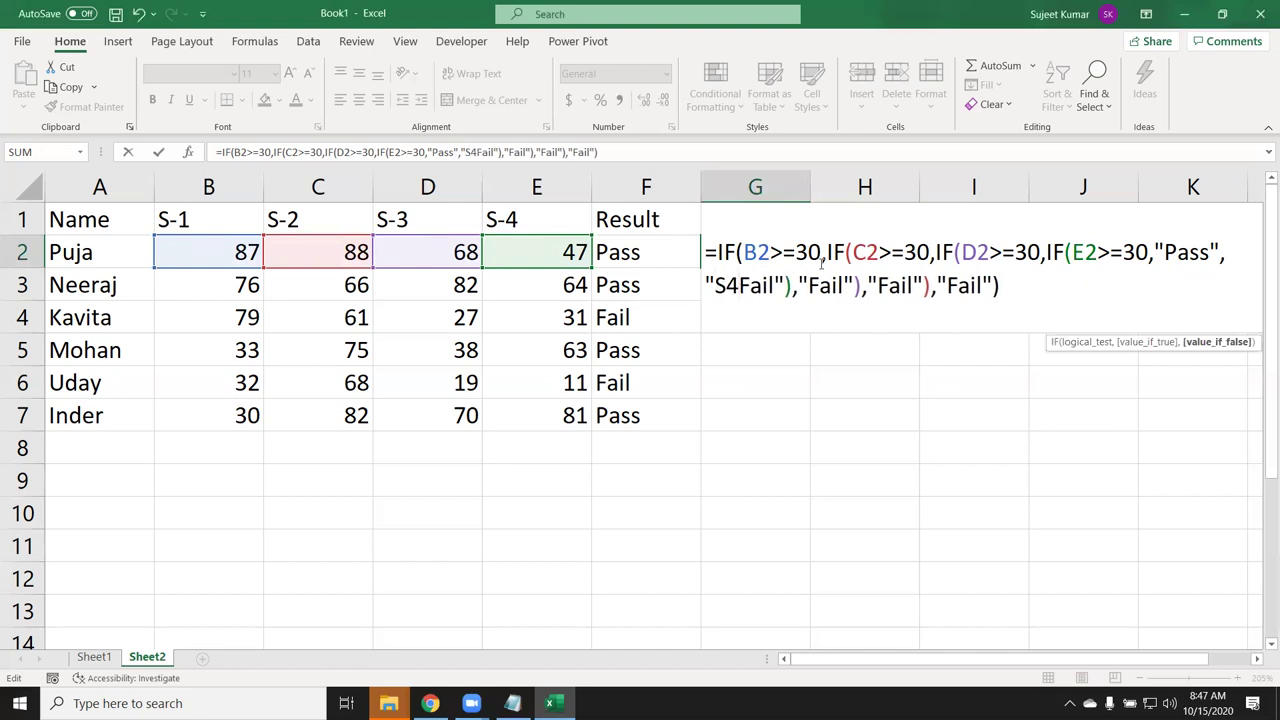
{"action": "key", "text": "BackSpace"}
{"action": "type", "text": "1"}
{"action": "key", "text": "BackSpace"}
{"action": "type", "text": "4"}
- Relabel the remaining Fail results S3Fail, S2Fail and S1Fail and commit the formula
{"action": "left_click", "coordinate": [808, 285]}
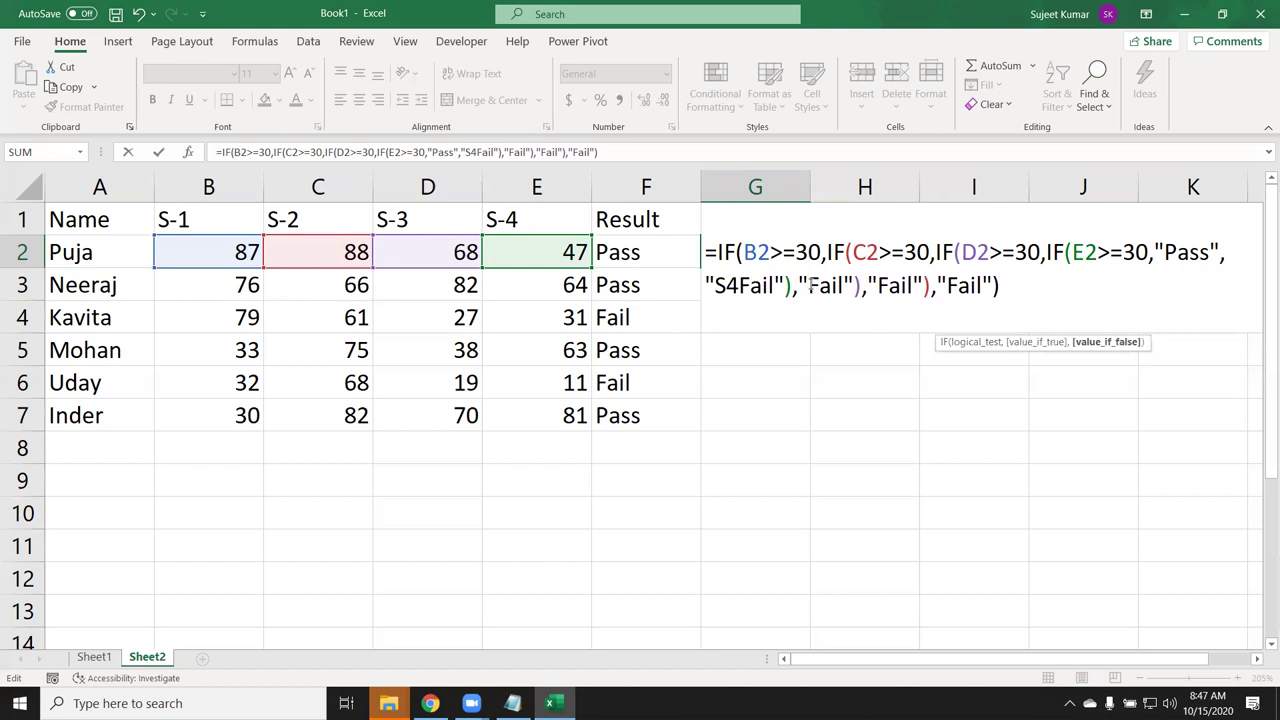
{"action": "type", "text": "S3"}
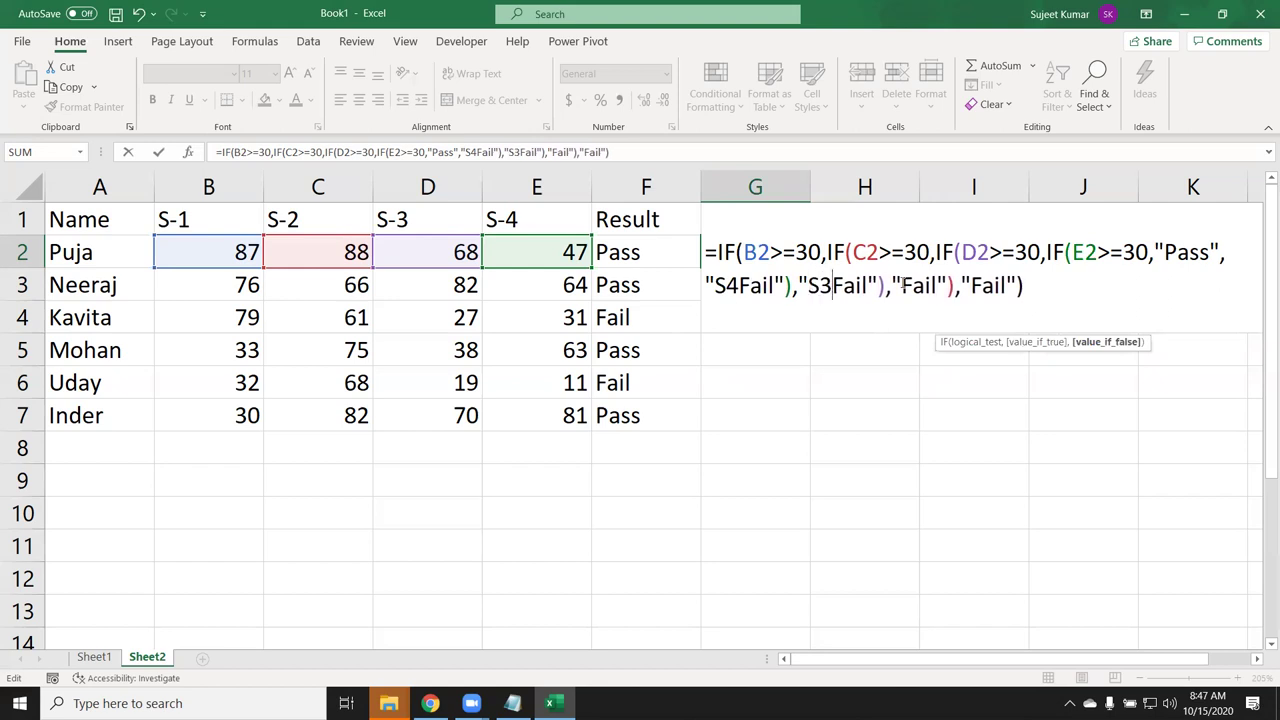
{"action": "left_click", "coordinate": [903, 285]}
{"action": "type", "text": "S2"}
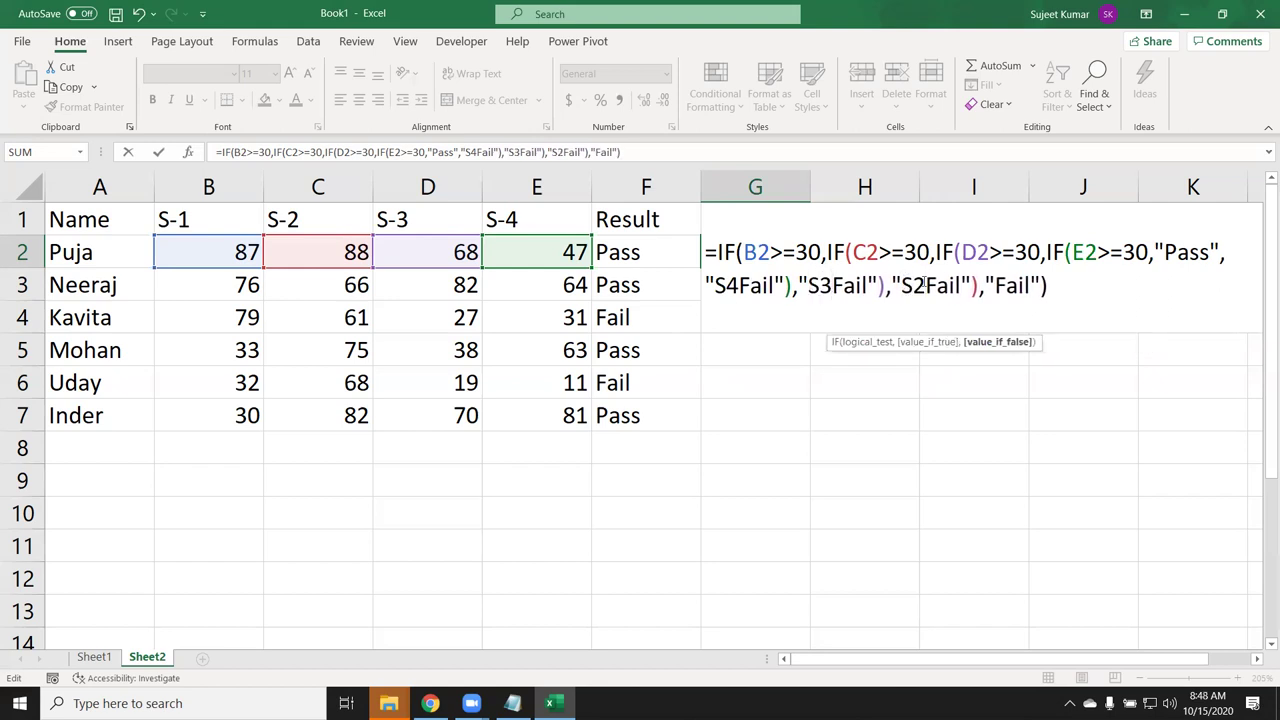
{"action": "left_click", "coordinate": [997, 283]}
{"action": "type", "text": "S1"}
{"action": "key", "text": "Return"}
{"action": "key", "text": "Up"}
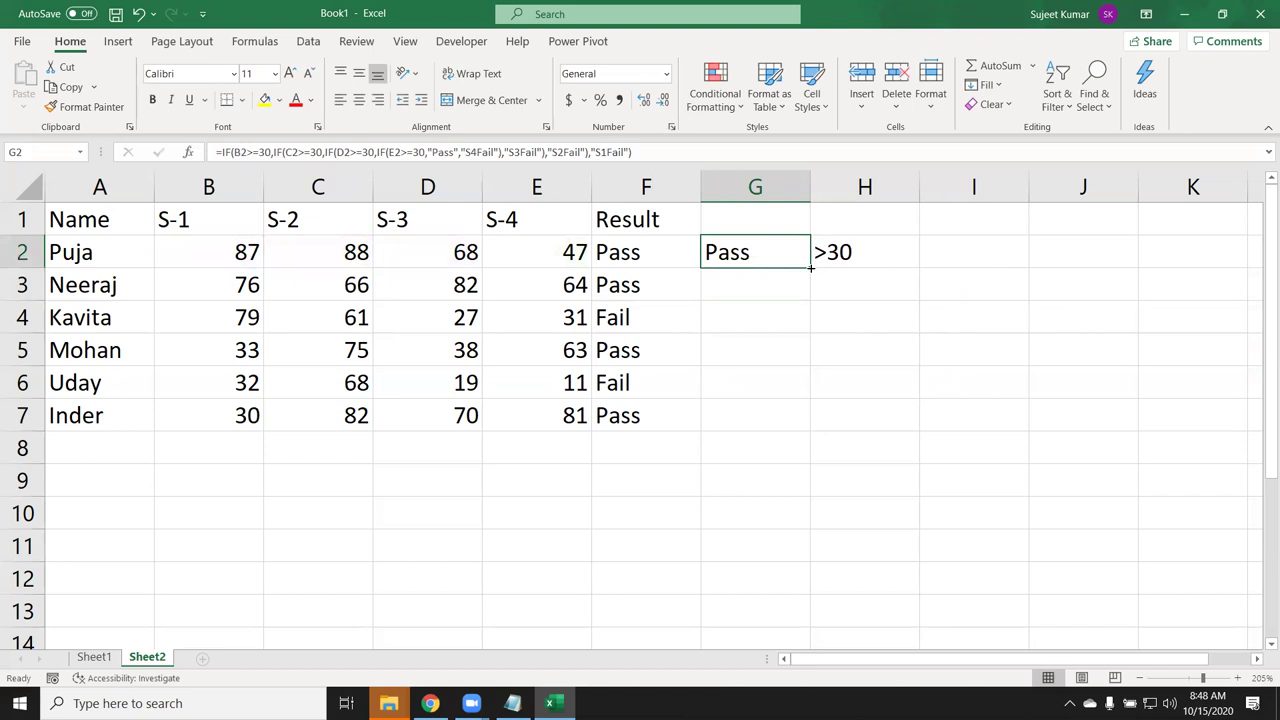
- Fill G2's formula down to G7 and add a new blank Sheet3
{"action": "double_click", "coordinate": [811, 268]}
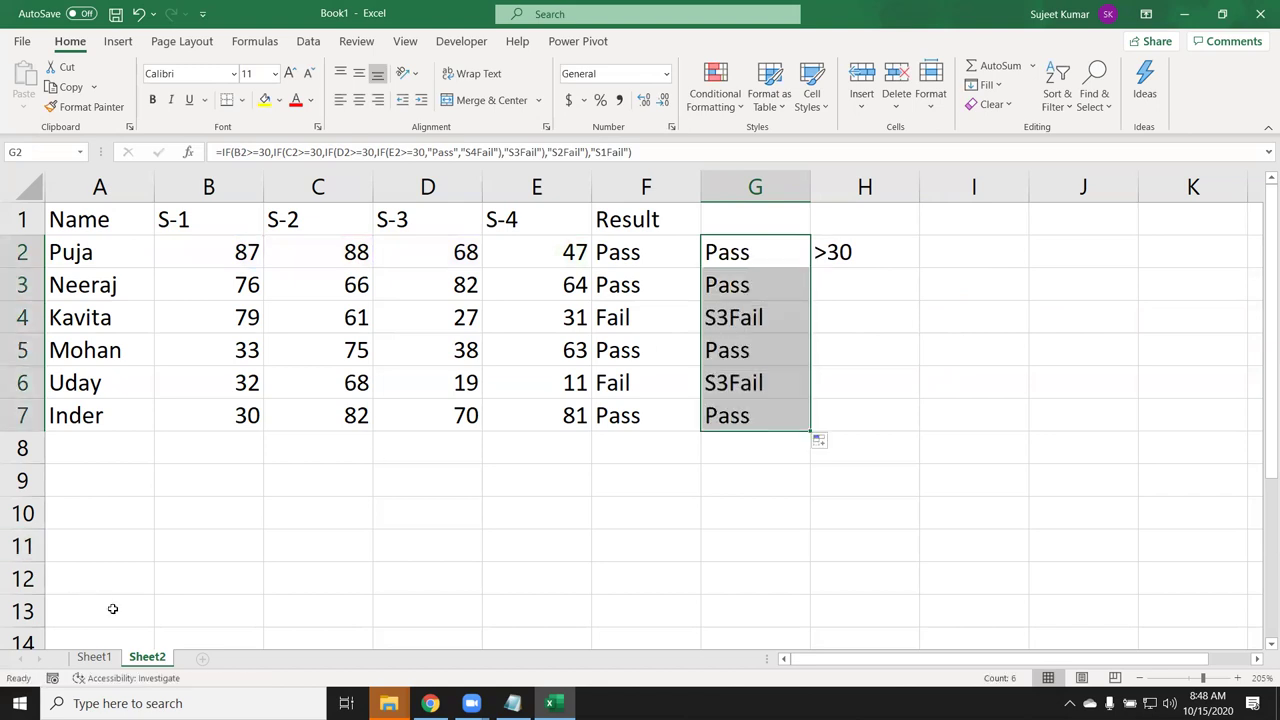
{"action": "left_click", "coordinate": [201, 659]}
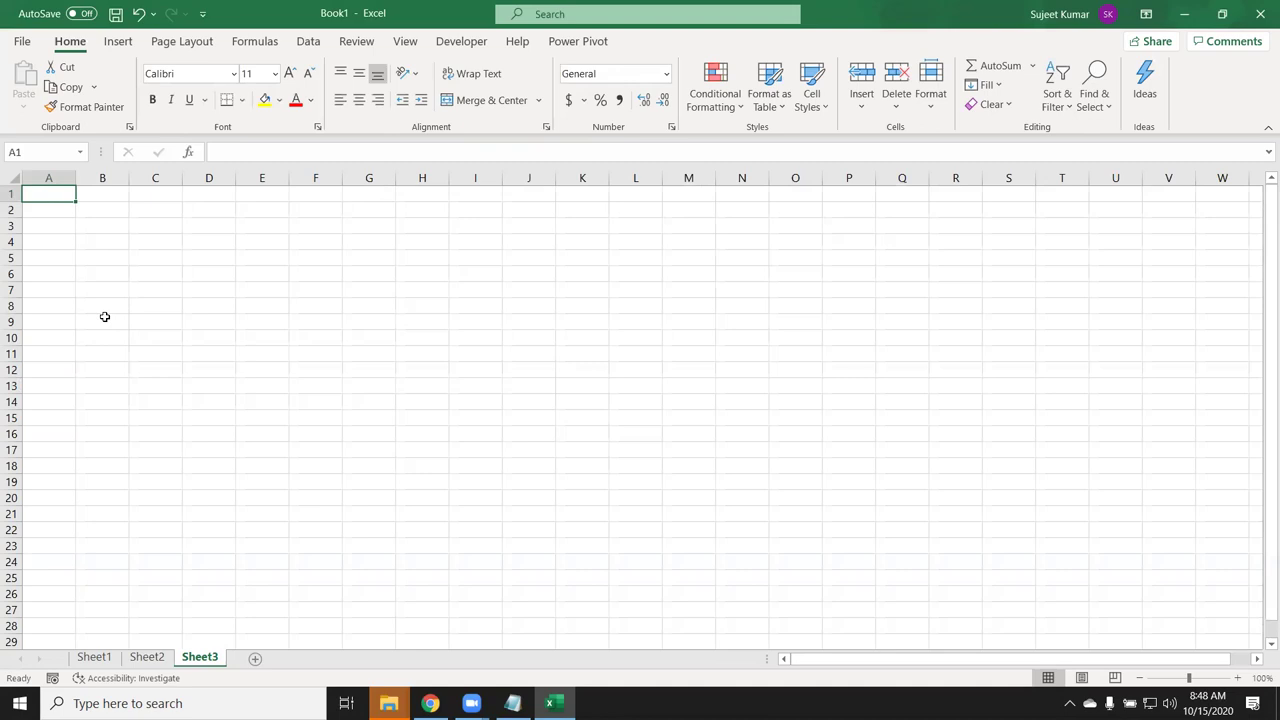
- Put a 'Date' heading in A1 and fill dates from 10-Sep (9/10) down to row 28
{"action": "type", "text": "Date"}
{"action": "key", "text": "Return"}
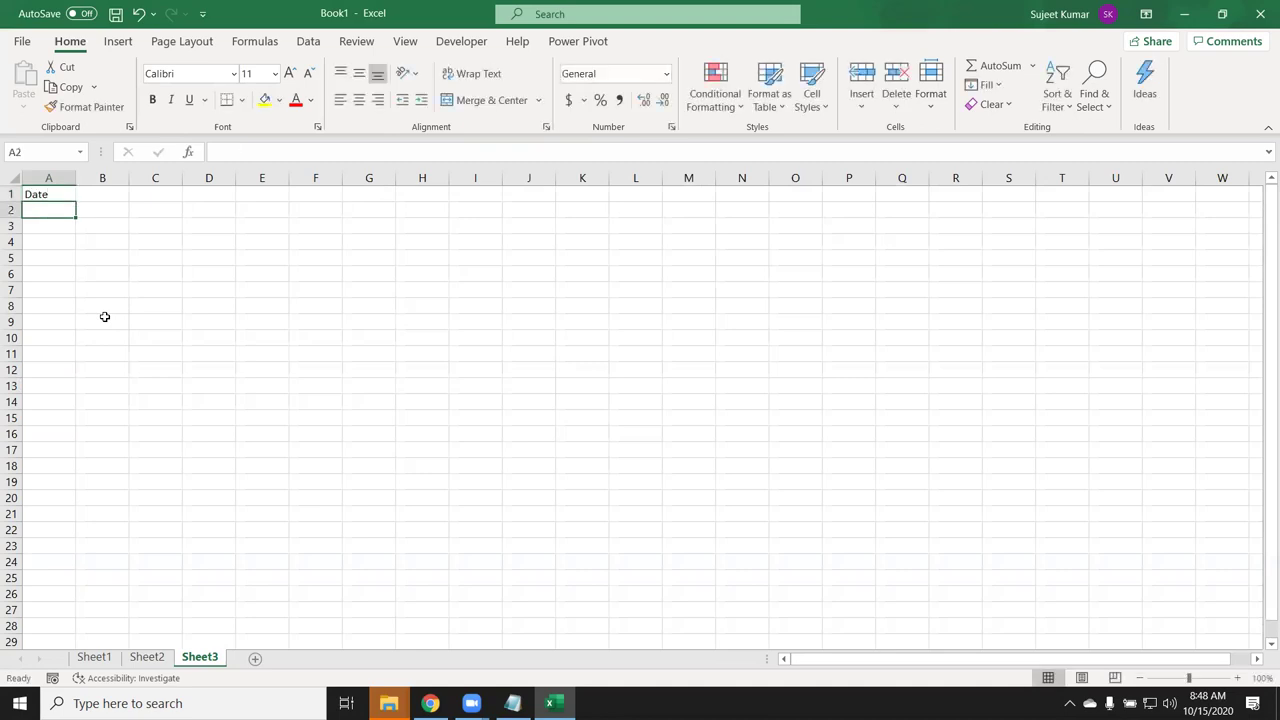
{"action": "type", "text": "9/10"}
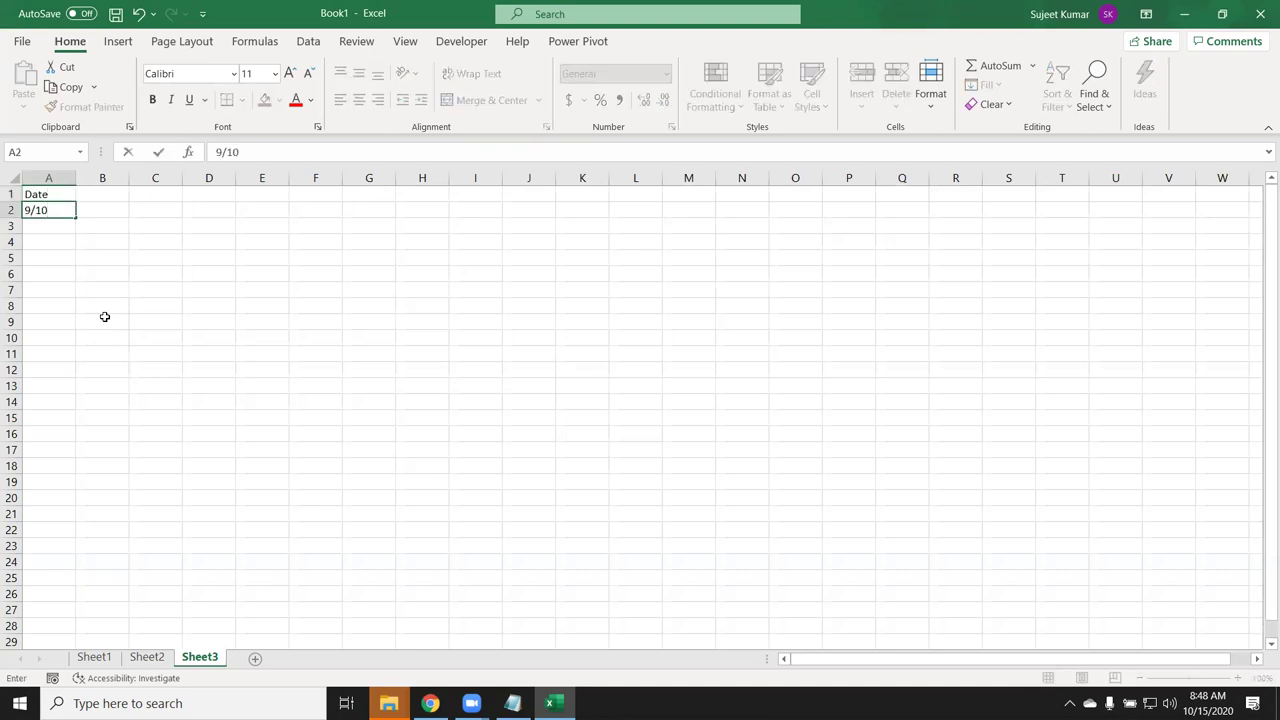
{"action": "key", "text": "Return"}
{"action": "left_click", "coordinate": [68, 214]}
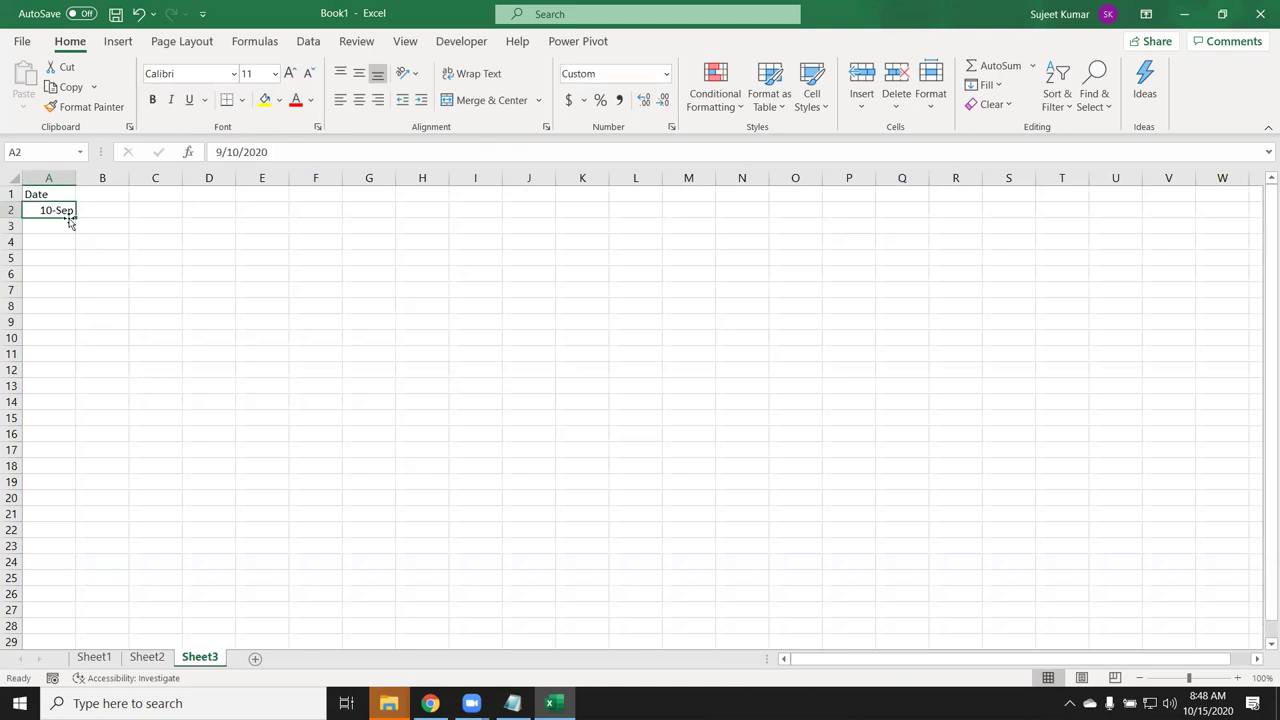
{"action": "left_click_drag", "start_coordinate": [74, 217], "coordinate": [74, 628]}
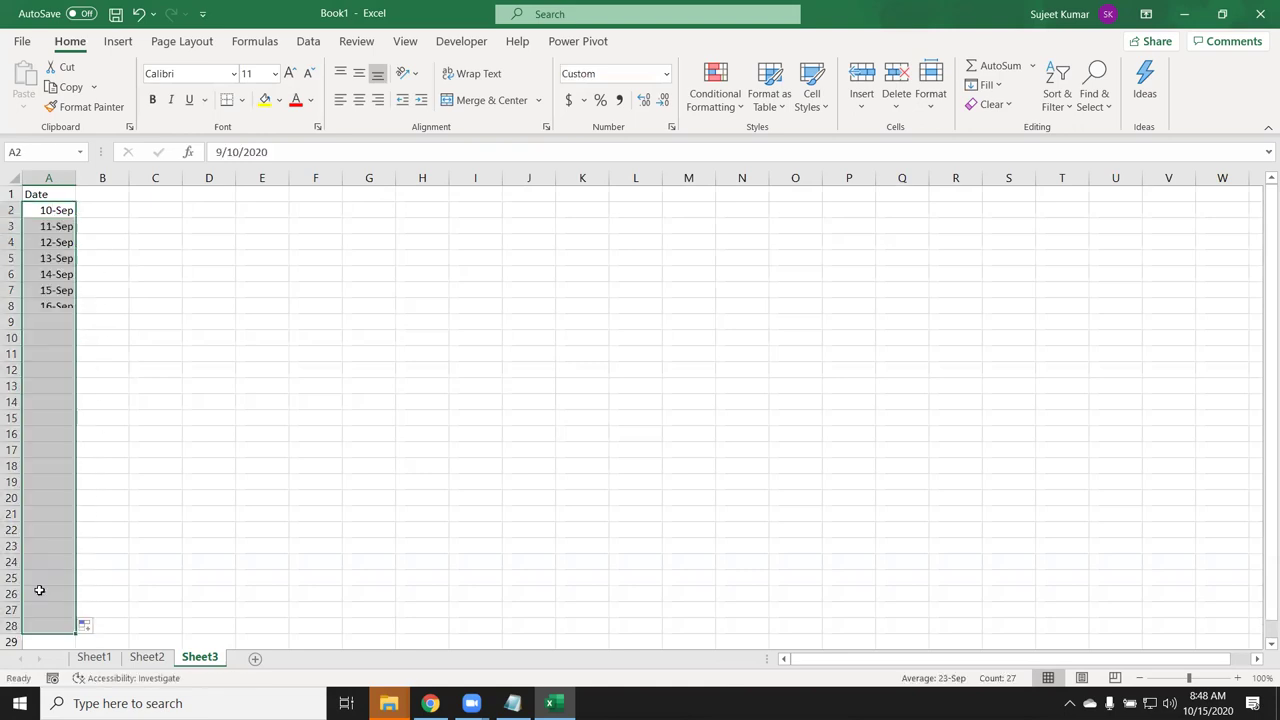
- Enter =TEXT(A2,"DDD") in B2 and copy it down to B28
{"action": "left_click", "coordinate": [112, 207]}
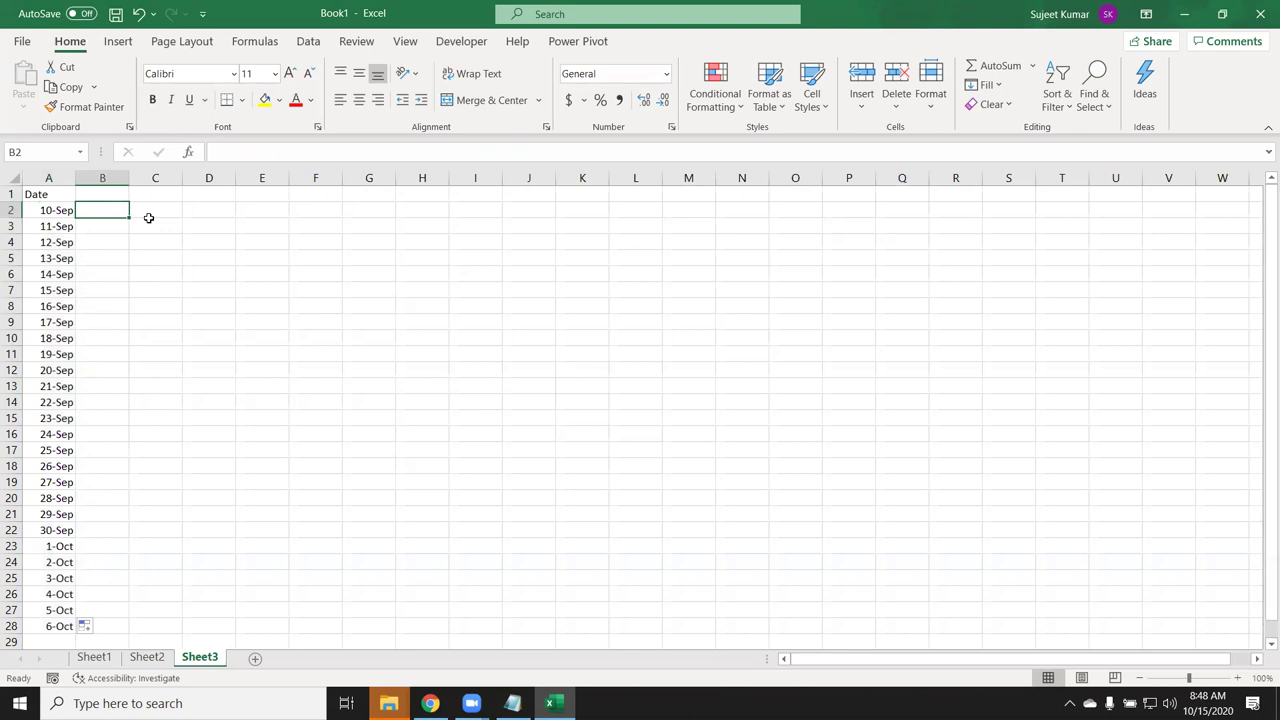
{"action": "type", "text": "="}
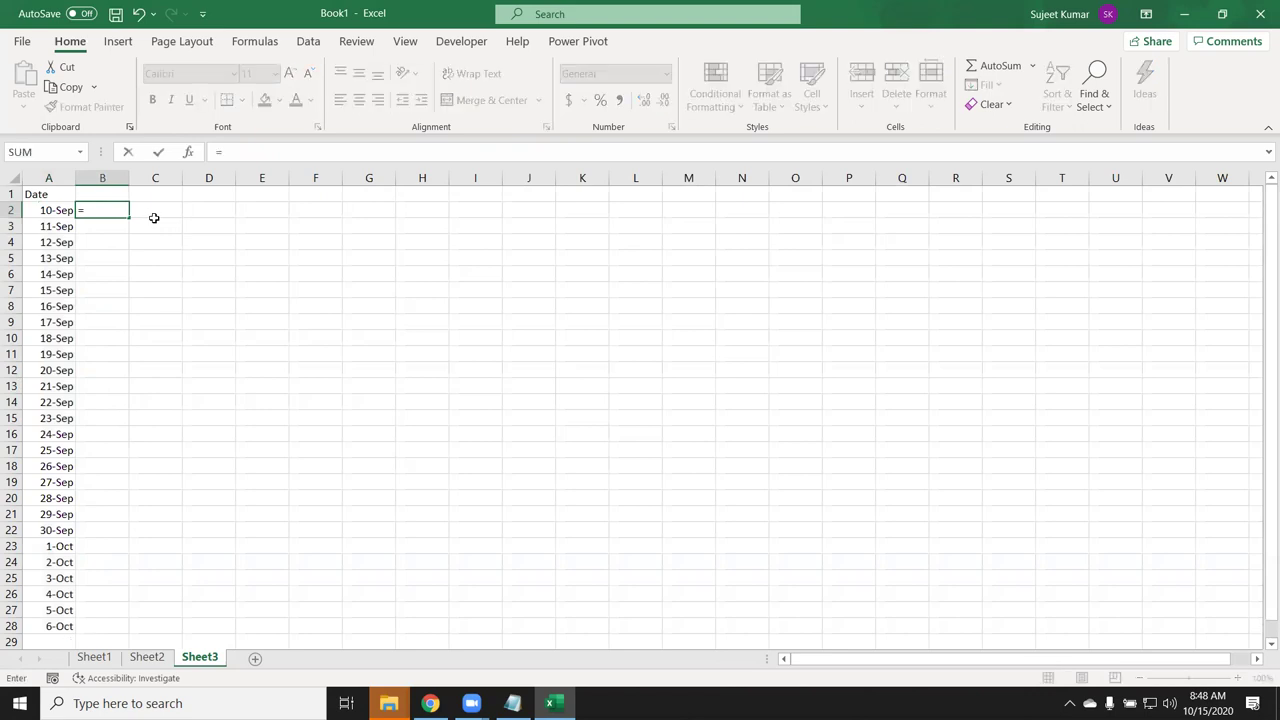
{"action": "type", "text": "tex"}
{"action": "key", "text": "Tab"}
{"action": "key", "text": "Left"}
{"action": "type", "text": ",\"DDD"}
{"action": "key", "text": "Return"}
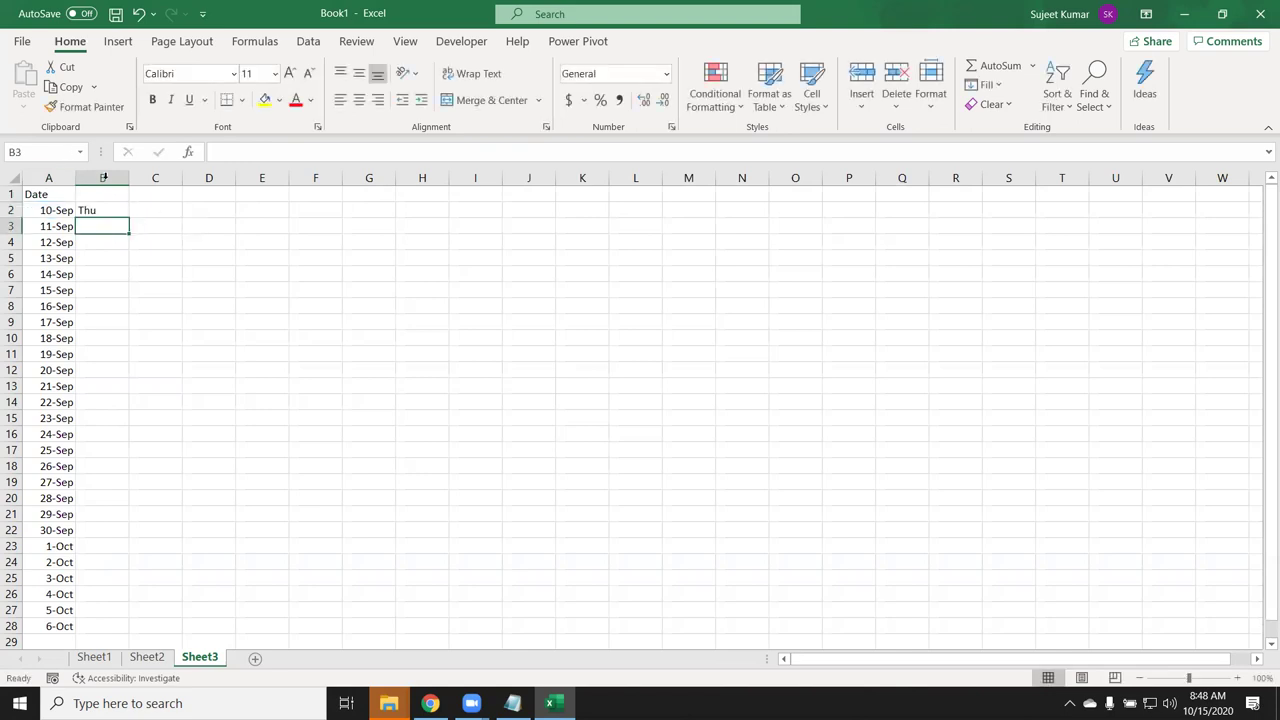
{"action": "left_click", "coordinate": [121, 211]}
{"action": "double_click", "coordinate": [128, 218]}
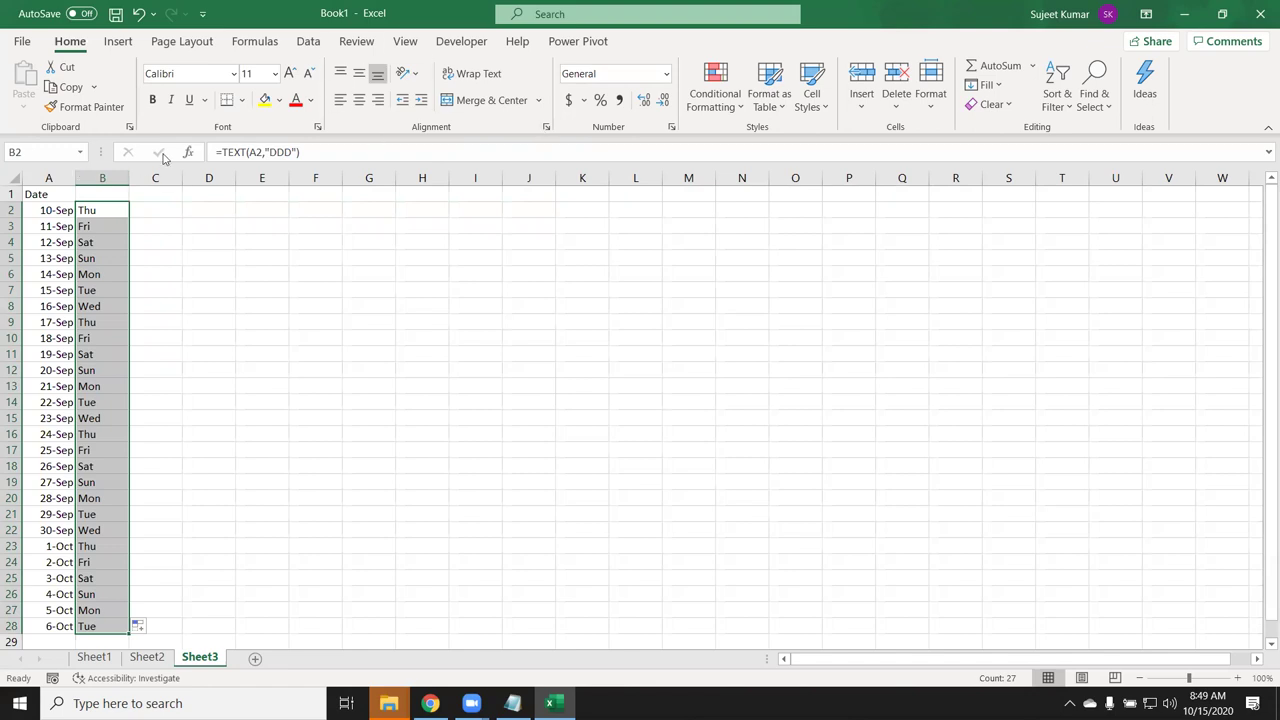
- Start then cancel an IF formula in C2 after checking B2's weekday formula
{"action": "left_click", "coordinate": [163, 218]}
{"action": "type", "text": "="}
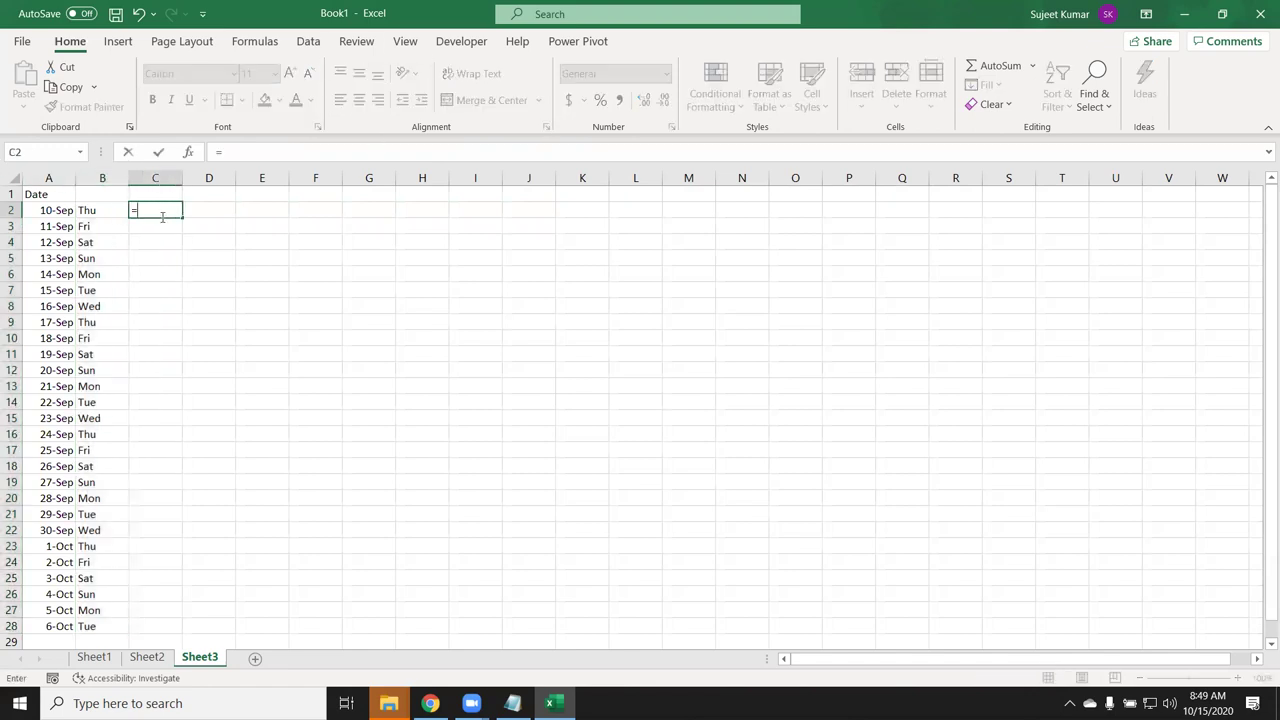
{"action": "type", "text": "if"}
{"action": "key", "text": "Tab"}
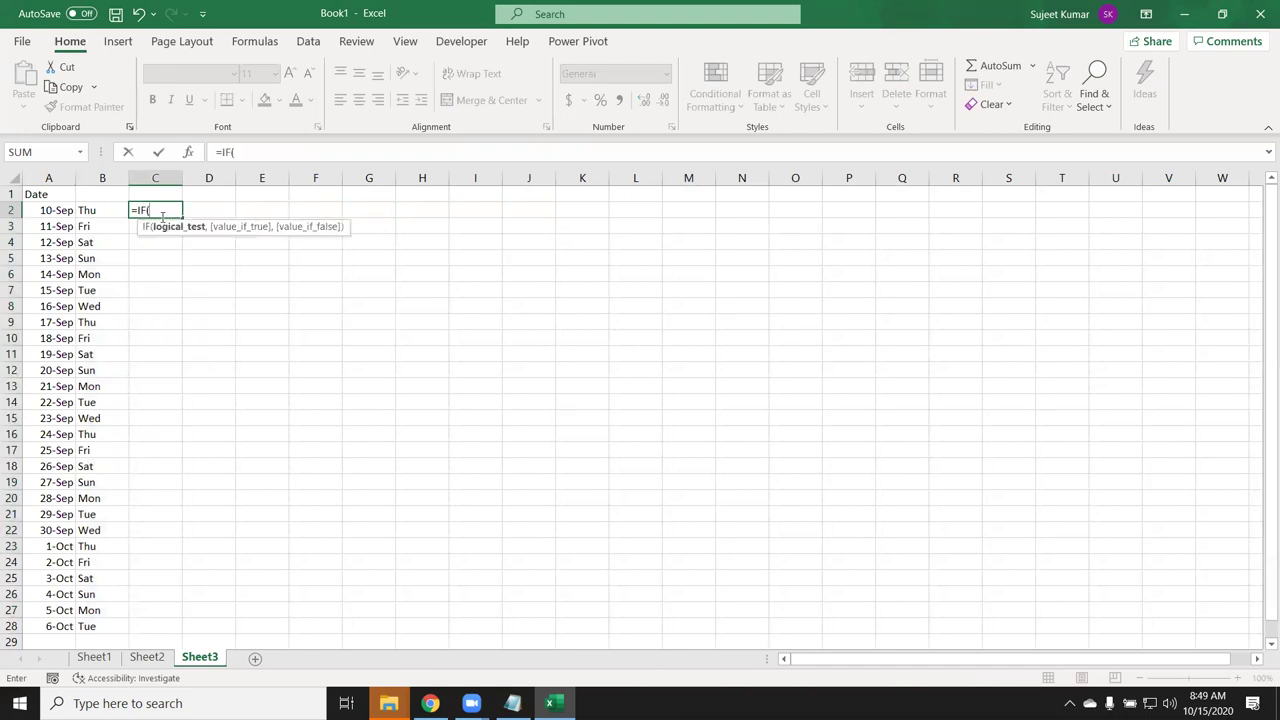
{"action": "key", "text": "Escape"}
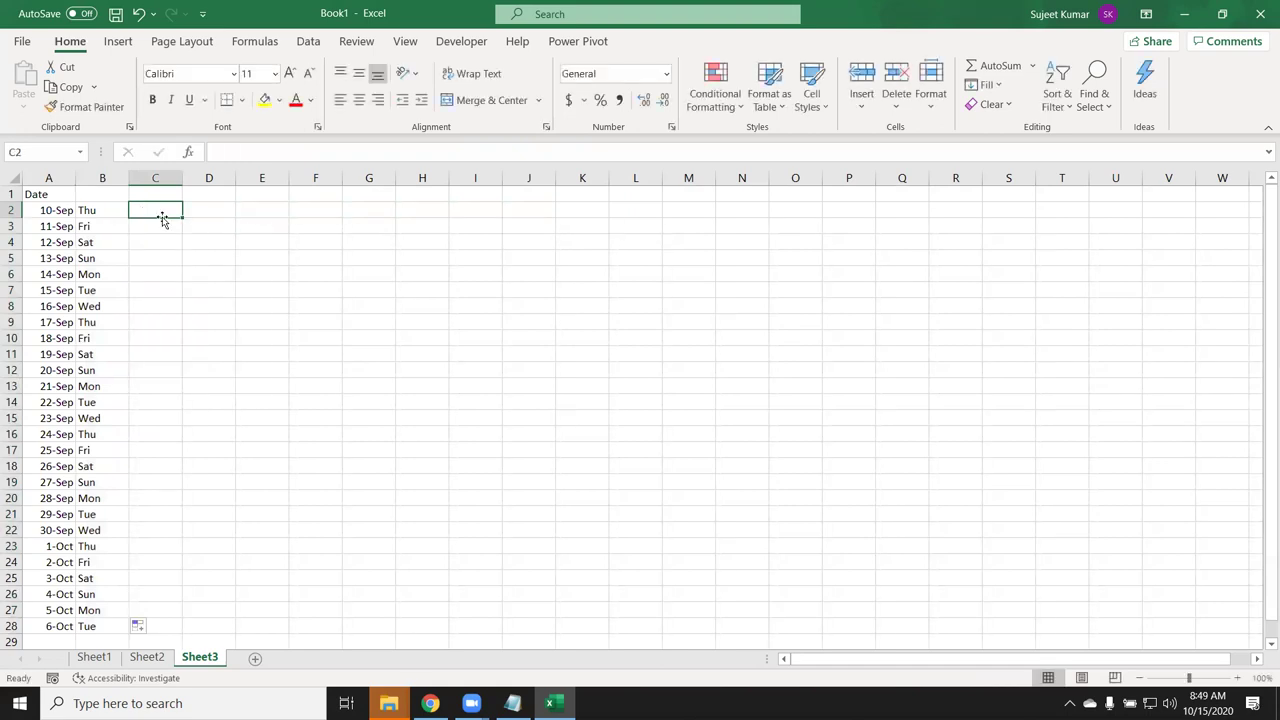
{"action": "key", "text": "Left"}
{"action": "left_click", "coordinate": [162, 217]}
- Enter =OR(B2="Sat",B2="sun") in C2 and fill it down to C28
{"action": "type", "text": "=or"}
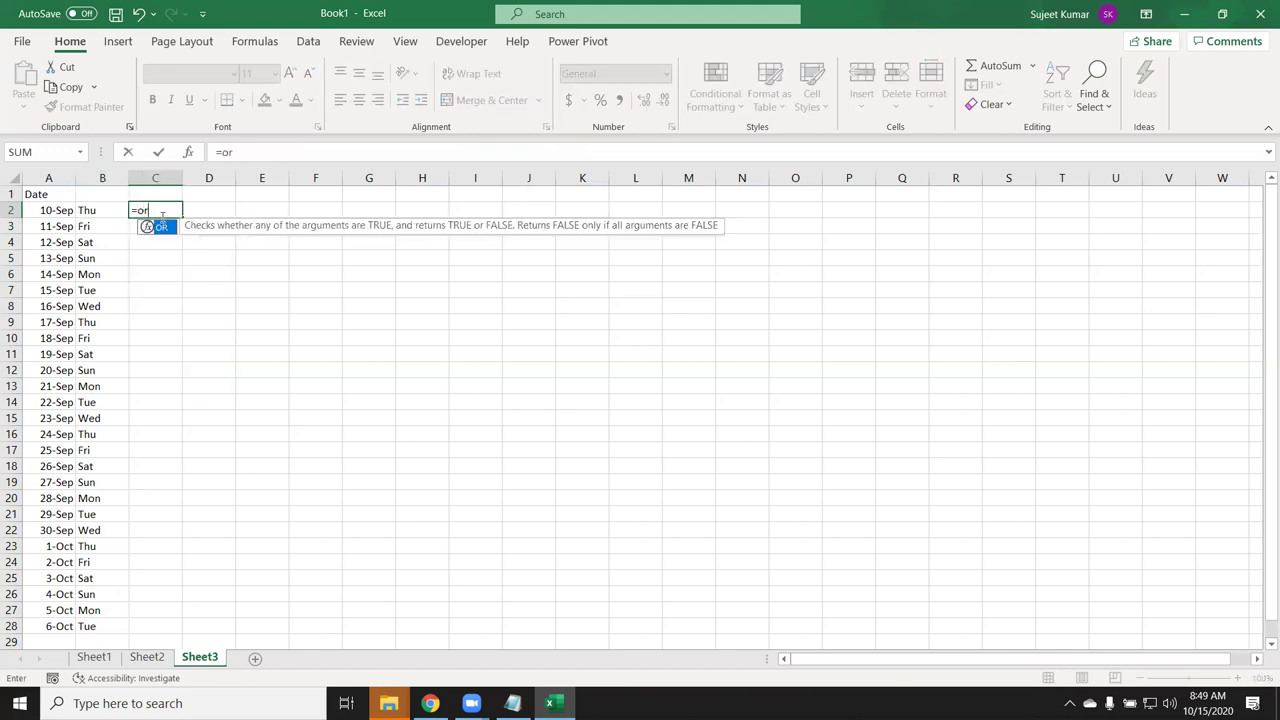
{"action": "key", "text": "Tab"}
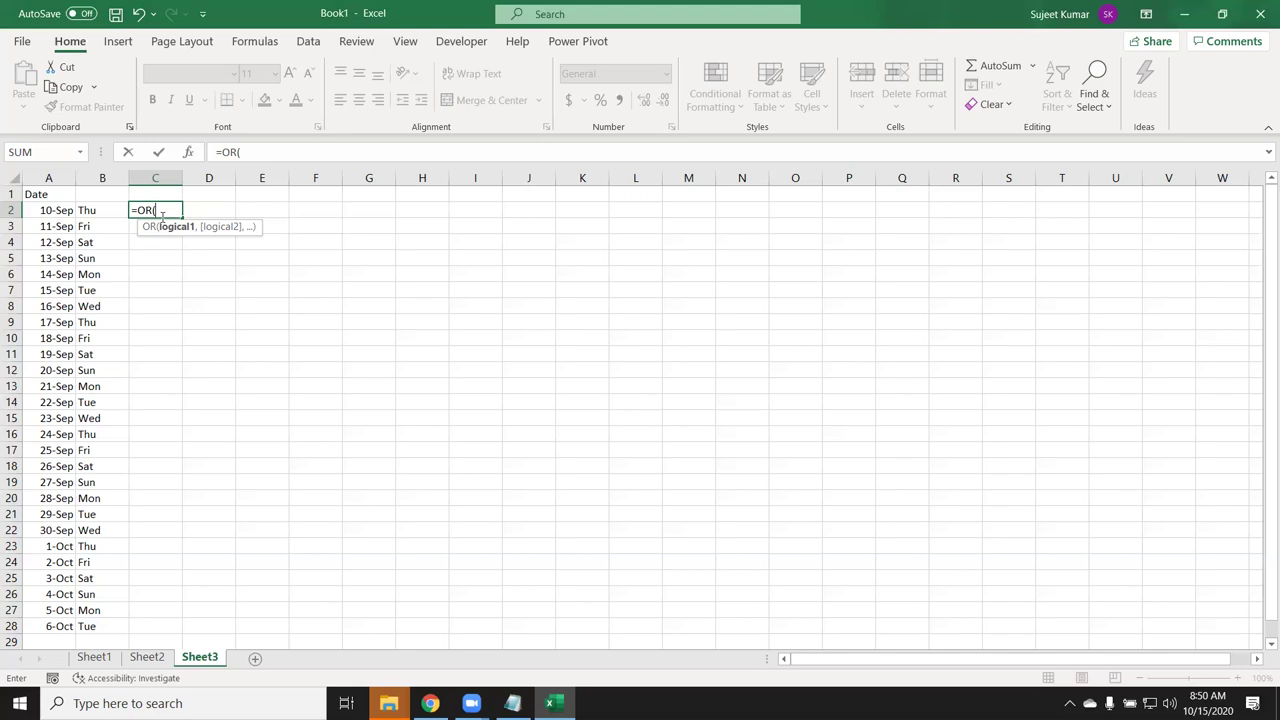
{"action": "left_click", "coordinate": [90, 212]}
{"action": "type", "text": "=\"Sat"}
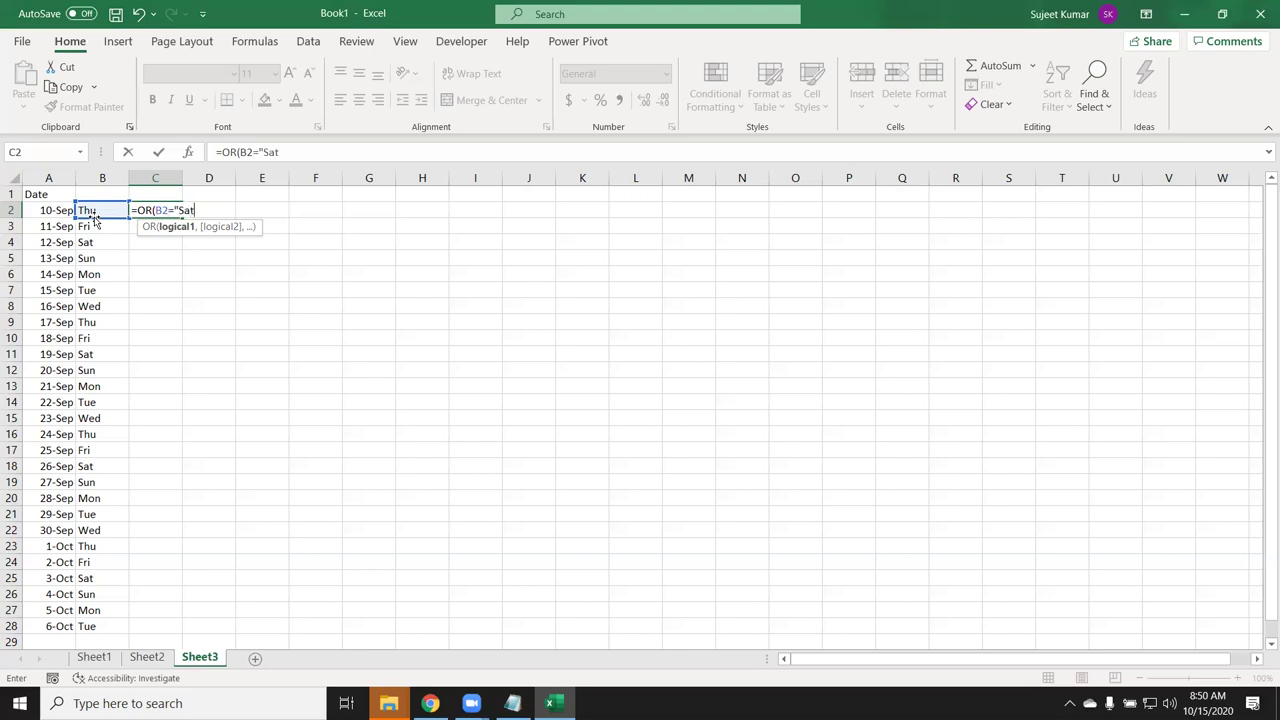
{"action": "type", "text": "\","}
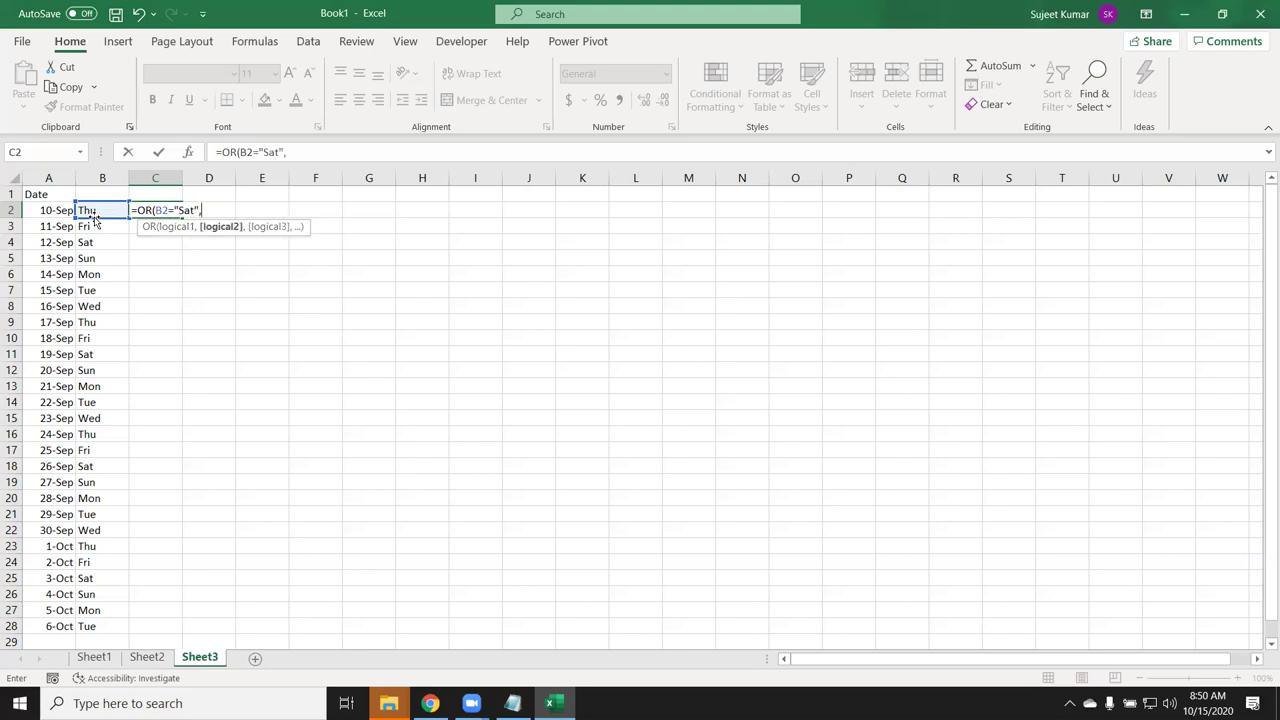
{"action": "left_click", "coordinate": [94, 214]}
{"action": "type", "text": "=\"sun\""}
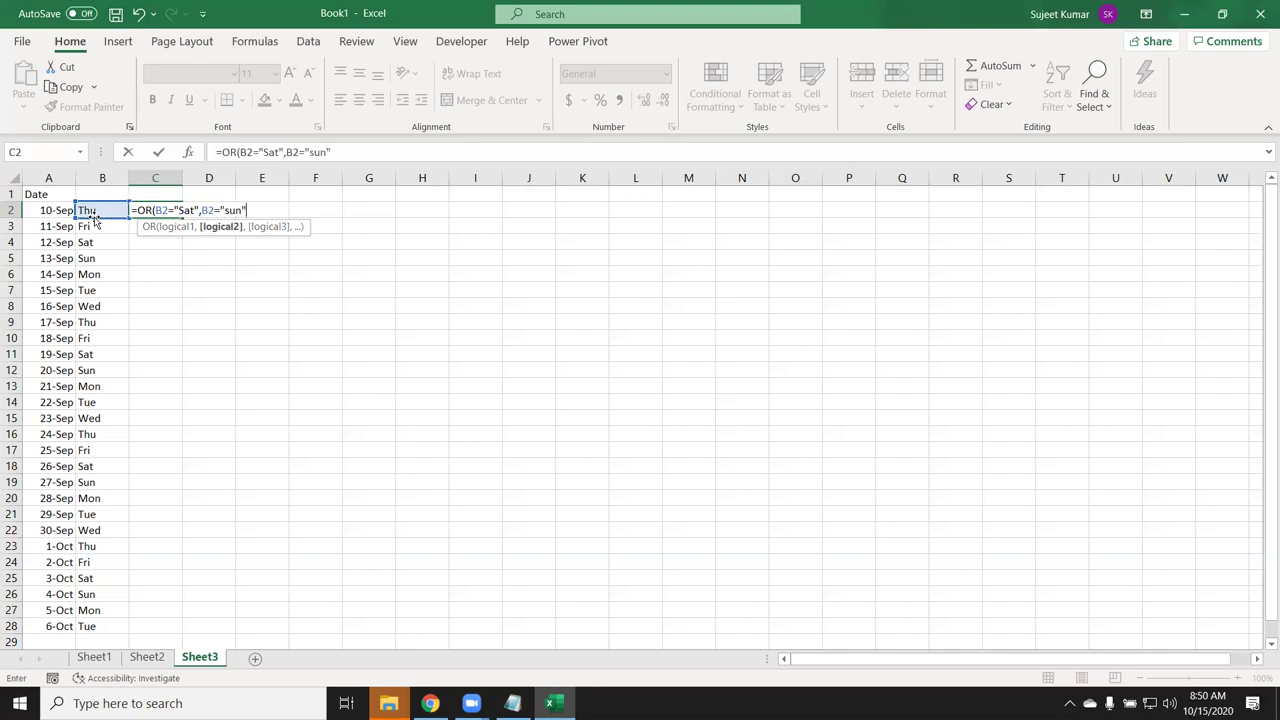
{"action": "type", "text": ")"}
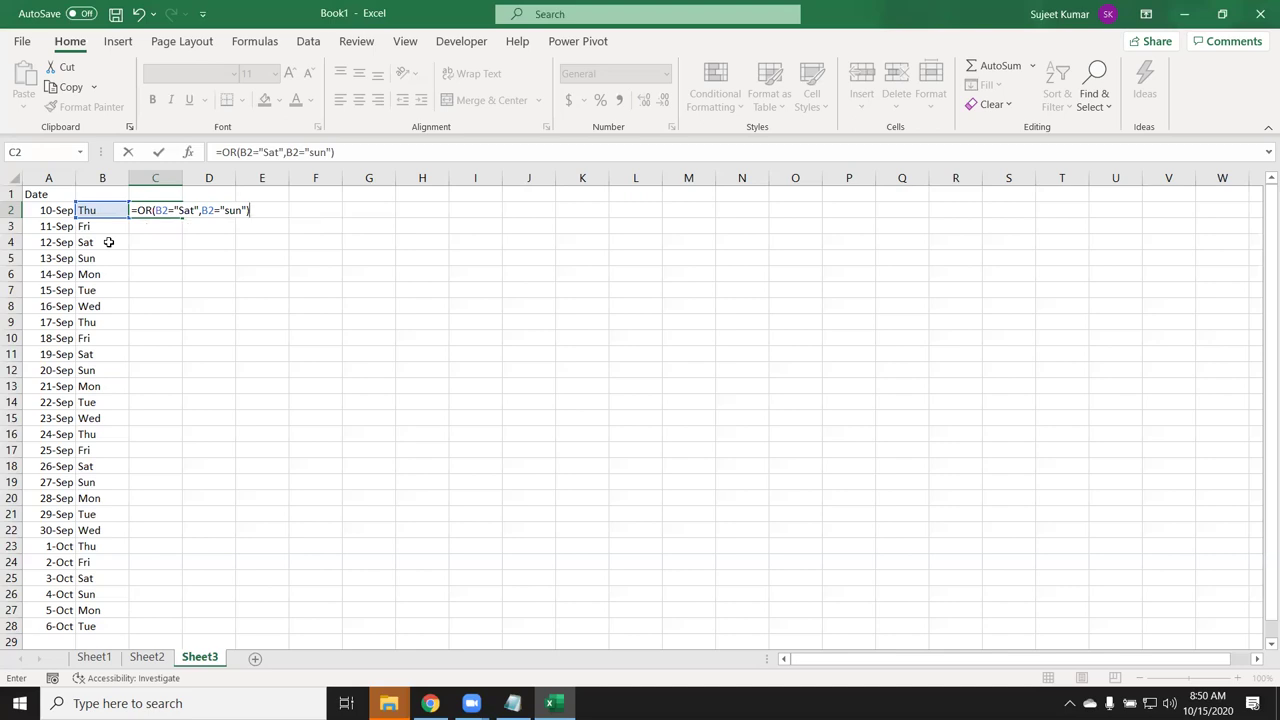
{"action": "key", "text": "Return"}
{"action": "key", "text": "Up"}
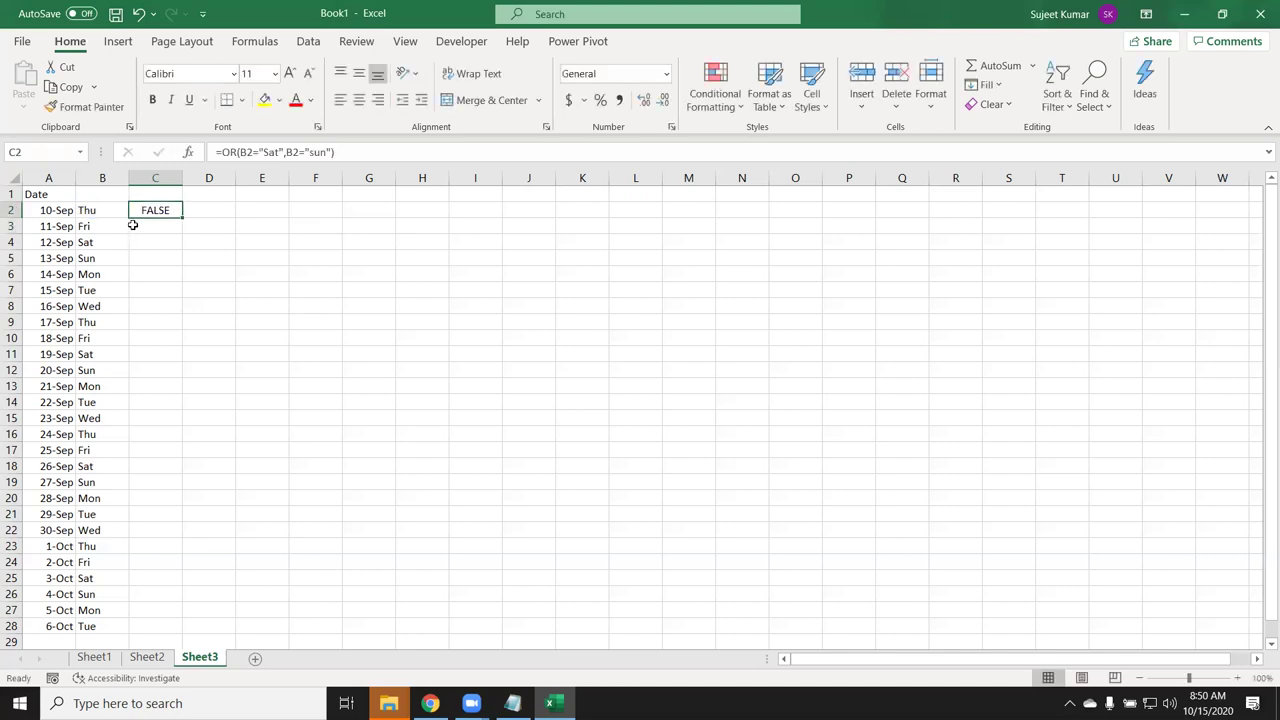
{"action": "double_click", "coordinate": [182, 217]}
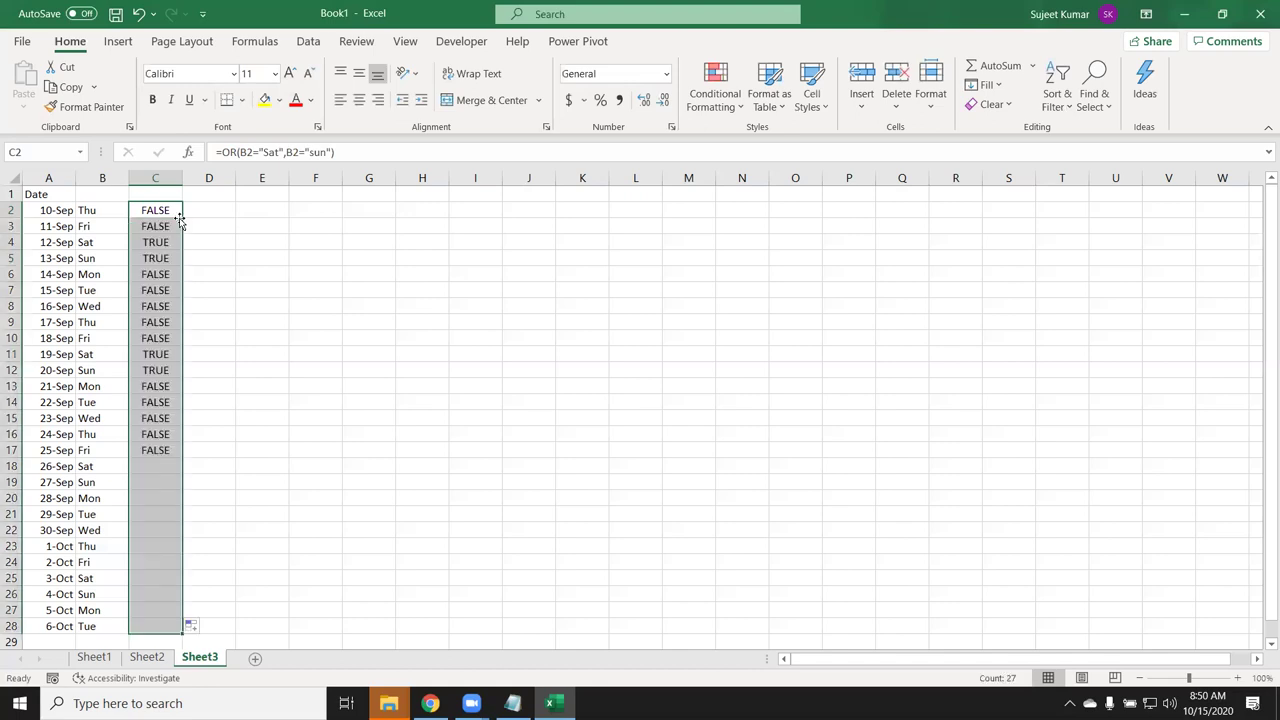
- Wrap C2's OR test in IF(...,"Weekend","WeekDay"), accept the correction, and fill down to C28
{"action": "left_click", "coordinate": [222, 153]}
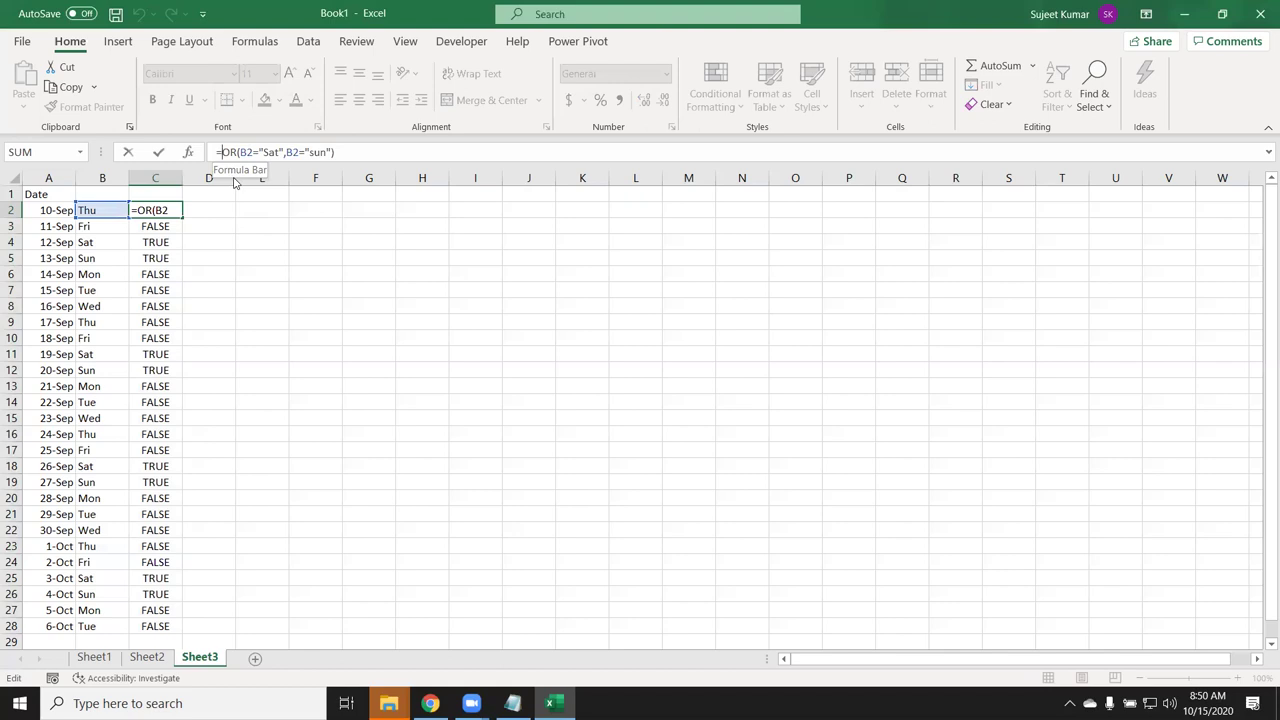
{"action": "type", "text": "if"}
{"action": "double_click", "coordinate": [233, 180]}
{"action": "left_click", "coordinate": [363, 156]}
{"action": "type", "text": ",\"Sun"}
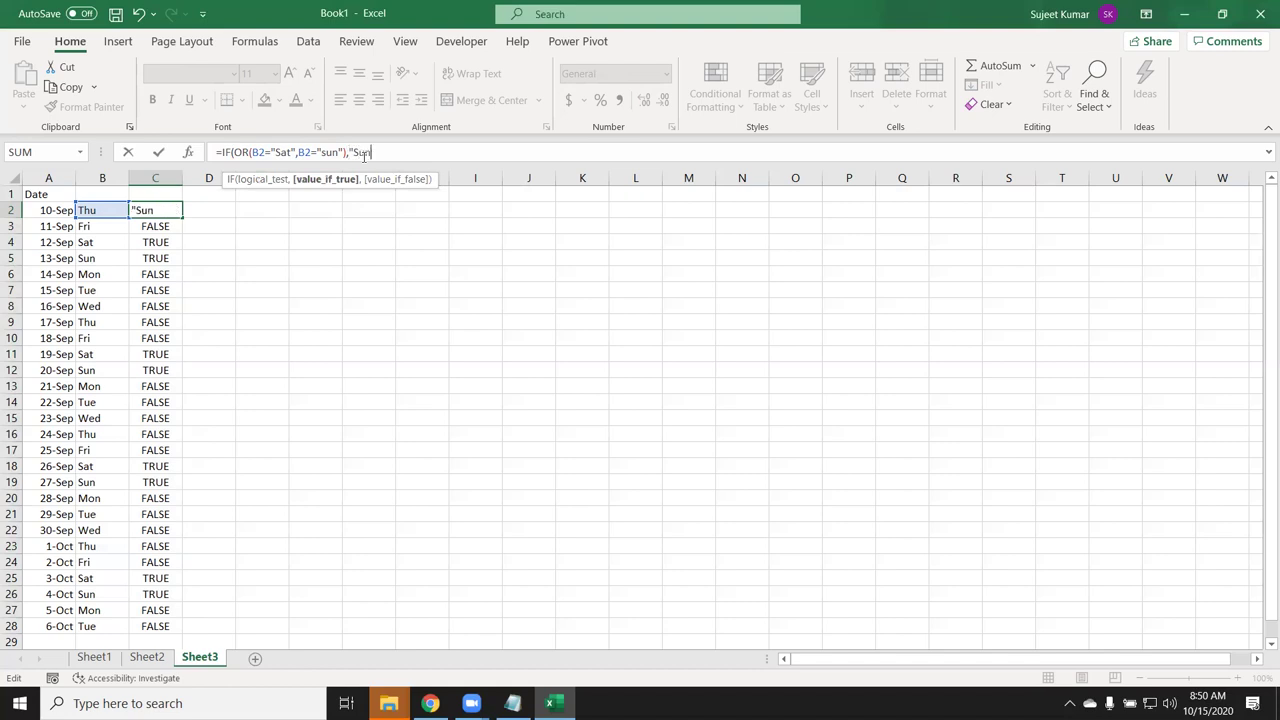
{"action": "key", "text": "BackSpace"}
{"action": "key", "text": "BackSpace"}
{"action": "key", "text": "BackSpace"}
{"action": "type", "text": "Weekend\",\"Wee"}
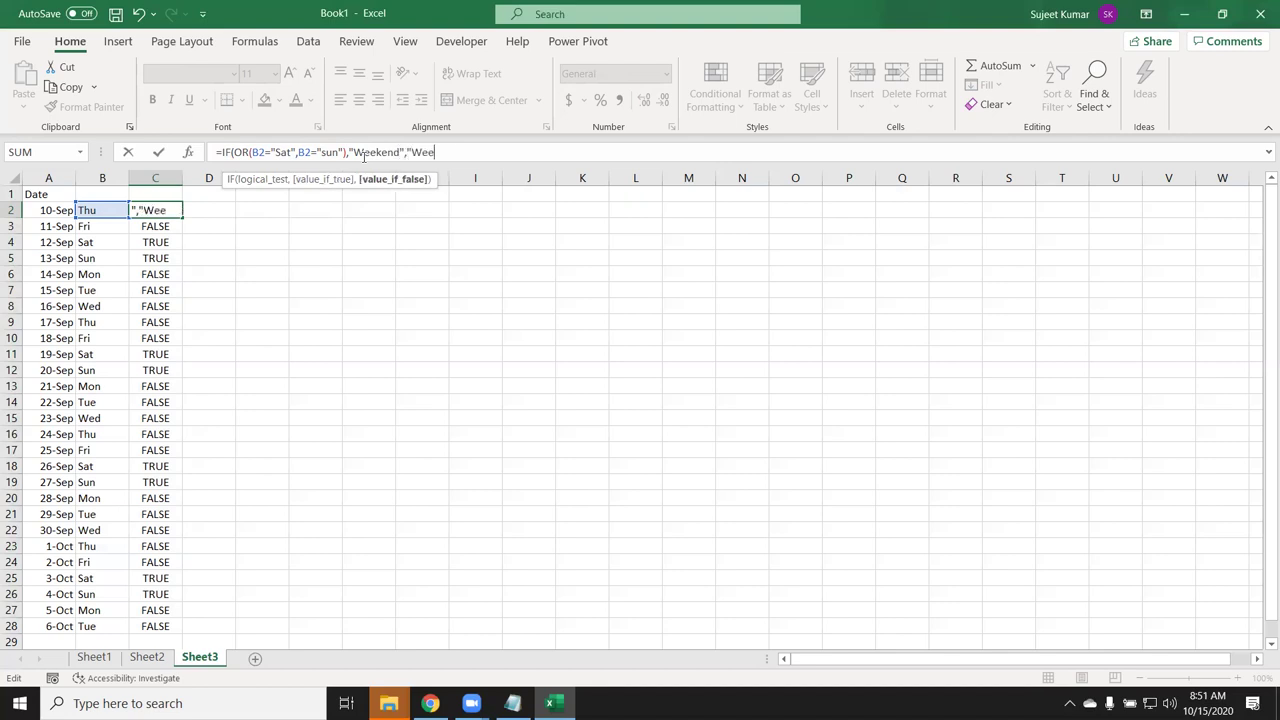
{"action": "type", "text": "kDay\""}
{"action": "key", "text": "Return"}
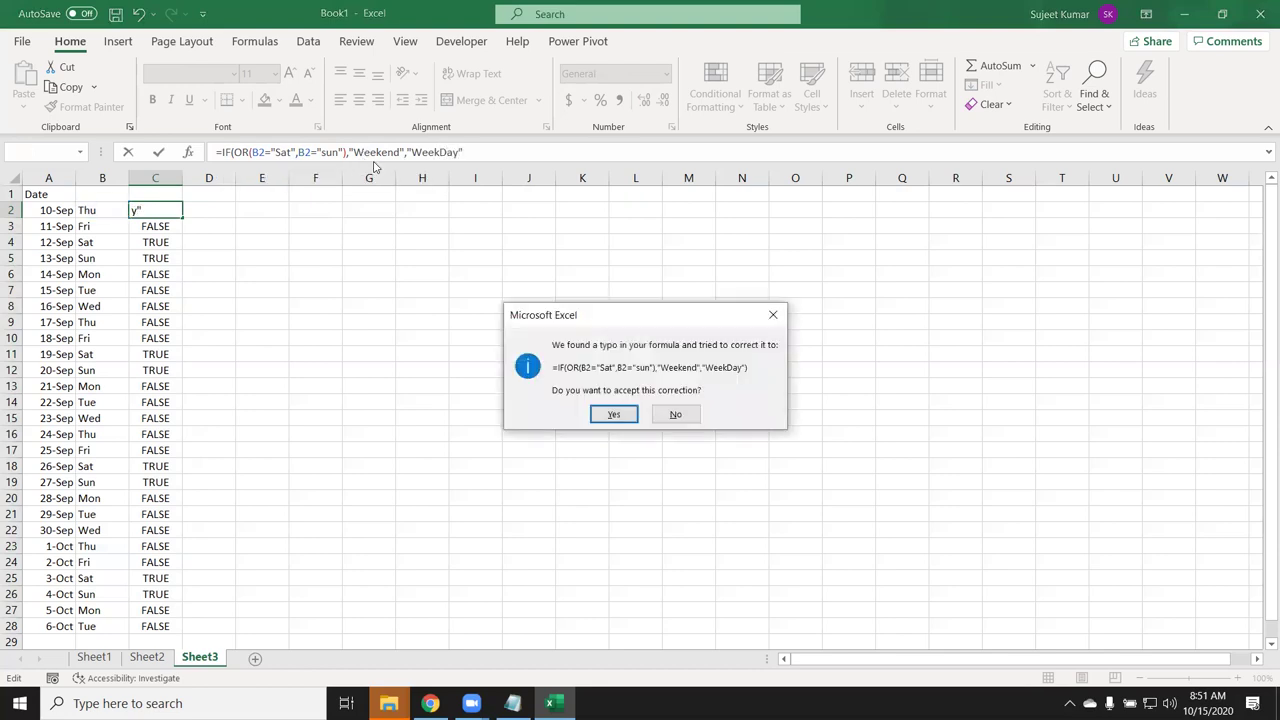
{"action": "key", "text": "Return"}
{"action": "left_click", "coordinate": [170, 208]}
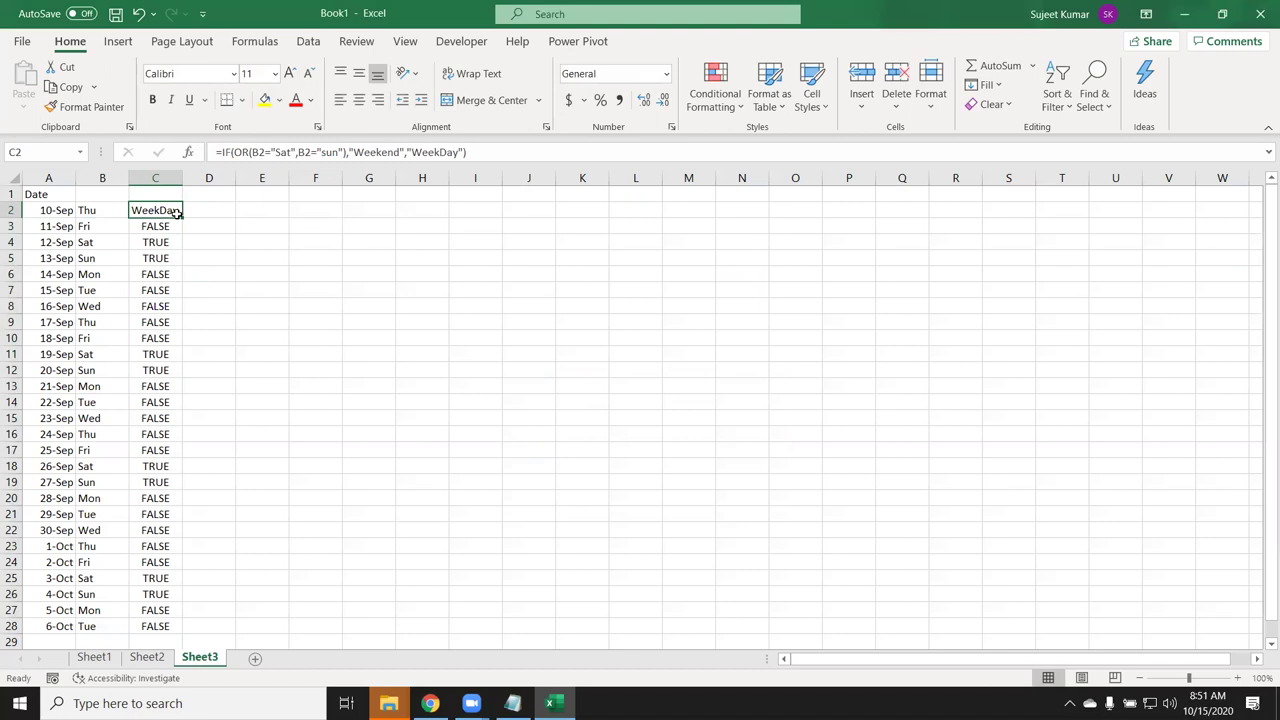
{"action": "double_click", "coordinate": [180, 217]}
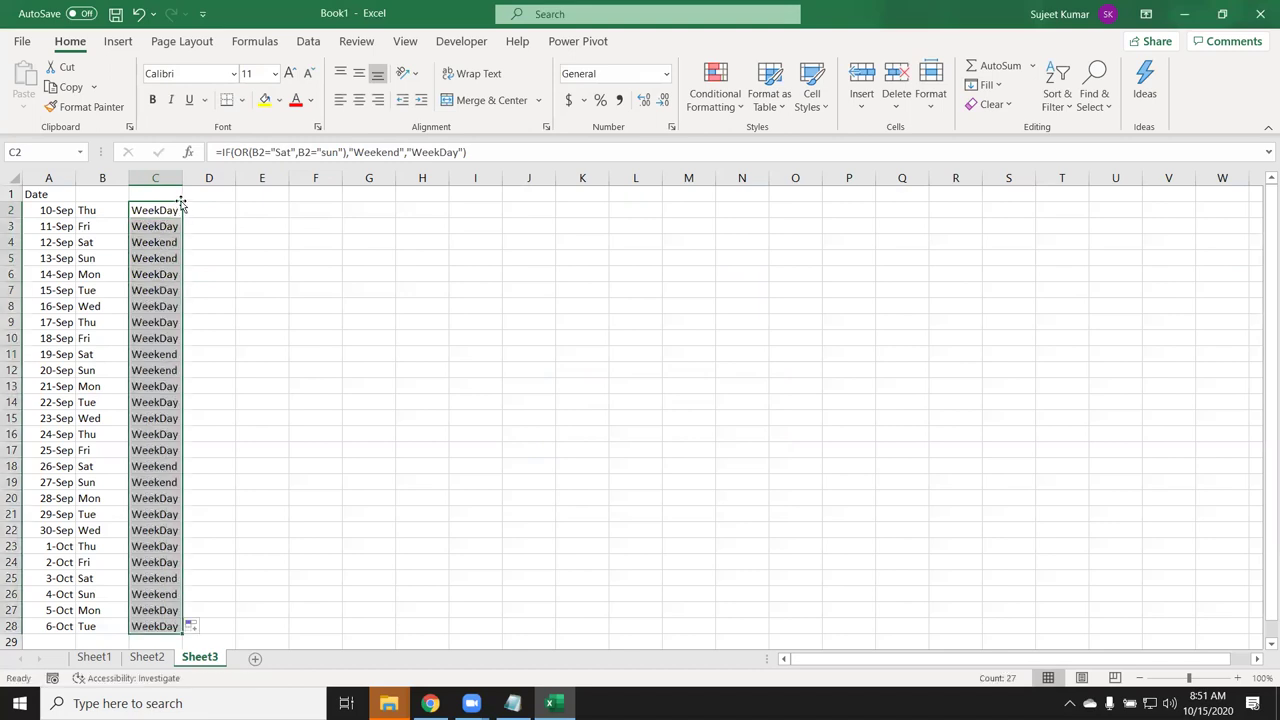
{"action": "left_click", "coordinate": [194, 207]}
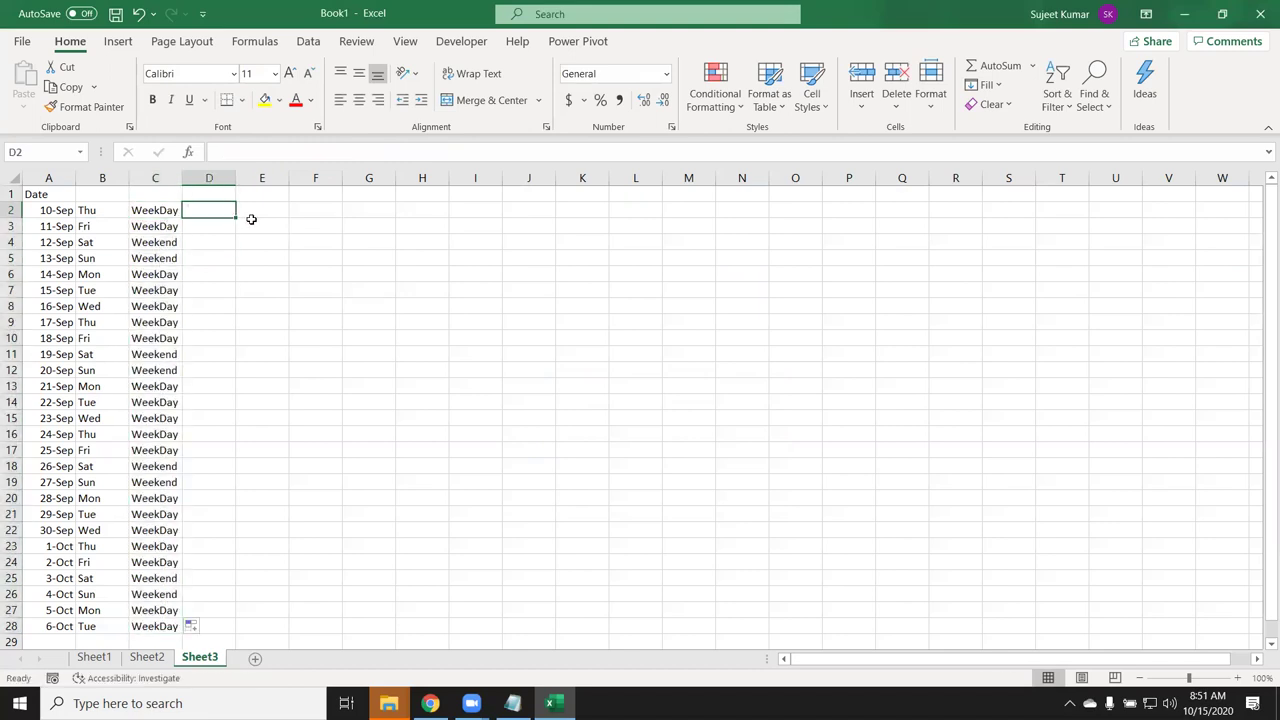
- In D2, begin =IF(B2="Sat","Weekend",IF(B2= to test B2 for Sat and start the nested test
{"action": "type", "text": "=if"}
{"action": "key", "text": "Tab"}
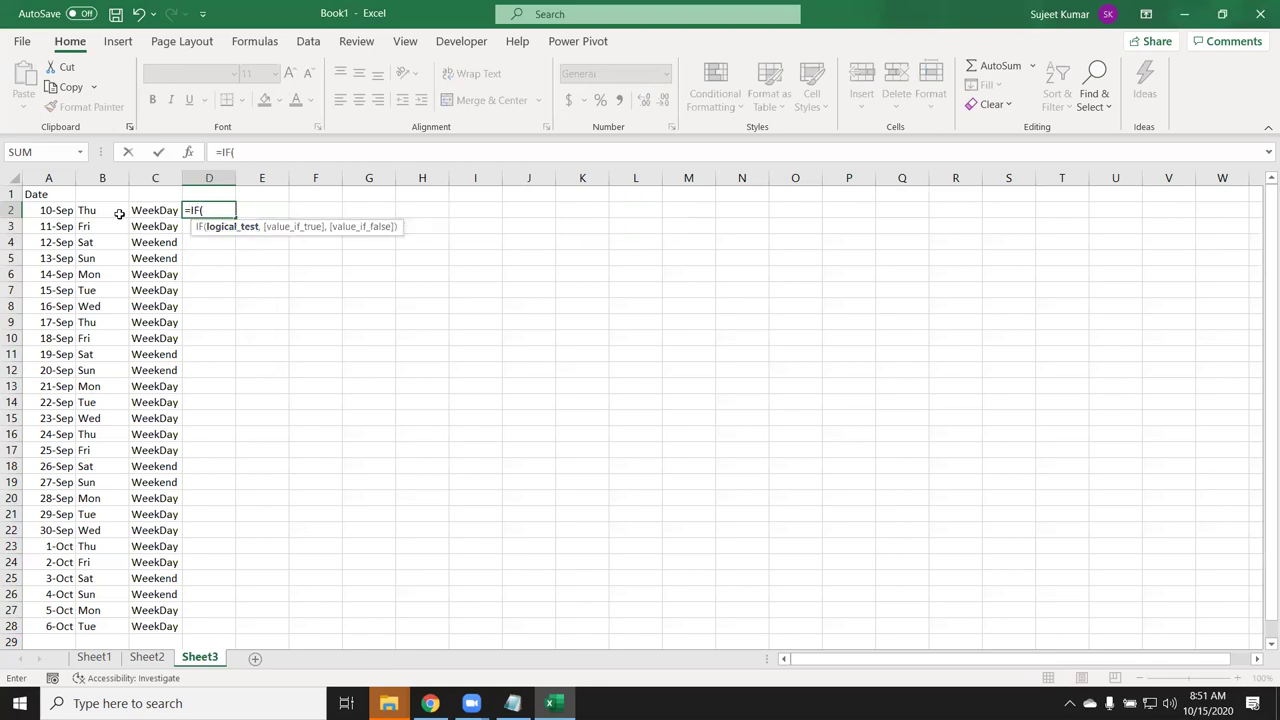
{"action": "left_click", "coordinate": [90, 212]}
{"action": "type", "text": "=\"Sat\",\"Weekend"}
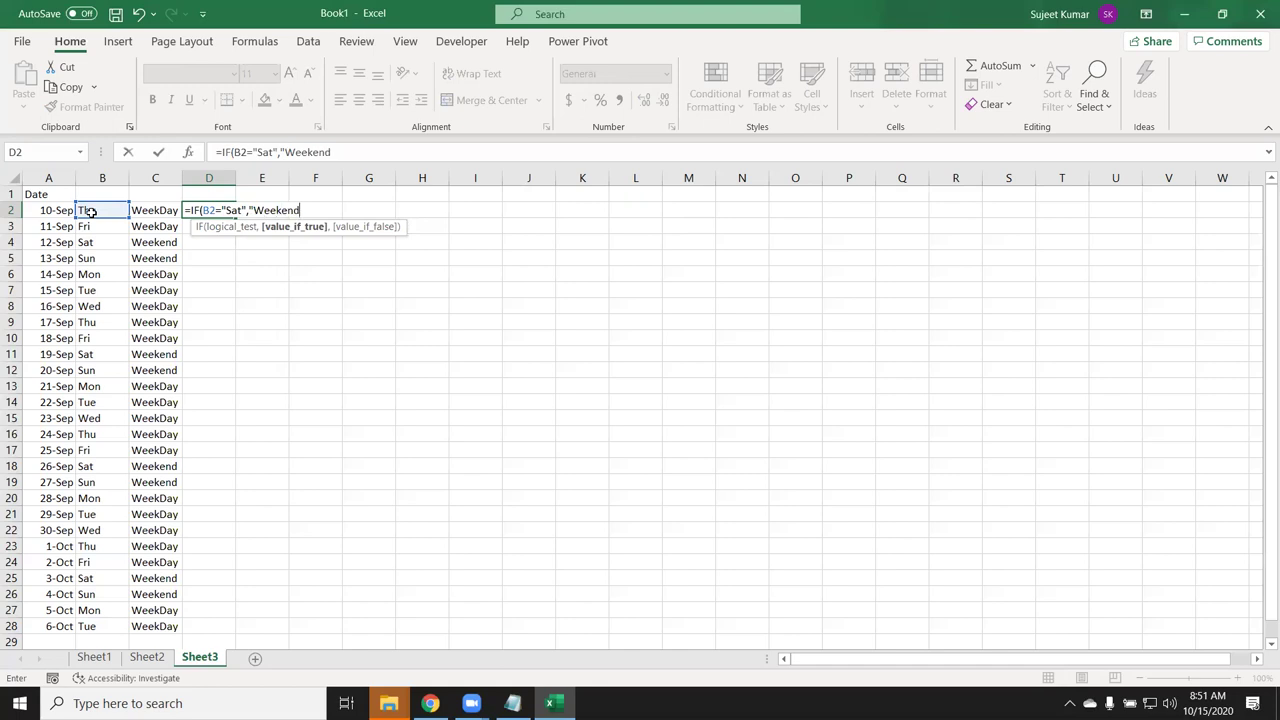
{"action": "type", "text": "\""}
{"action": "type", "text": ",M"}
{"action": "key", "text": "BackSpace"}
{"action": "key", "text": "BackSpace"}
{"action": "type", "text": ",IF"}
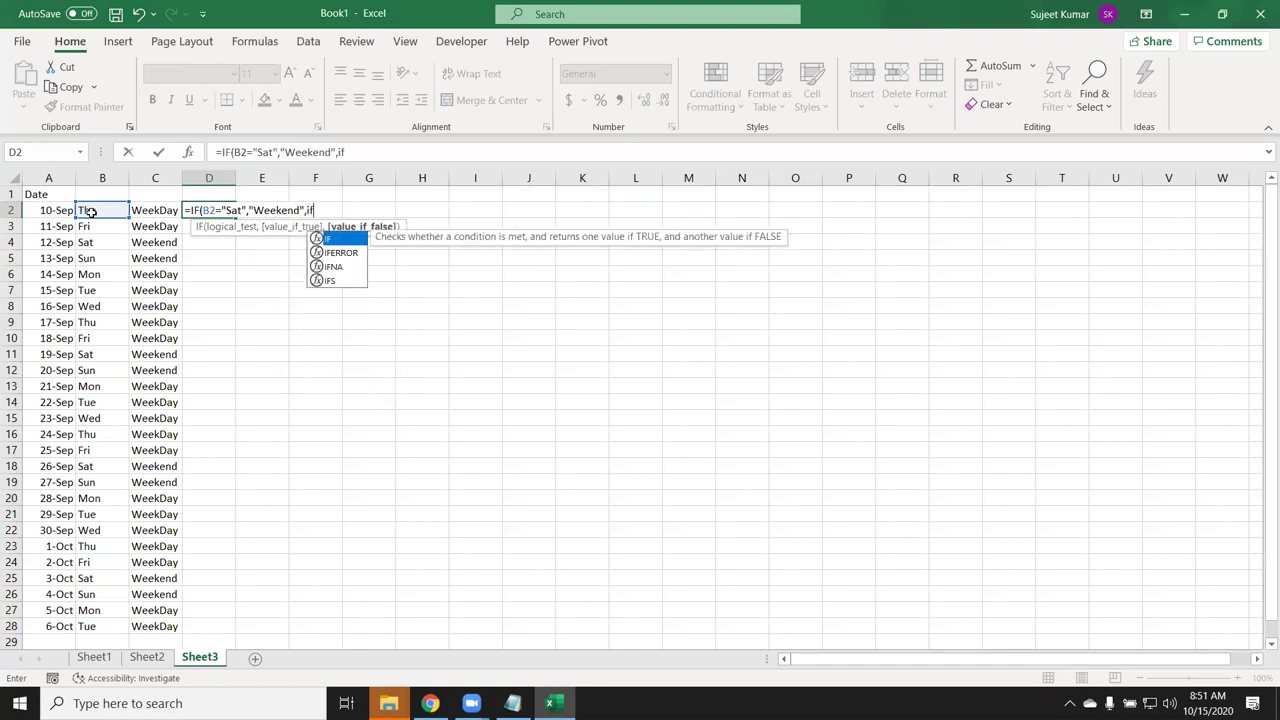
{"action": "type", "text": "("}
{"action": "left_click", "coordinate": [91, 212]}
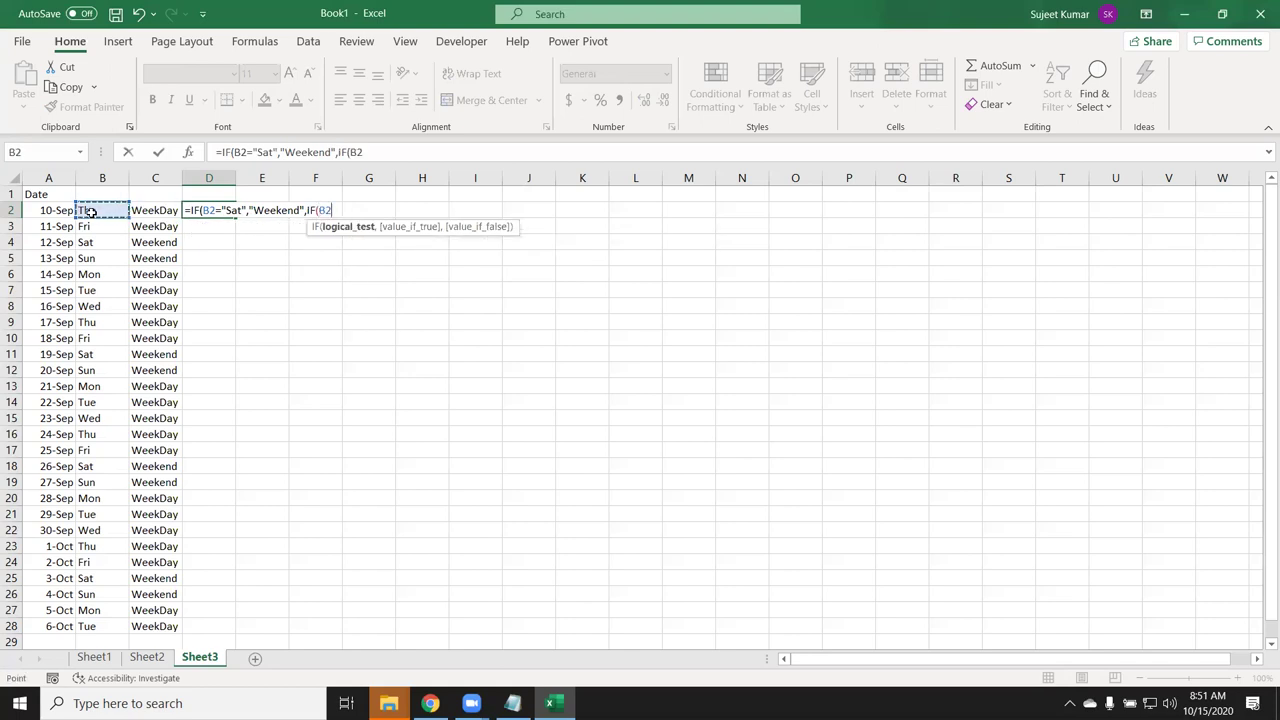
{"action": "type", "text": "="}
{"action": "key", "text": "Return"}
{"action": "key", "text": "Return"}
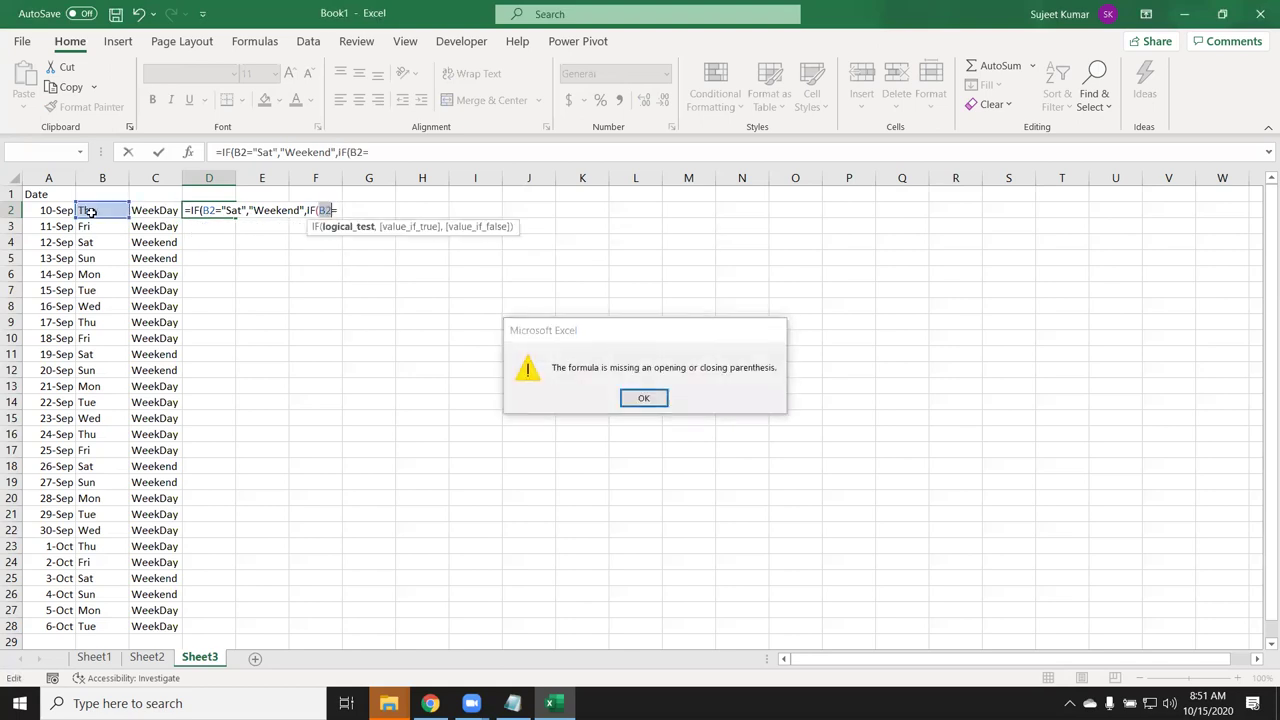
- Finish the nested test with "Sun","Weekend","WeekDay" and commit D2, accepting Excel's correction
{"action": "type", "text": "\"Sun\","}
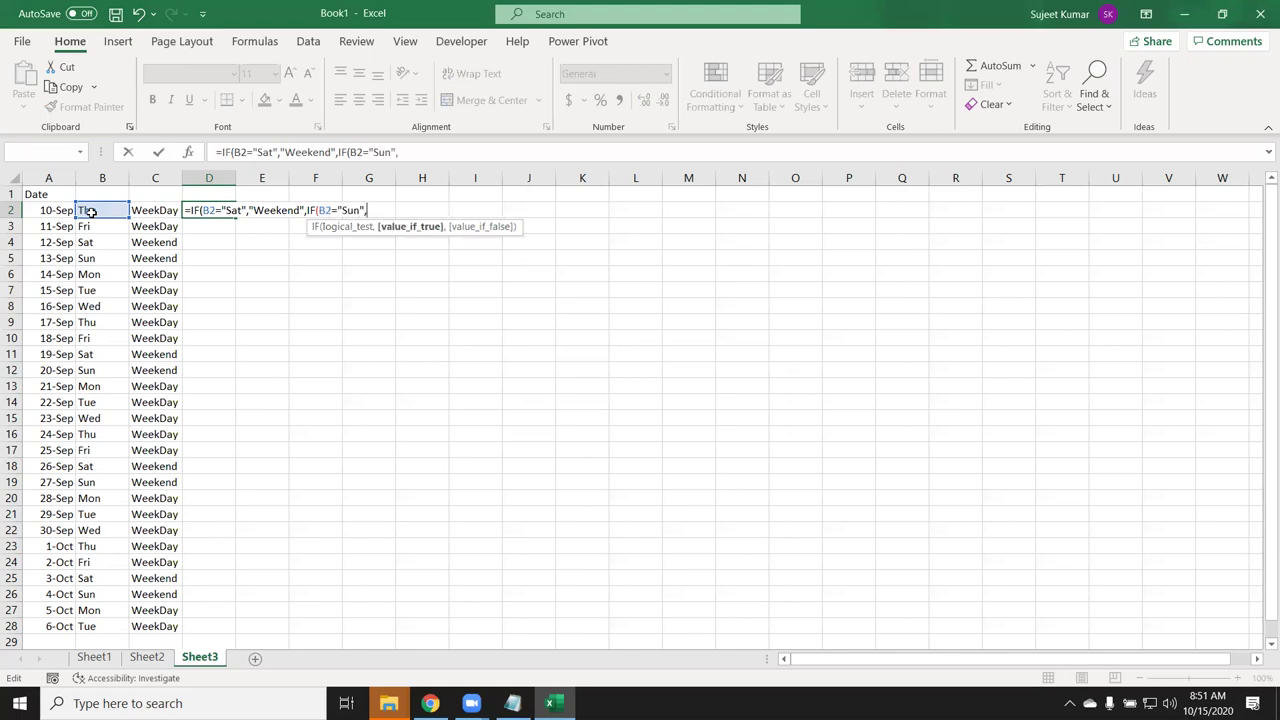
{"action": "type", "text": "\"Week"}
{"action": "type", "text": "end"}
{"action": "type", "text": "\",\"Week"}
{"action": "type", "text": "Day\""}
{"action": "type", "text": ","}
{"action": "type", "text": "WeekD"}
{"action": "key", "text": "BackSpace"}
{"action": "key", "text": "BackSpace"}
{"action": "key", "text": "BackSpace"}
{"action": "key", "text": "BackSpace"}
{"action": "key", "text": "BackSpace"}
{"action": "type", "text": "\""}
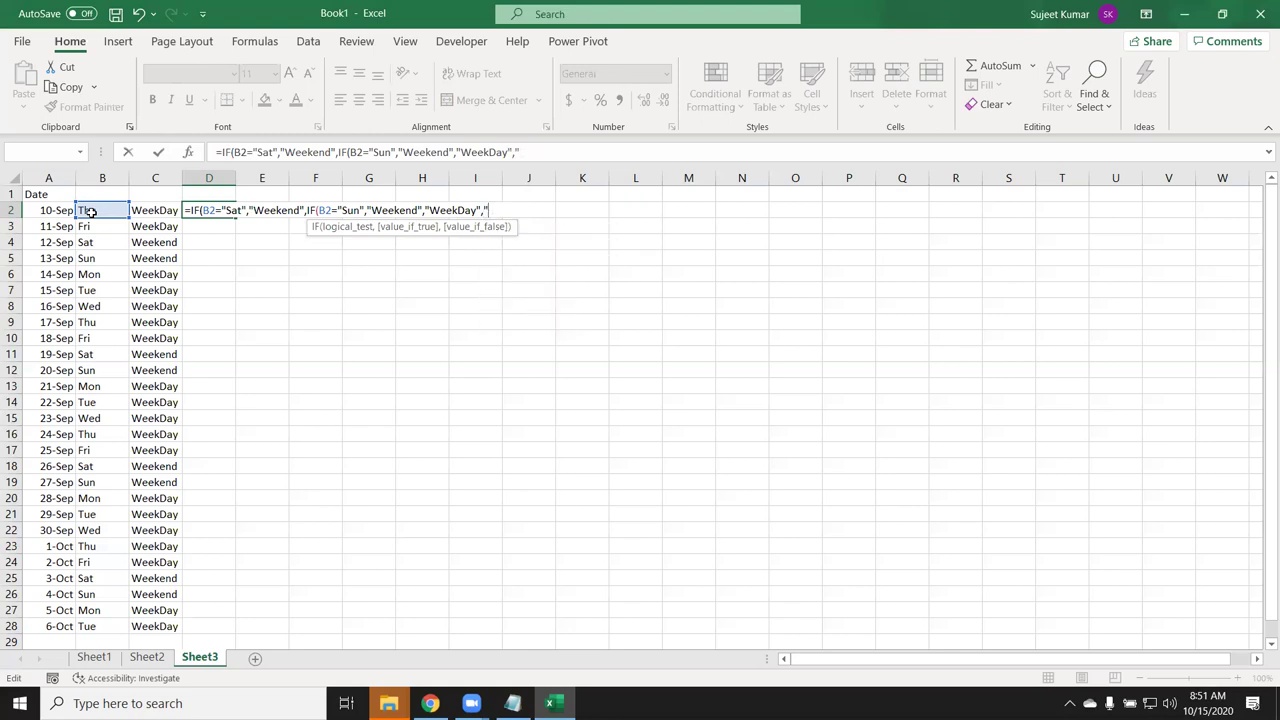
{"action": "key", "text": "BackSpace"}
{"action": "key", "text": "BackSpace"}
{"action": "type", "text": "),"}
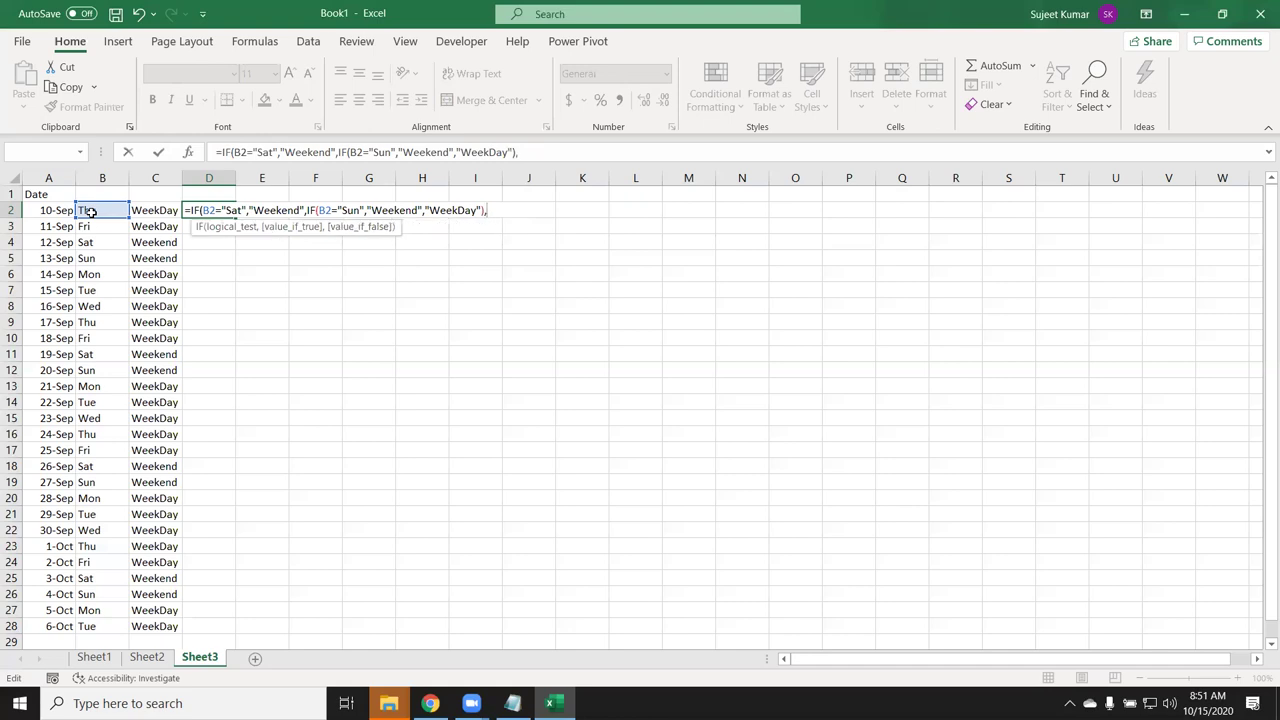
{"action": "key", "text": "BackSpace"}
{"action": "key", "text": "Return"}
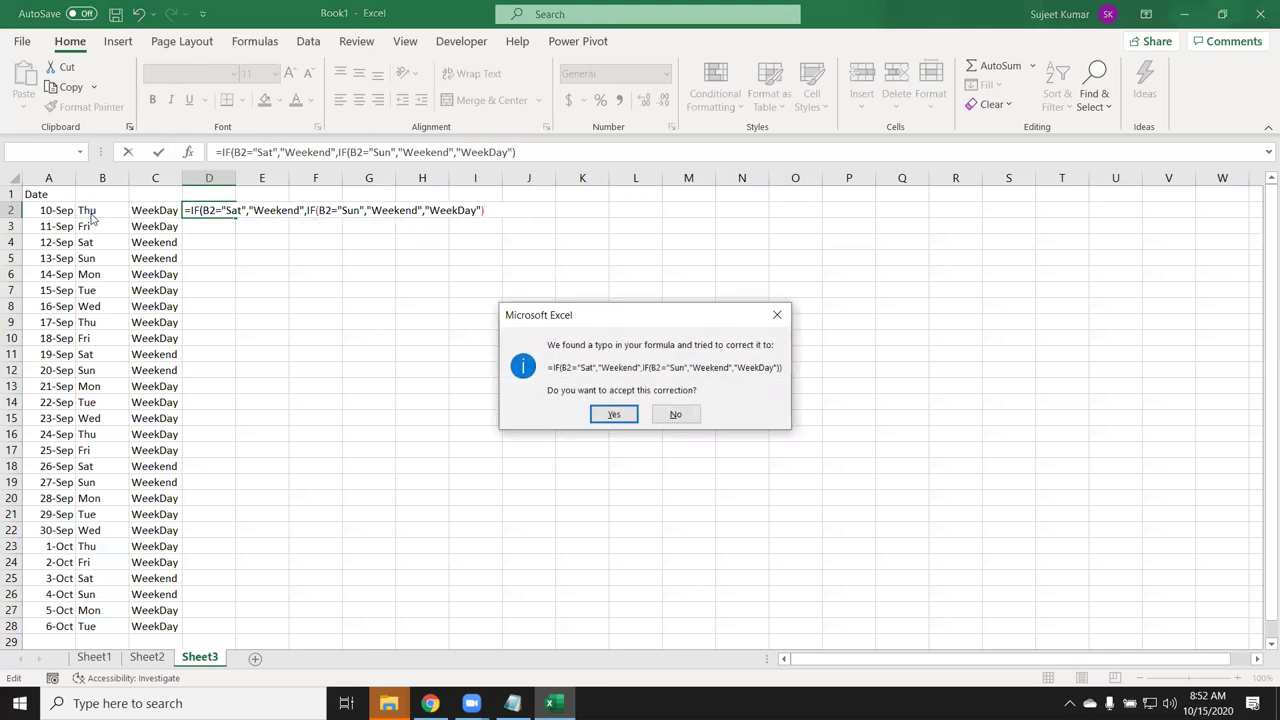
{"action": "key", "text": "Return"}
- Review D2's formula, then copy it down through row 28
{"action": "key", "text": "Up"}
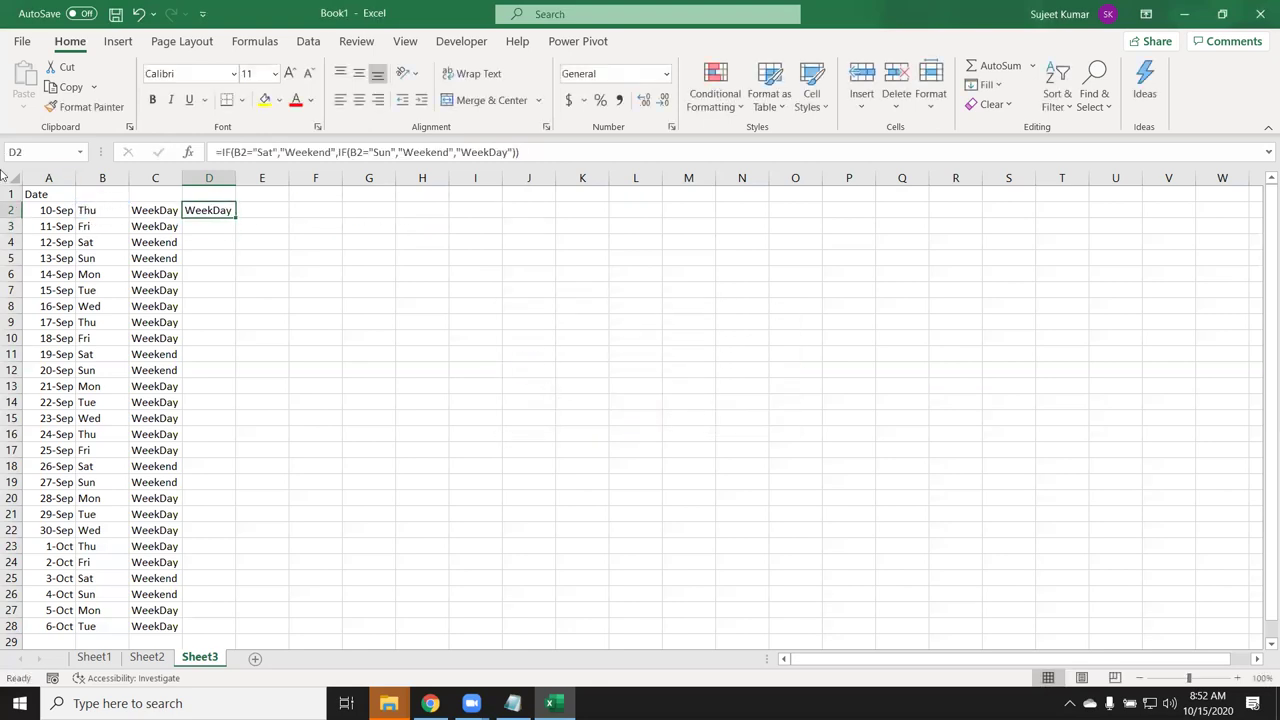
{"action": "double_click", "coordinate": [214, 212]}
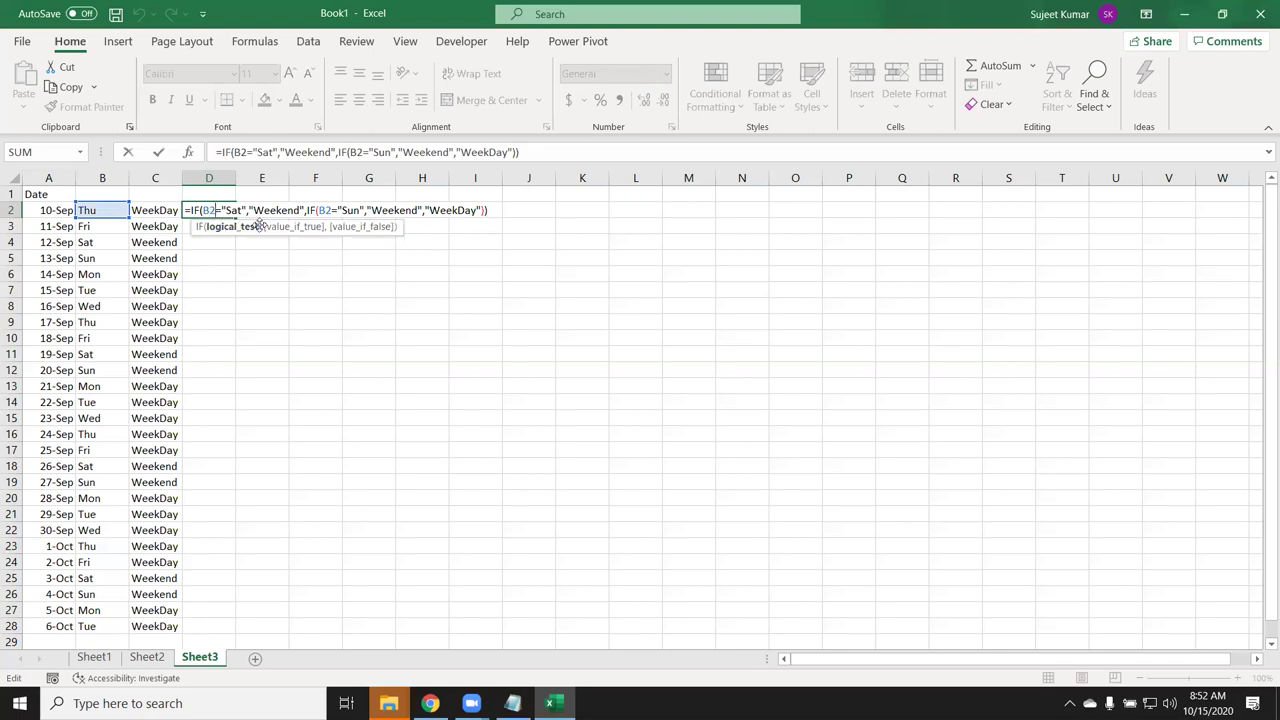
{"action": "key", "text": "Return"}
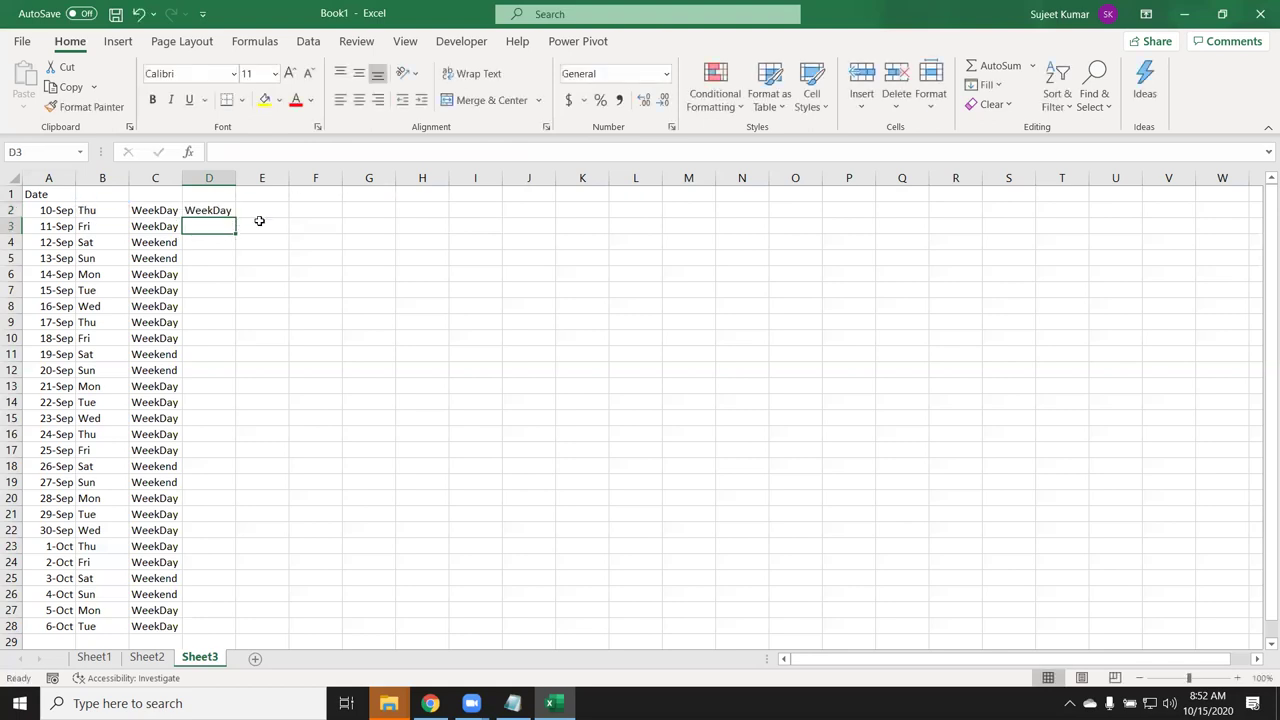
{"action": "left_click", "coordinate": [195, 210]}
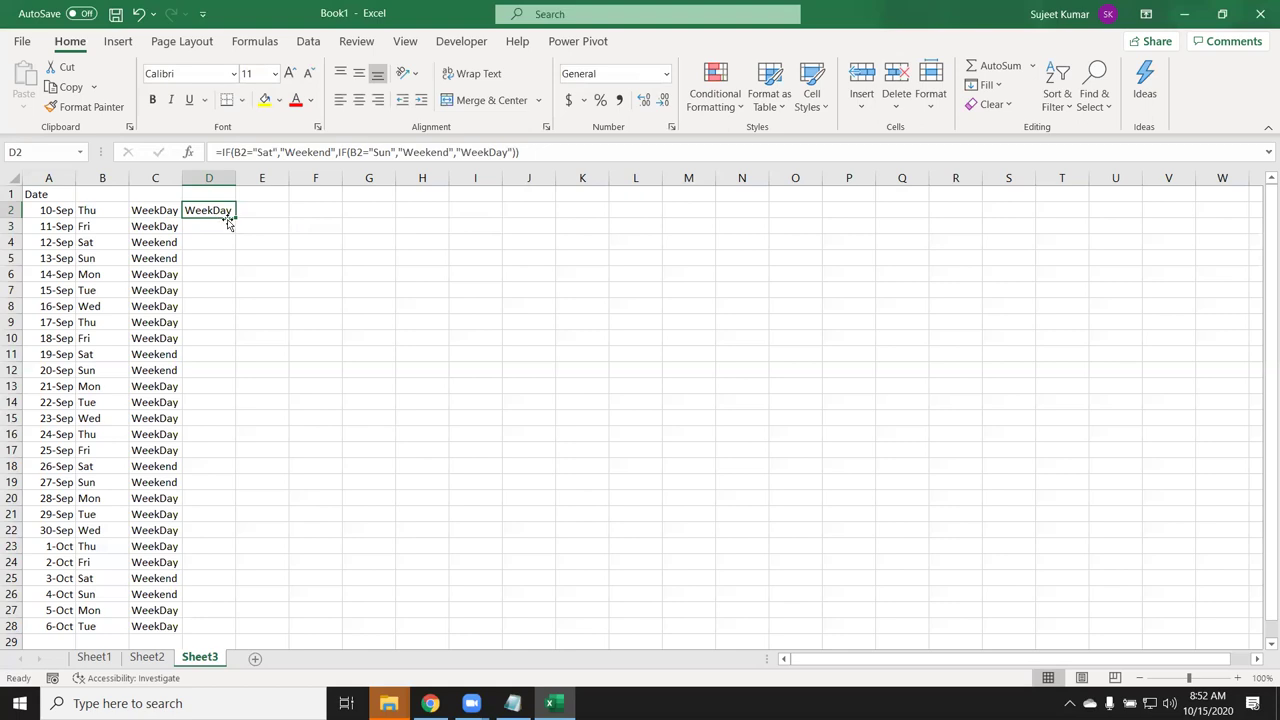
{"action": "double_click", "coordinate": [236, 219]}
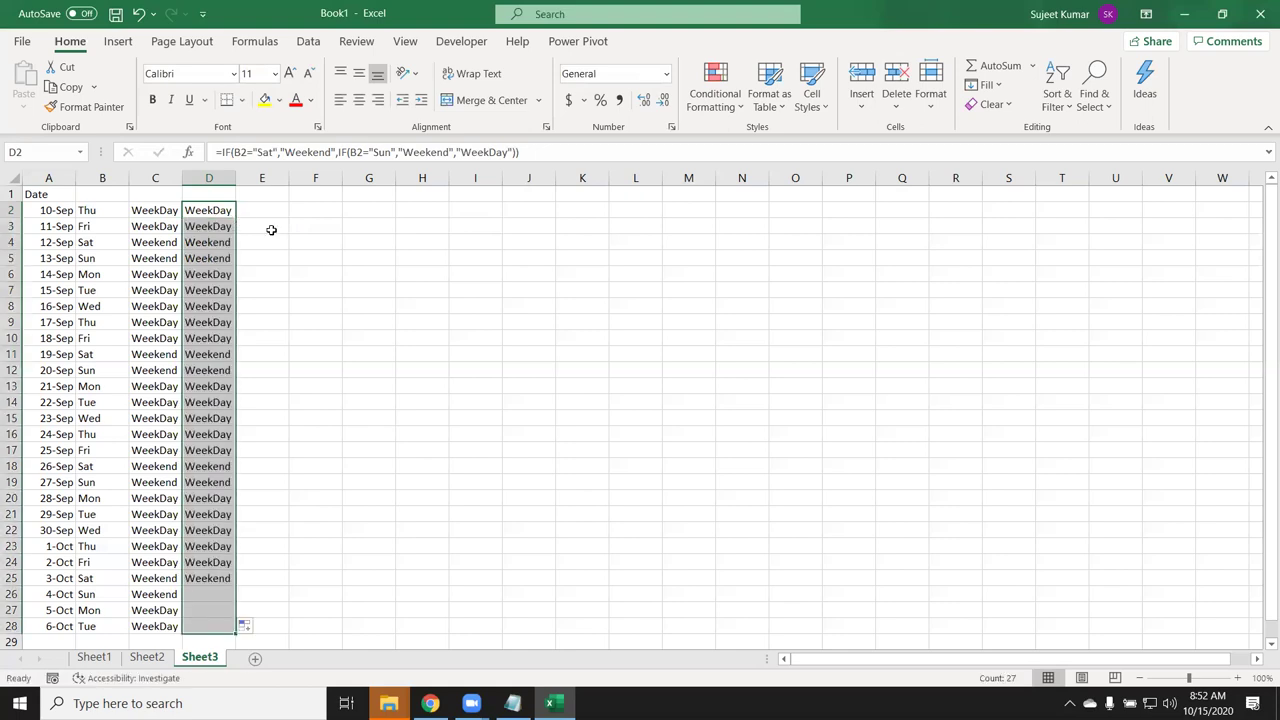
{"action": "left_click", "coordinate": [483, 277]}
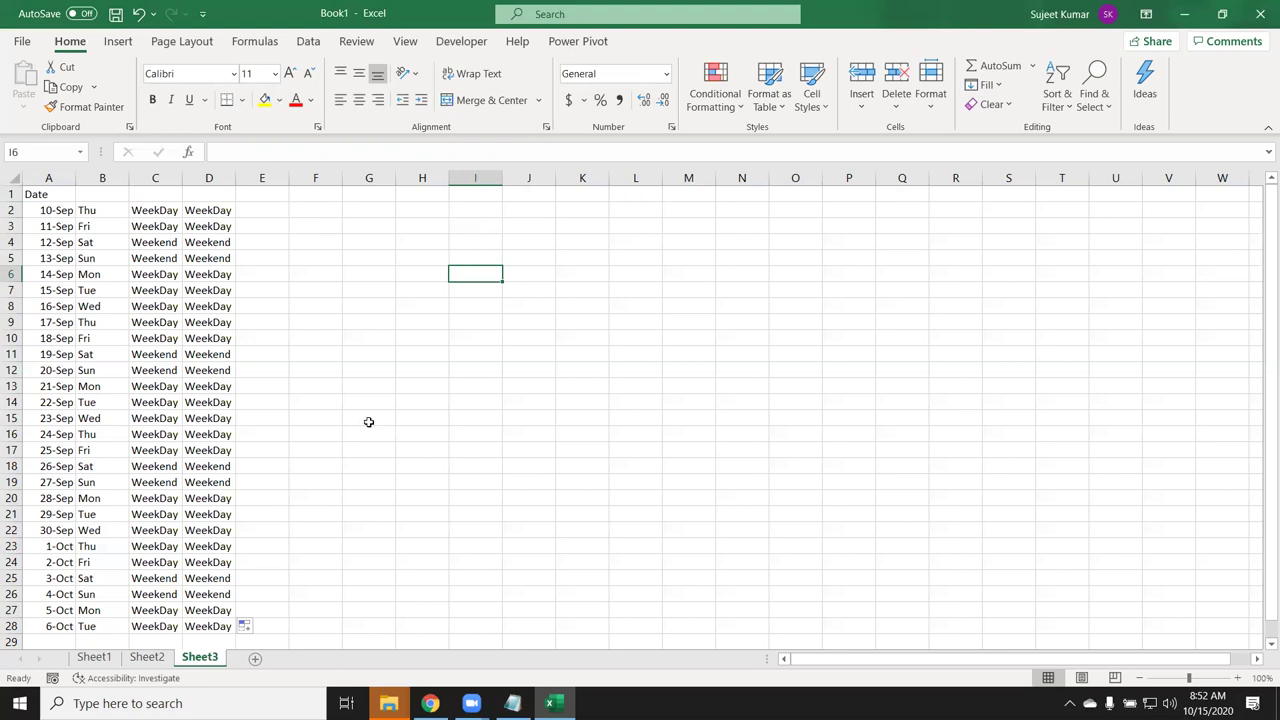
- Check the copied formulas, then enter the header Name in H5 and a person's name in H6
{"action": "left_click", "coordinate": [195, 244]}
{"action": "left_click", "coordinate": [209, 403]}
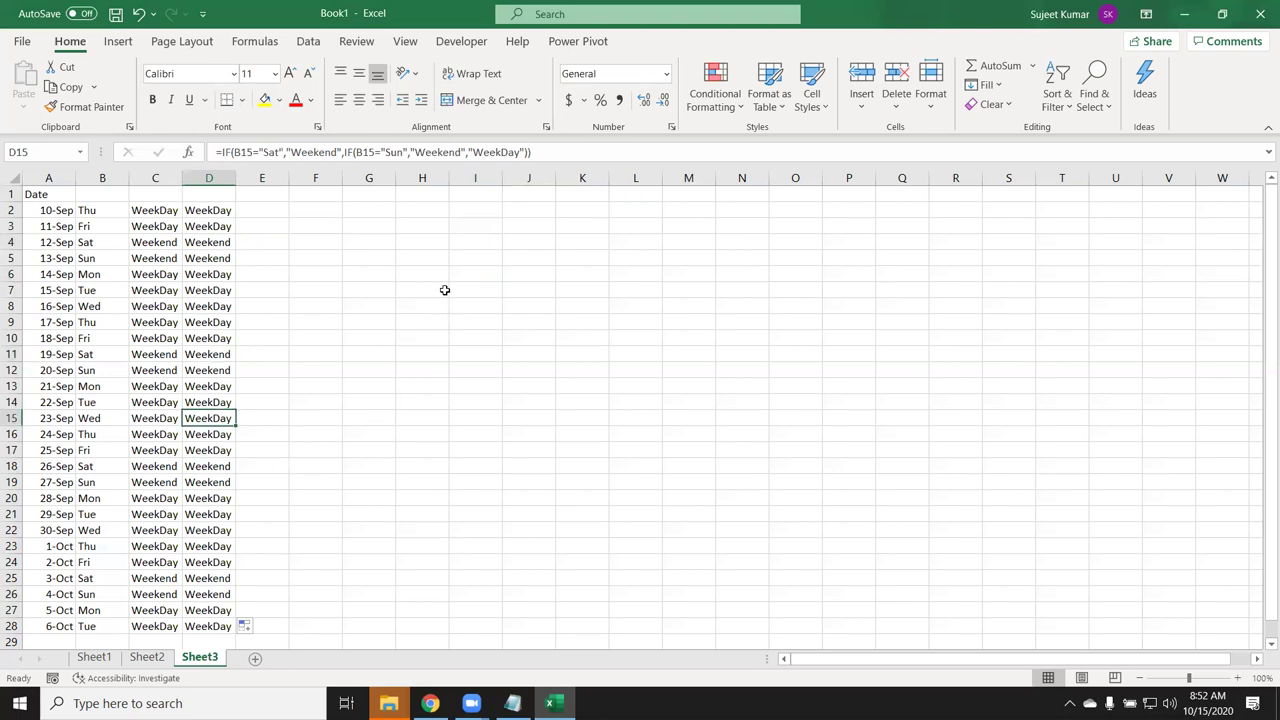
{"action": "left_click", "coordinate": [431, 262]}
{"action": "type", "text": "Name"}
{"action": "key", "text": "Return"}
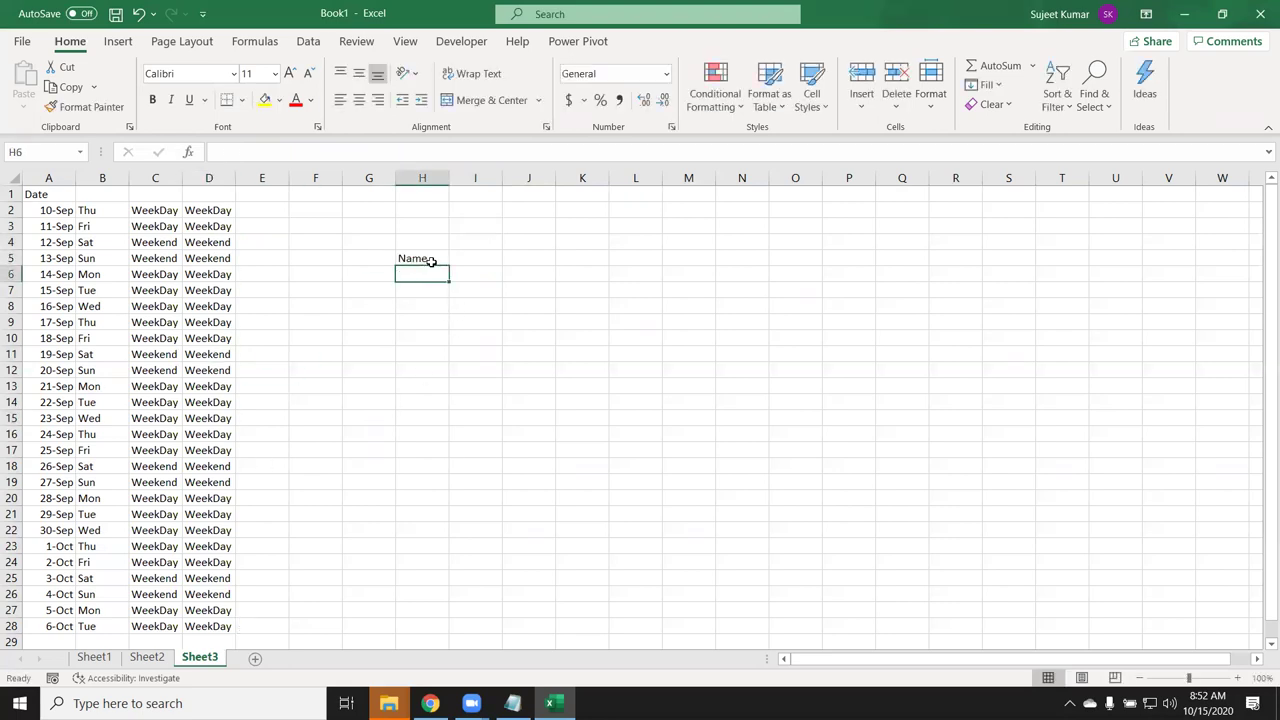
{"action": "type", "text": "Puja"}
{"action": "key", "text": "Tab"}
{"action": "key", "text": "Up"}
- Add the headers PAN, DL, Voter, UID and Status across I5:M5
{"action": "type", "text": "Y"}
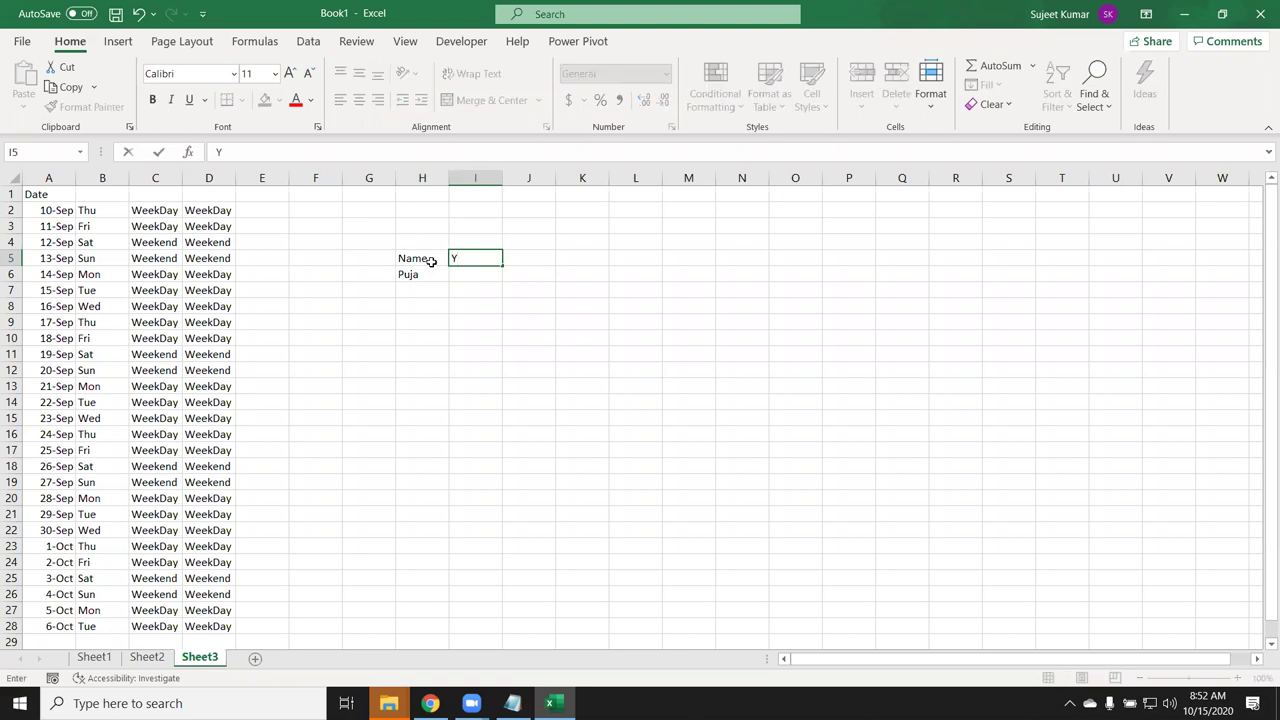
{"action": "key", "text": "BackSpace"}
{"action": "type", "text": "PAN"}
{"action": "key", "text": "Tab"}
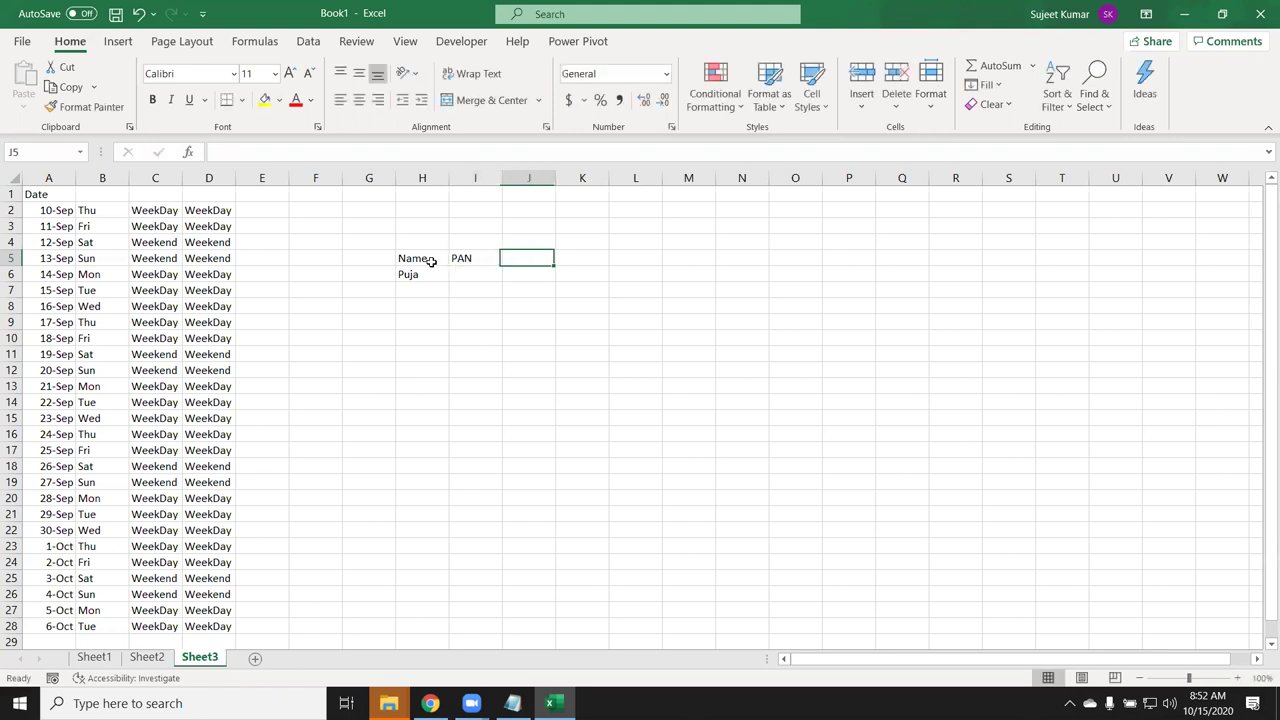
{"action": "type", "text": "DL"}
{"action": "key", "text": "Tab"}
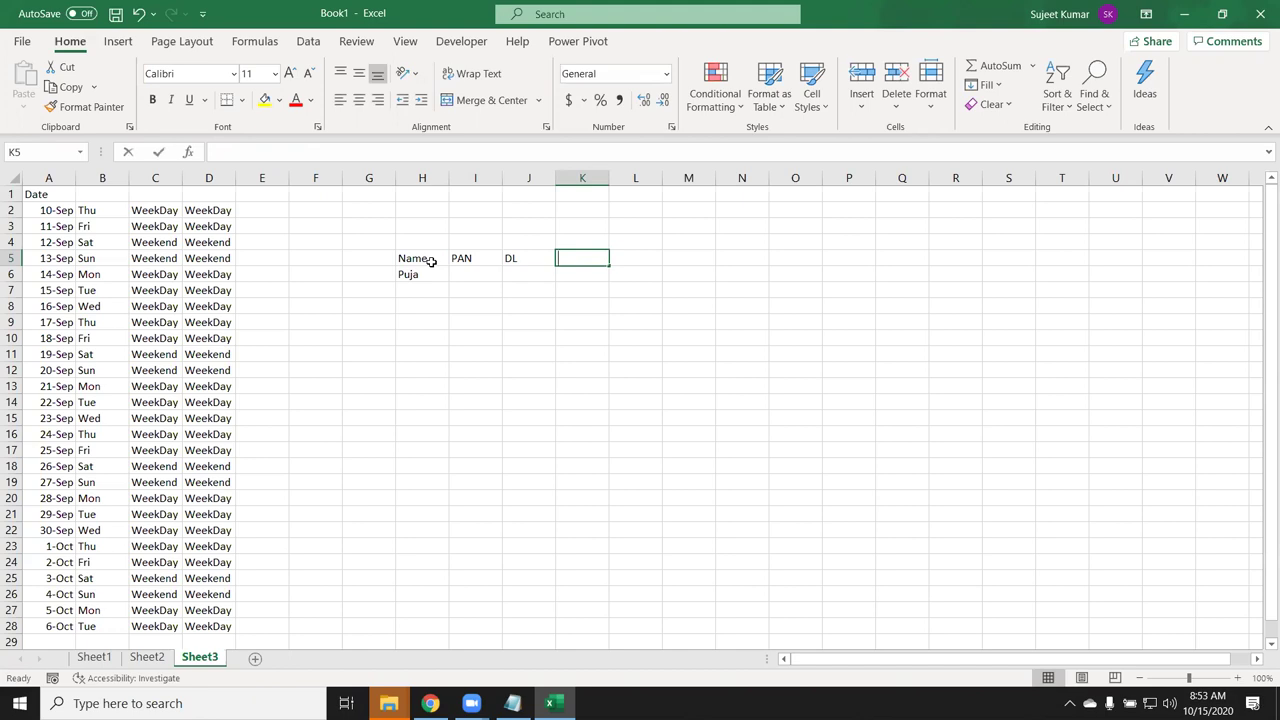
{"action": "type", "text": "Voter"}
{"action": "key", "text": "Return"}
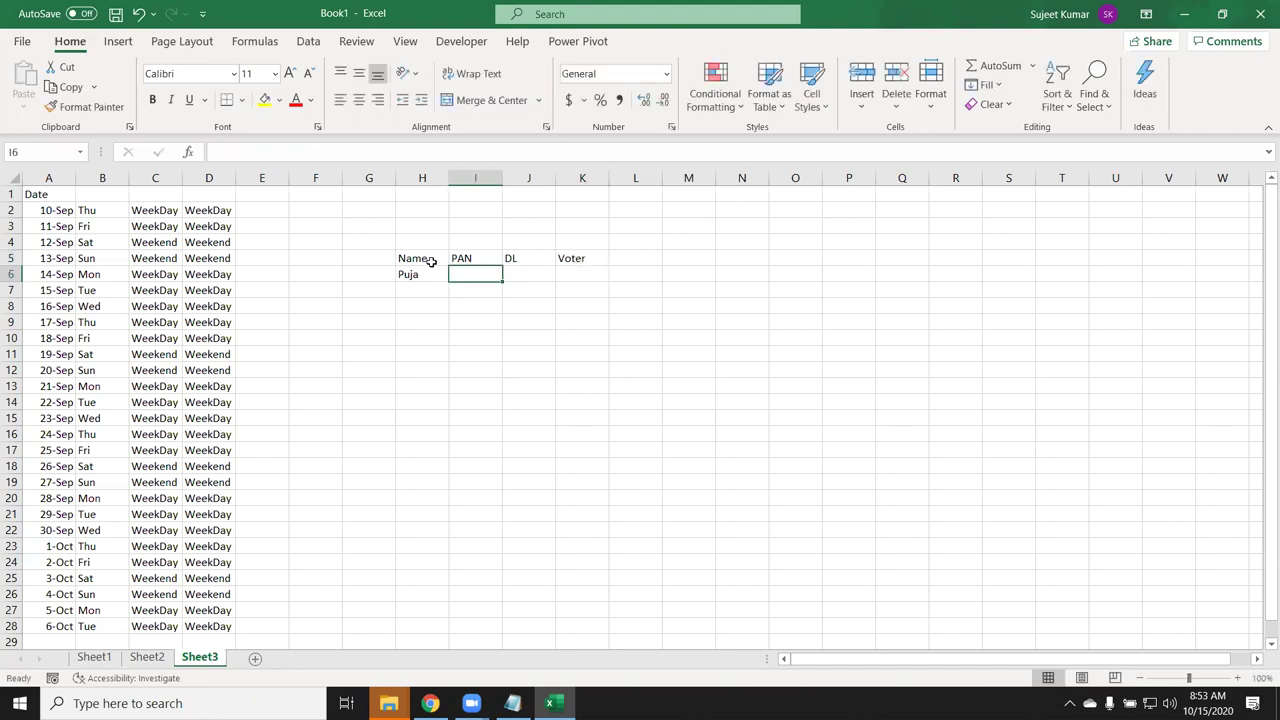
{"action": "left_click", "coordinate": [626, 268]}
{"action": "left_click", "coordinate": [626, 263]}
{"action": "type", "text": "D"}
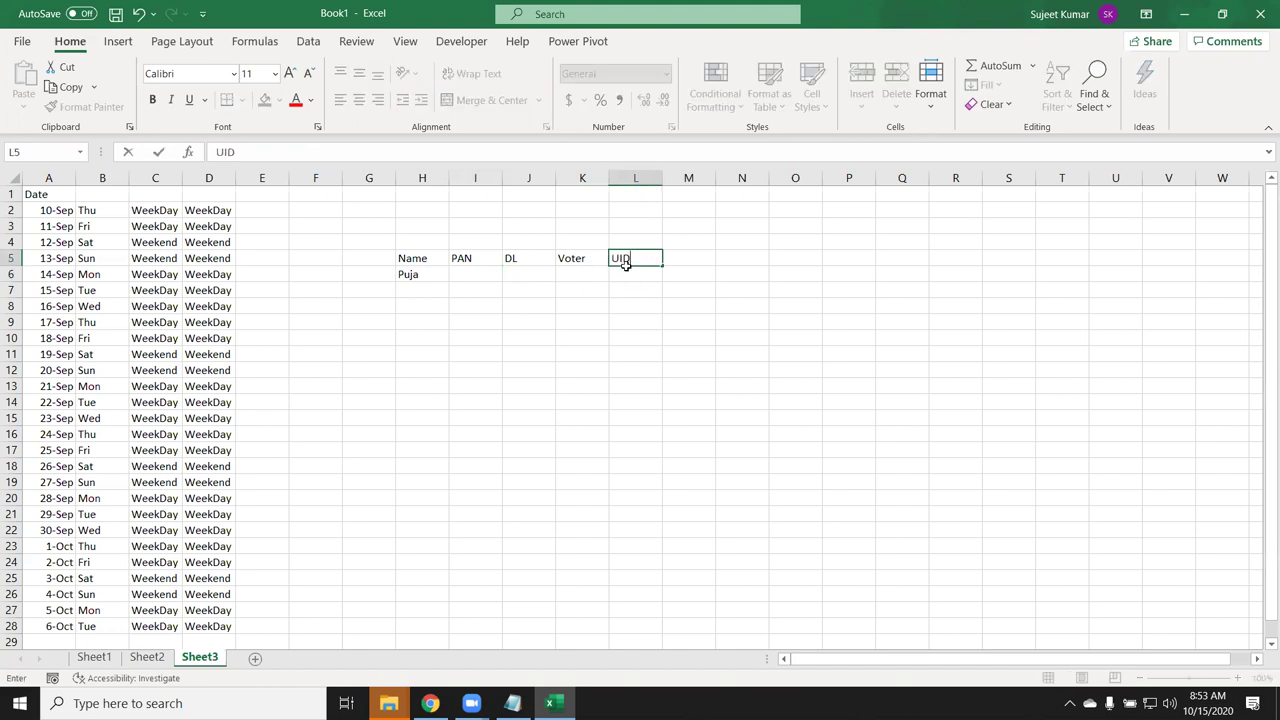
{"action": "key", "text": "Tab"}
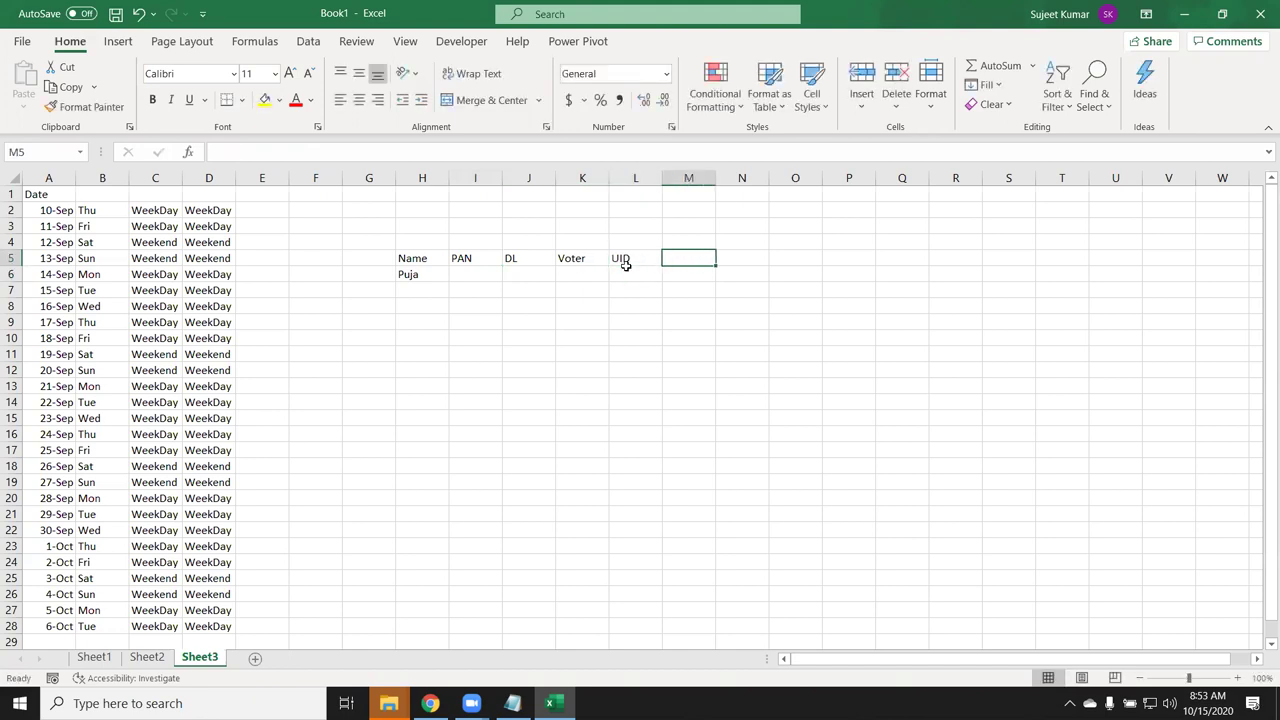
{"action": "type", "text": "Statu"}
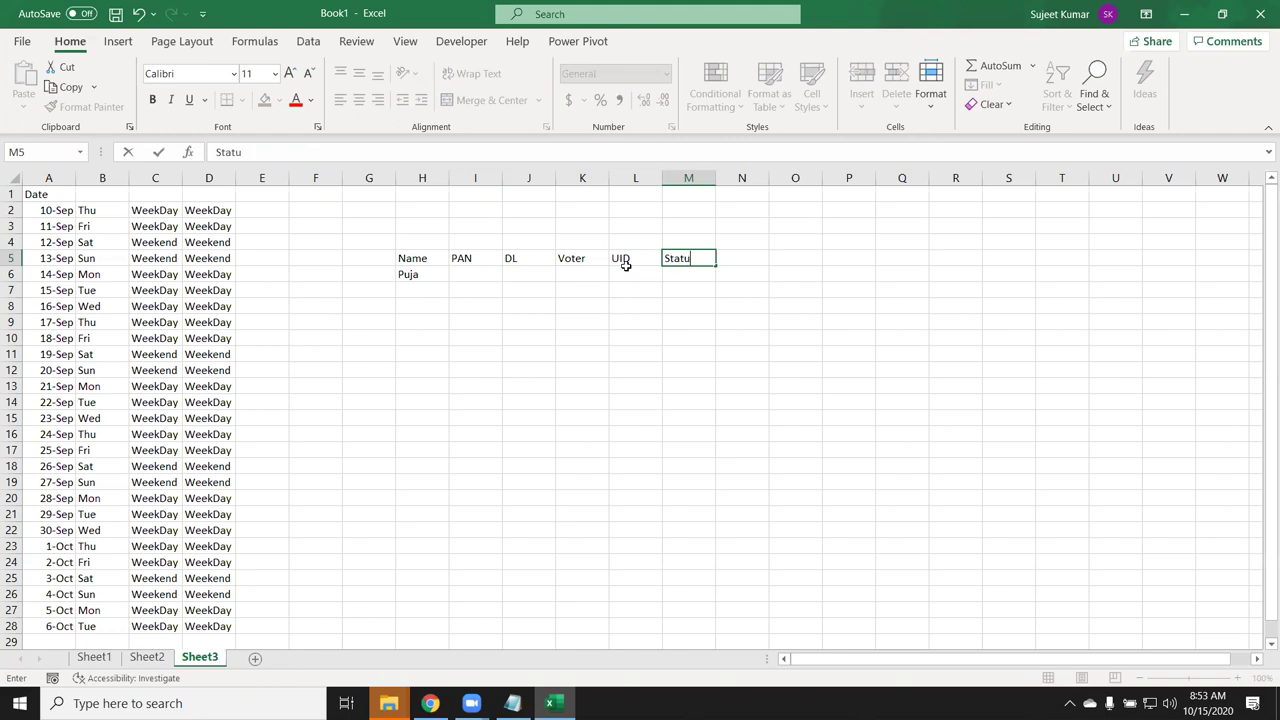
{"action": "type", "text": "s"}
{"action": "left_click", "coordinate": [626, 270]}
- Mark y under UID in L6 and under PAN in I6
{"action": "type", "text": "U"}
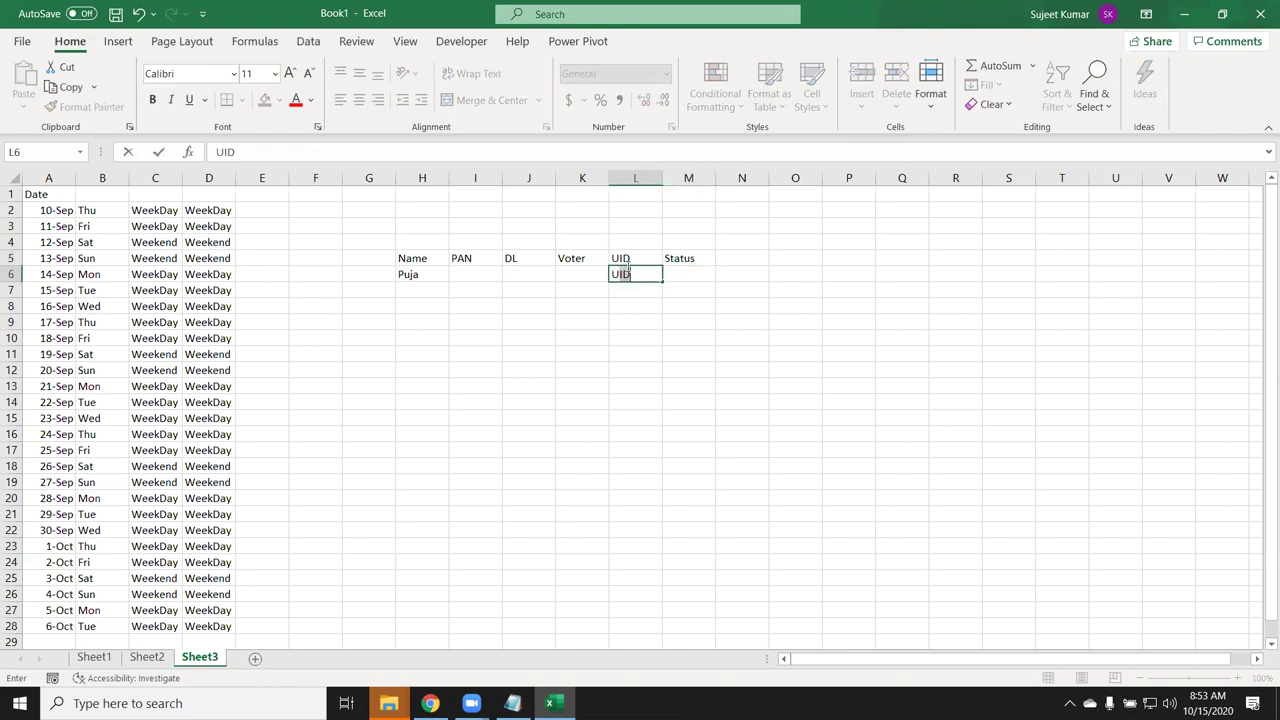
{"action": "key", "text": "BackSpace"}
{"action": "key", "text": "BackSpace"}
{"action": "type", "text": "y"}
{"action": "key", "text": "Left"}
{"action": "key", "text": "Left"}
{"action": "key", "text": "Left"}
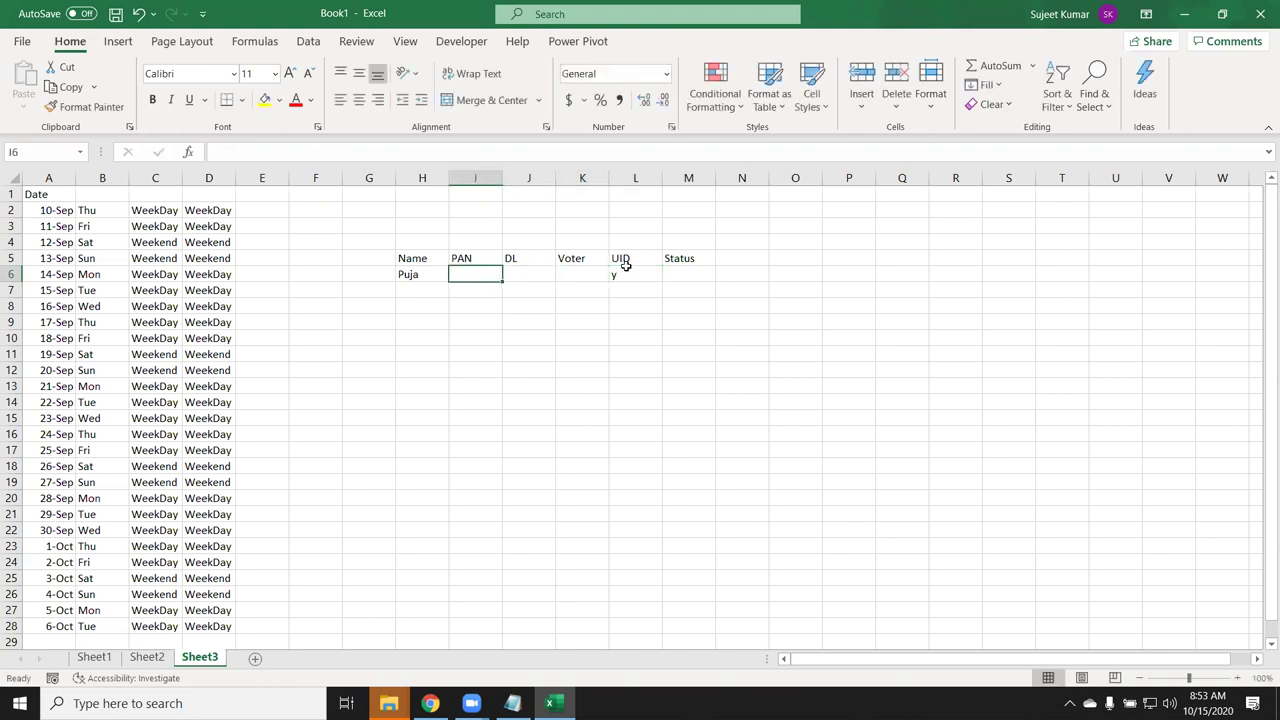
{"action": "type", "text": "y"}
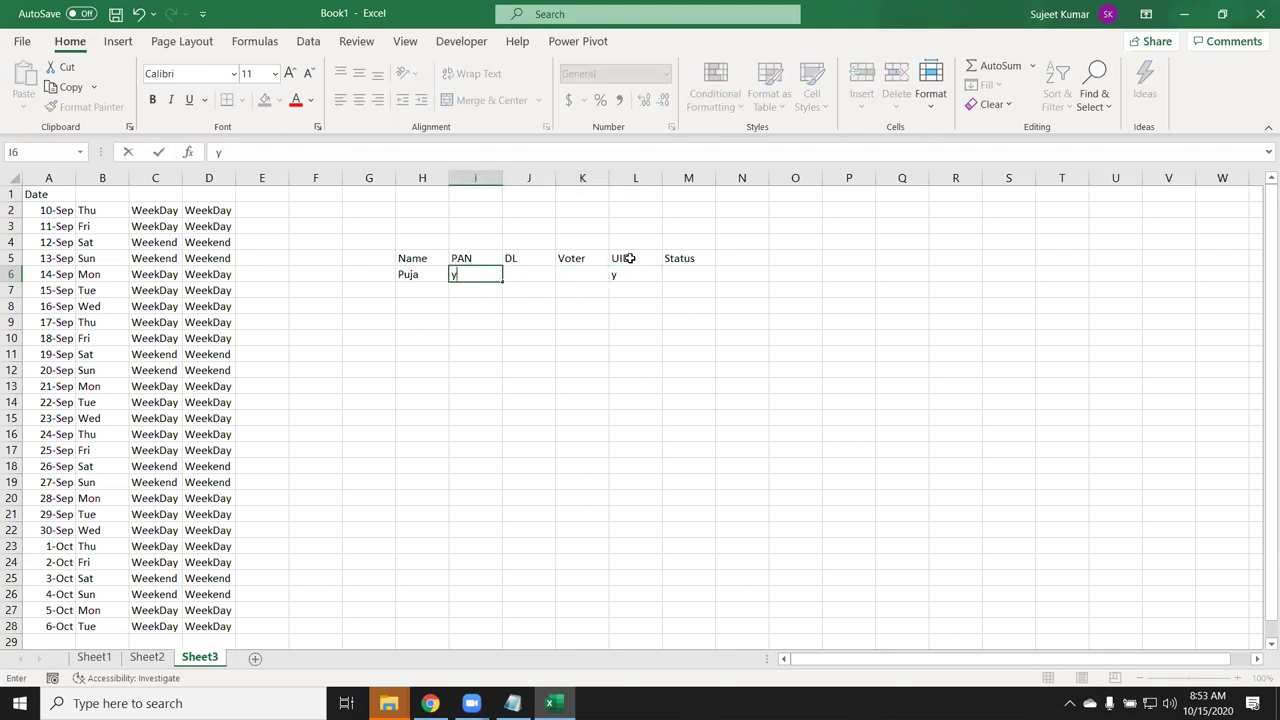
{"action": "left_click", "coordinate": [678, 273]}
- Enter =OR(I6="y",J6="y",K6="y",L6="y") as the Status formula in M6
{"action": "type", "text": "="}
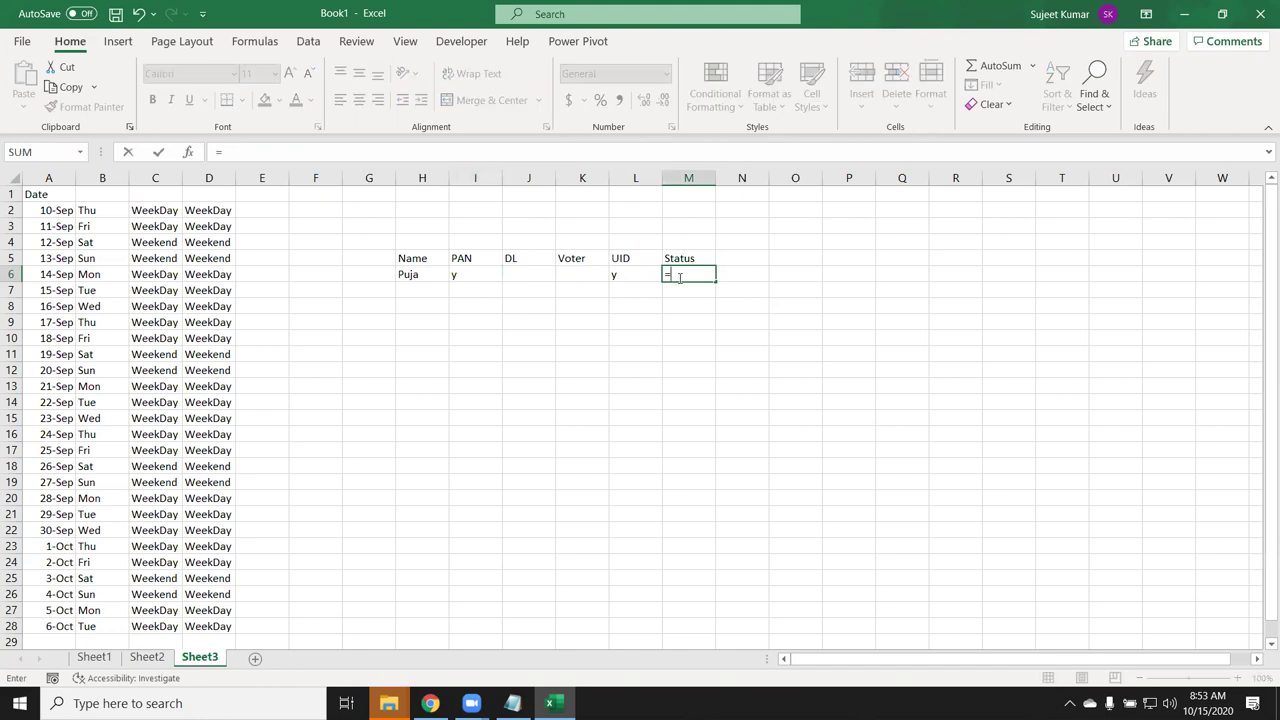
{"action": "type", "text": "or"}
{"action": "key", "text": "Tab"}
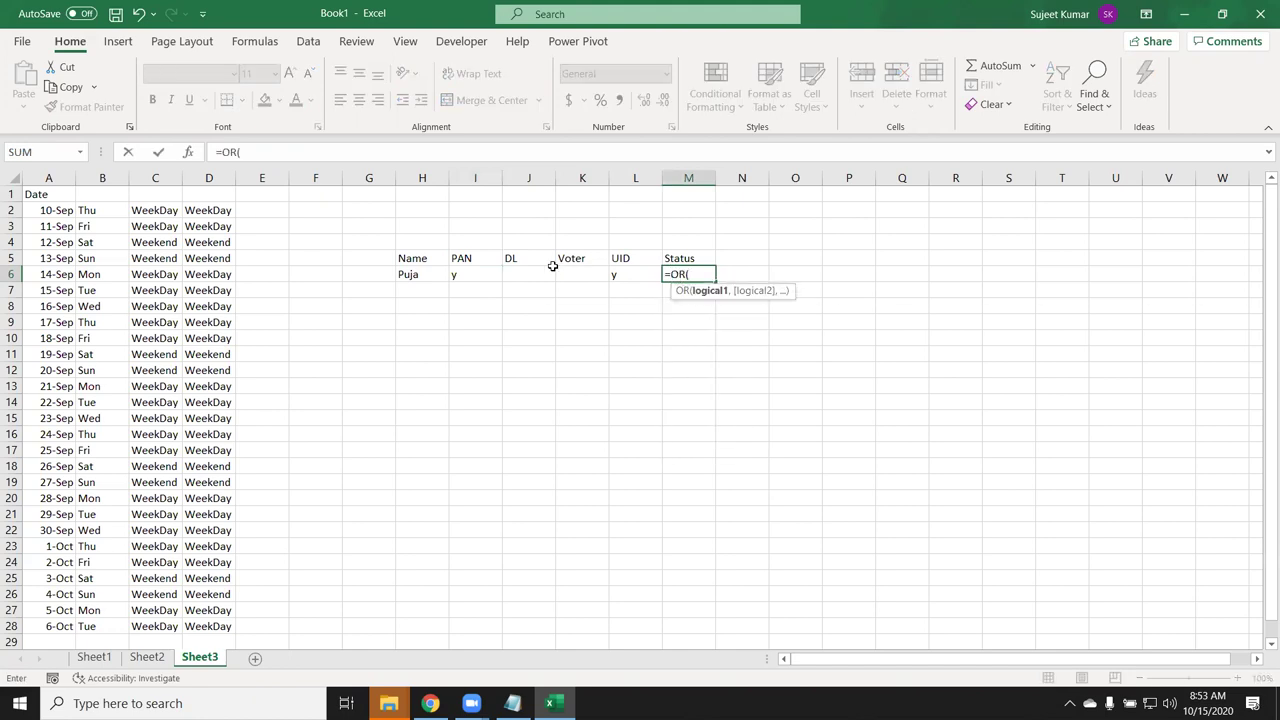
{"action": "left_click", "coordinate": [483, 276]}
{"action": "type", "text": "=\"y\","}
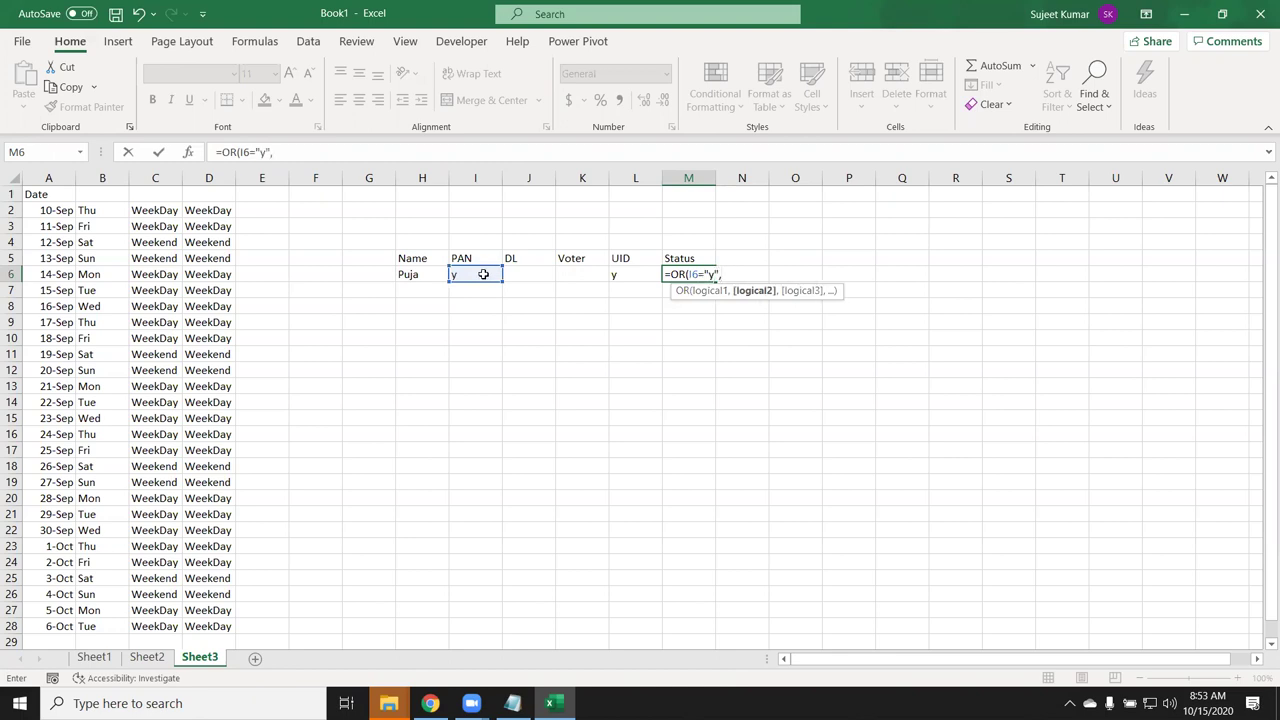
{"action": "left_click", "coordinate": [526, 276]}
{"action": "type", "text": "=\"y\","}
{"action": "left_click", "coordinate": [591, 272]}
{"action": "type", "text": "=\"y\",K6=\"y"}
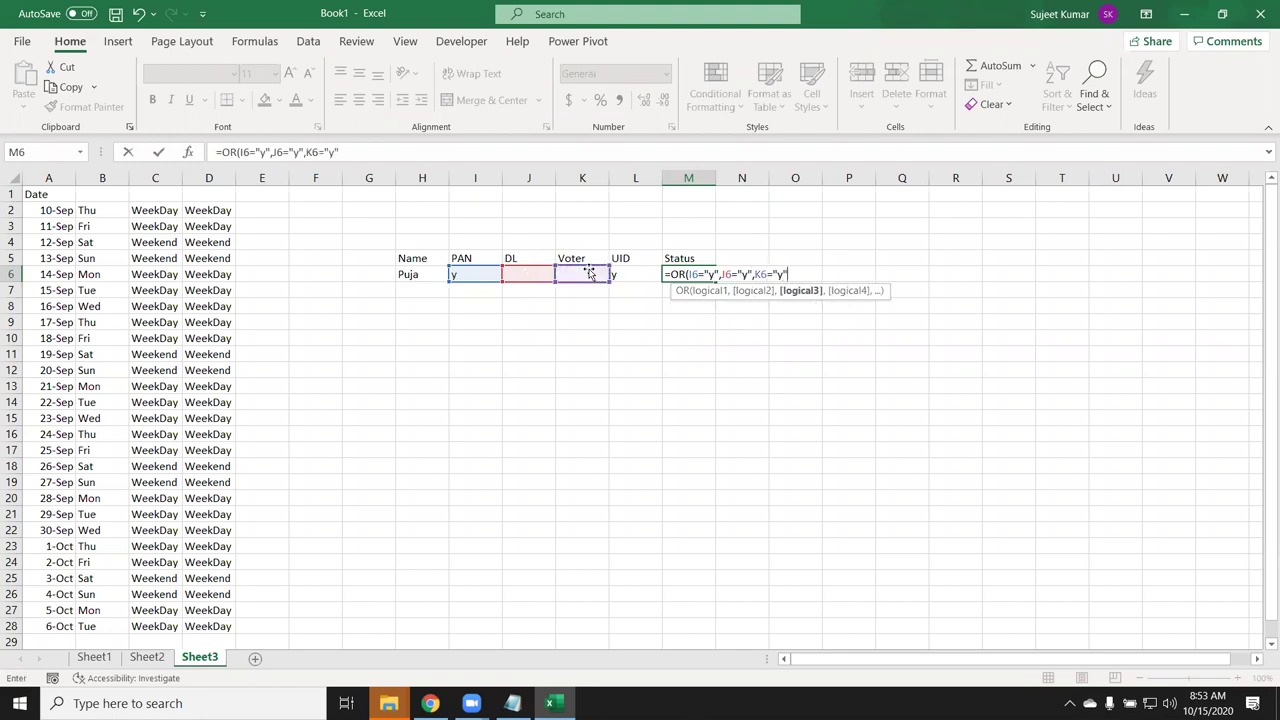
{"action": "type", "text": ","}
{"action": "left_click", "coordinate": [628, 278]}
{"action": "type", "text": "=\"y\")"}
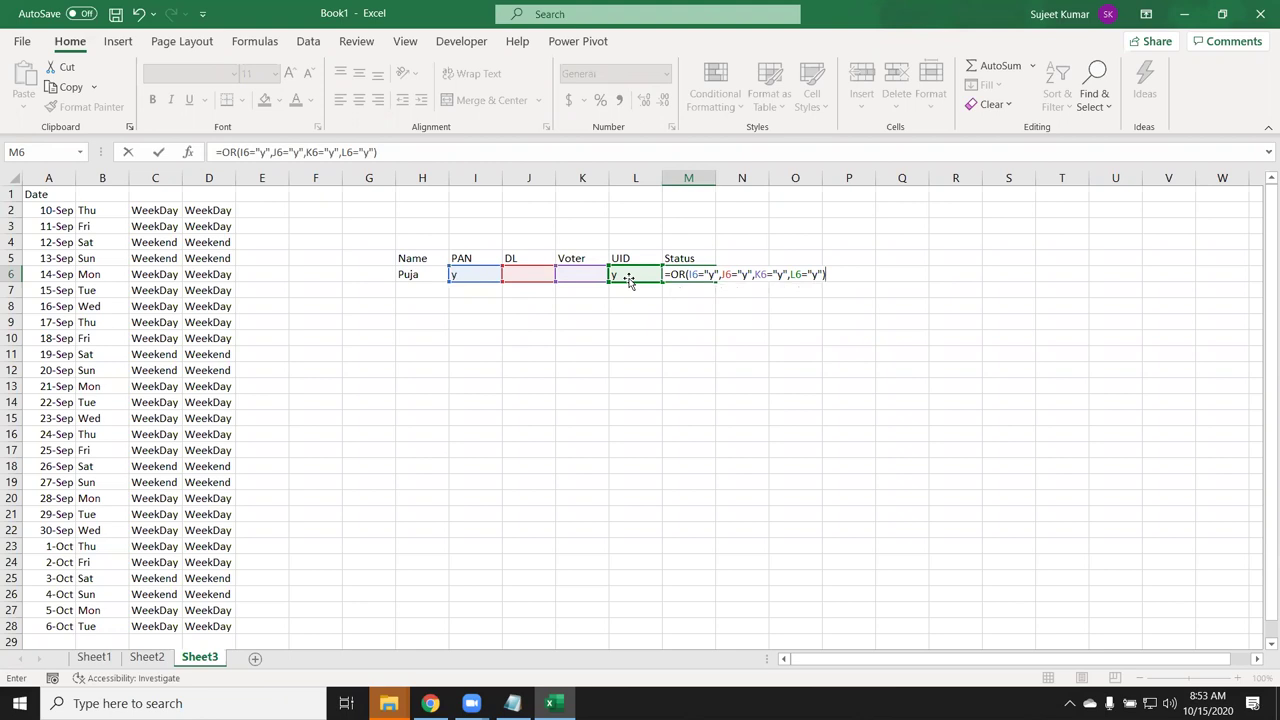
{"action": "key", "text": "Return"}
- Clear the y from the UID cell L6
{"action": "key", "text": "Up"}
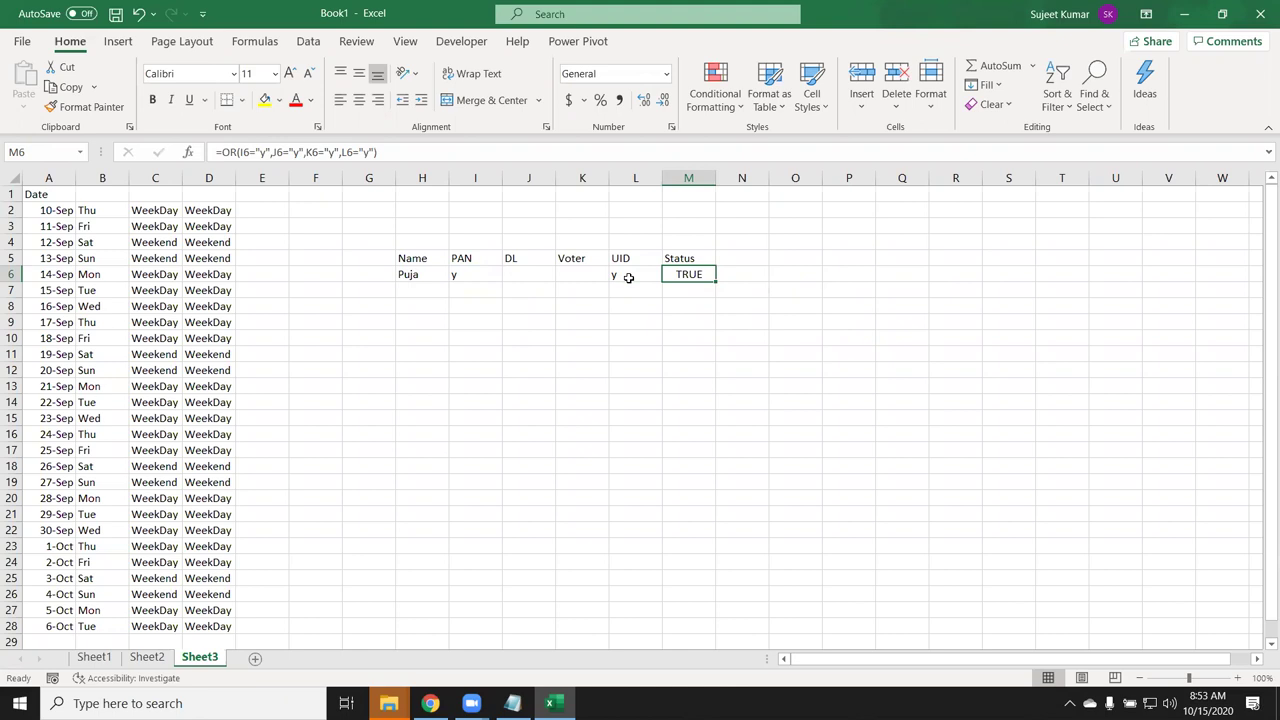
{"action": "left_click", "coordinate": [628, 277]}
{"action": "key", "text": "Delete"}
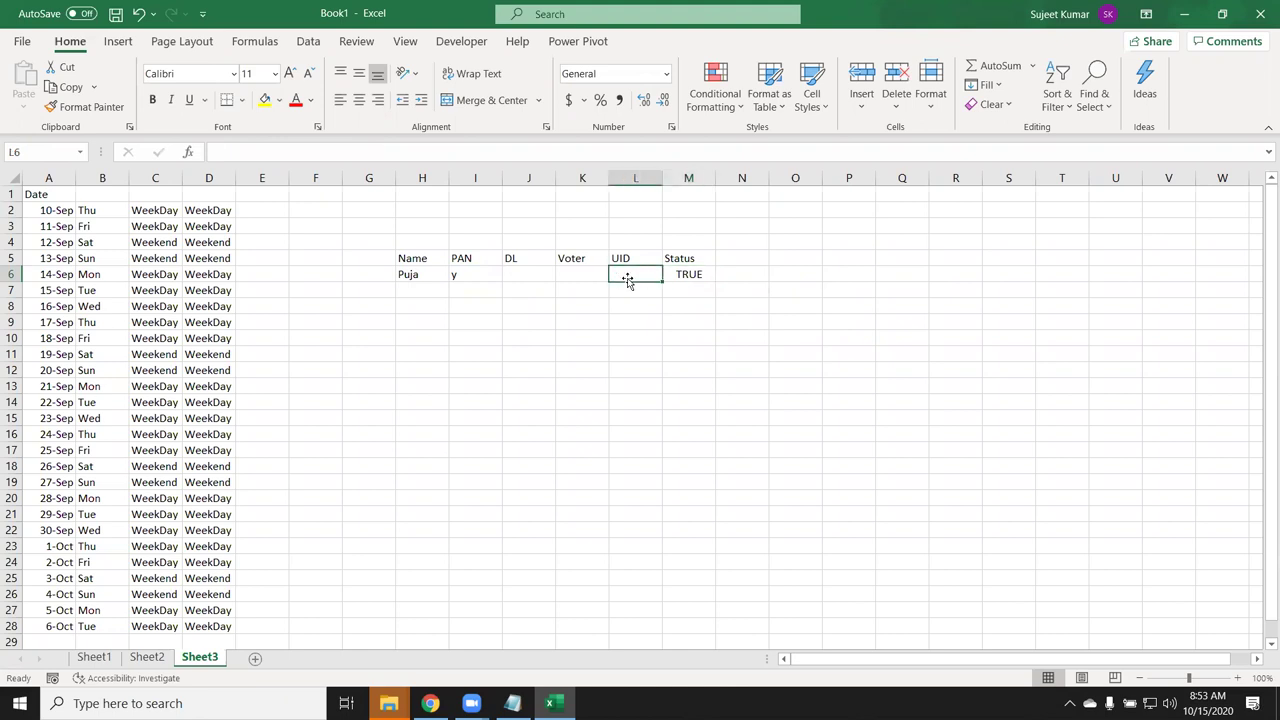
- Zoom the sheet to 175% and bring the checklist columns into view
{"action": "key", "text": "Right"}
{"action": "key", "text": "Right"}
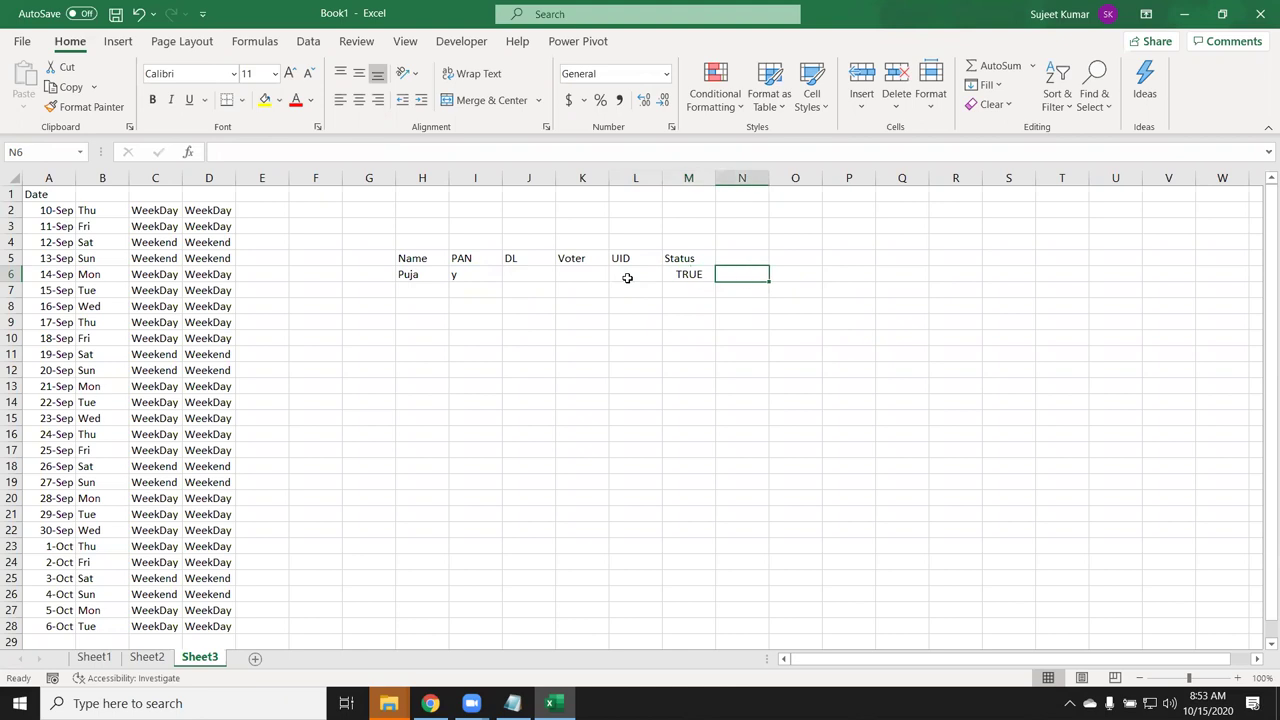
{"action": "type", "text": "="}
{"action": "key", "text": "Escape"}
{"action": "scroll", "coordinate": [646, 271], "scroll_direction": "up", "scroll_amount": 2, "text": "ctrl"}
{"action": "scroll", "coordinate": [646, 271], "scroll_direction": "up", "scroll_amount": 2, "text": "ctrl"}
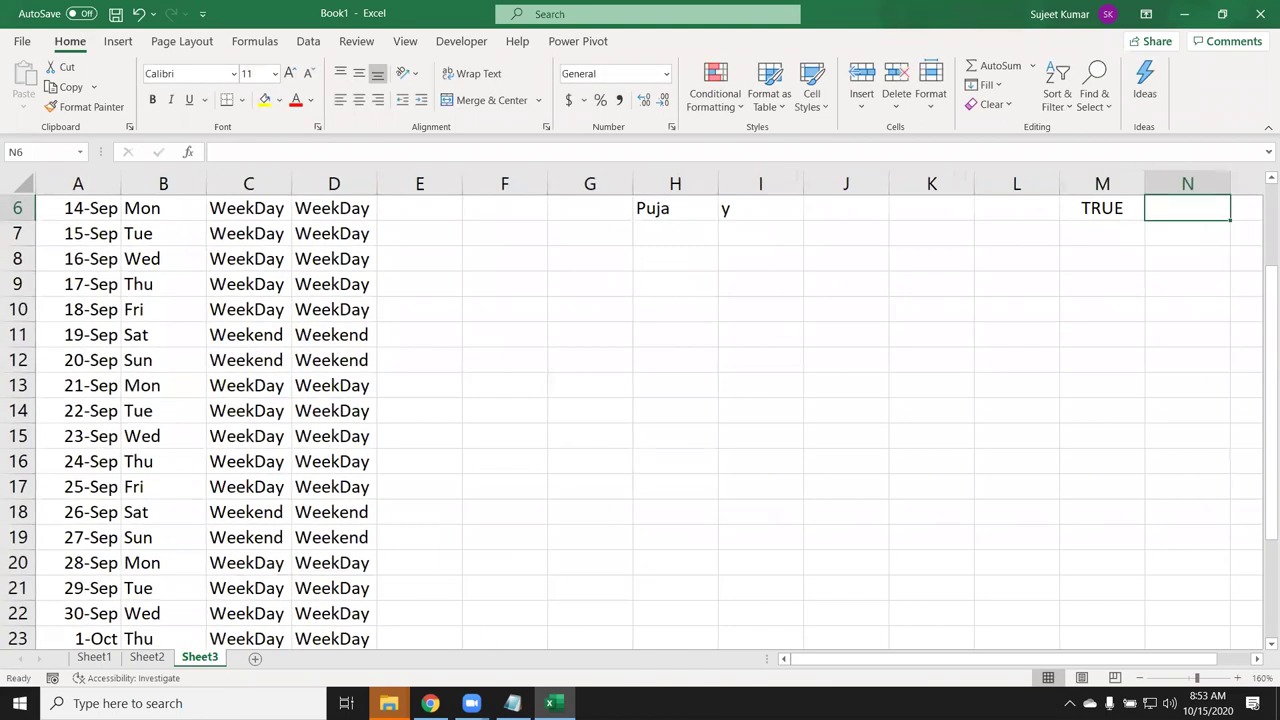
{"action": "left_click_drag", "start_coordinate": [900, 659], "coordinate": [1145, 665]}
{"action": "scroll", "coordinate": [1126, 520], "scroll_direction": "up", "scroll_amount": 2}
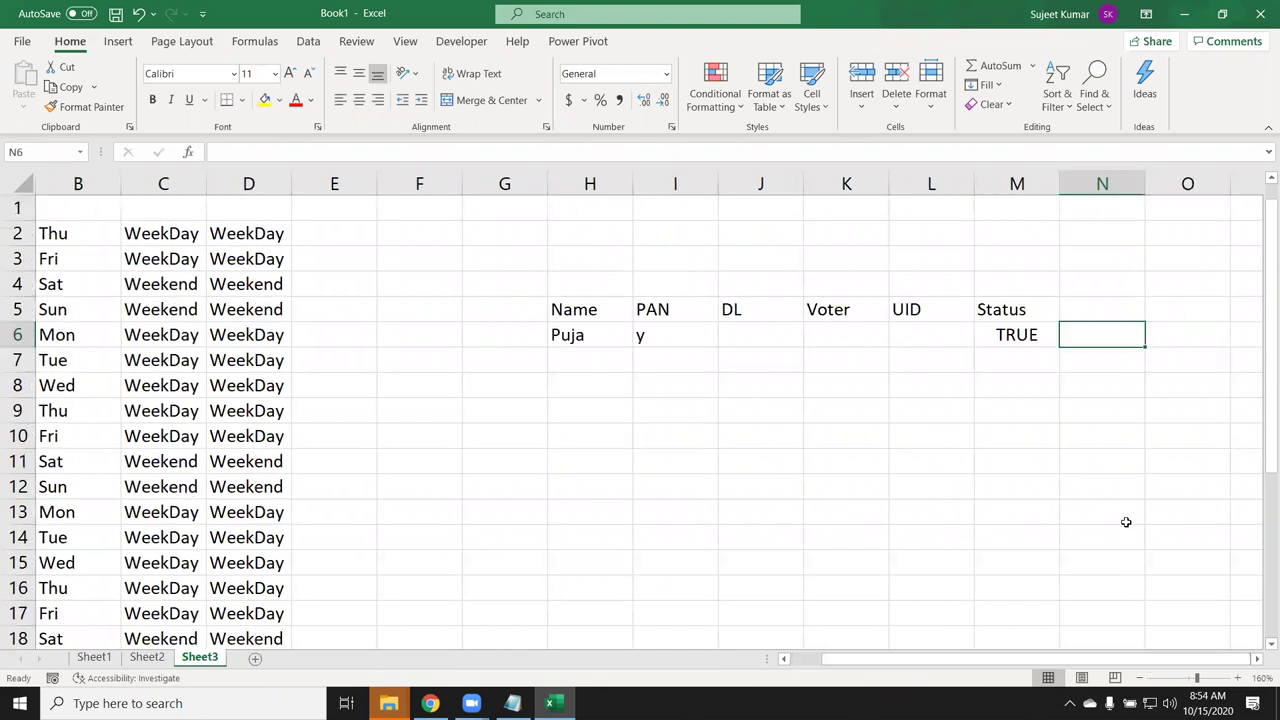
{"action": "scroll", "coordinate": [1066, 523], "scroll_direction": "up", "scroll_amount": 1, "text": "ctrl"}
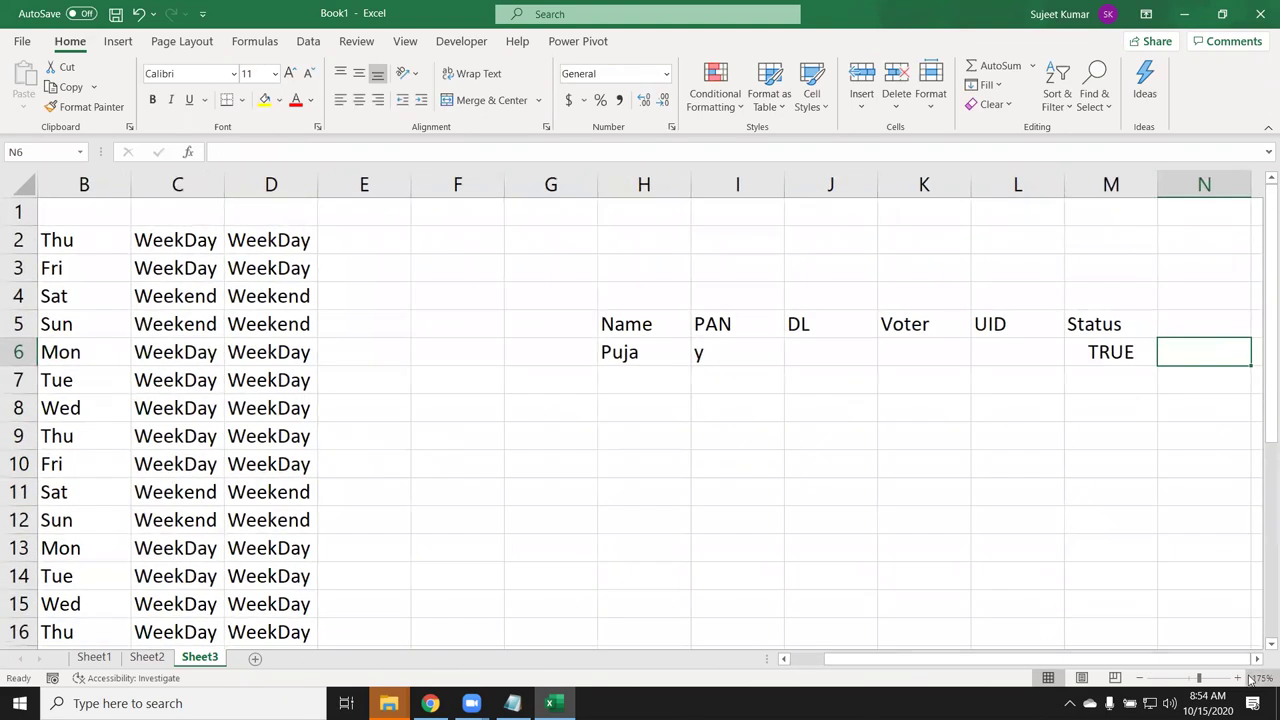
{"action": "left_click_drag", "start_coordinate": [1240, 660], "coordinate": [1250, 660]}
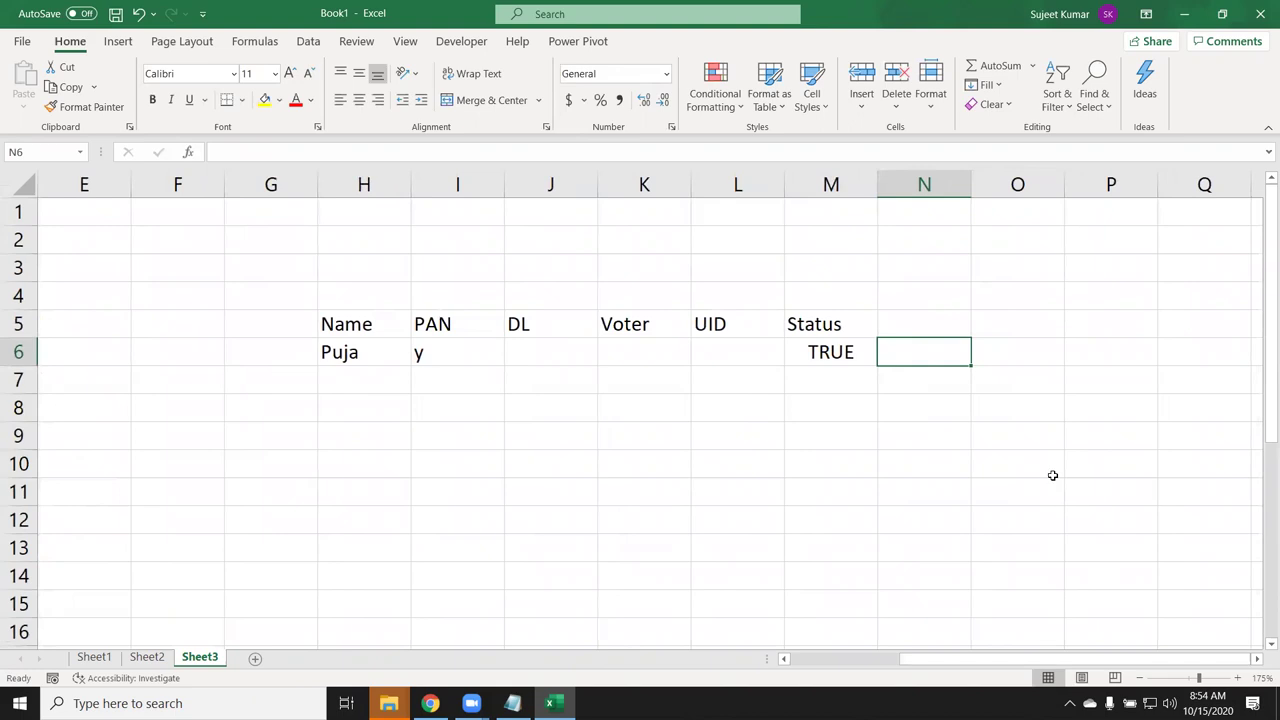
{"action": "left_click", "coordinate": [1256, 660]}
{"action": "left_click", "coordinate": [1256, 660]}
{"action": "left_click", "coordinate": [1256, 660]}
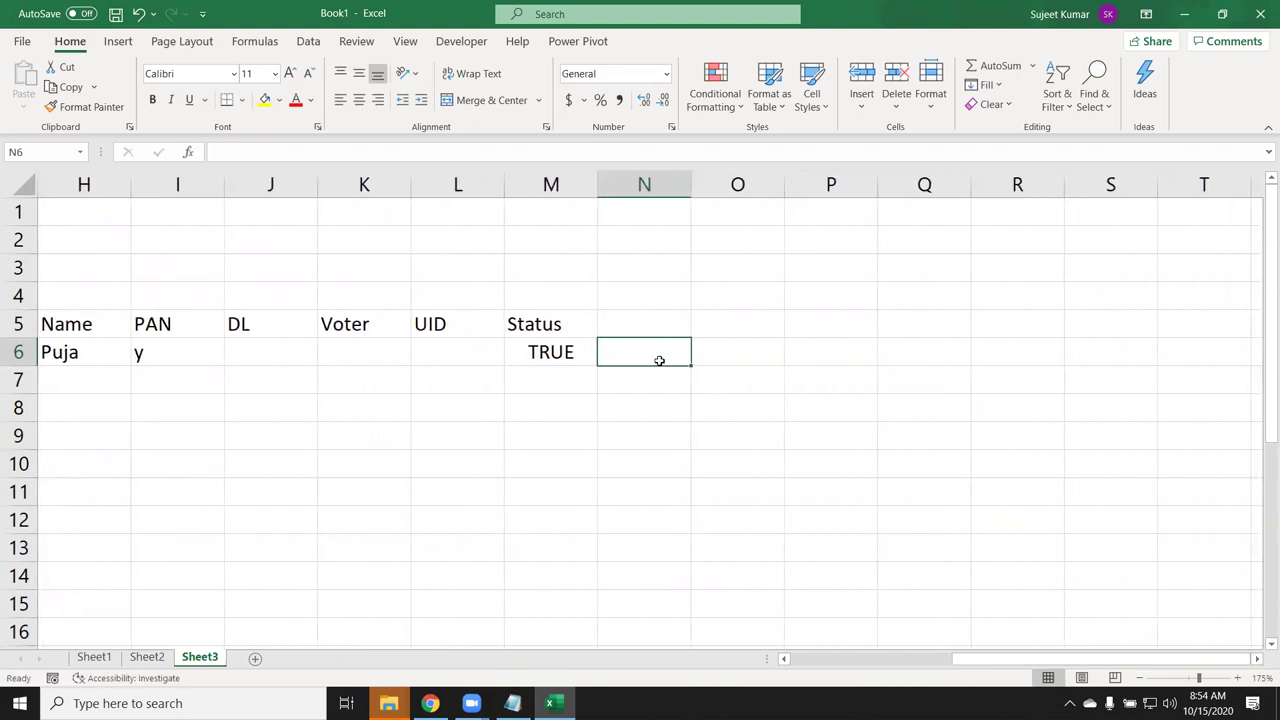
- In N6, start a nested IF returning "OK" when I6 or J6 equals "y"
{"action": "type", "text": "=if"}
{"action": "key", "text": "Tab"}
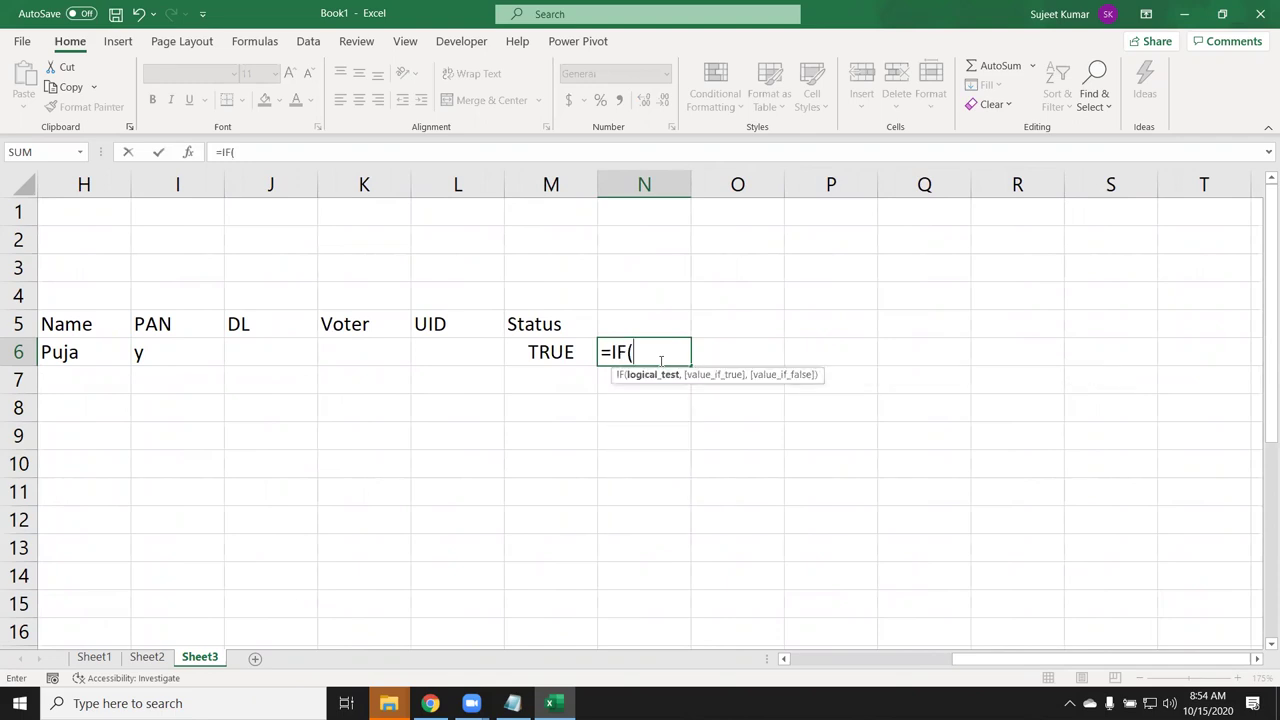
{"action": "left_click", "coordinate": [180, 355]}
{"action": "type", "text": "-"}
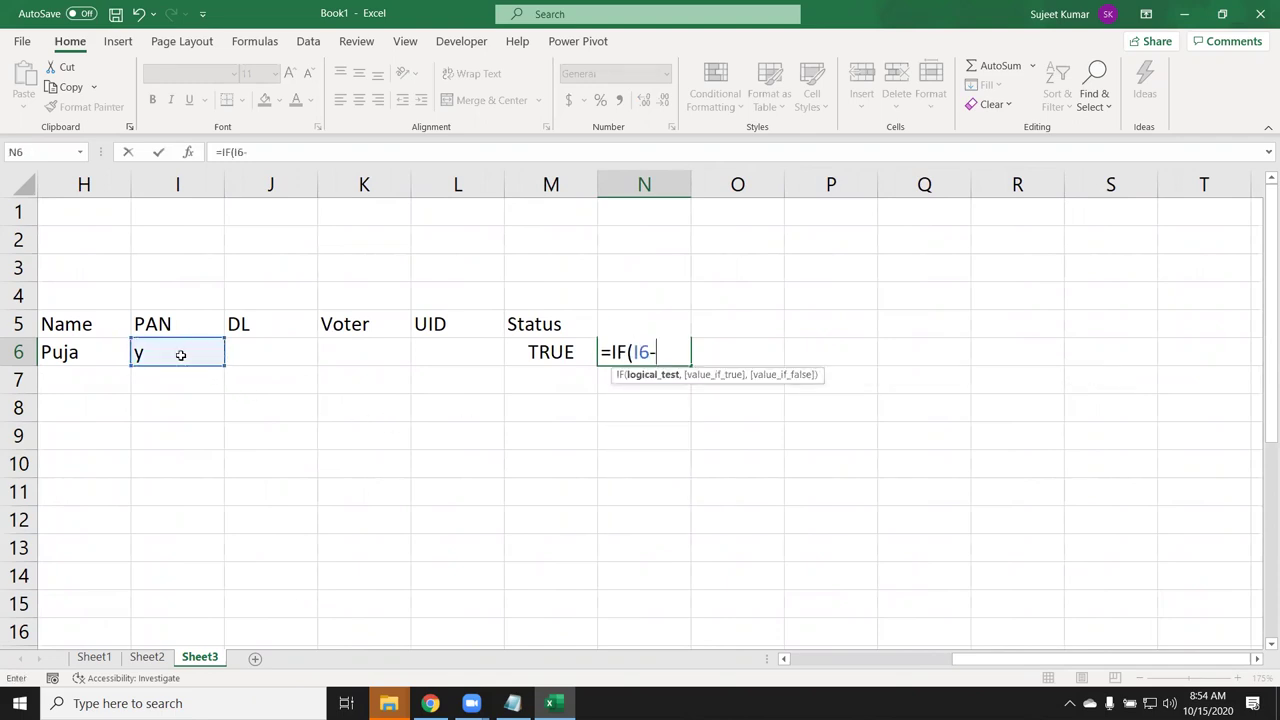
{"action": "key", "text": "BackSpace"}
{"action": "type", "text": "=\"y\",\"OK\""}
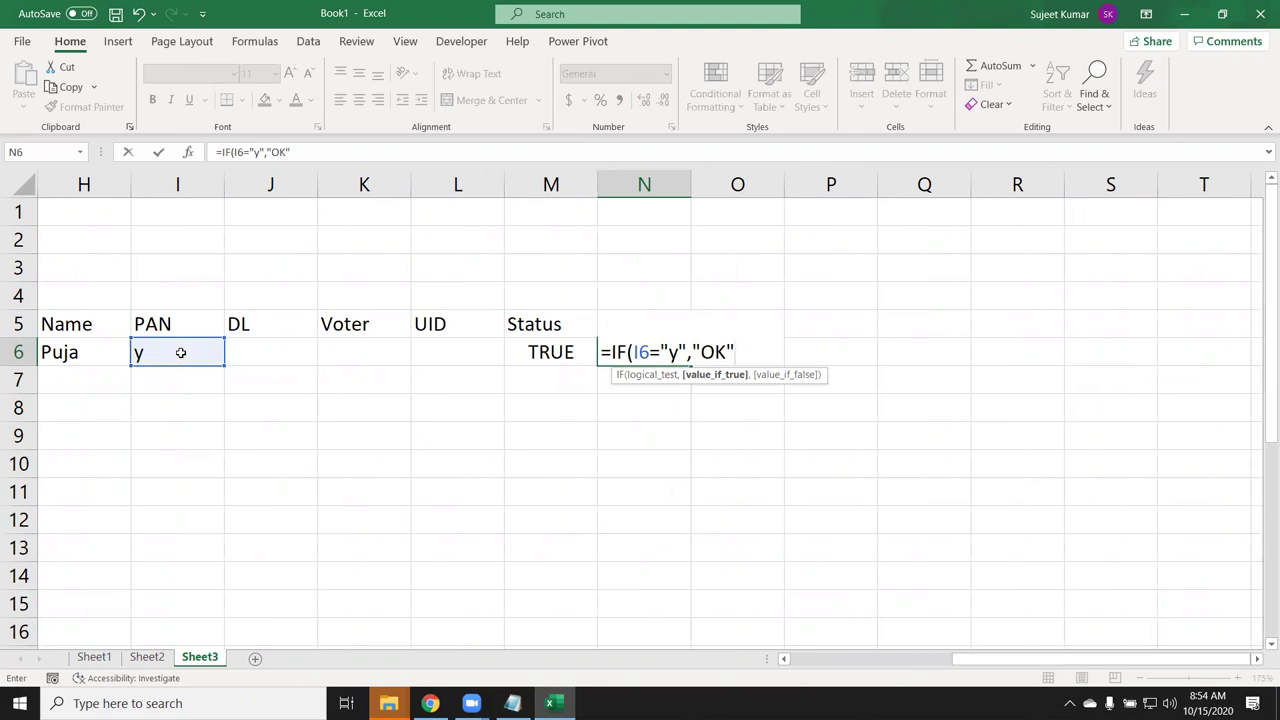
{"action": "type", "text": ",if"}
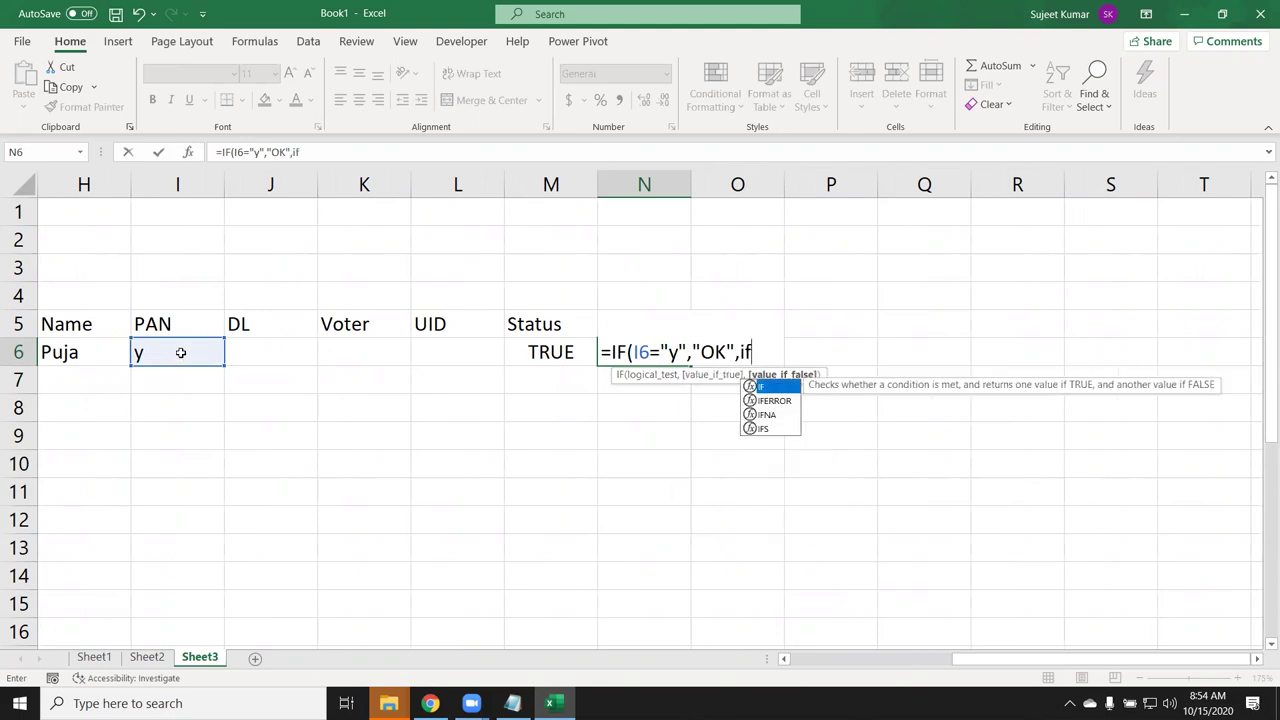
{"action": "key", "text": "Tab"}
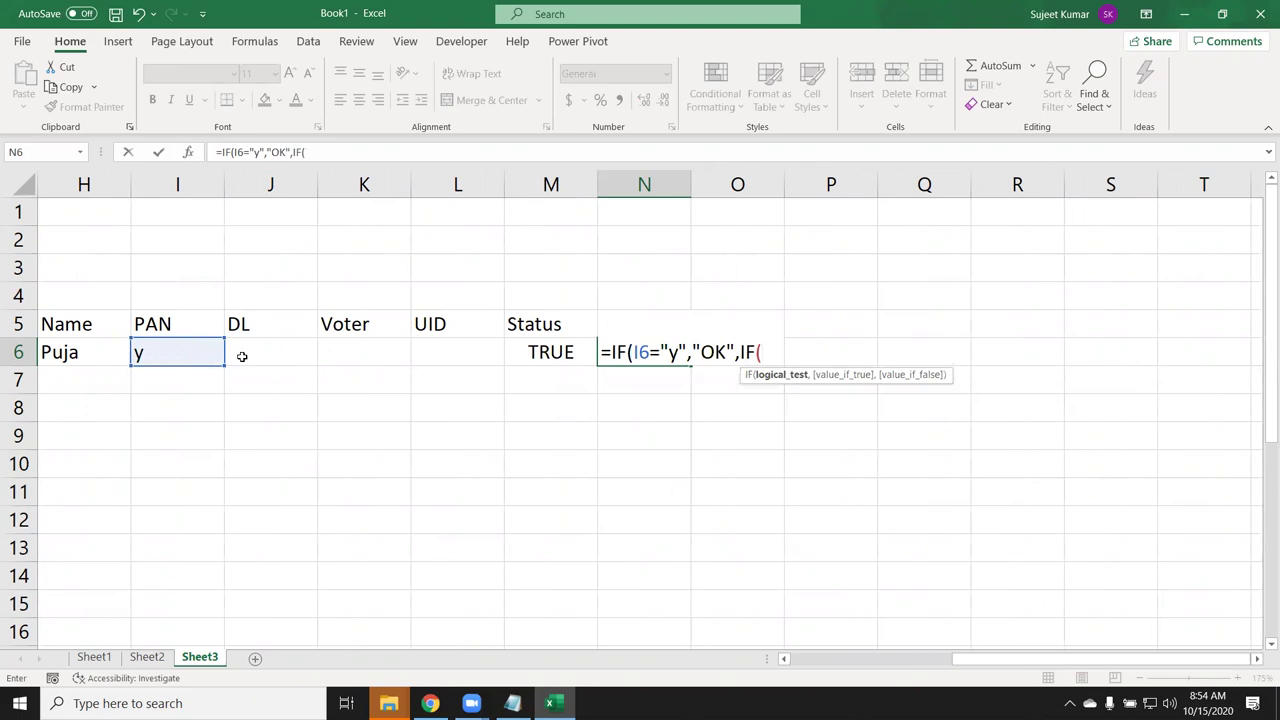
{"action": "left_click", "coordinate": [242, 356]}
{"action": "type", "text": "=\"y"}
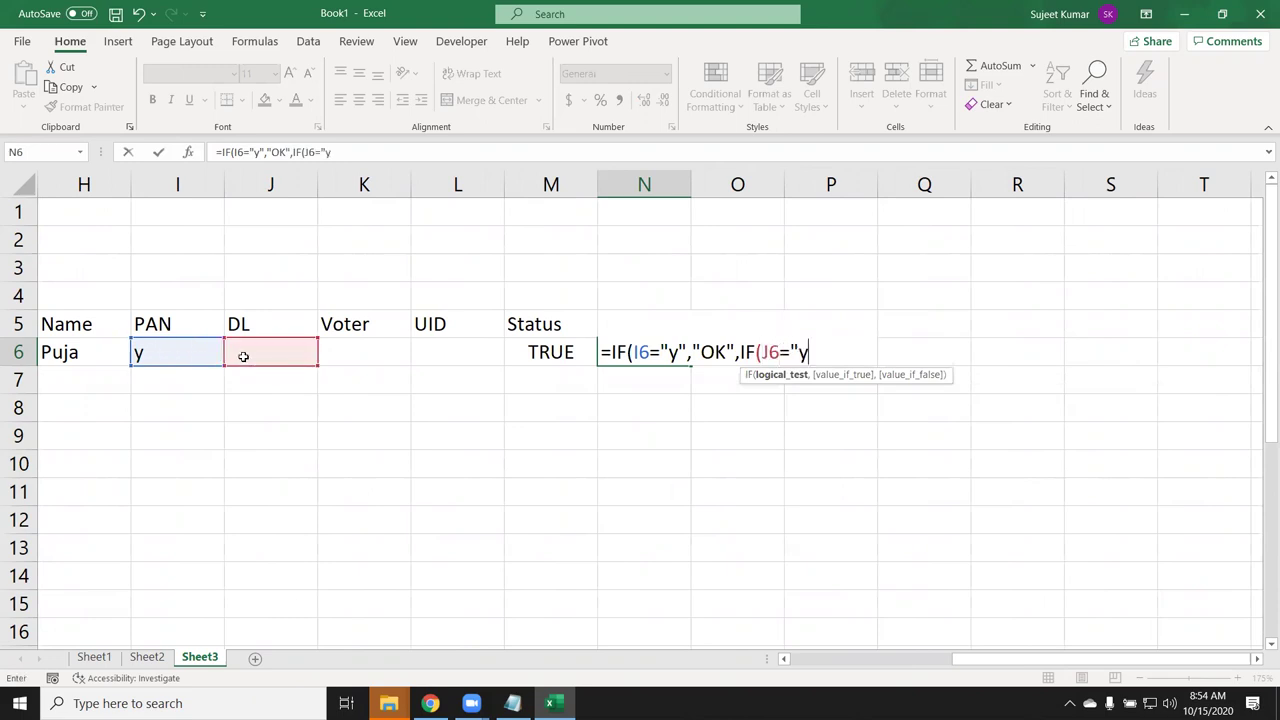
{"action": "type", "text": "\",\"OK\""}
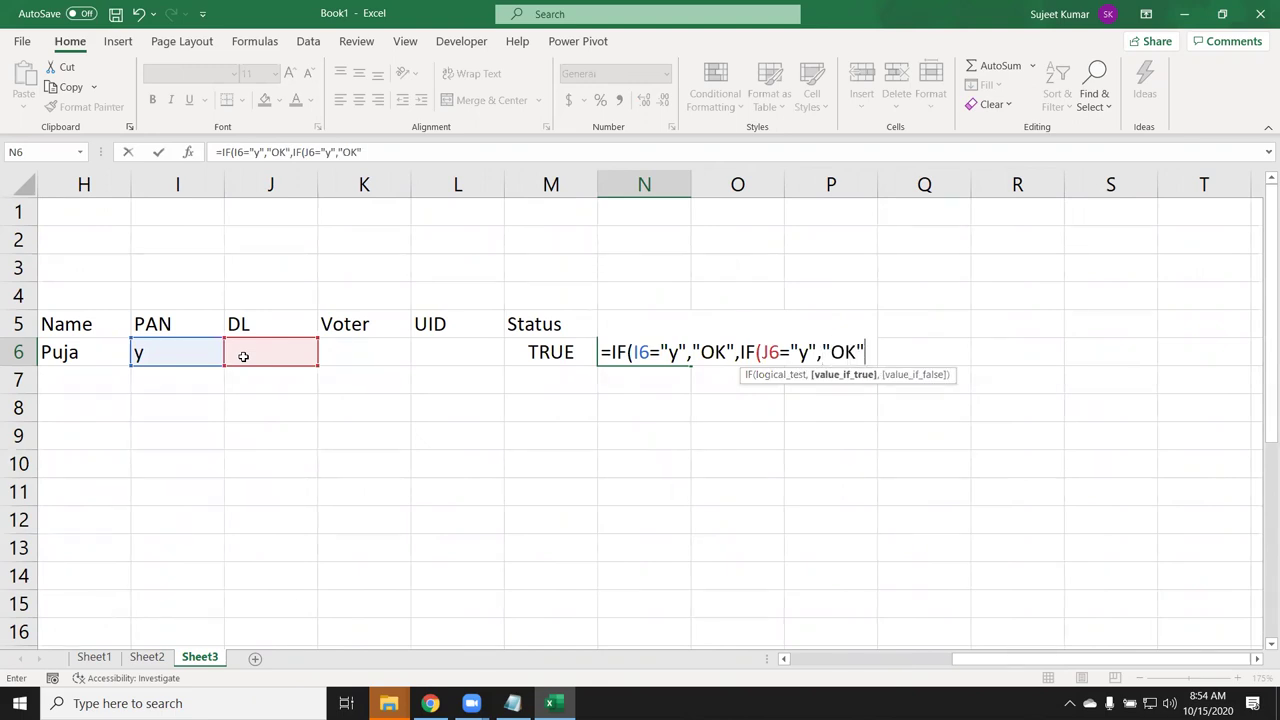
{"action": "type", "text": ",if"}
{"action": "key", "text": "Tab"}
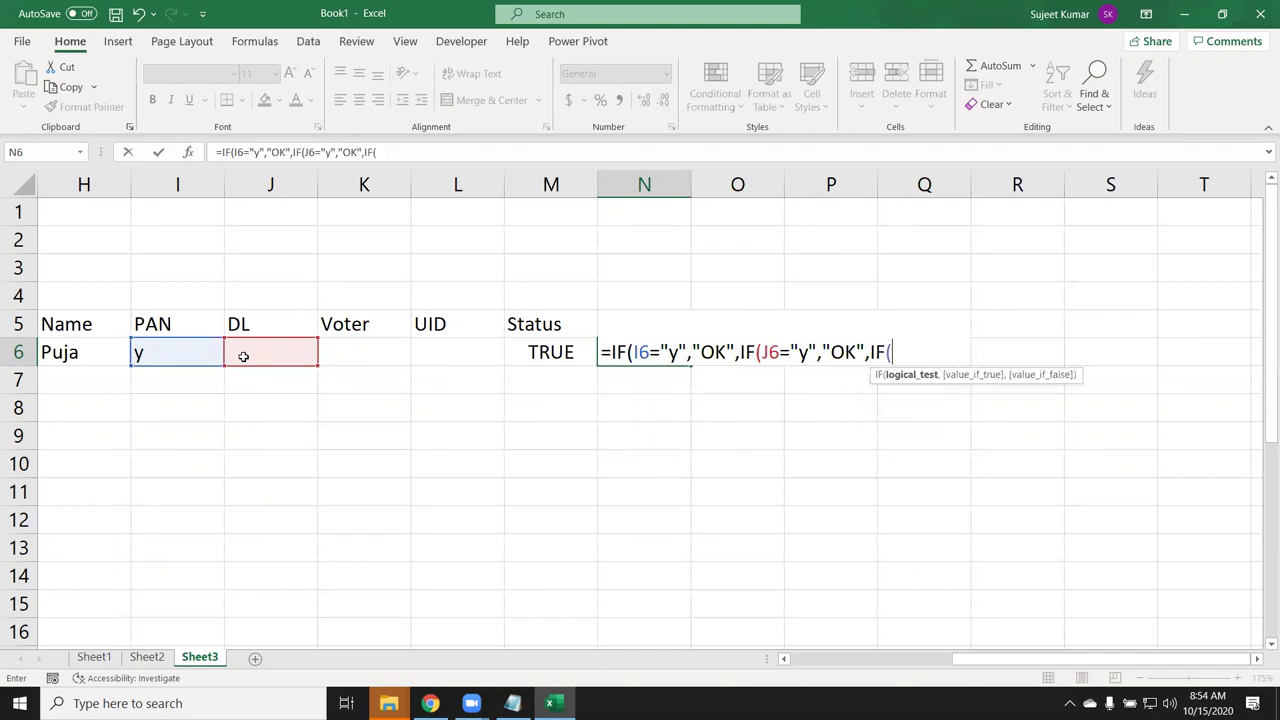
- Extend the nested IF to test K6 and L6 for "y", ending with "Pending"
{"action": "left_click", "coordinate": [342, 350]}
{"action": "type", "text": "=\"y\",\"OK\",IF(J6=\"y\",\"OK\",IF("}
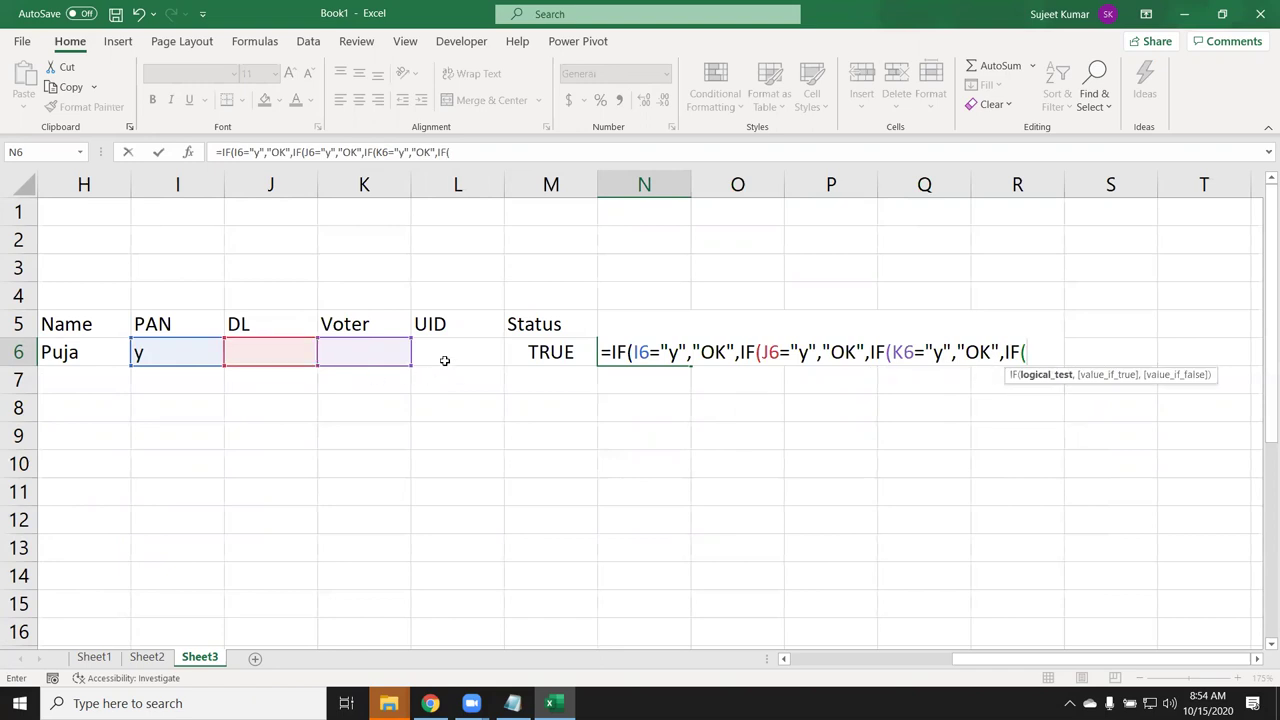
{"action": "left_click", "coordinate": [444, 360]}
{"action": "type", "text": "=\"y\",\"OK"}
{"action": "key", "text": "BackSpace"}
{"action": "type", "text": "OK"}
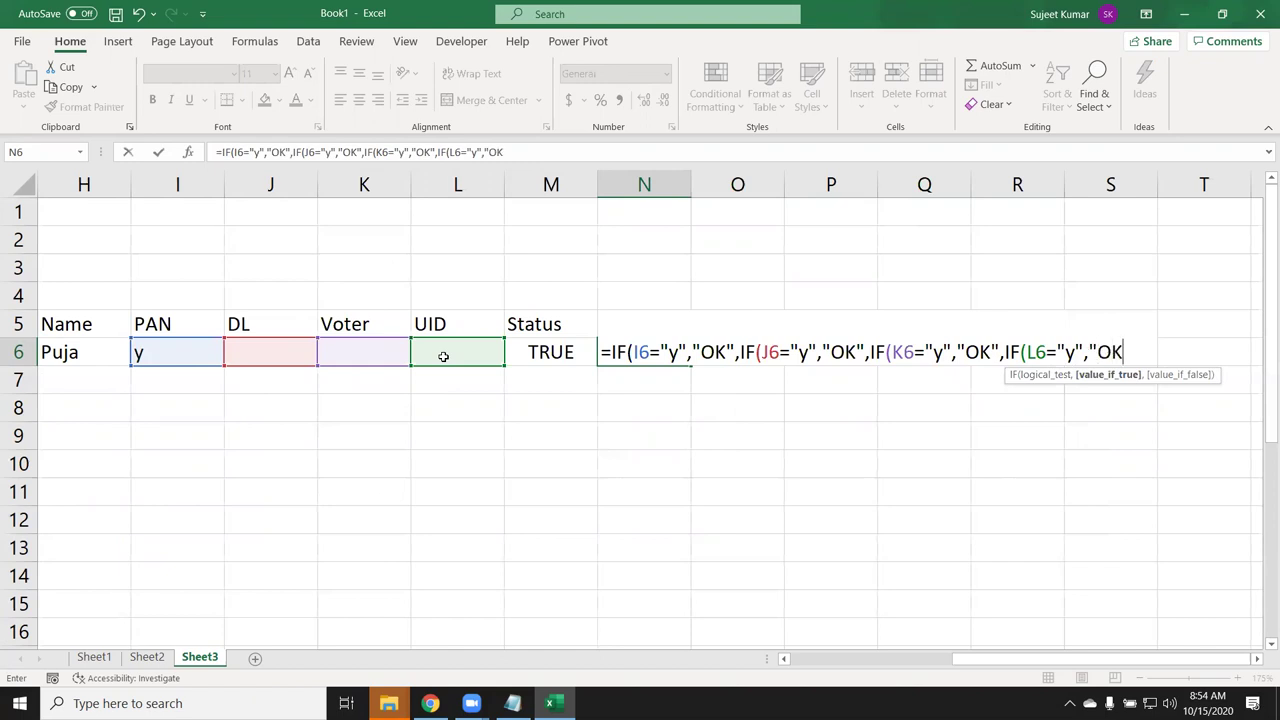
{"action": "type", "text": "\""}
{"action": "type", "text": ",\"Pending\""}
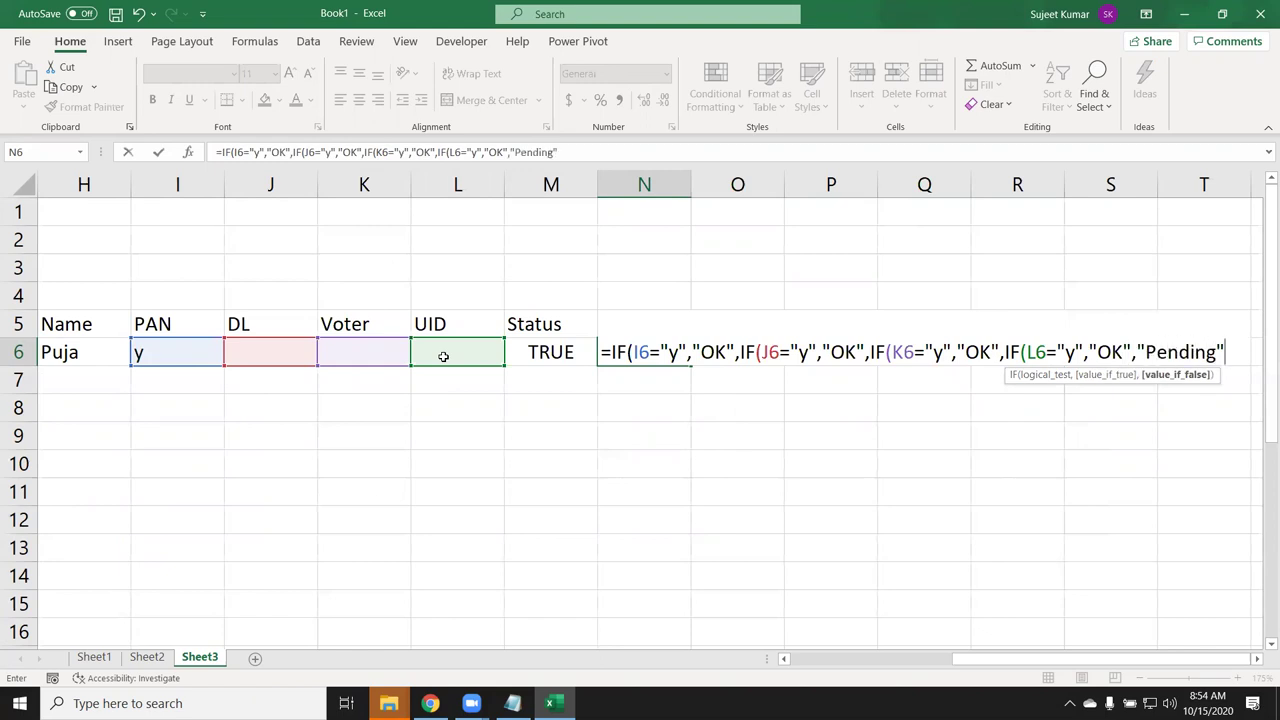
{"action": "type", "text": ")"}
- Commit N6's nested IF with Excel's parenthesis correction, then open it with F2 to review
{"action": "key", "text": "Return"}
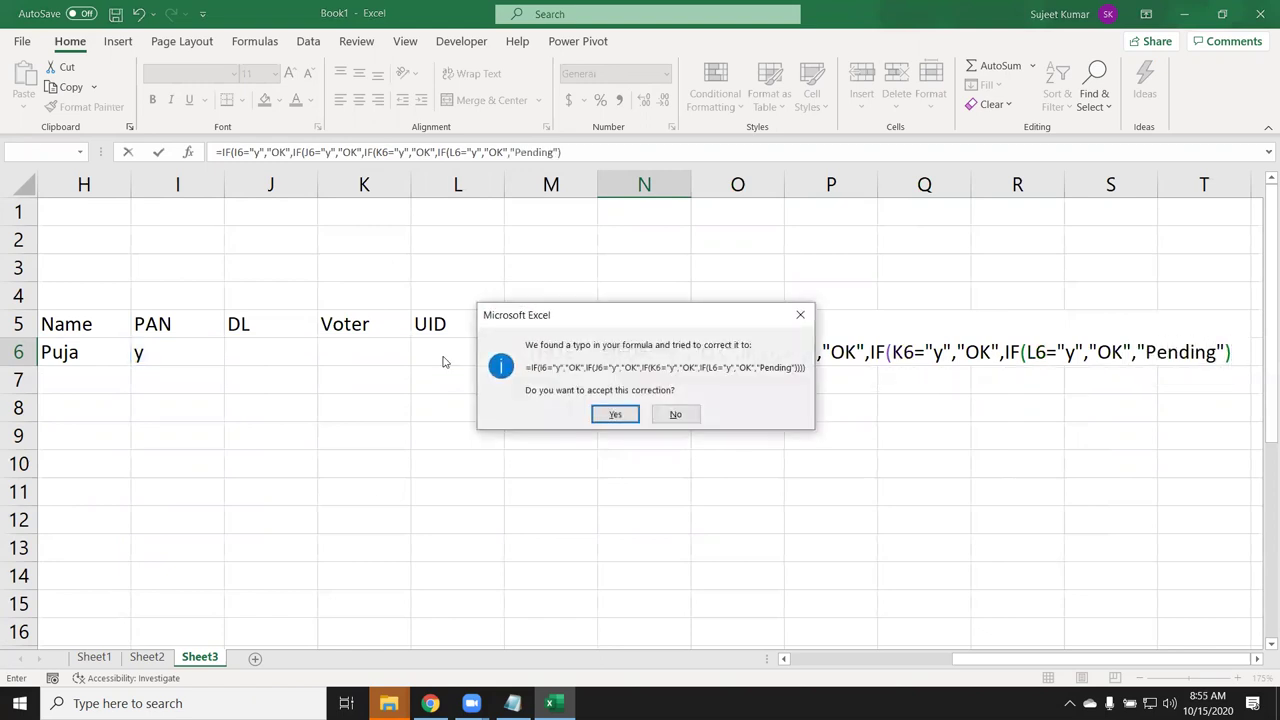
{"action": "key", "text": "Return"}
{"action": "key", "text": "Up"}
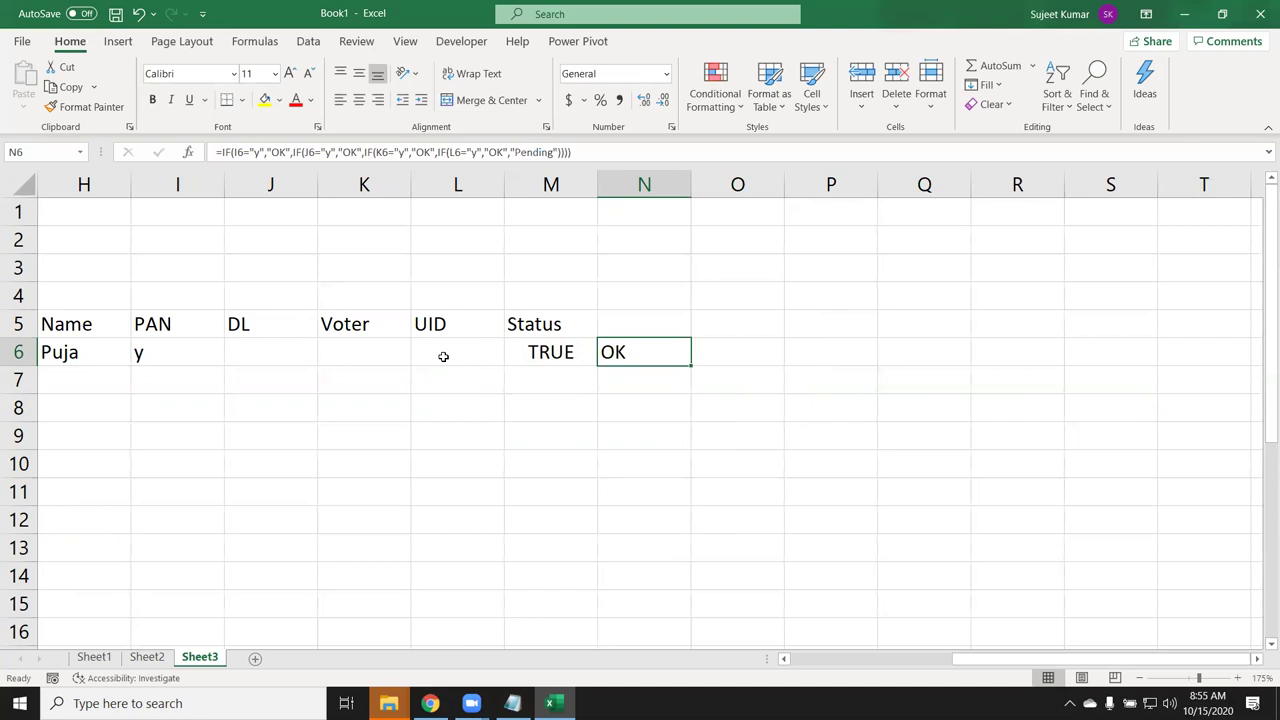
{"action": "key", "text": "F2"}
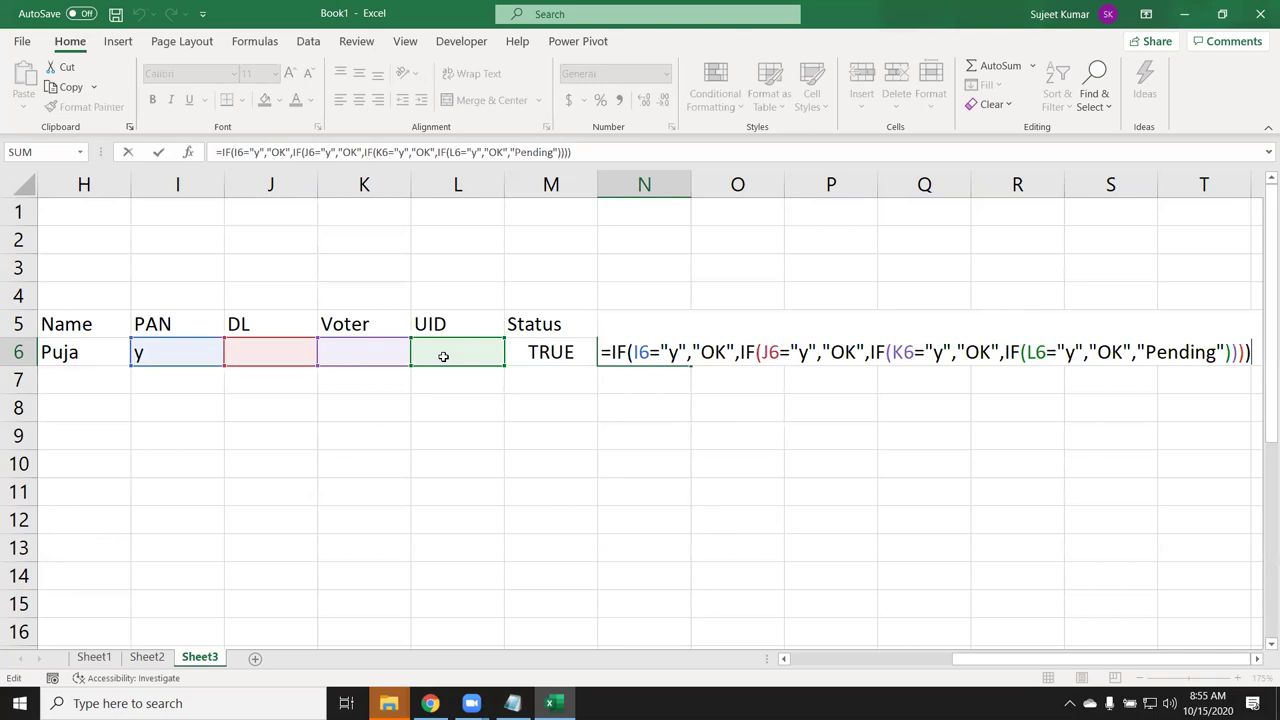
{"action": "key", "text": "Return"}
{"action": "key", "text": "Down"}
{"action": "type", "text": "="}
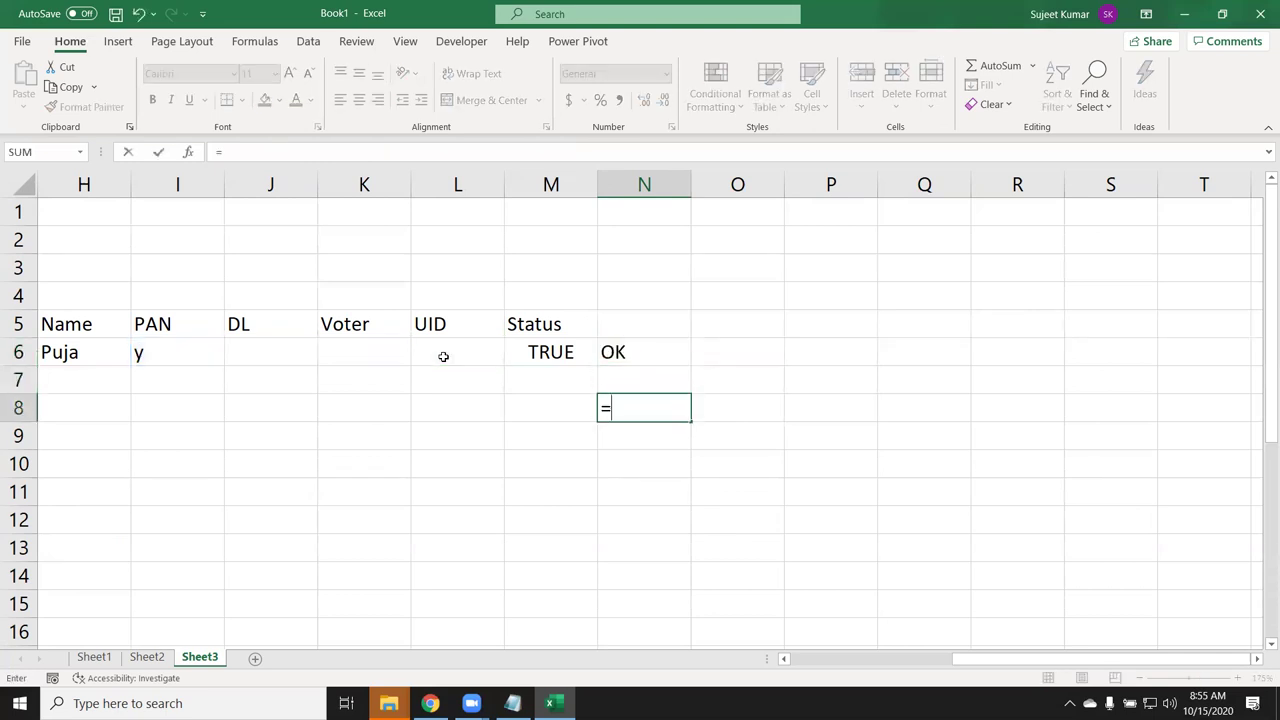
{"action": "type", "text": "if"}
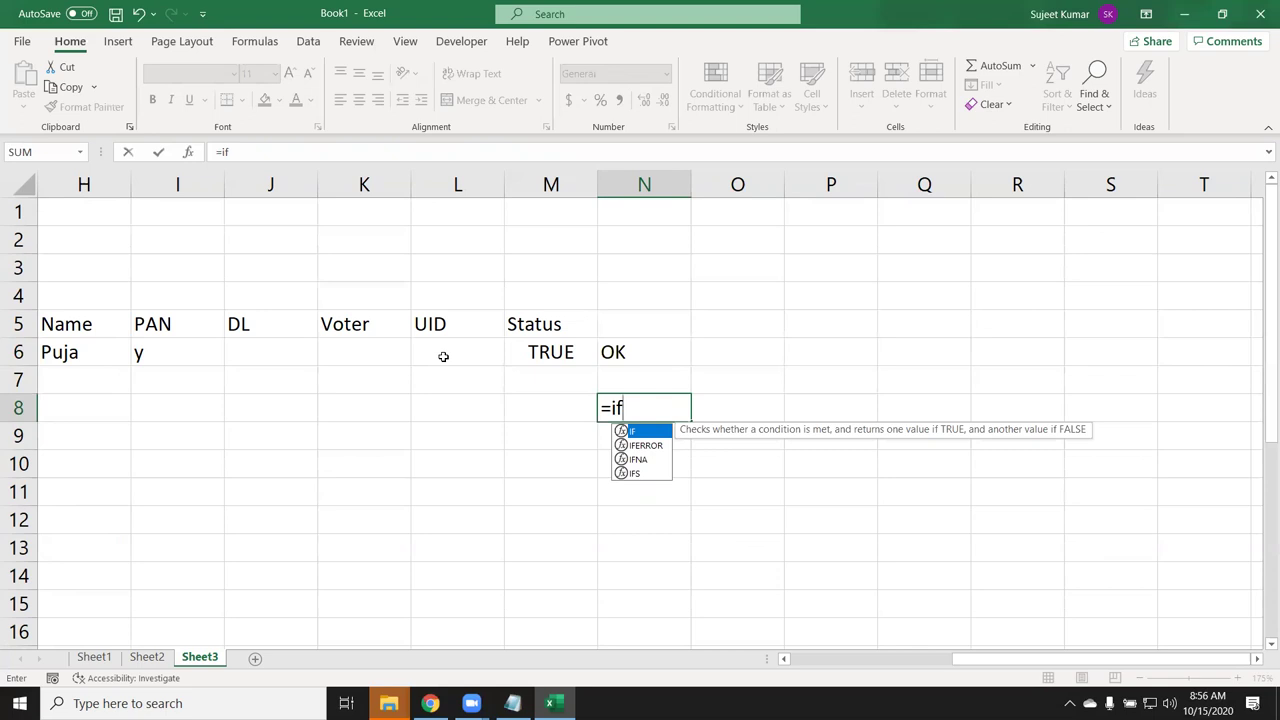
{"action": "key", "text": "Return"}
{"action": "key", "text": "ctrl+z"}
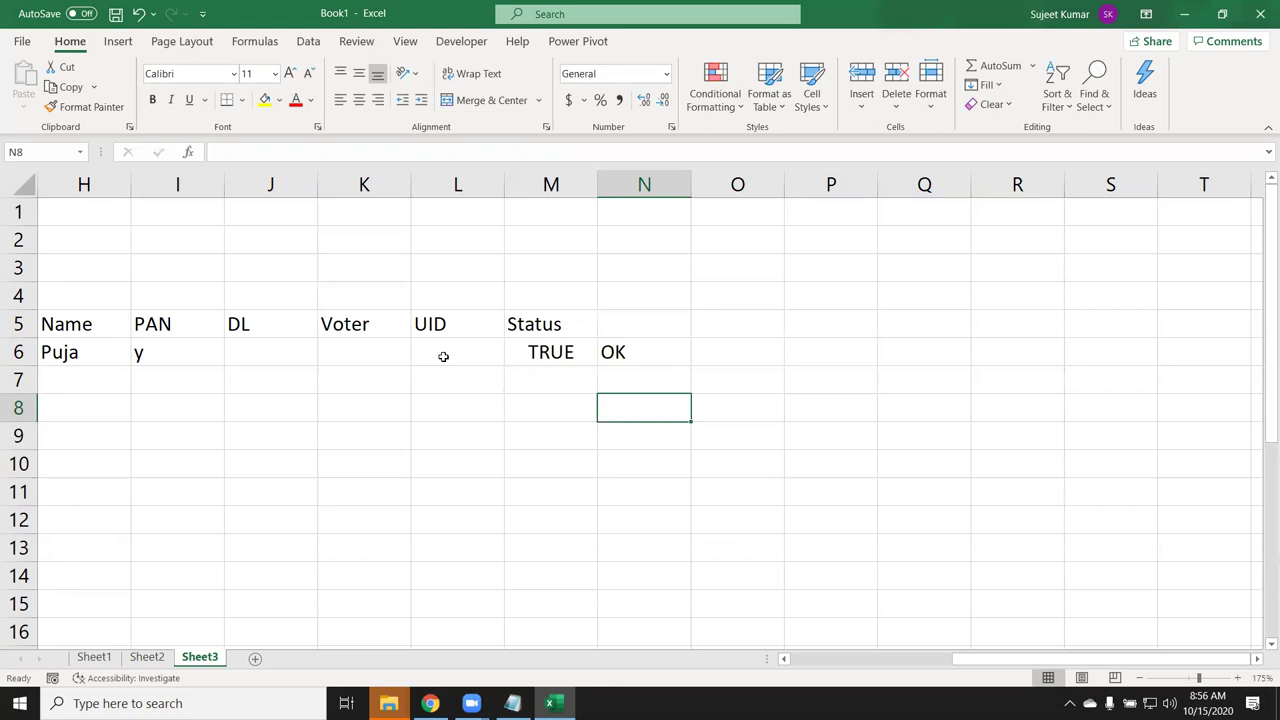
- Press Windows+D to minimize Excel and show the desktop
{"action": "key", "text": "super+d"}
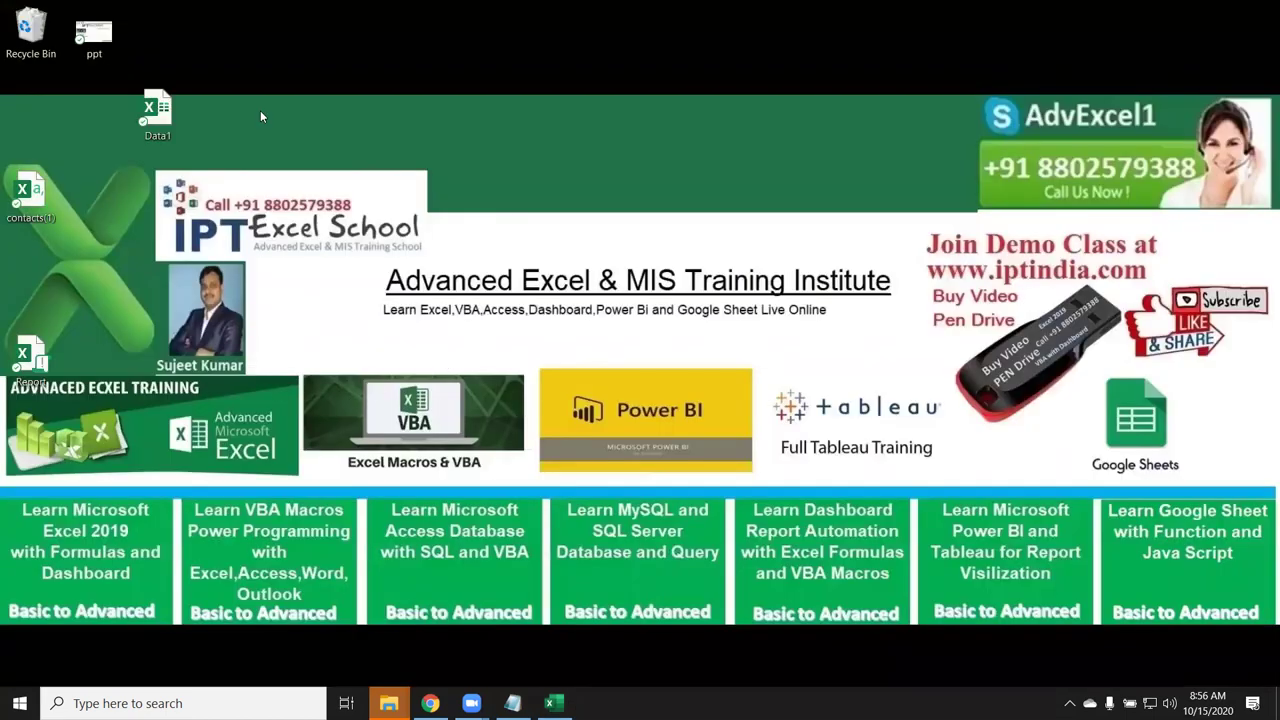